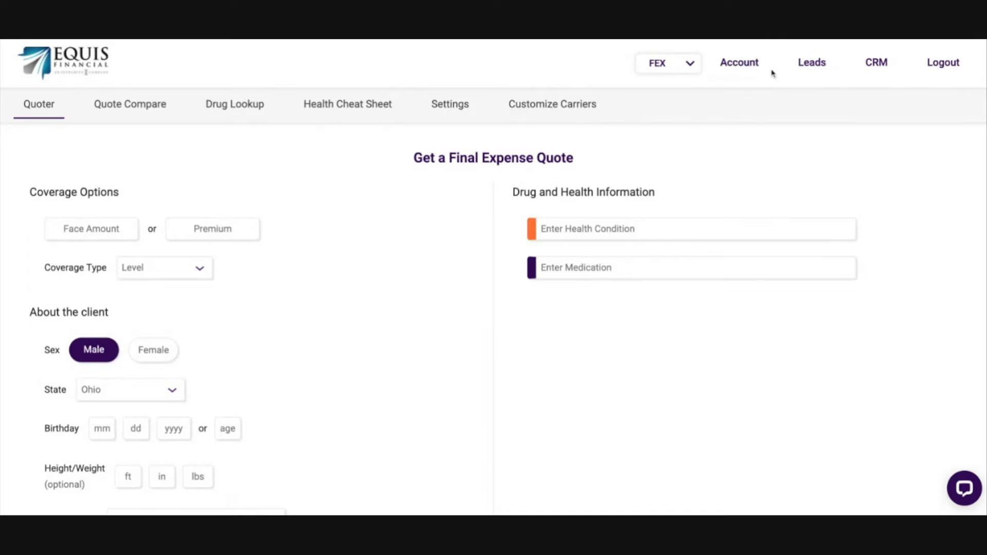
# Step: Open the account information and turn on the Telesales Agent preference
pyautogui.click(746, 69)
pyautogui.scroll(-1, 752, 234)
pyautogui.scroll(-1, 752, 234)
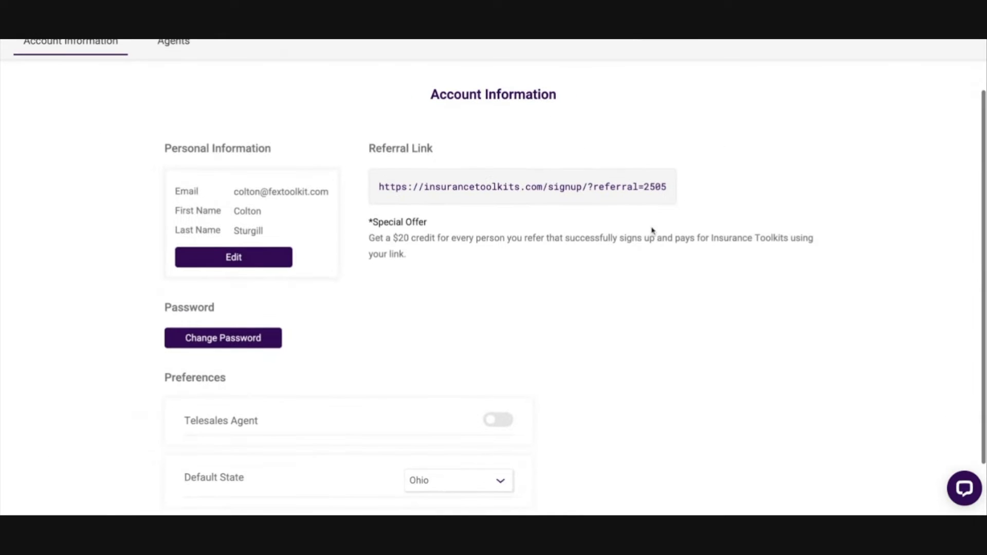
pyautogui.scroll(-1, 77, 164)
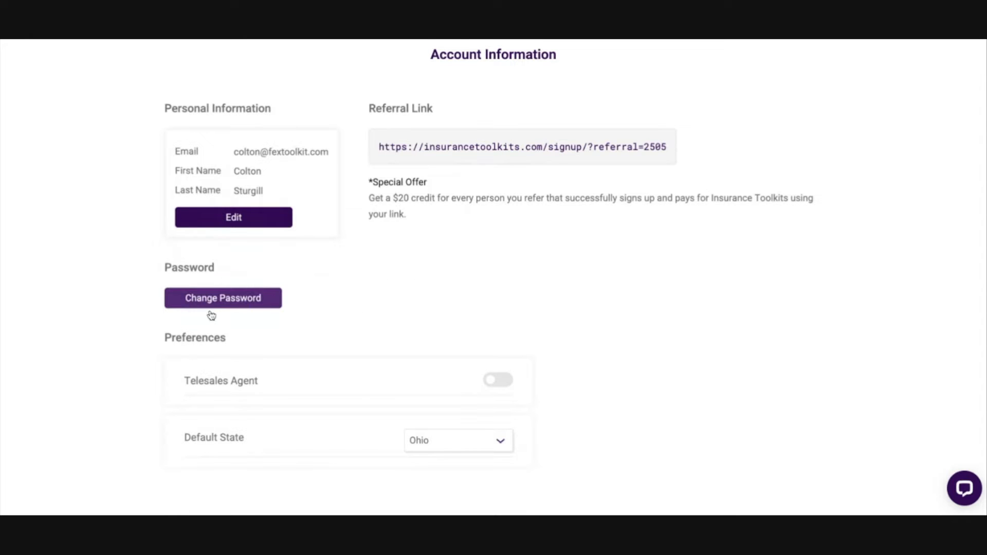
pyautogui.scroll(-1, 278, 316)
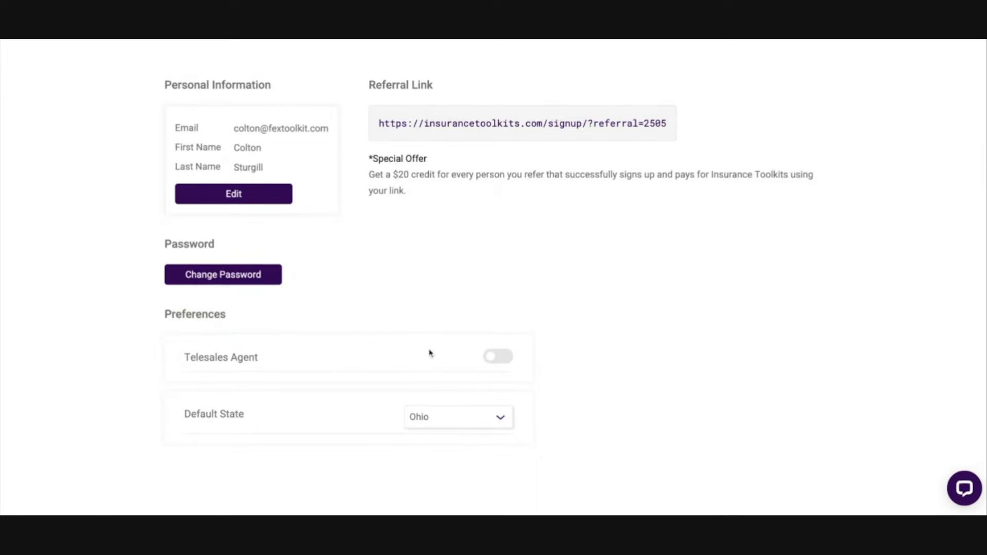
pyautogui.click(498, 357)
# Step: Switch the account's default state to New Jersey and set it back to Ohio
pyautogui.scroll(-3, 529, 353)
pyautogui.click(447, 418)
pyautogui.scroll(-3, 459, 437)
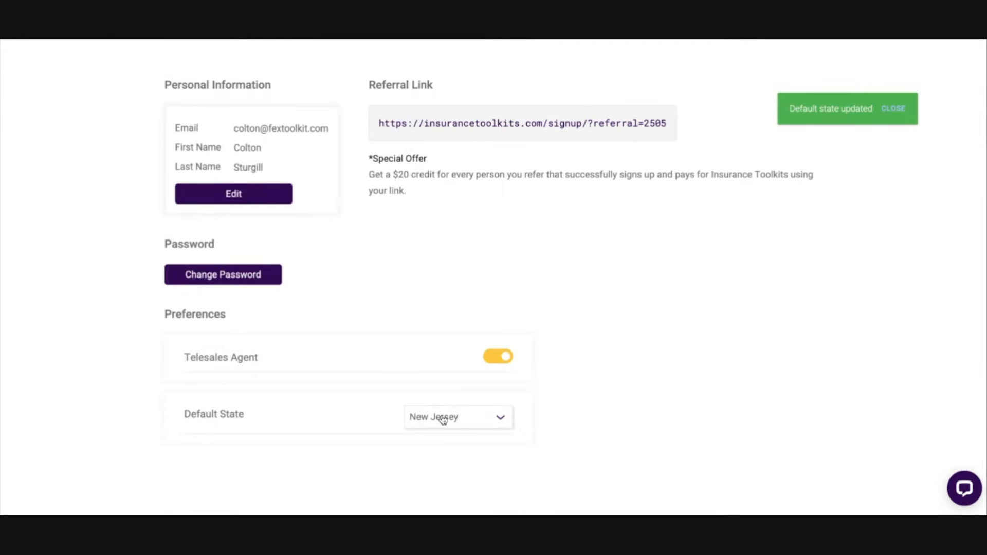
pyautogui.click(443, 420)
pyautogui.click(454, 354)
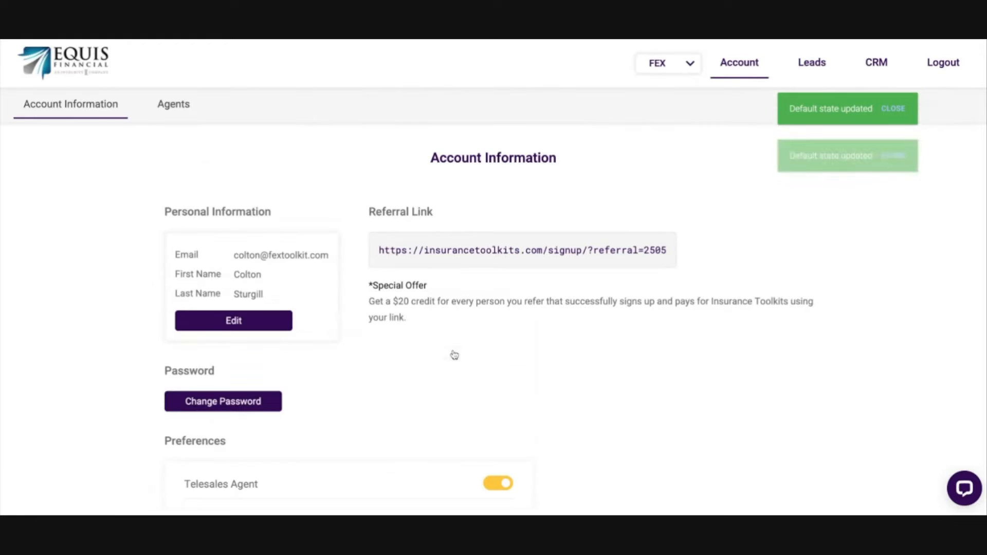
# Step: Look over the account information and preferences once more and return to the Final Expense quoter
pyautogui.scroll(-2, 651, 324)
pyautogui.scroll(-1, 648, 324)
pyautogui.scroll(3, 649, 324)
pyautogui.scroll(-3, 589, 323)
pyautogui.scroll(3, 491, 288)
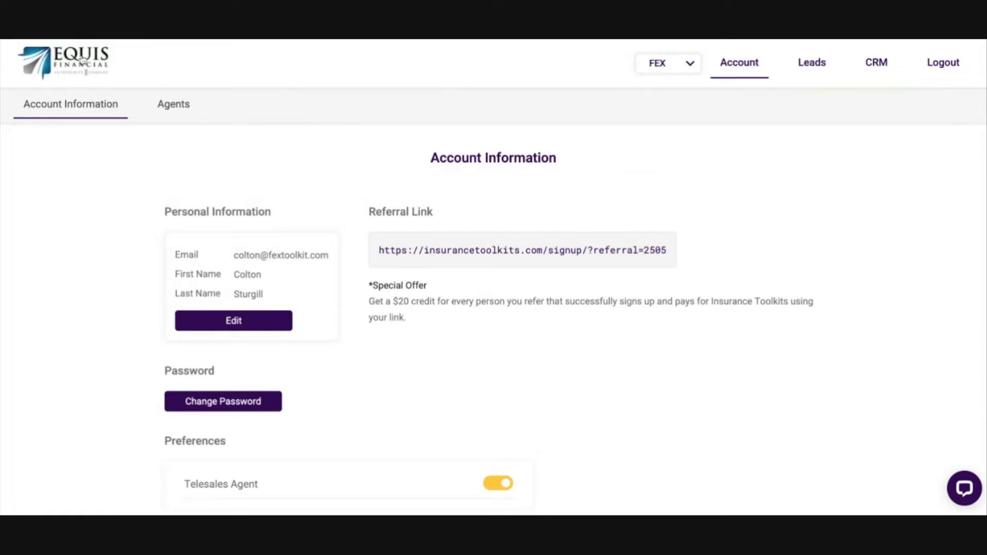
pyautogui.click(62, 70)
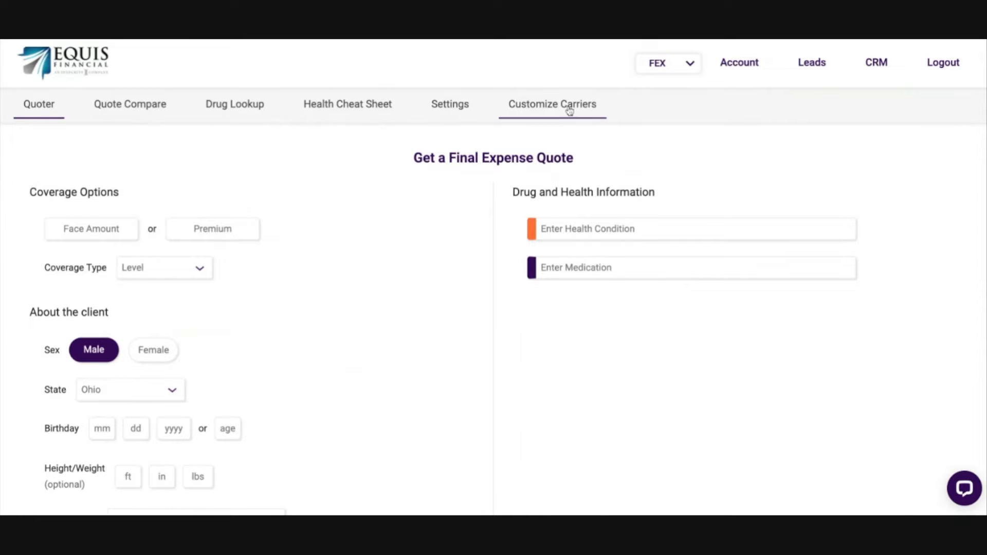
# Step: Open the carrier customization page and look through the companies listed for Your Account
pyautogui.click(549, 105)
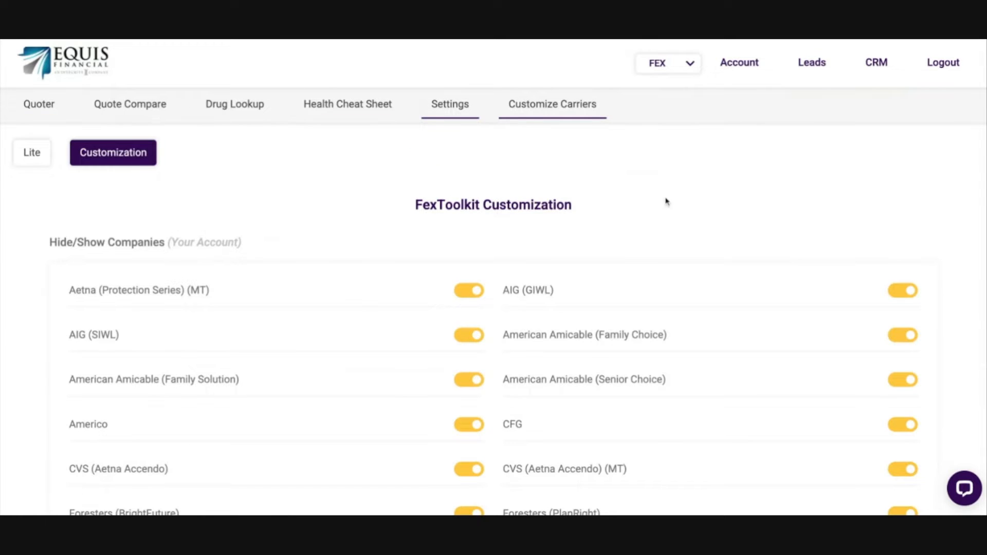
pyautogui.scroll(-3, 665, 201)
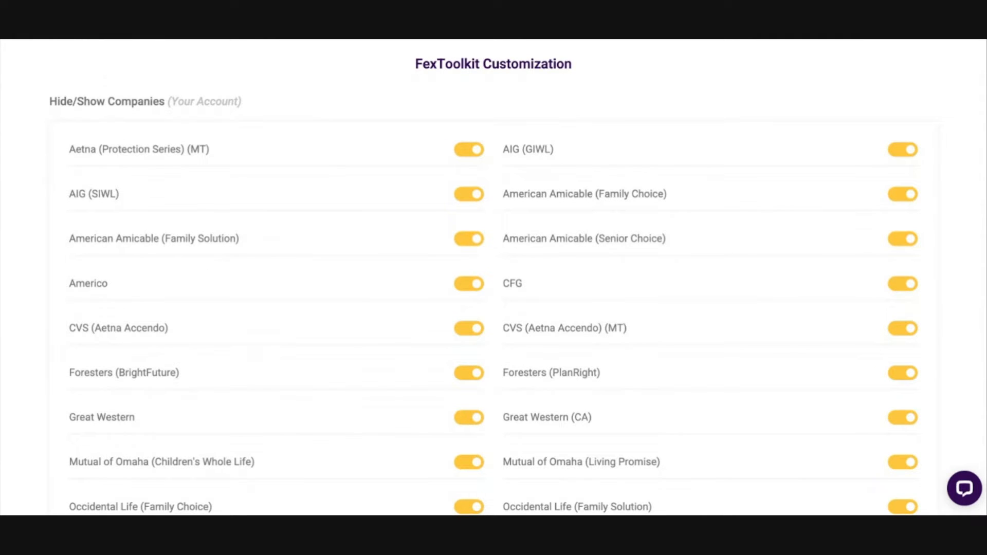
pyautogui.scroll(3, 619, 210)
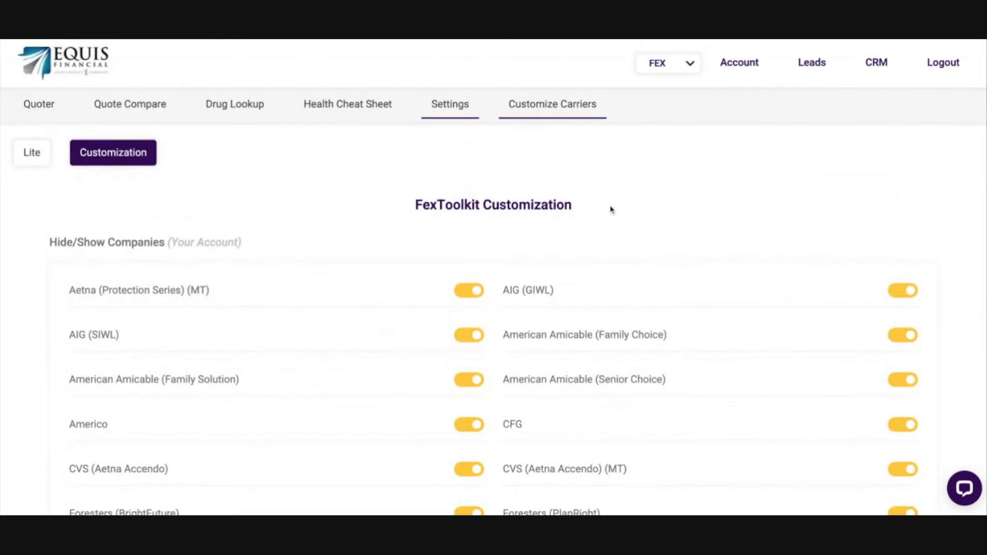
pyautogui.scroll(-4, 619, 208)
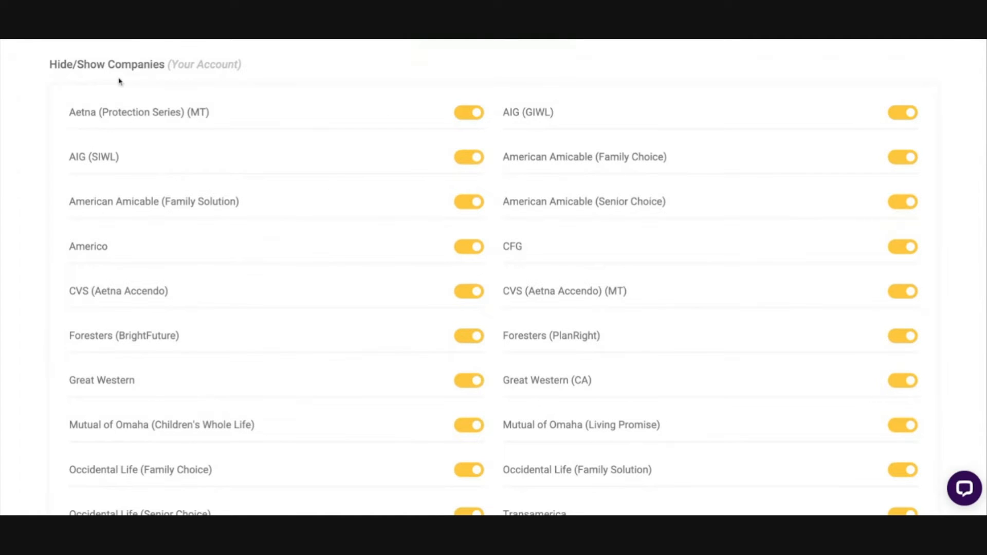
# Step: Hide AIG (SIWL) and American Amicable's Family Choice, Senior Choice and Family Solution in the Your Account company list
pyautogui.moveTo(69, 203); pyautogui.dragTo(319, 213)
pyautogui.click(320, 214)
pyautogui.click(900, 158)
pyautogui.click(903, 201)
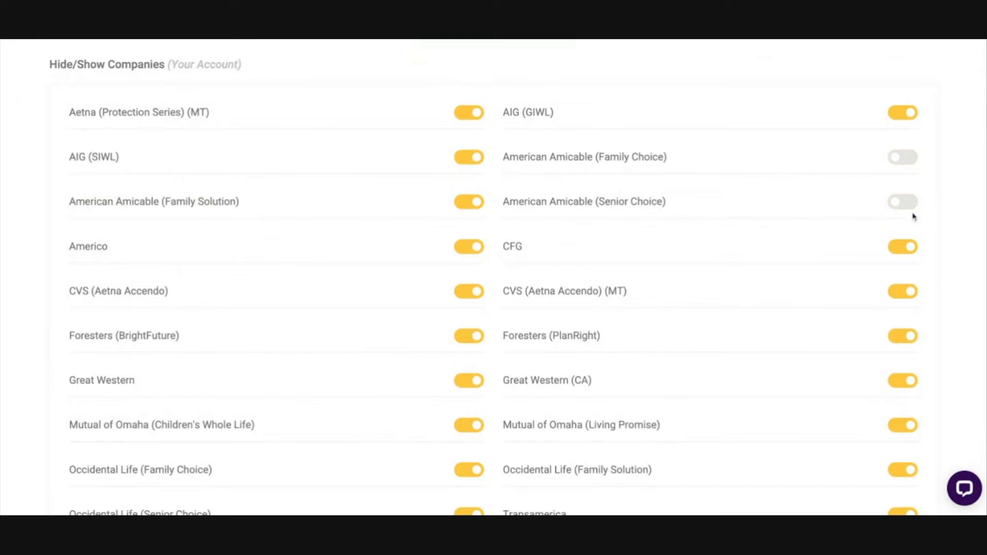
pyautogui.click(468, 164)
pyautogui.click(472, 209)
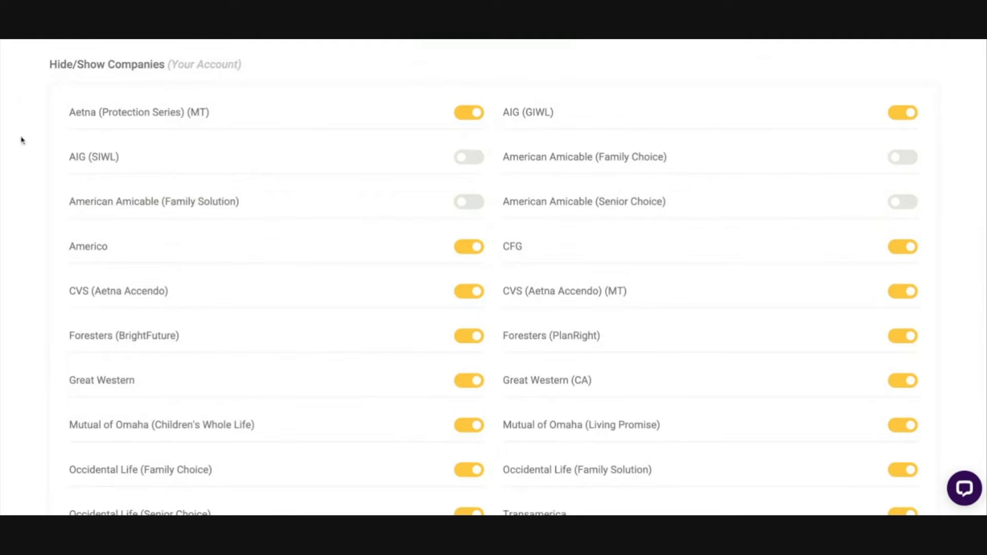
# Step: Show AIG (SIWL) and the three American Amicable products again in the Your Account company list
pyautogui.click(472, 162)
pyautogui.click(471, 205)
pyautogui.click(910, 160)
pyautogui.click(903, 202)
# Step: Compare the Your Account company list with the separate Lite/Embeddable HTML company list
pyautogui.scroll(-1, 544, 232)
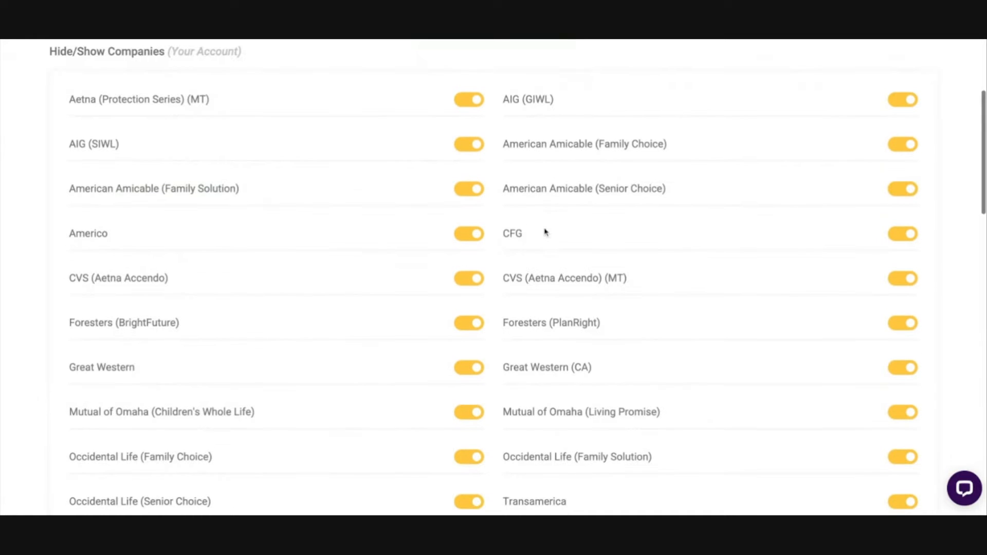
pyautogui.scroll(2, 103, 136)
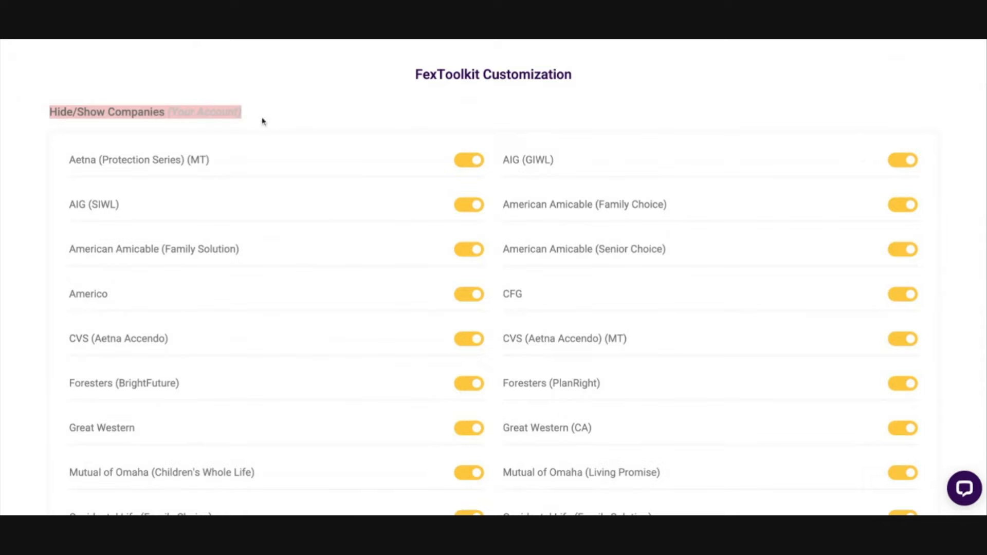
pyautogui.scroll(-1, 348, 165)
pyautogui.scroll(-7, 348, 165)
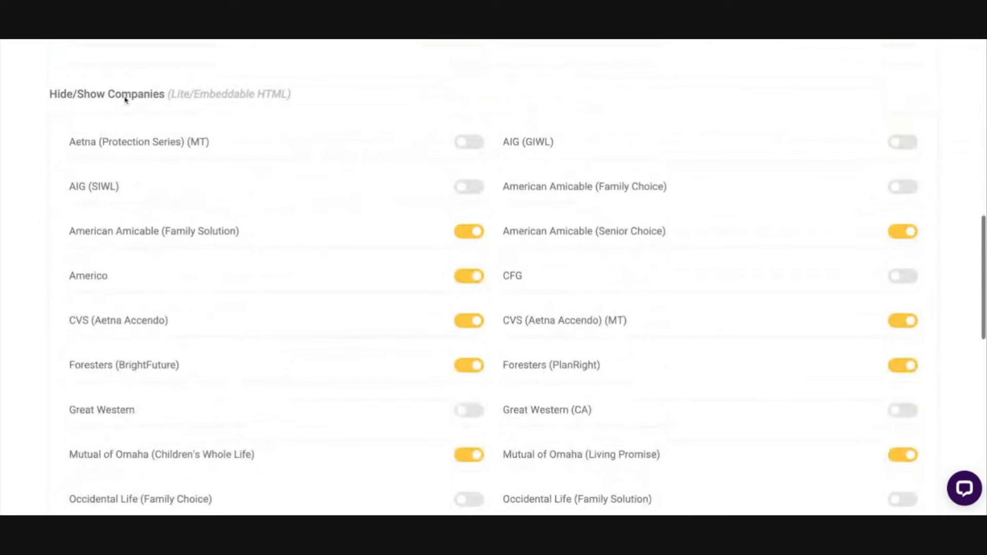
pyautogui.moveTo(168, 94); pyautogui.dragTo(291, 96)
pyautogui.click(338, 127)
pyautogui.scroll(10, 334, 125)
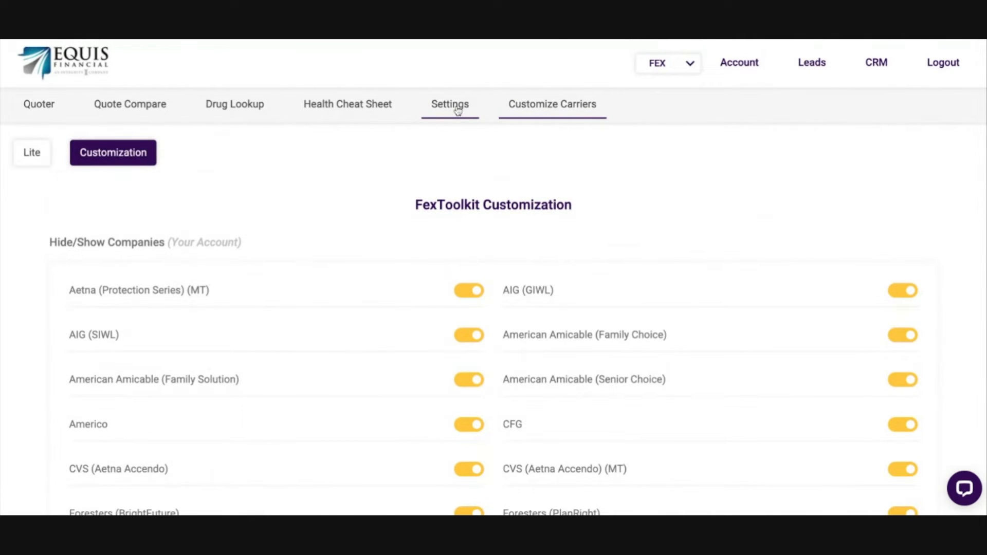
# Step: Open the FexToolkit Lite settings and examine the personal link, widget code and preview
pyautogui.click(458, 109)
pyautogui.scroll(-1, 406, 256)
pyautogui.scroll(2, 406, 256)
pyautogui.moveTo(98, 250); pyautogui.dragTo(591, 248)
pyautogui.click(594, 205)
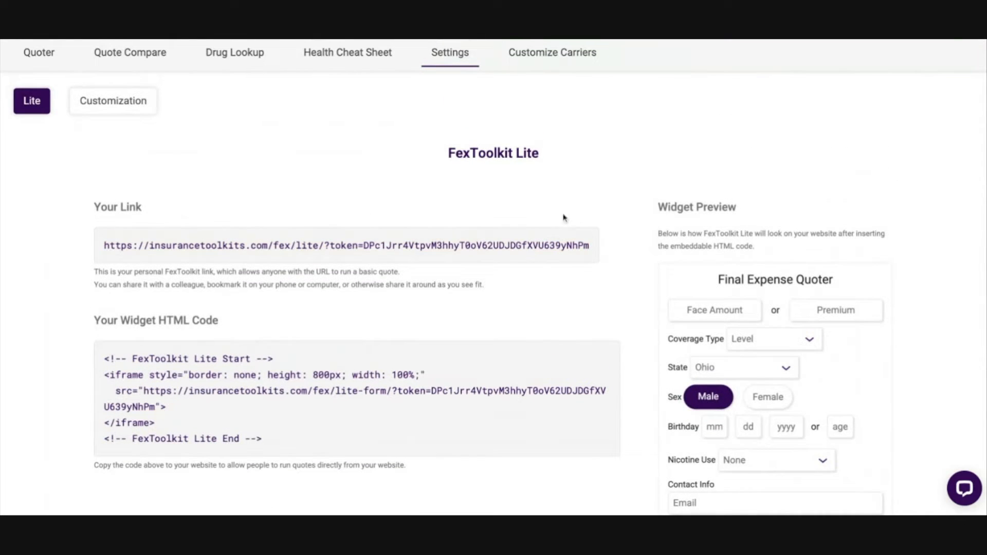
# Step: Open the personal FexToolkit Lite link, including its token, in a separate browser tab, view its quote form and return to the Lite settings
pyautogui.tripleClick(102, 246)
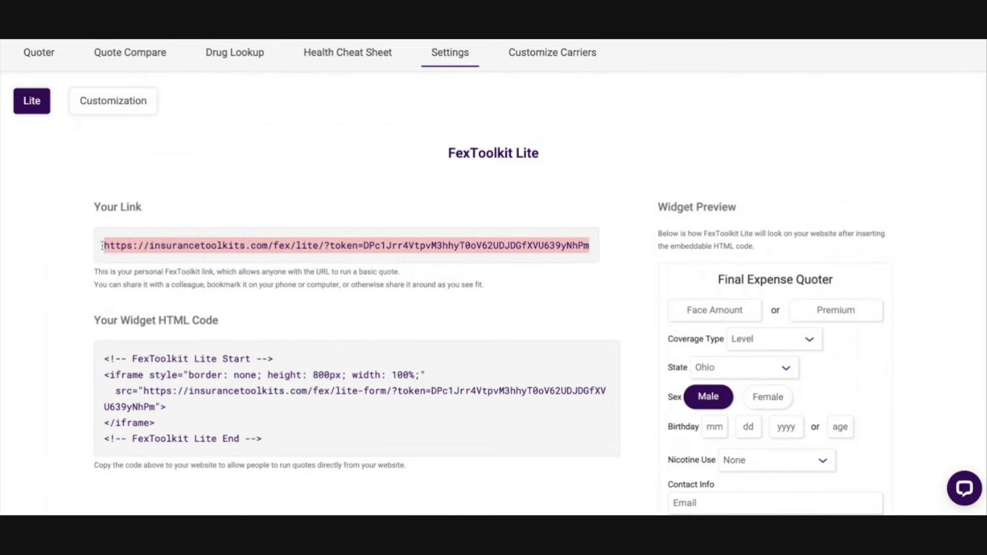
pyautogui.click(510, 41)
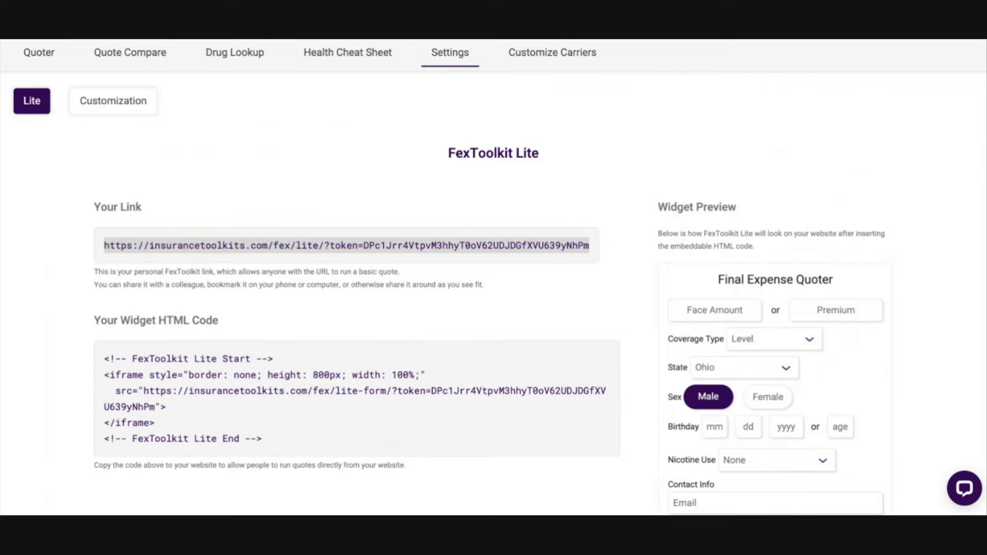
pyautogui.press('Return')
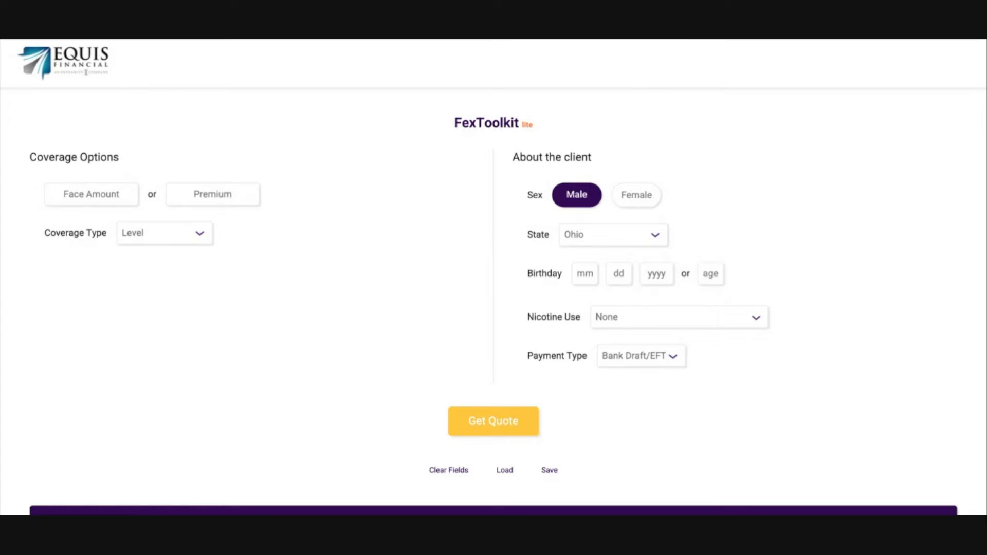
pyautogui.hotkey('ctrl', 'shift', 'Tab')
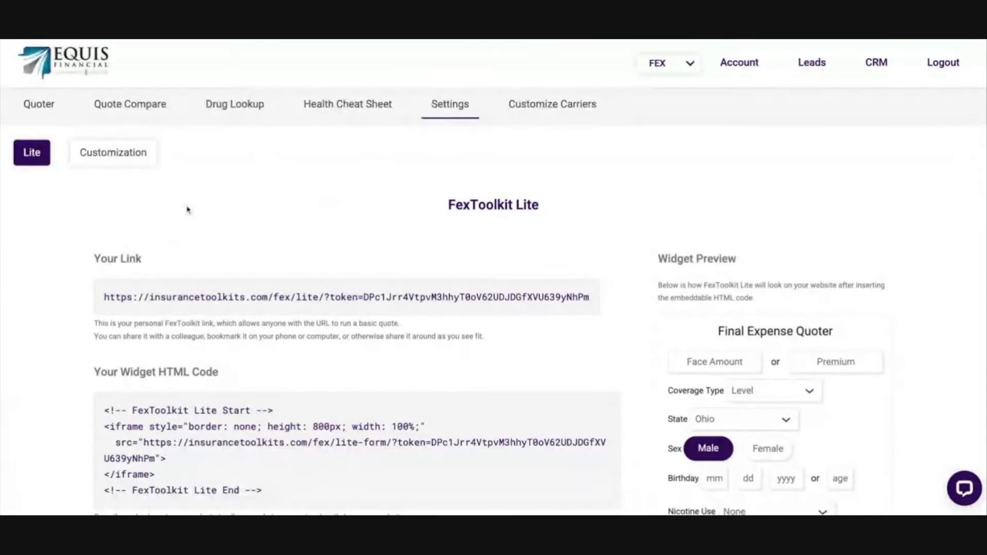
# Step: Reopen the carrier customization page and examine which companies are enabled for Lite/Embeddable HTML
pyautogui.click(566, 103)
pyautogui.scroll(-10, 458, 191)
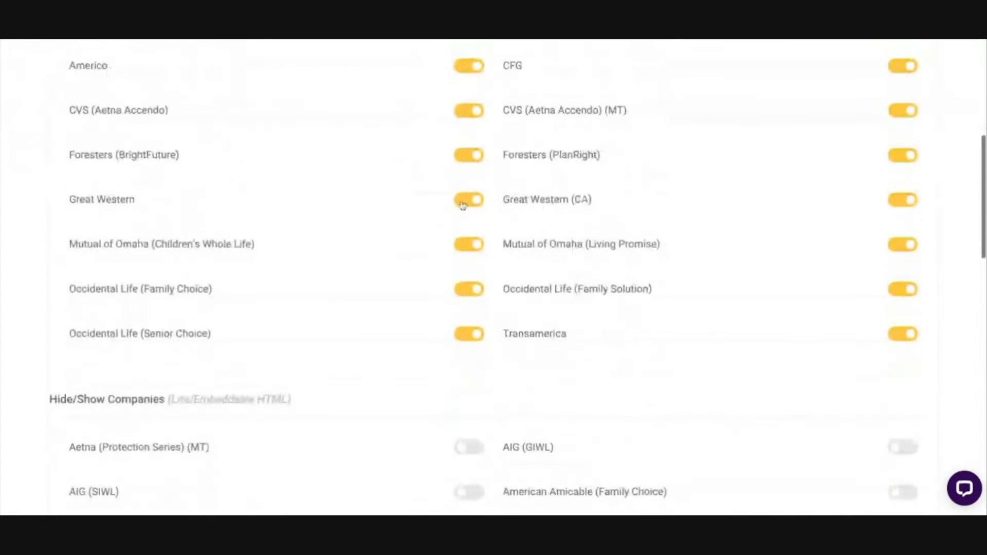
pyautogui.moveTo(170, 105); pyautogui.dragTo(291, 105)
pyautogui.click(326, 122)
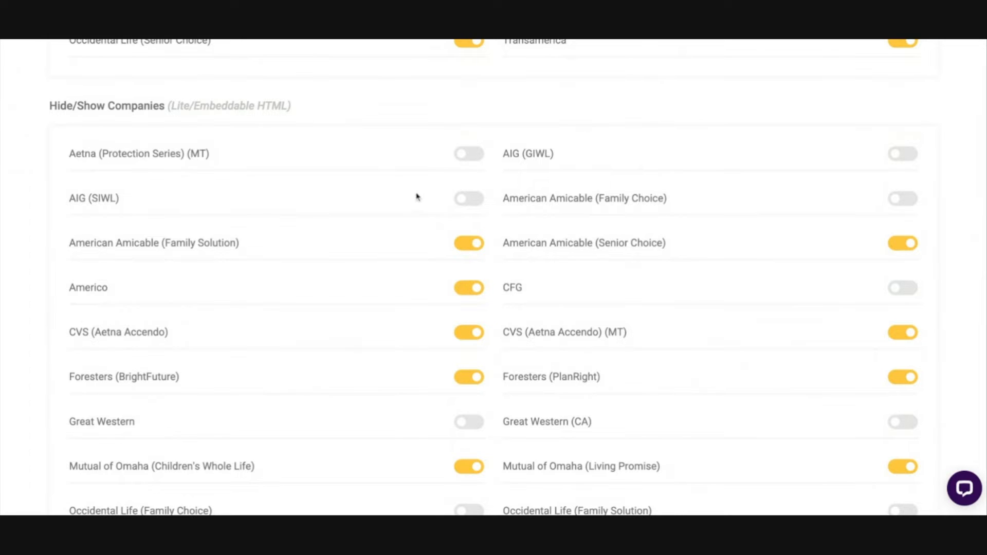
pyautogui.scroll(-1, 437, 247)
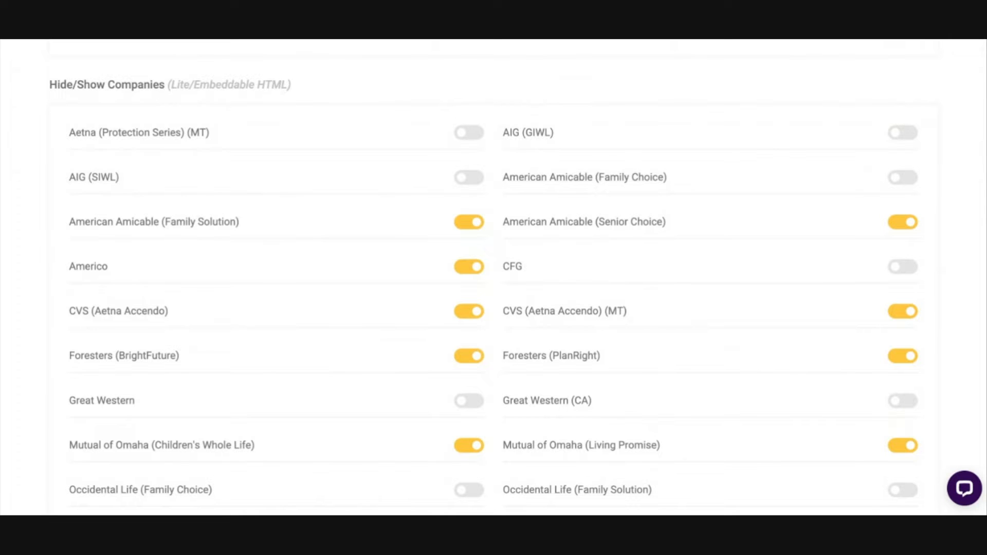
pyautogui.scroll(-1, 493, 277)
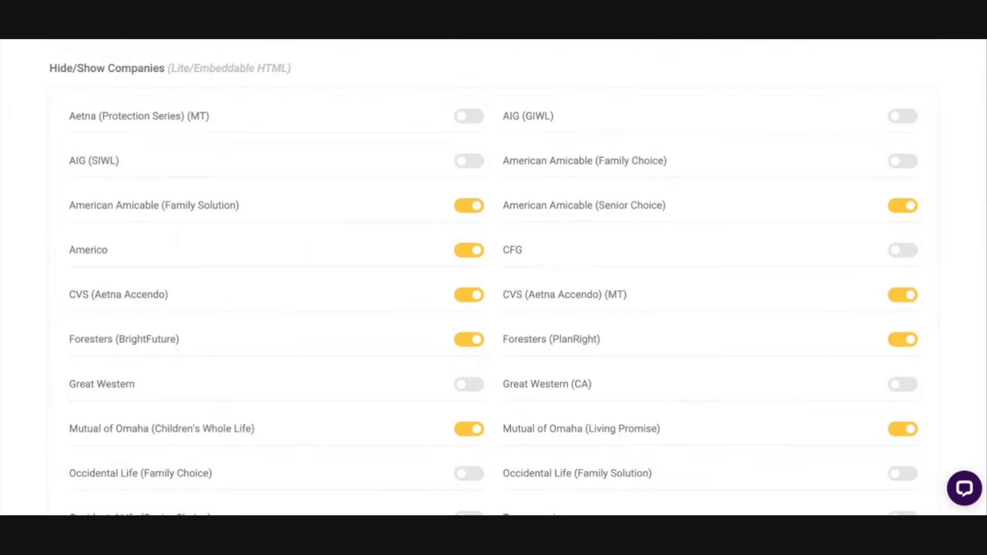
# Step: Review the company visibility list for Agents and go back to the Your Account list
pyautogui.scroll(-10, 494, 278)
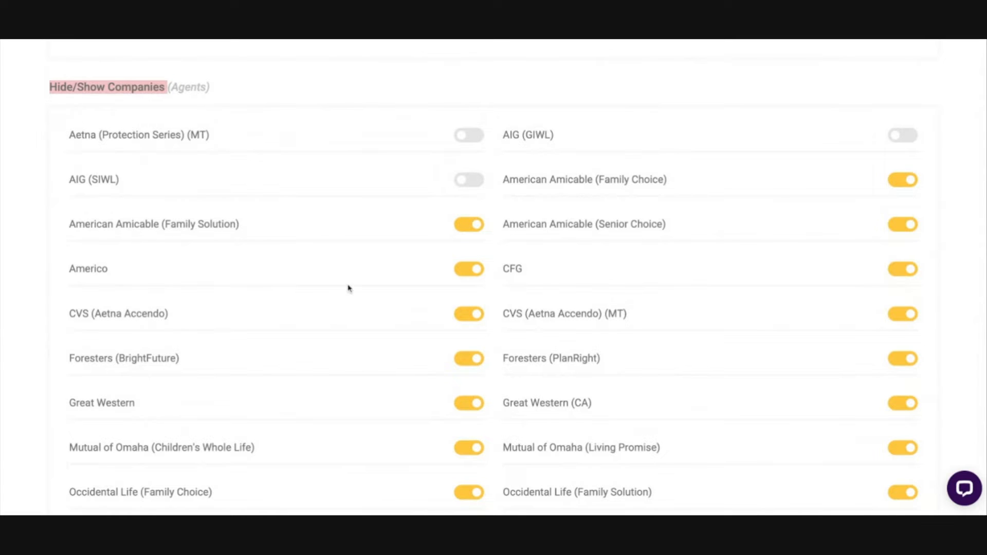
pyautogui.scroll(2, 321, 221)
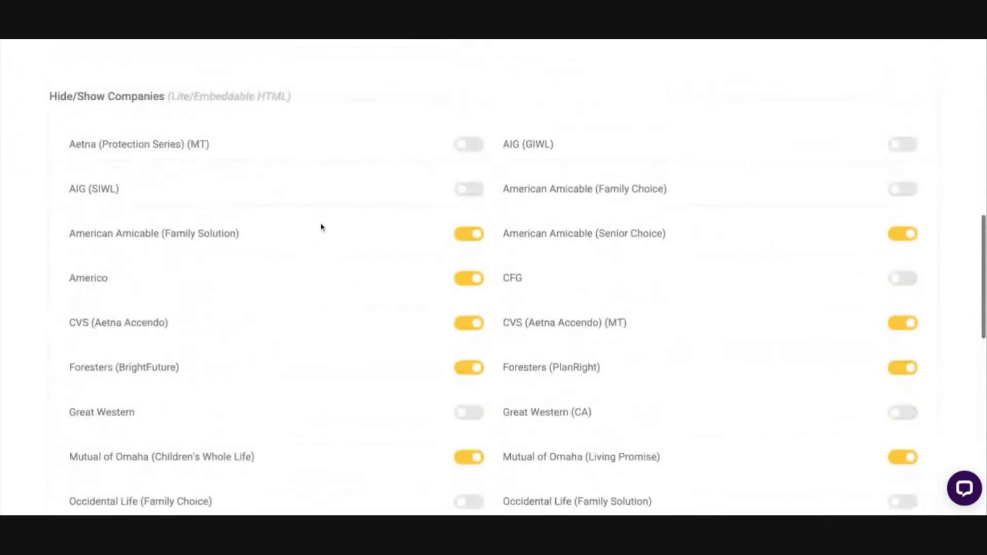
pyautogui.scroll(8, 321, 228)
pyautogui.scroll(3, 321, 228)
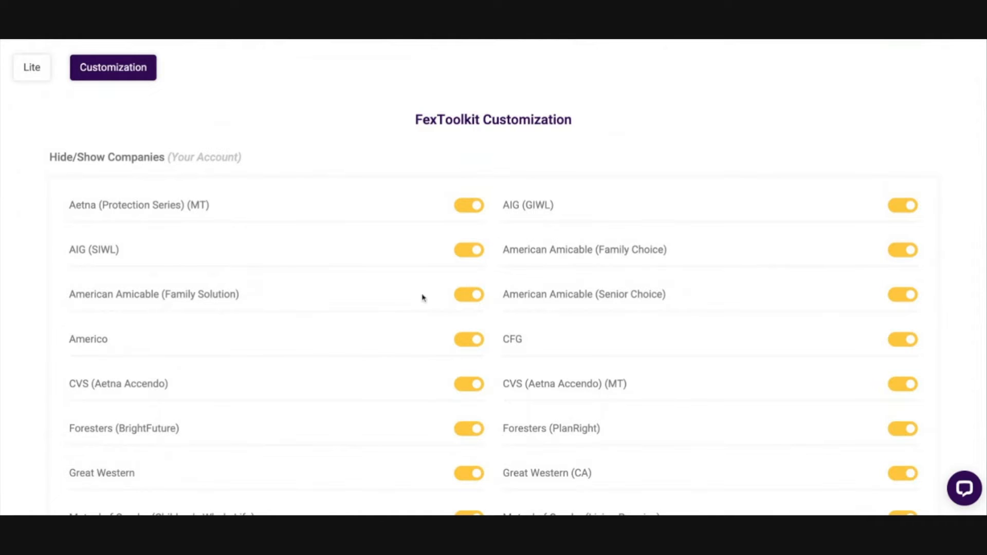
pyautogui.scroll(2, 423, 298)
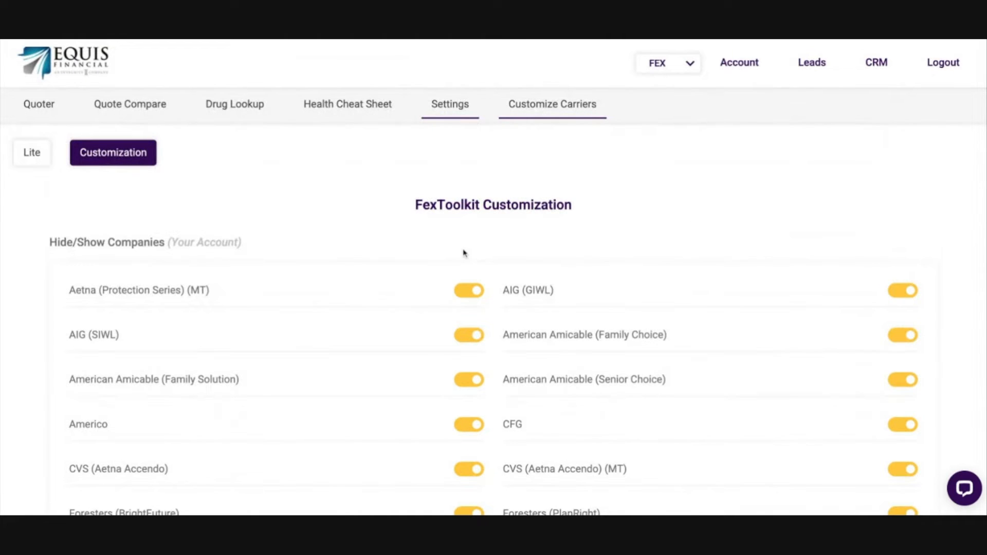
pyautogui.scroll(-3, 468, 249)
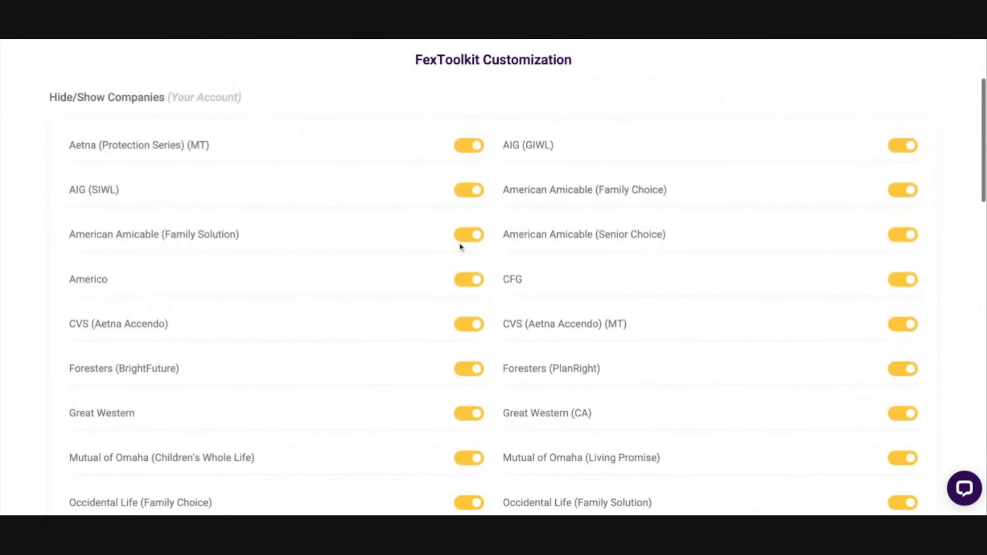
pyautogui.scroll(3, 430, 242)
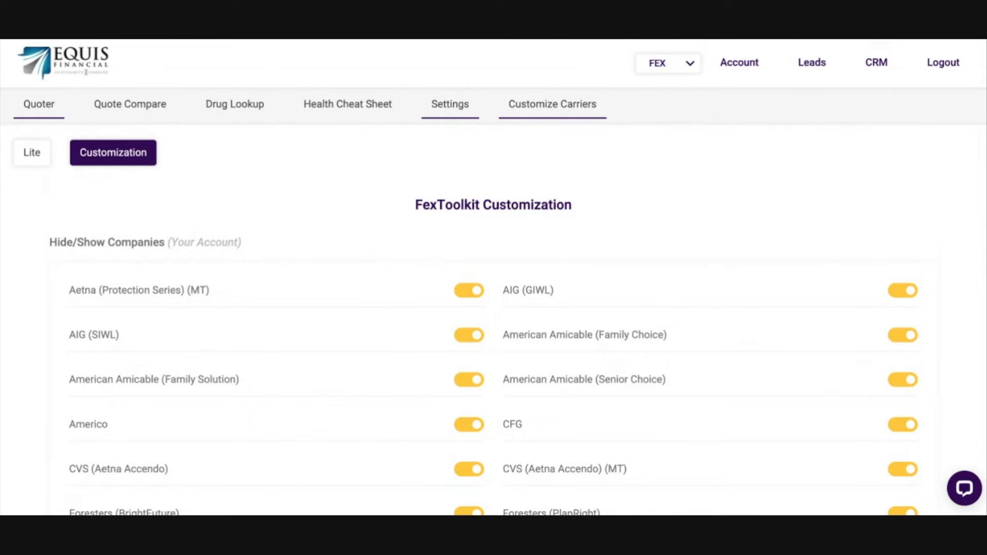
# Step: Return to the Final Expense quoter and look over the coverage, client and health fields
pyautogui.click(38, 104)
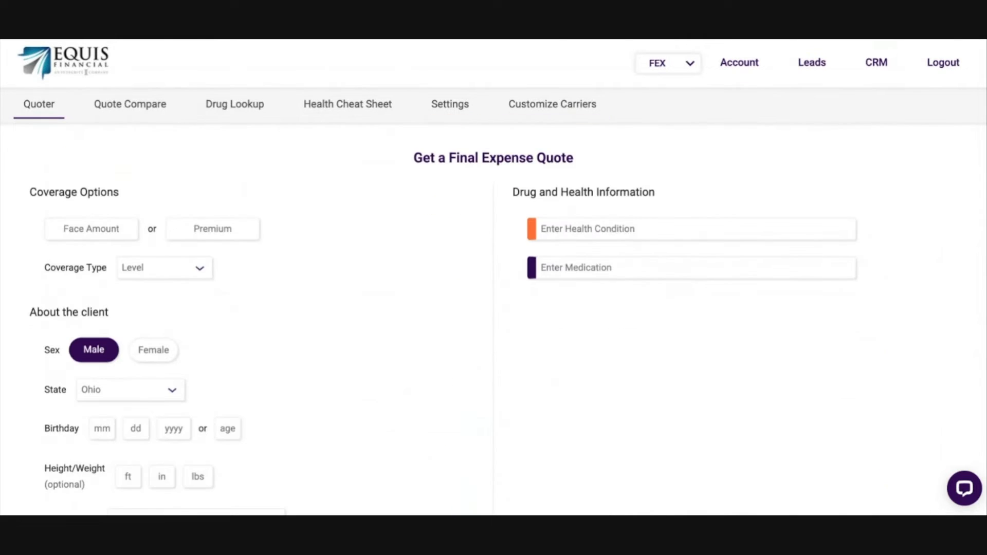
pyautogui.scroll(-2, 507, 325)
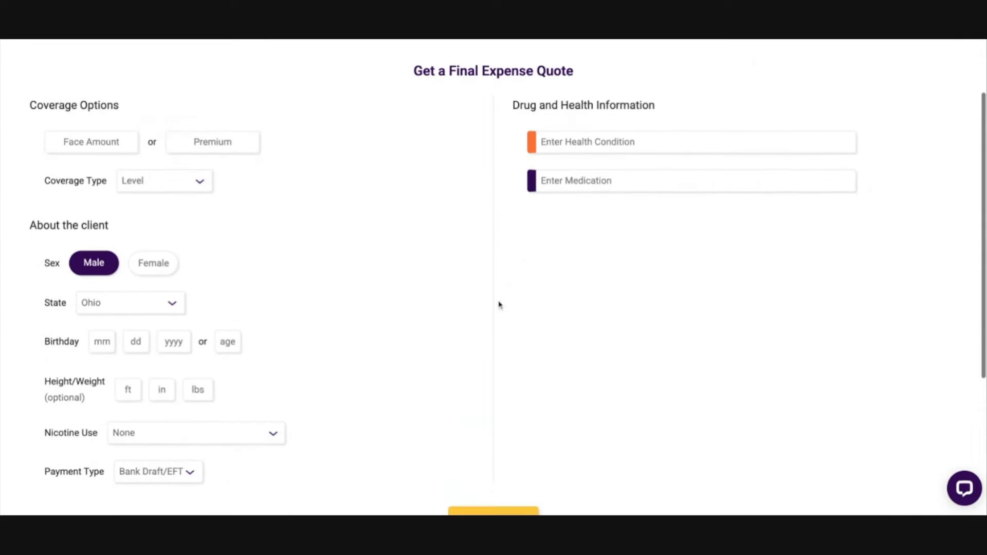
pyautogui.scroll(2, 494, 369)
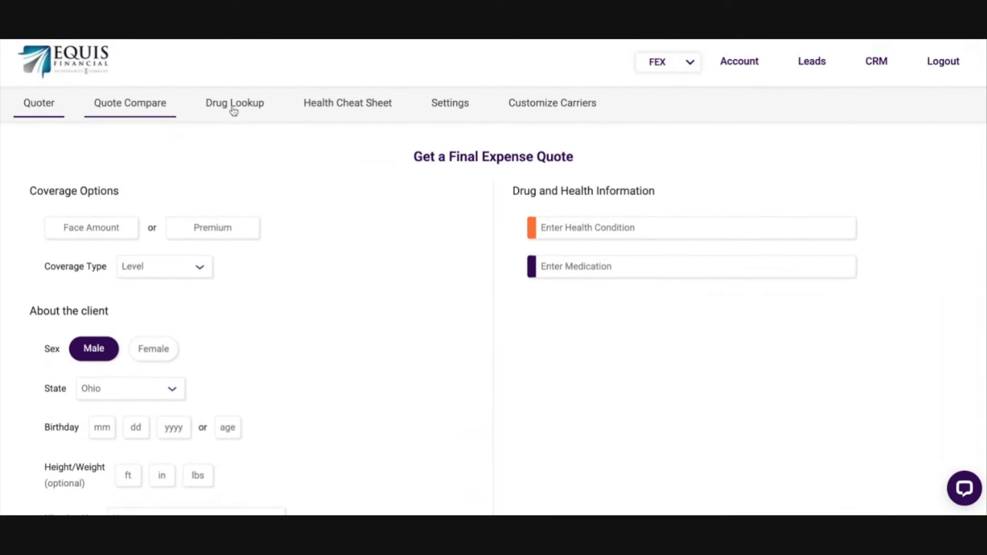
# Step: Look over the quote form from the coverage options to the clear, load and save options and return to its beginning
pyautogui.scroll(-2, 474, 257)
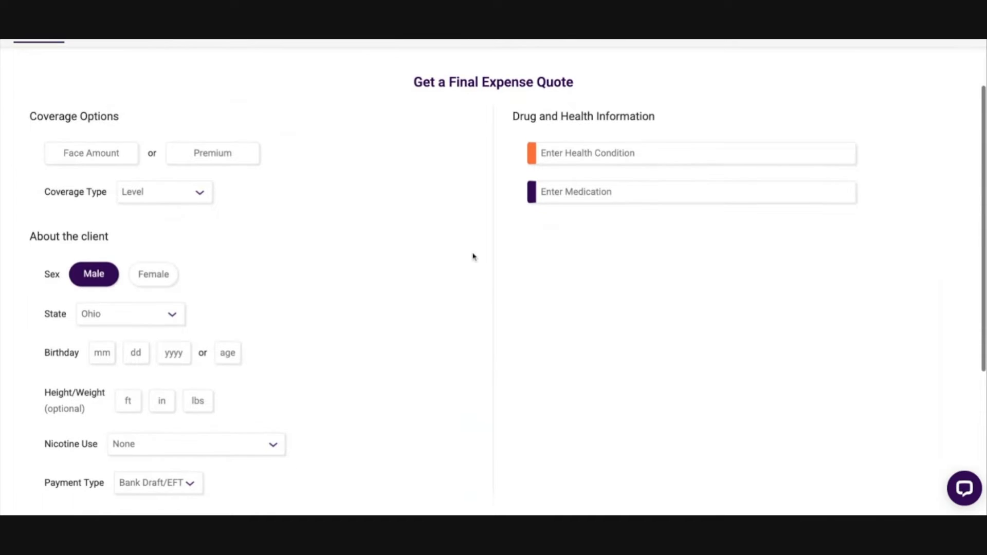
pyautogui.scroll(-1, 443, 306)
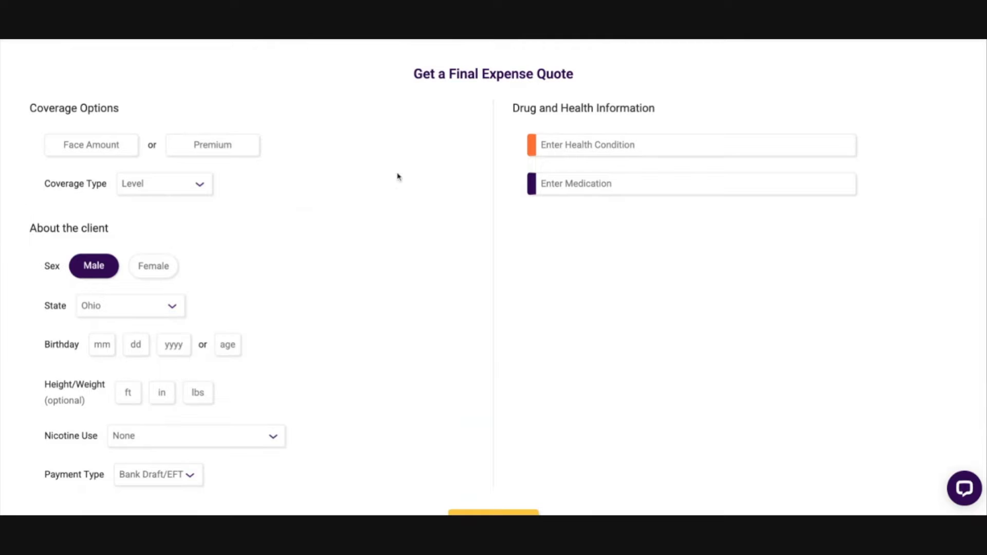
pyautogui.scroll(-1, 439, 234)
pyautogui.scroll(-2, 437, 229)
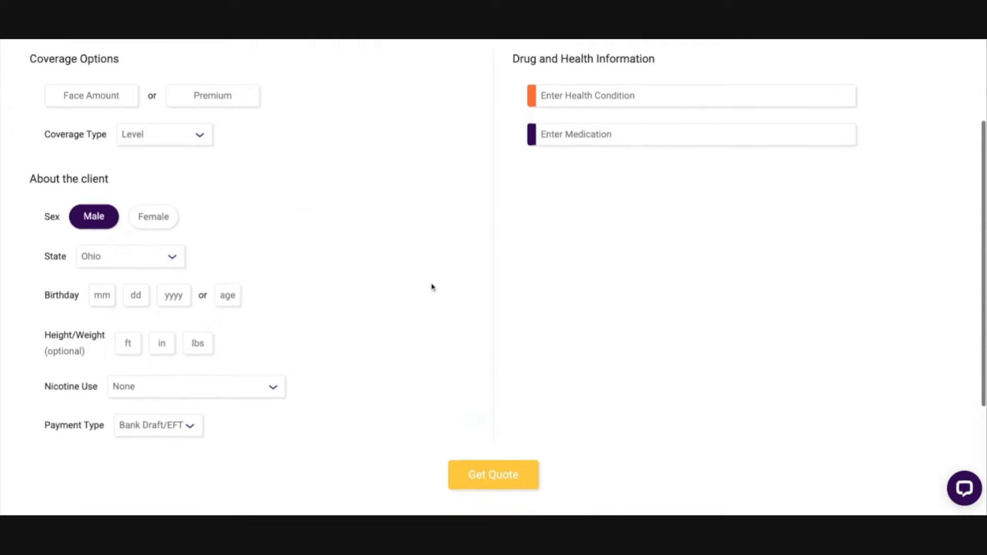
pyautogui.moveTo(444, 463); pyautogui.dragTo(638, 458)
pyautogui.click(638, 458)
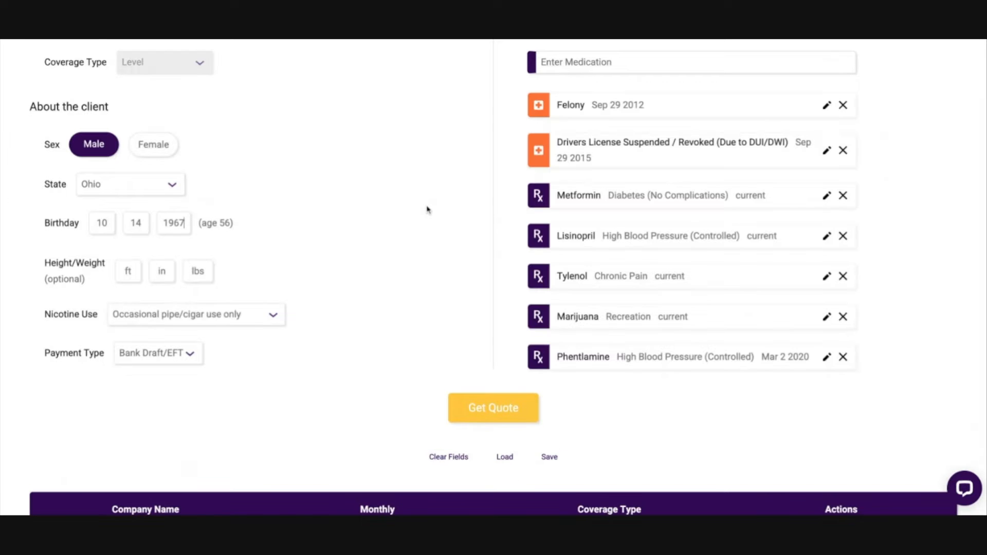
pyautogui.scroll(2, 428, 211)
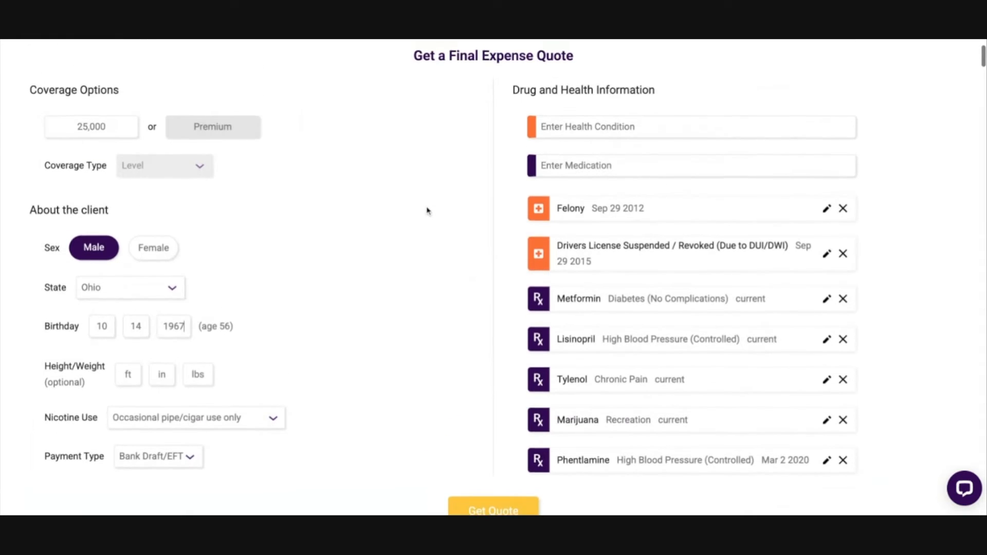
pyautogui.scroll(1, 429, 216)
pyautogui.scroll(-1, 428, 216)
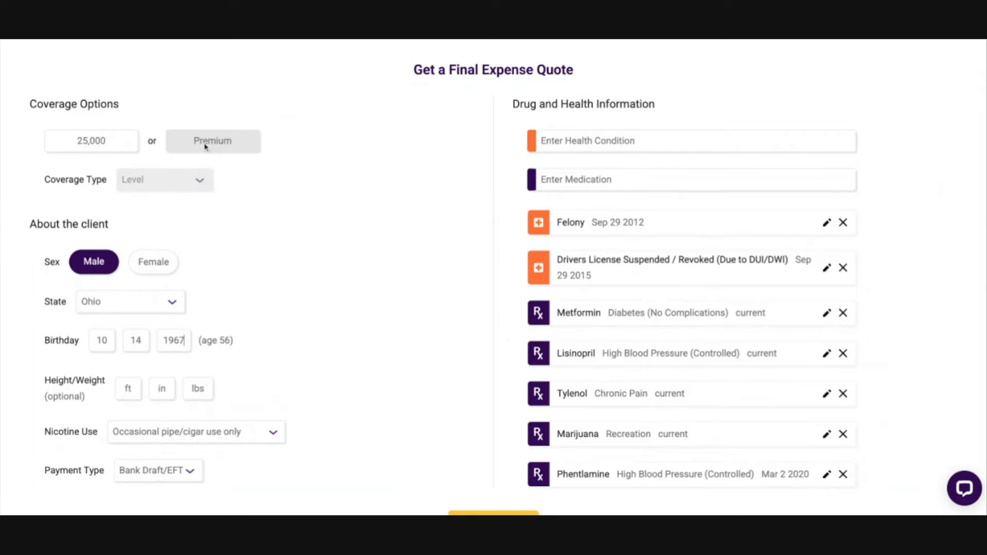
# Step: Clear the face amount and enter a premium of 75 instead
pyautogui.moveTo(114, 145); pyautogui.dragTo(16, 143)
pyautogui.press('BackSpace')
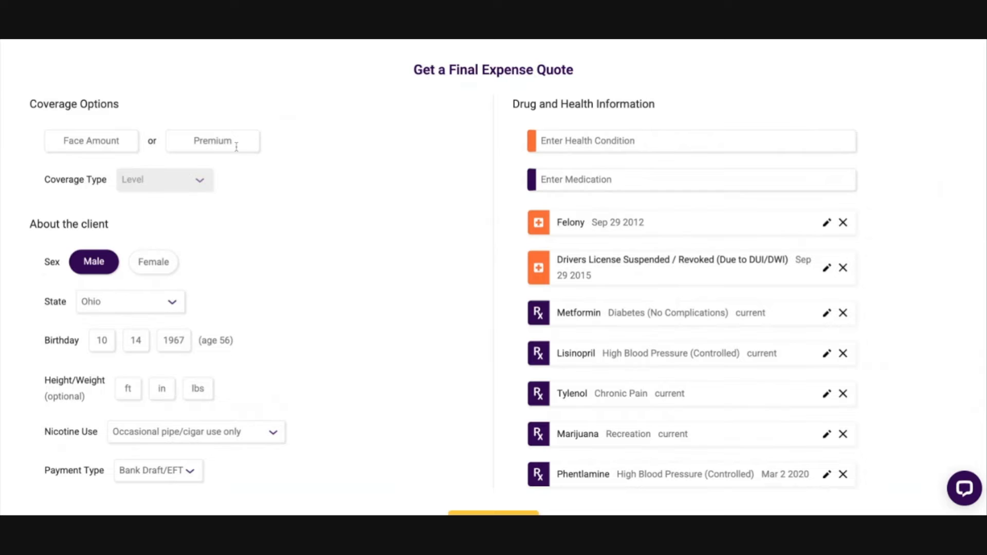
pyautogui.click(216, 140)
pyautogui.write('75')
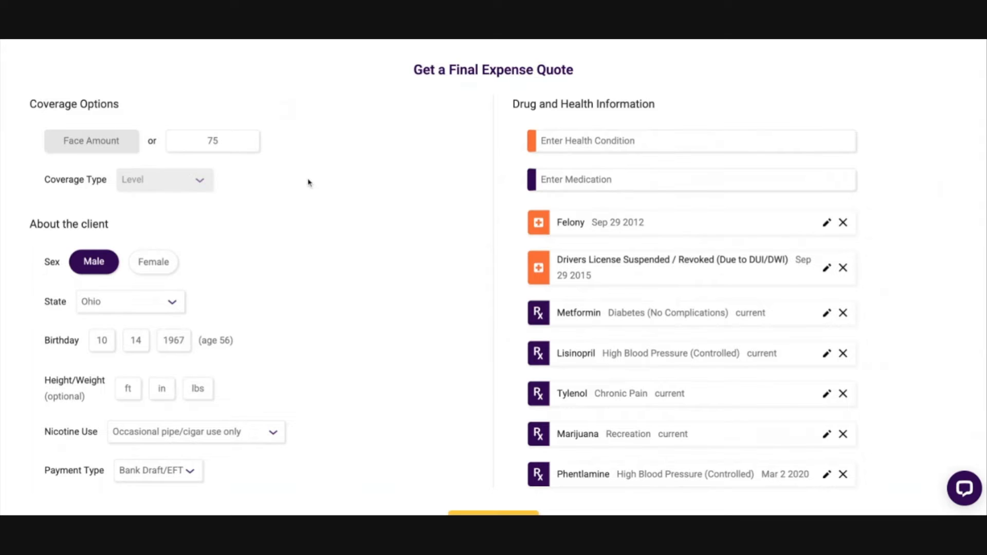
# Step: Clear the premium and set the face amount to 25,000
pyautogui.moveTo(243, 141); pyautogui.dragTo(129, 141)
pyautogui.press('BackSpace')
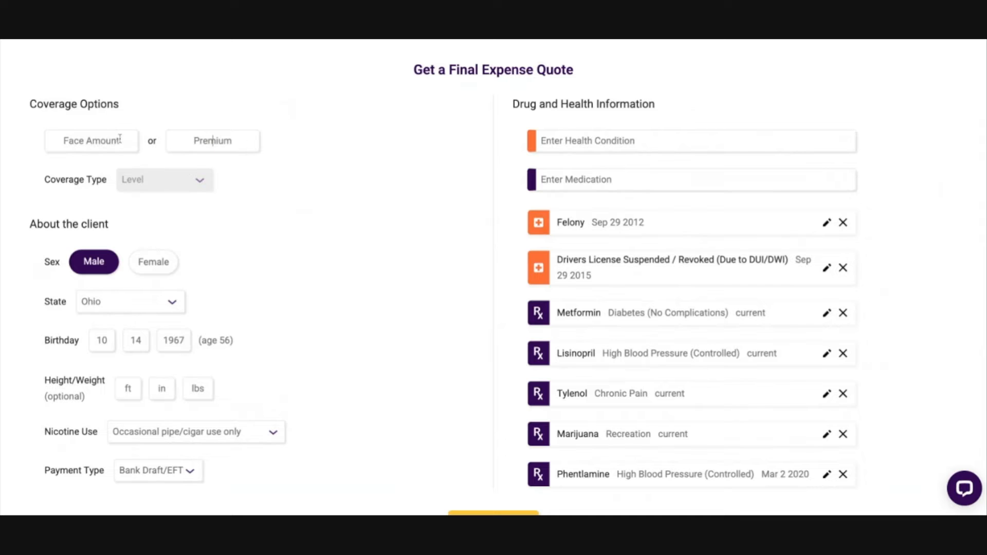
pyautogui.click(115, 137)
pyautogui.write('250000')
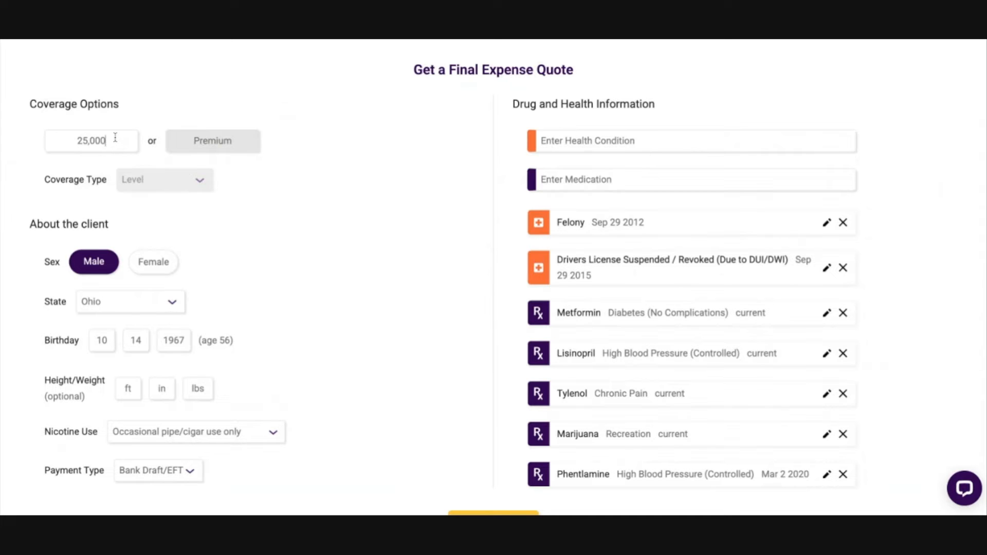
# Step: Examine the Coverage Options and About the client sections of the quote form
pyautogui.scroll(-1, 331, 177)
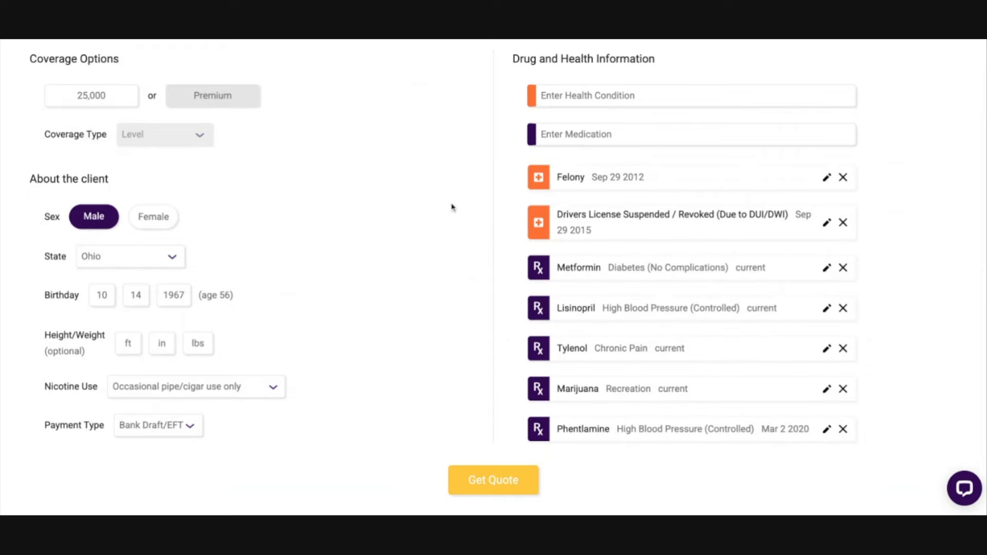
pyautogui.scroll(-7, 430, 208)
pyautogui.scroll(8, 412, 235)
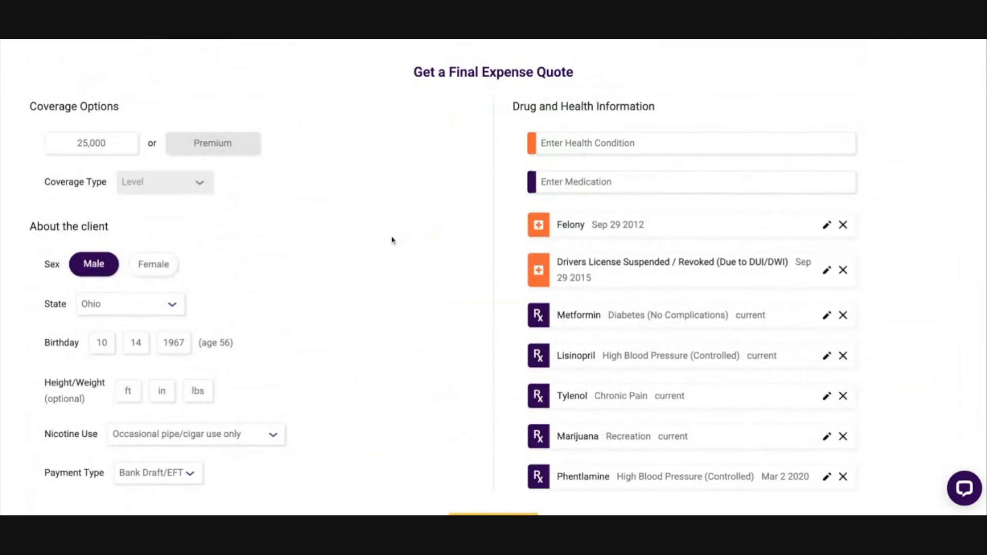
pyautogui.scroll(-1, 399, 236)
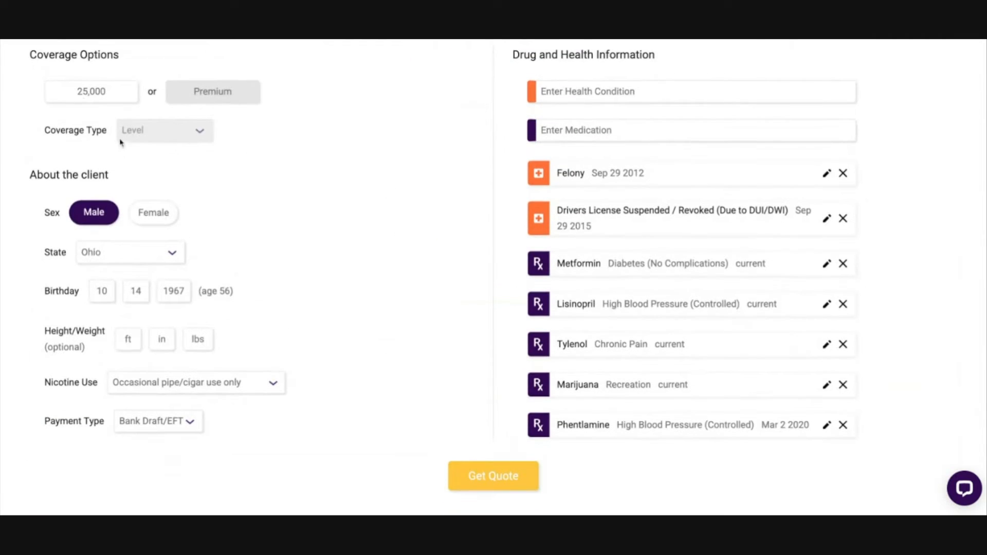
pyautogui.tripleClick(17, 54)
pyautogui.click(179, 186)
pyautogui.tripleClick(17, 177)
pyautogui.click(242, 186)
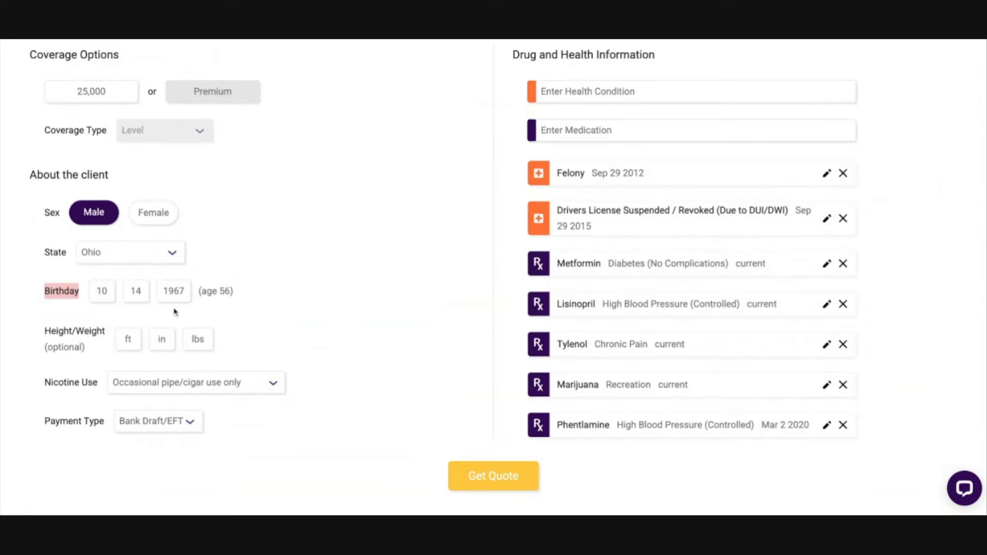
# Step: Clear the client's birthday fields and re-enter the month, day and year of birth
pyautogui.doubleClick(185, 291)
pyautogui.press('BackSpace')
pyautogui.doubleClick(138, 291)
pyautogui.press('BackSpace')
pyautogui.doubleClick(103, 291)
pyautogui.press('BackSpace')
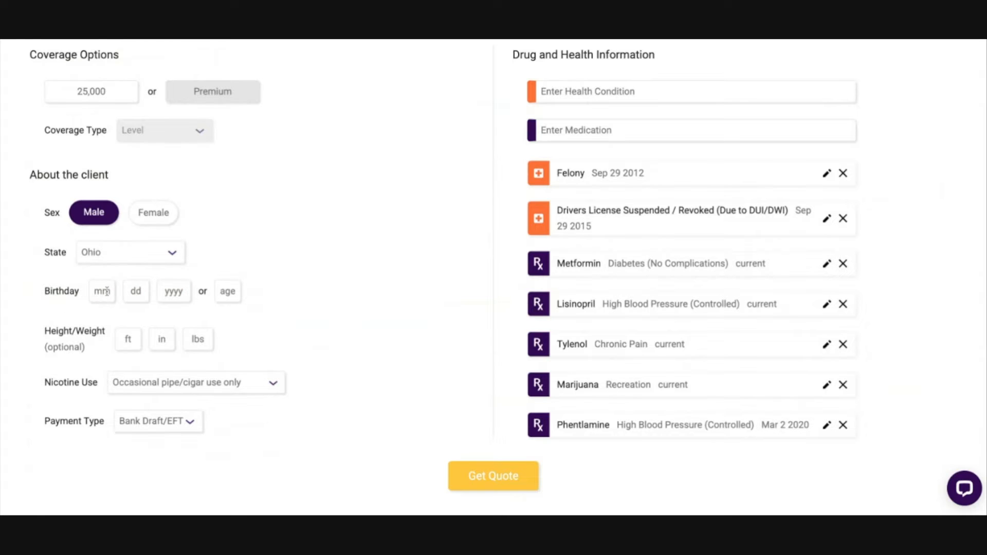
pyautogui.write('101419')
pyautogui.write('67')
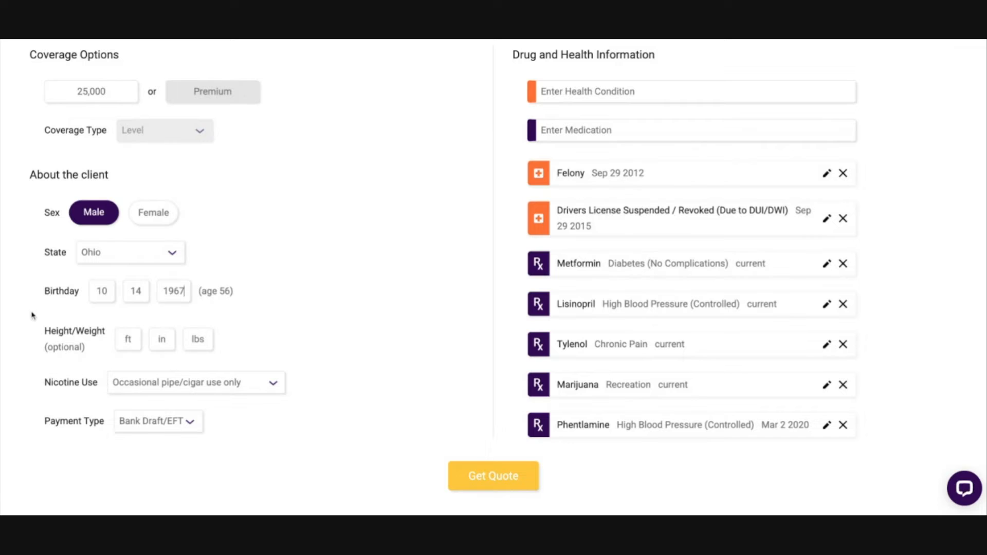
# Step: Review the optional Height/Weight fields in the client section
pyautogui.scroll(-1, 33, 314)
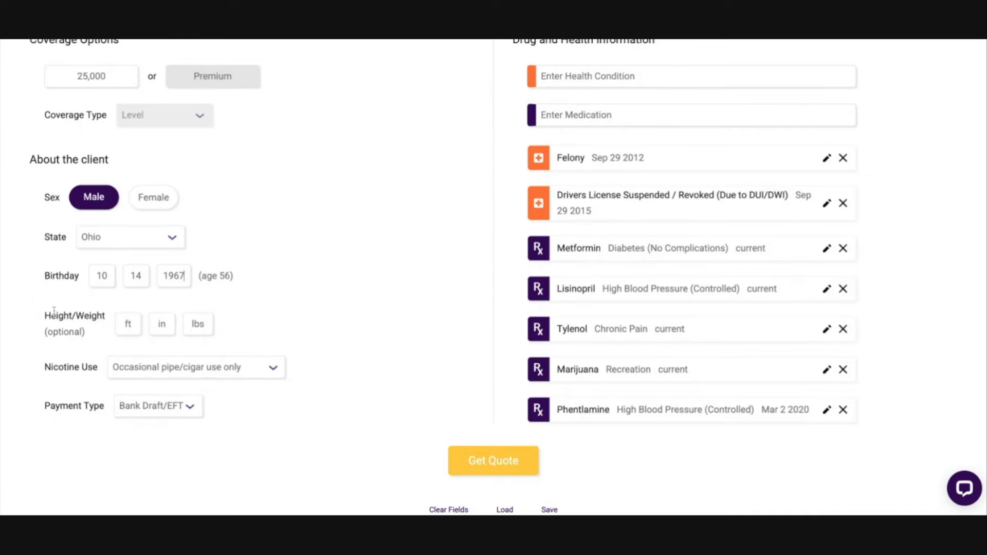
pyautogui.moveTo(38, 321); pyautogui.dragTo(149, 329)
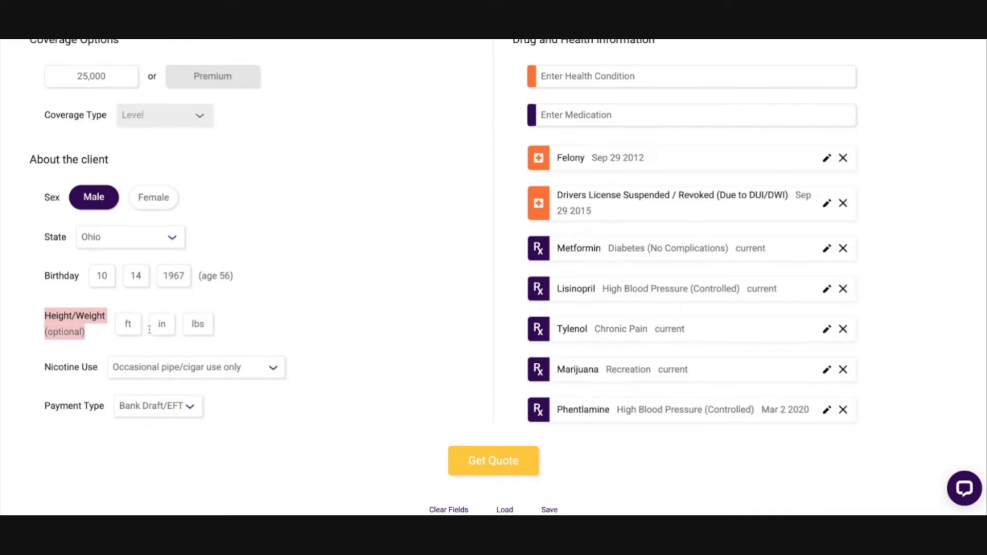
pyautogui.moveTo(40, 335); pyautogui.dragTo(100, 336)
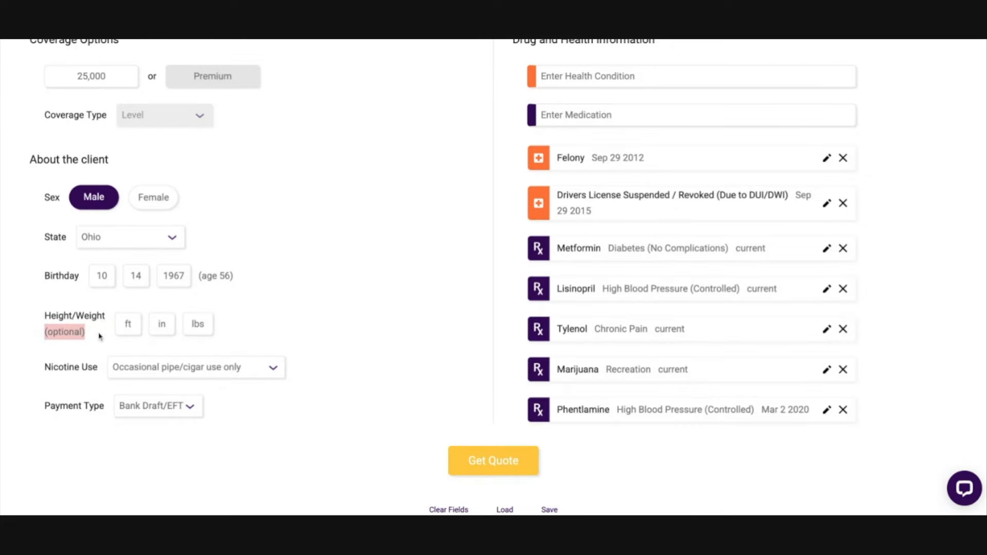
pyautogui.click(99, 336)
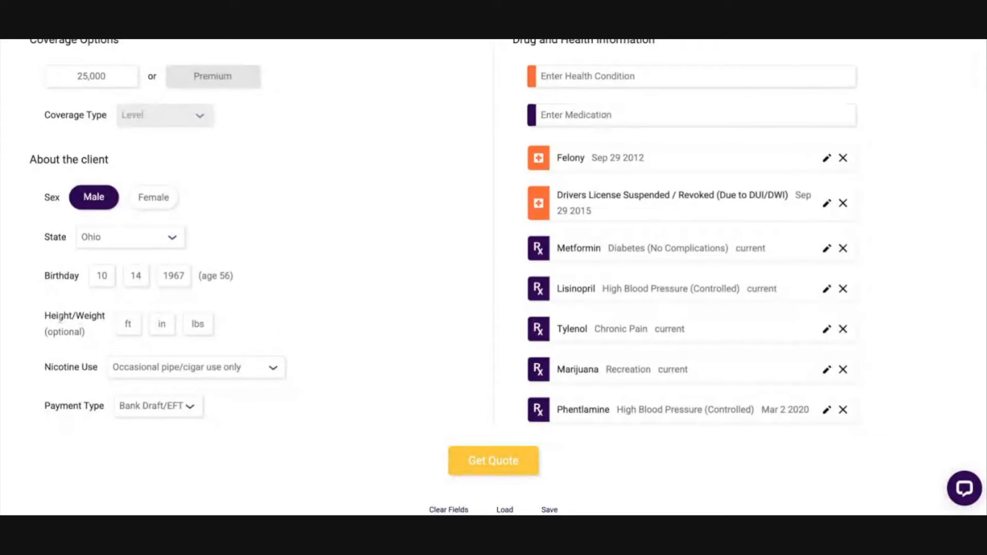
# Step: Try the Nicotine Use options None and Cigarettes + Other Nicotine Products for the client
pyautogui.click(170, 376)
pyautogui.click(184, 404)
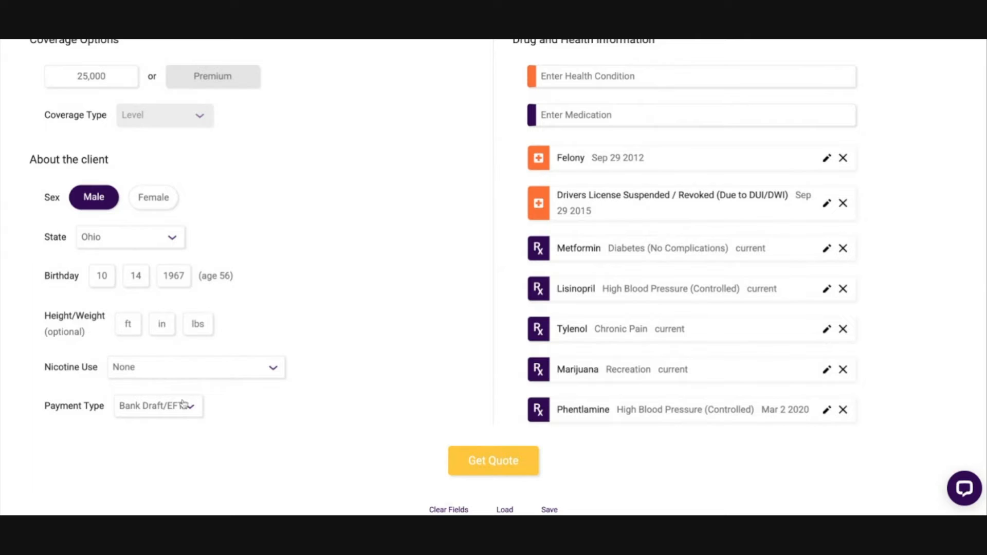
pyautogui.click(231, 374)
pyautogui.click(201, 389)
pyautogui.click(201, 375)
pyautogui.click(200, 388)
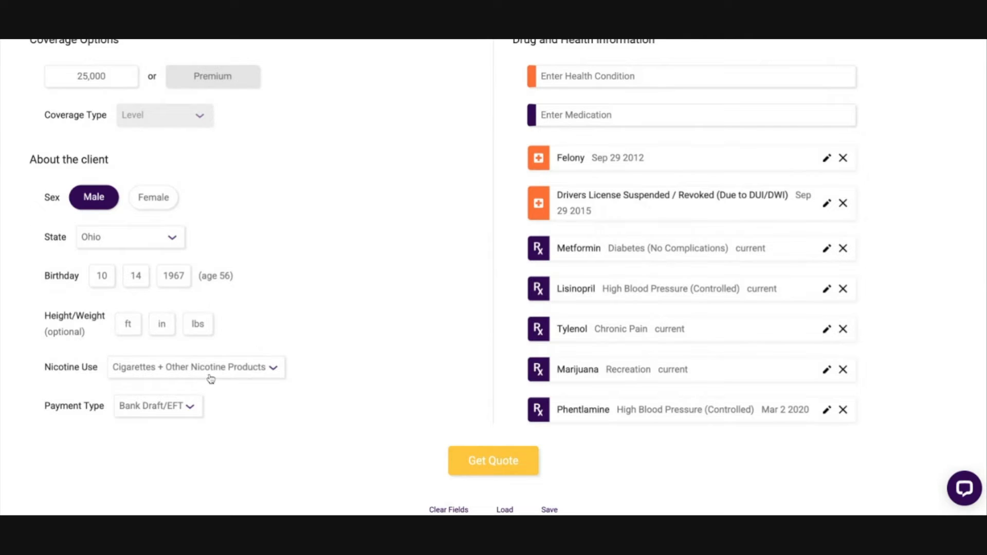
# Step: Set the client's Nicotine Use to Occasional pipe/cigar use only
pyautogui.click(211, 376)
pyautogui.click(205, 389)
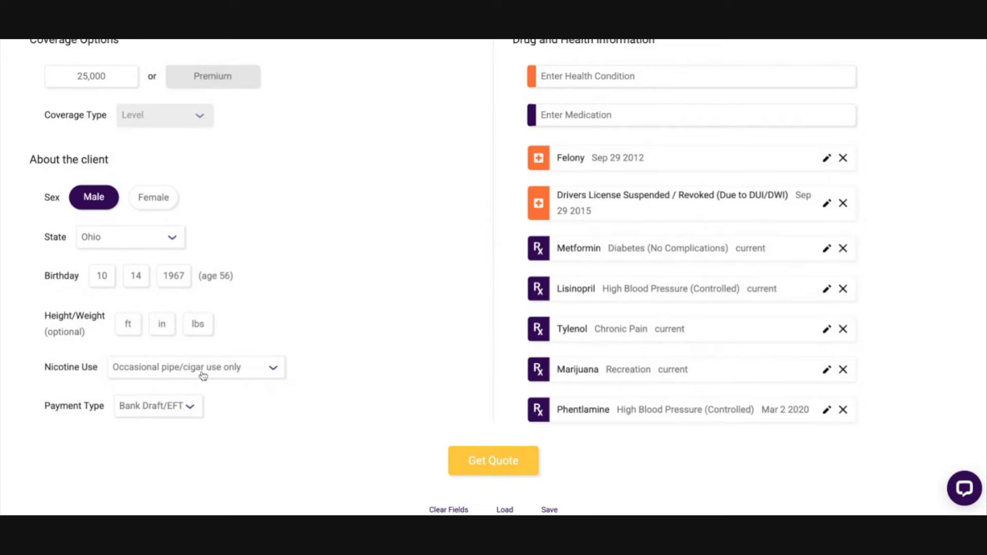
pyautogui.click(203, 376)
pyautogui.click(199, 387)
pyautogui.click(179, 351)
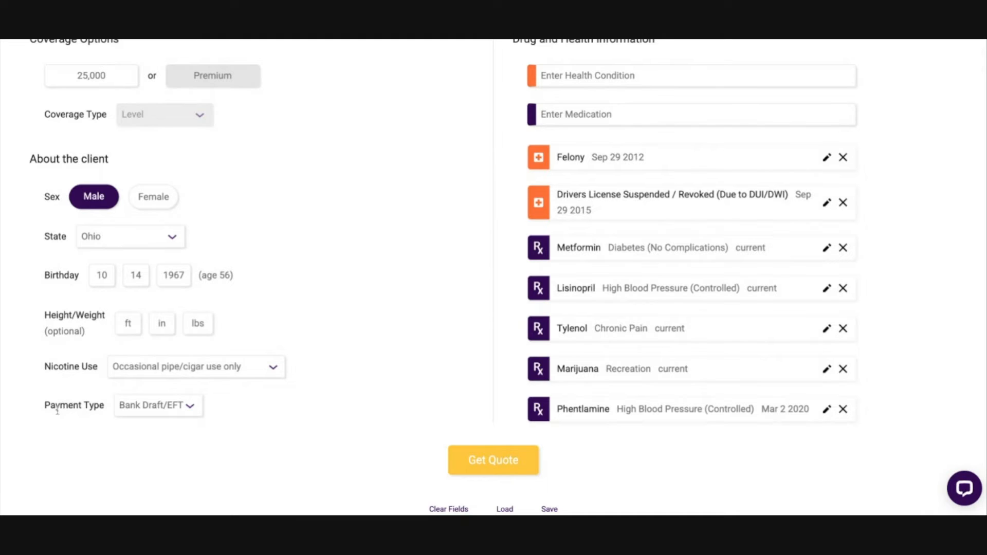
# Step: Try out the available payment types and set Payment Type to Credit Card
pyautogui.click(147, 414)
pyautogui.click(163, 426)
pyautogui.click(165, 416)
pyautogui.click(175, 426)
pyautogui.click(178, 403)
pyautogui.click(172, 423)
pyautogui.click(190, 408)
pyautogui.click(185, 420)
# Step: Remove the Felony, Drivers License Suspended / Revoked and Metformin entries from the drug and health information
pyautogui.scroll(1, 404, 286)
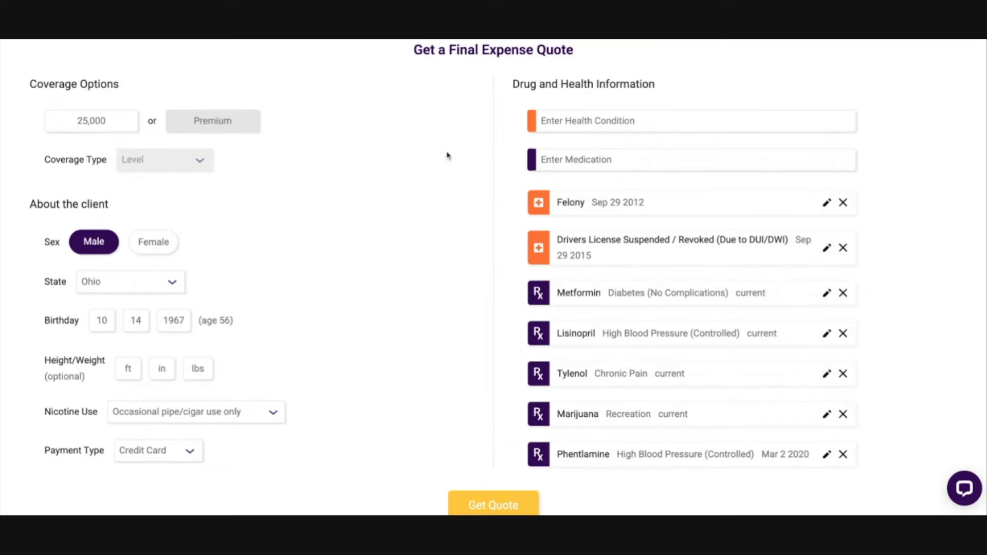
pyautogui.scroll(-1, 596, 242)
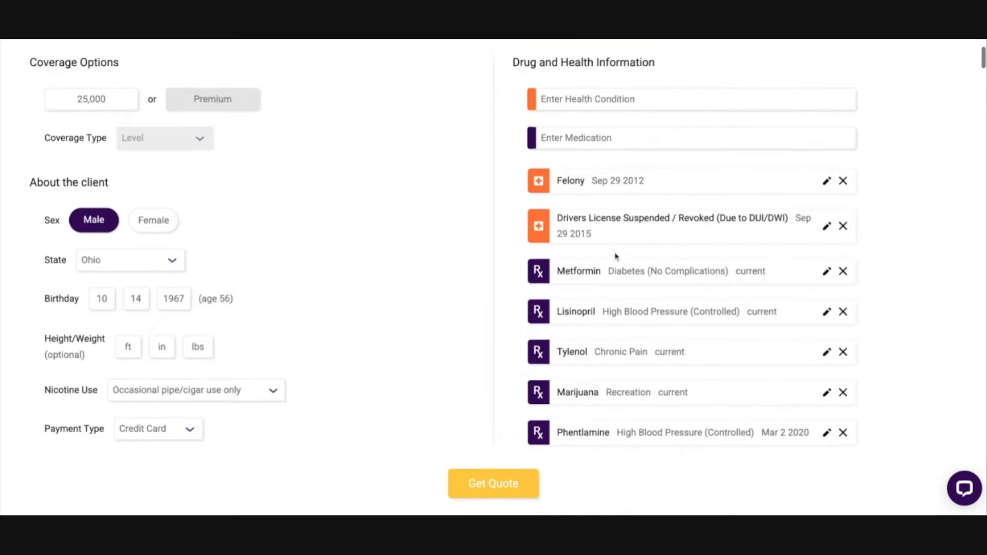
pyautogui.click(844, 180)
pyautogui.click(844, 180)
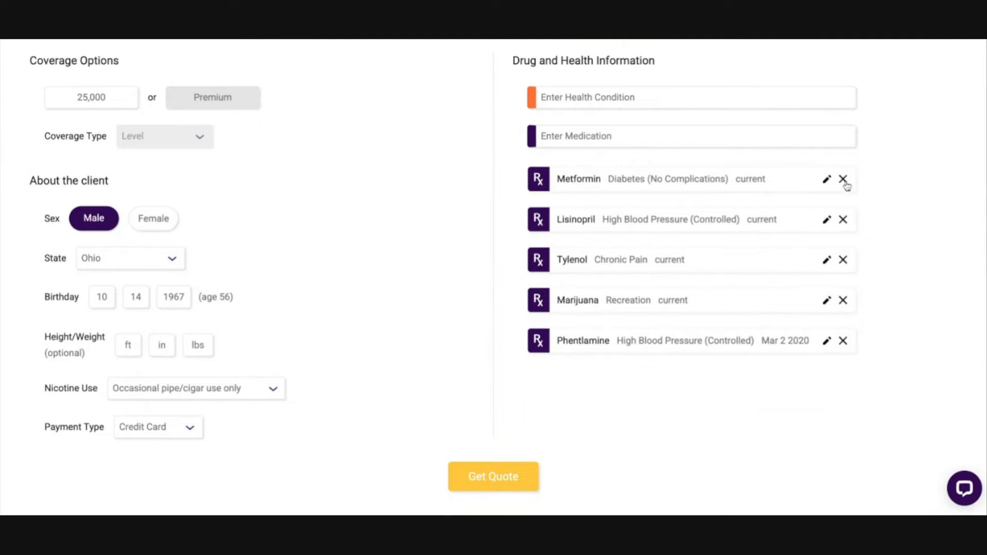
pyautogui.click(843, 180)
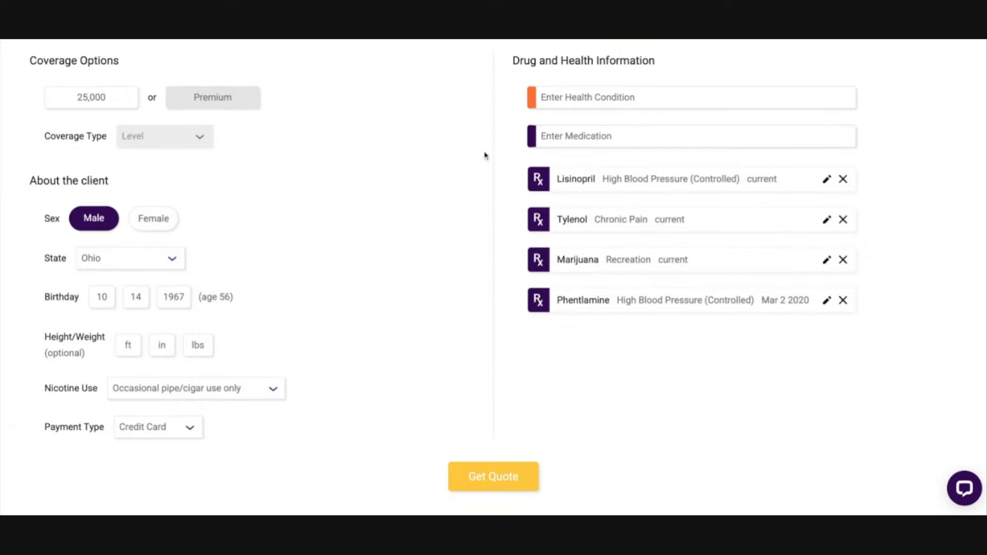
# Step: Add the medication Metformin with the indication Diabetes (No Complications)
pyautogui.scroll(2, 520, 144)
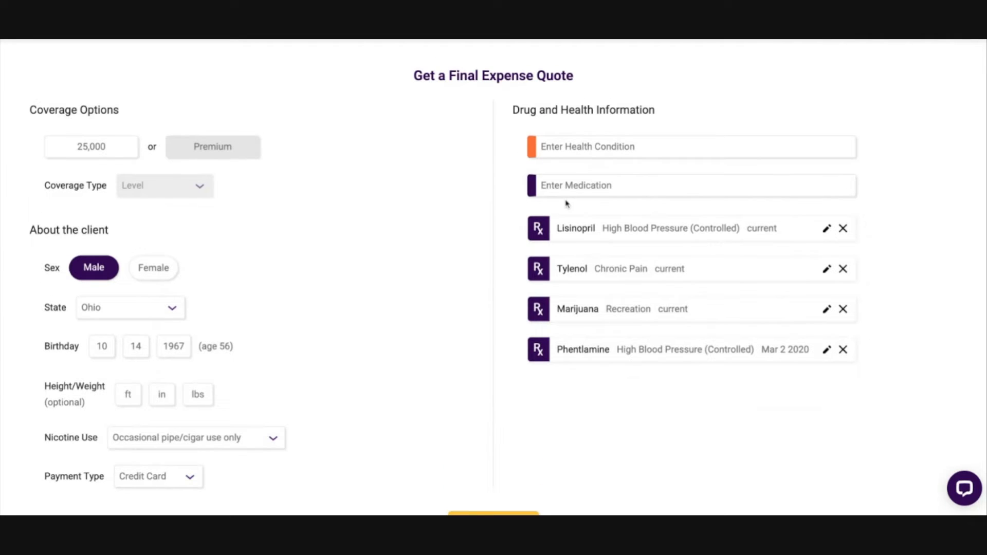
pyautogui.click(620, 186)
pyautogui.write('metf')
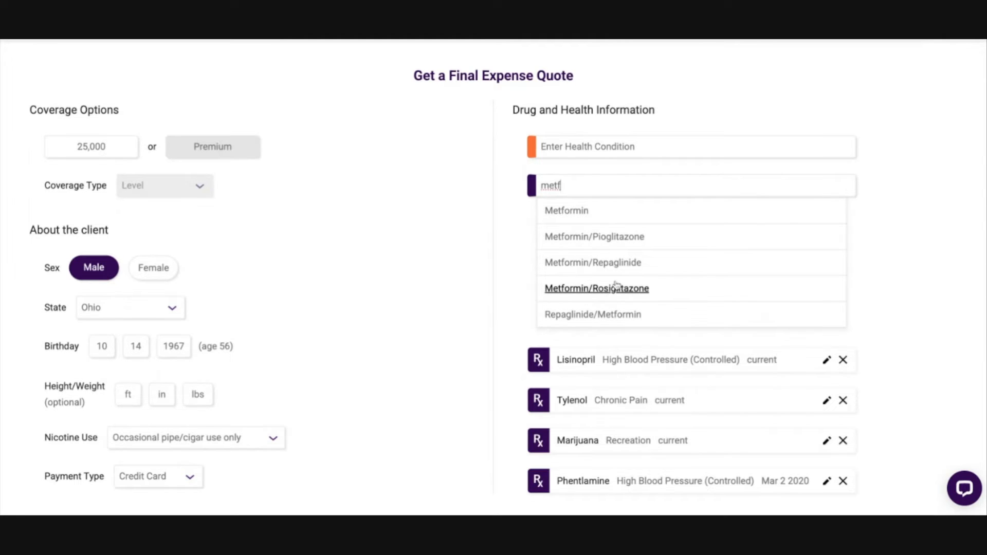
pyautogui.click(569, 213)
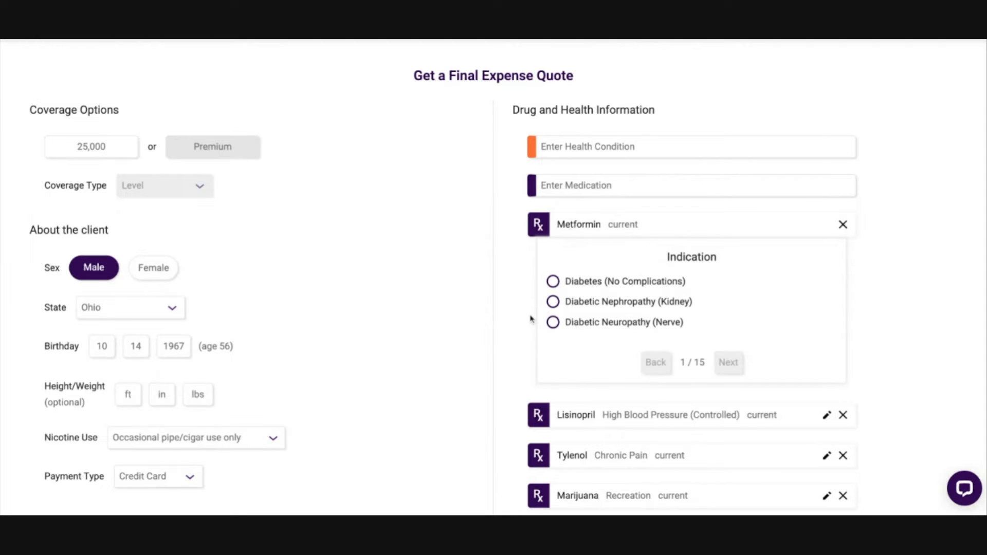
pyautogui.click(553, 281)
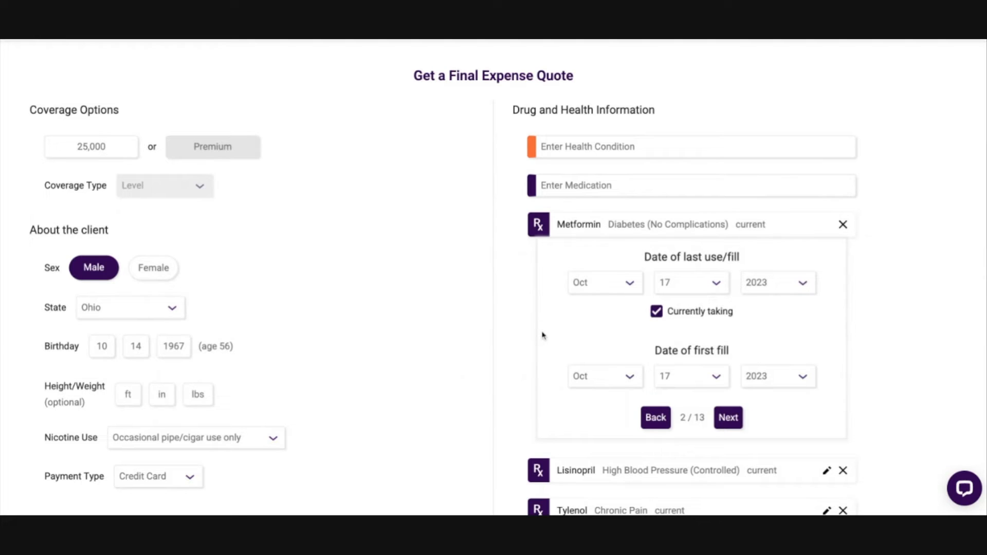
# Step: Choose the year of Metformin's first fill, keep it marked as currently taking, and continue through its questionnaire
pyautogui.tripleClick(655, 352)
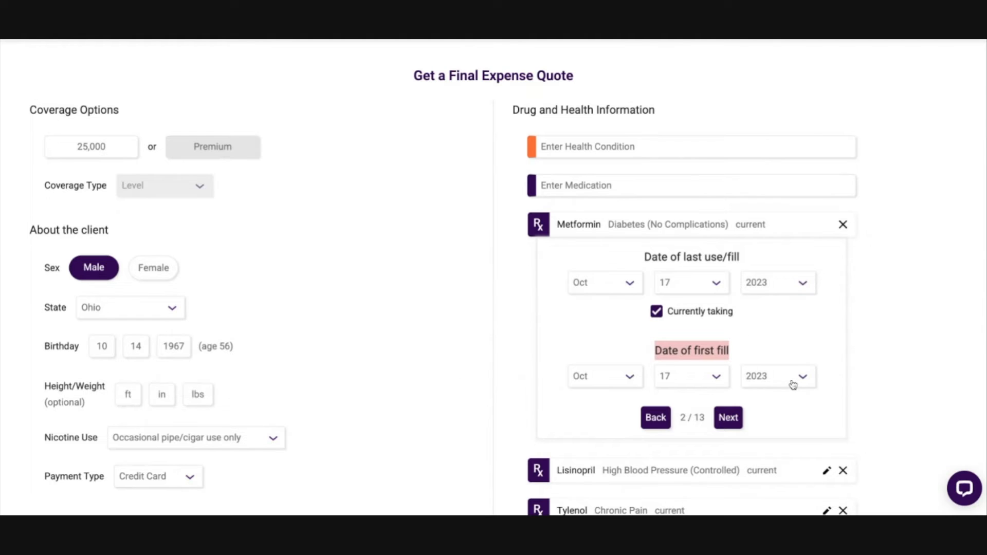
pyautogui.click(885, 348)
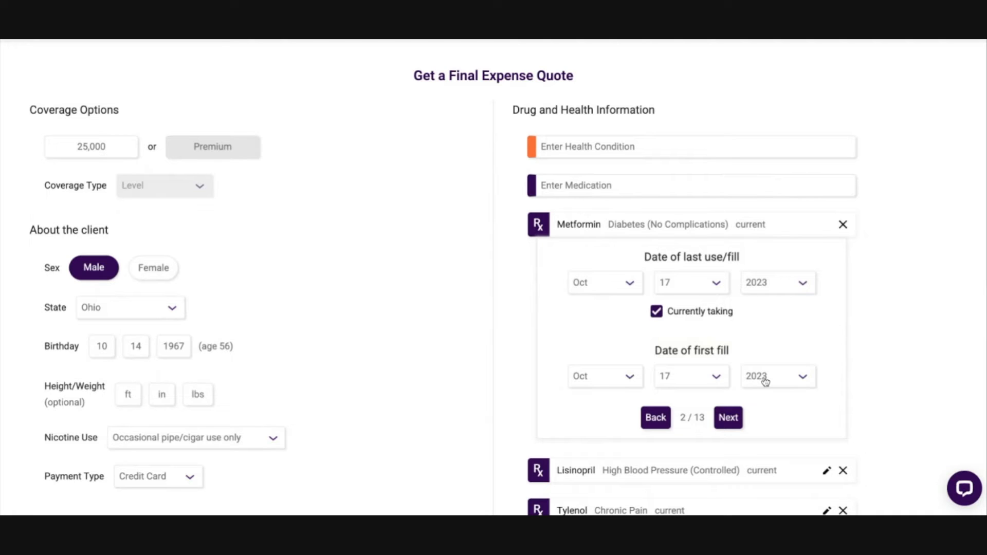
pyautogui.click(786, 469)
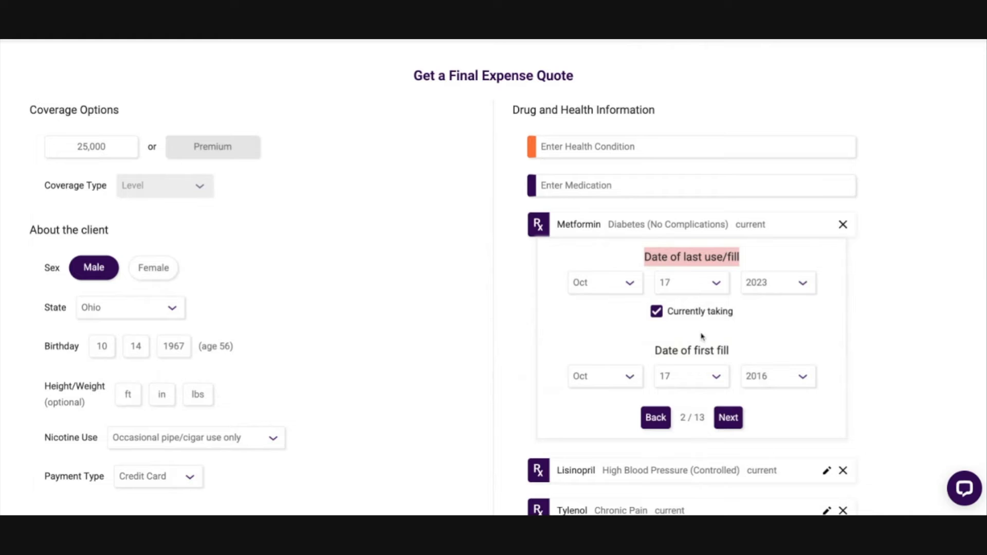
pyautogui.click(657, 312)
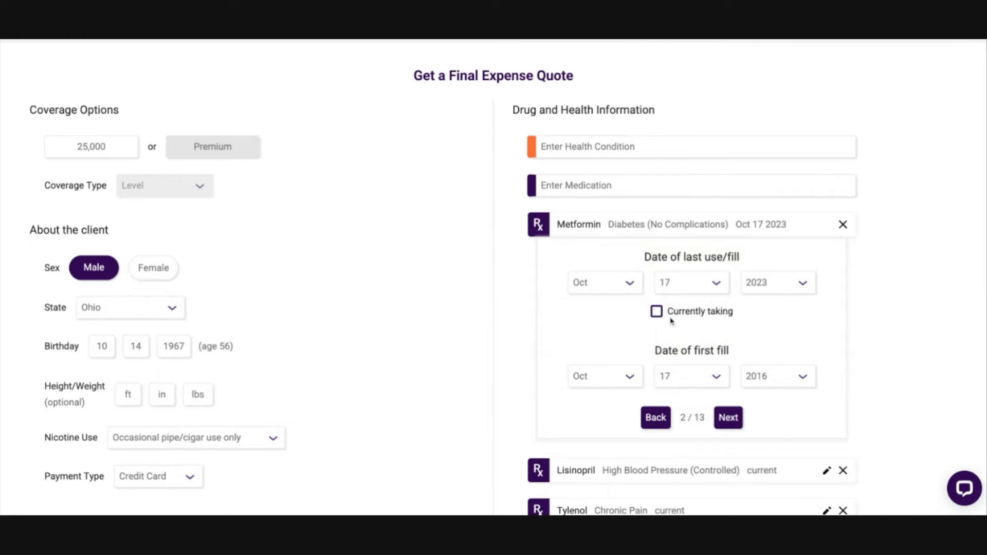
pyautogui.click(658, 313)
pyautogui.click(658, 313)
pyautogui.click(657, 312)
pyautogui.click(735, 419)
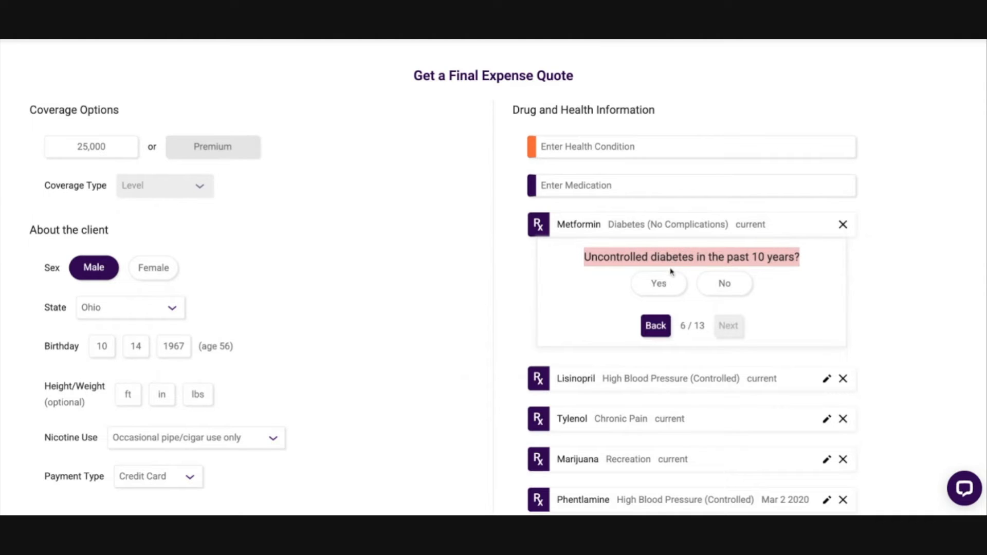
# Step: Answer No to uncontrolled diabetes and to diabetic medication changes in the past year, and Yes to an a1c below 8% for Metformin
pyautogui.click(733, 292)
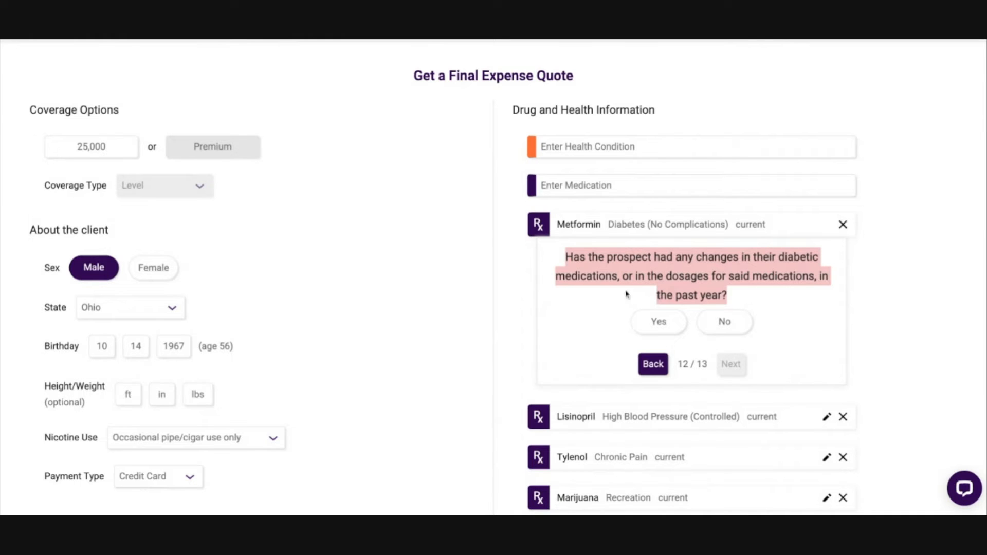
pyautogui.click(728, 329)
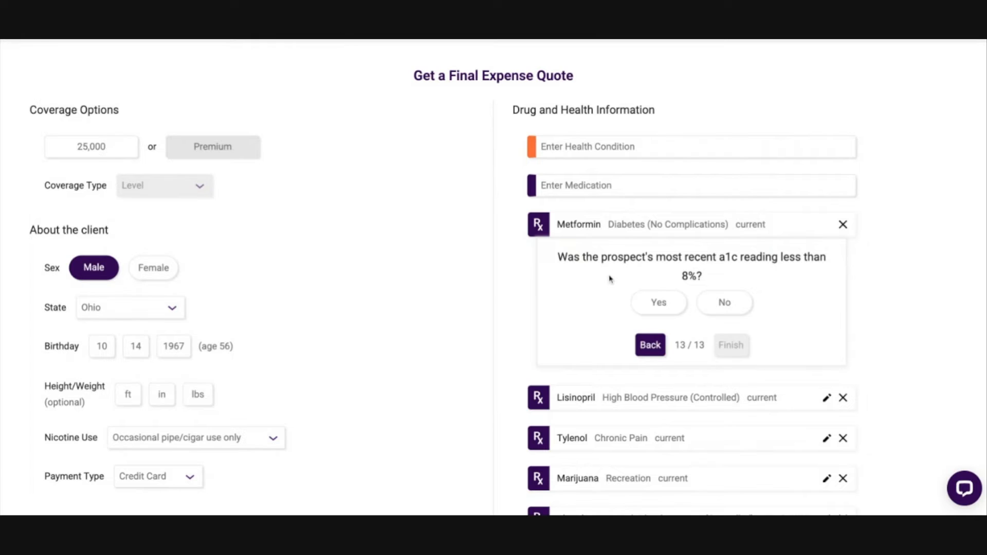
pyautogui.click(667, 308)
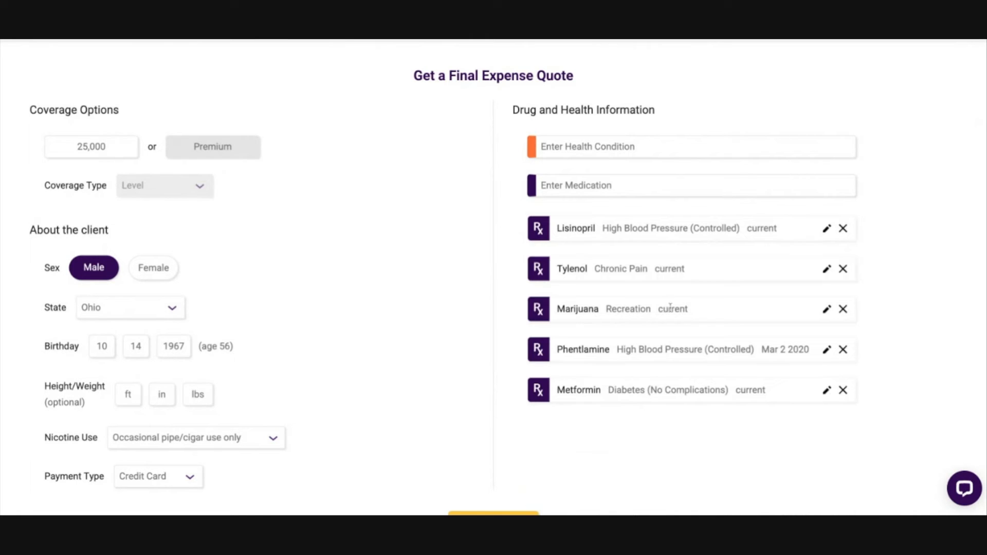
# Step: Edit the Metformin questionnaire to answer No to an a1c below 8% and Yes to an a1c between 8% and 8.6%
pyautogui.click(826, 390)
pyautogui.scroll(-4, 745, 412)
pyautogui.click(728, 341)
pyautogui.click(728, 397)
pyautogui.click(727, 304)
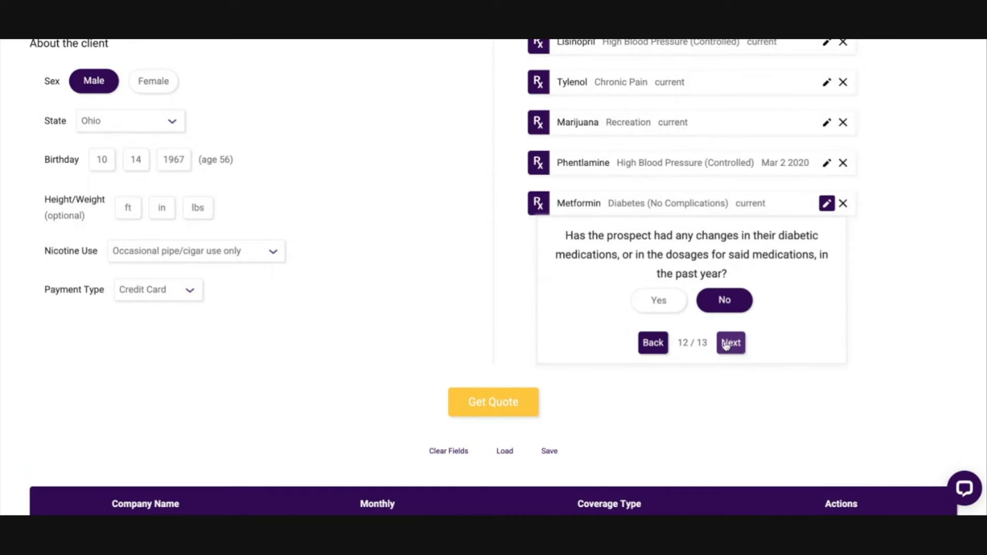
pyautogui.click(733, 344)
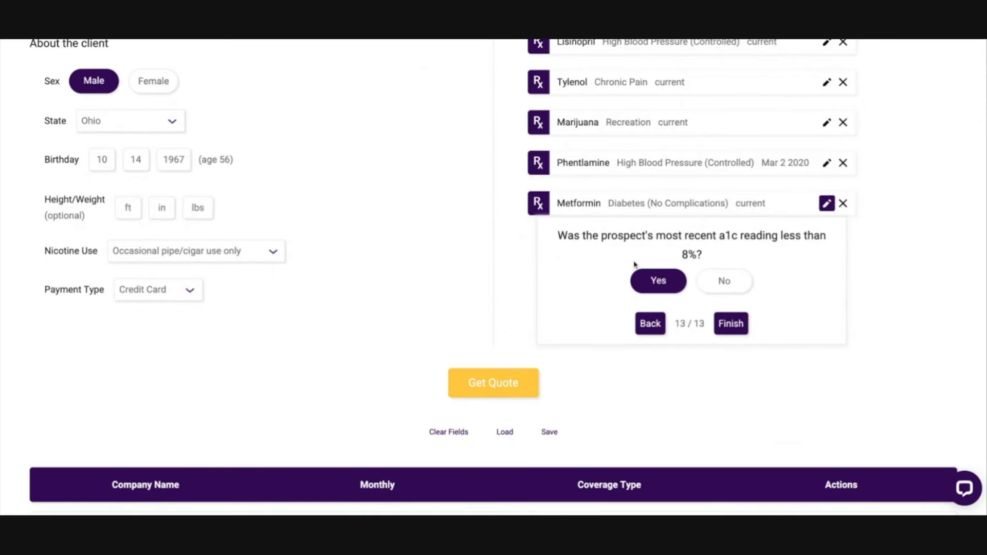
pyautogui.click(731, 290)
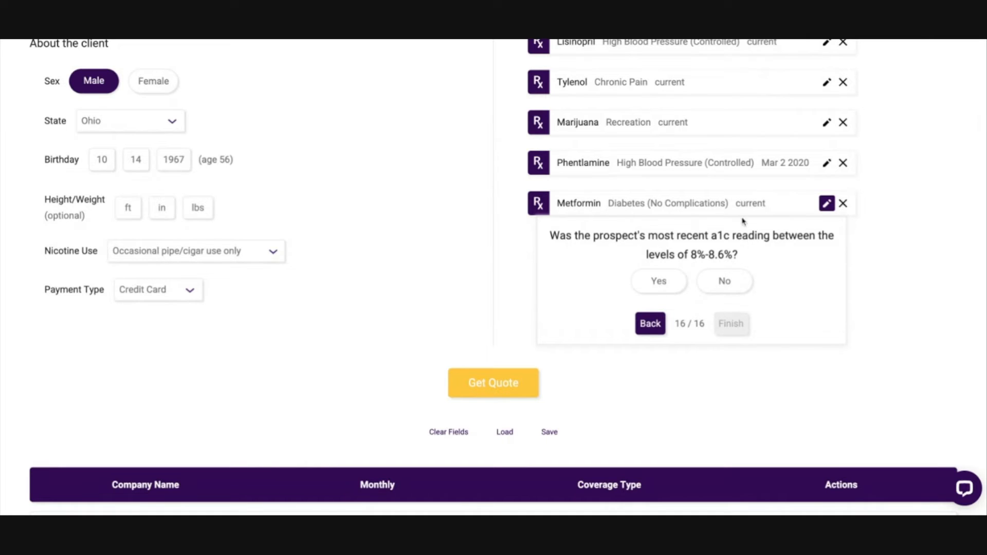
pyautogui.click(660, 284)
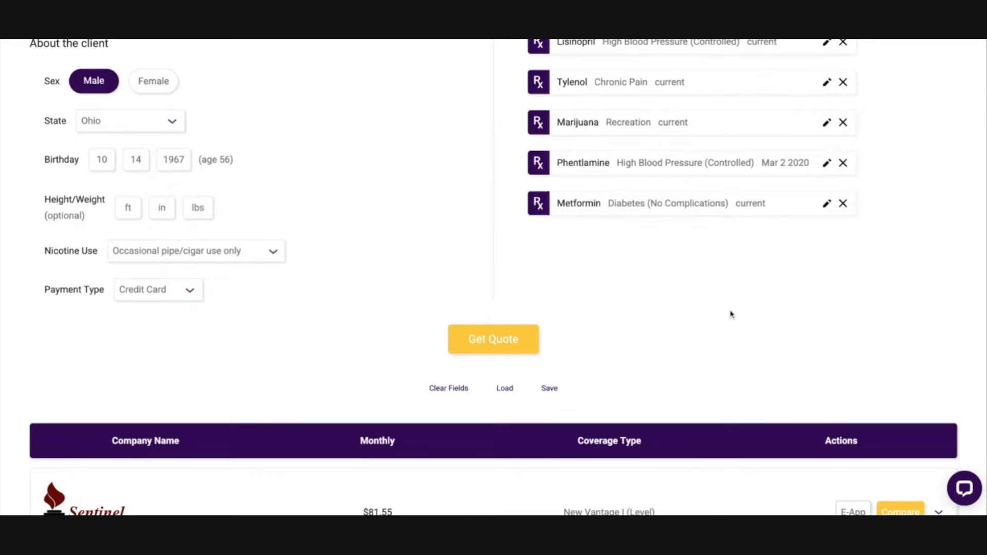
# Step: Remove the Marijuana entry from the drug and health information
pyautogui.scroll(2, 731, 315)
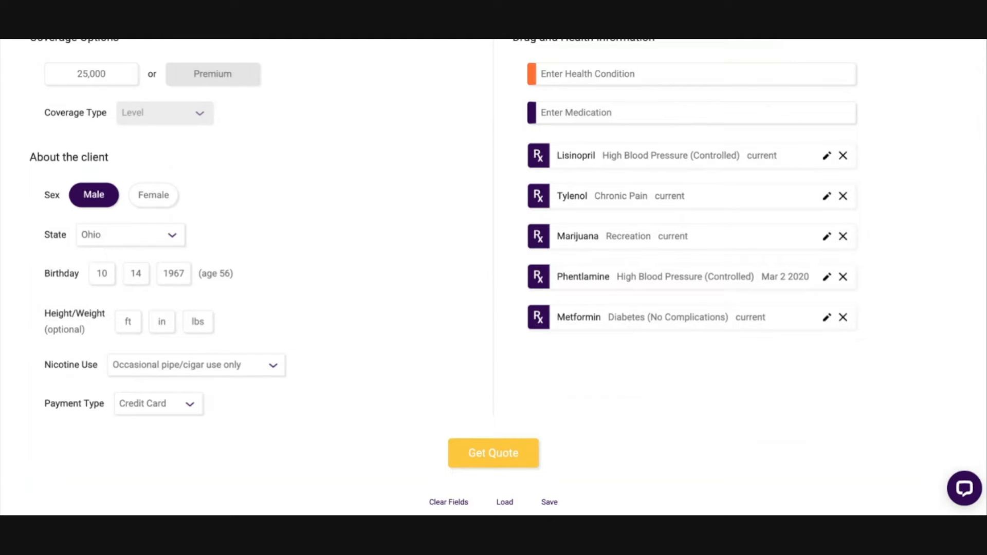
pyautogui.scroll(3, 597, 326)
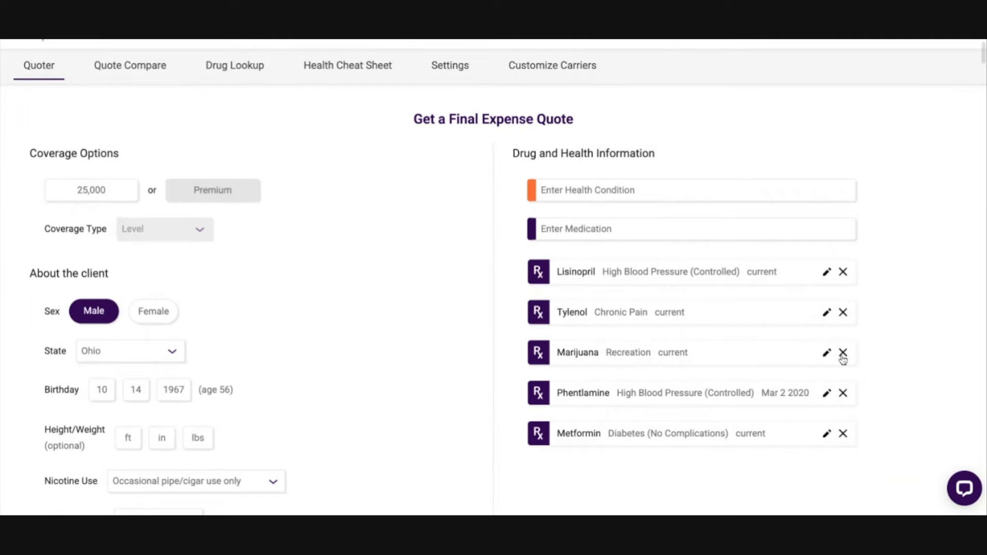
pyautogui.click(843, 353)
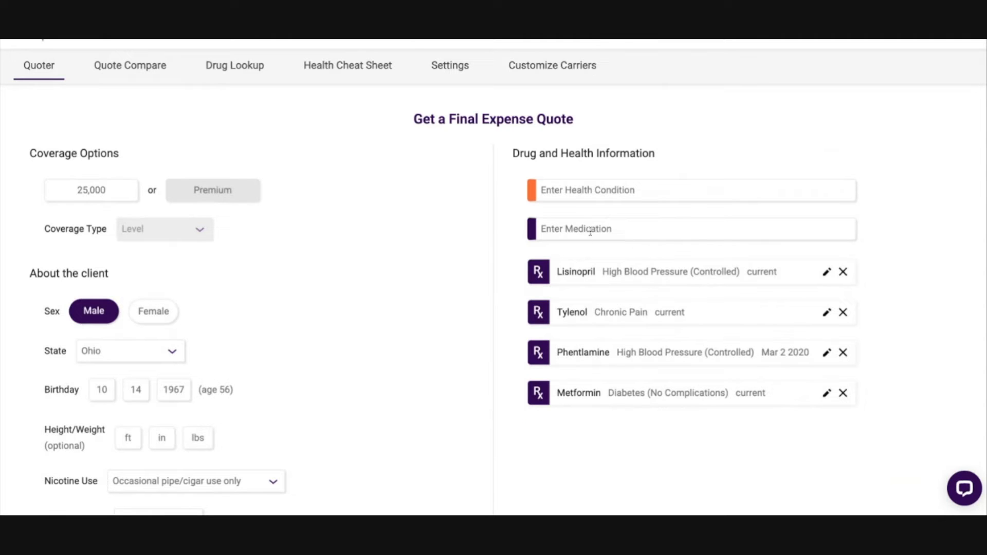
# Step: Add the medication Marijuana with the indication Recreation
pyautogui.scroll(-3, 326, 344)
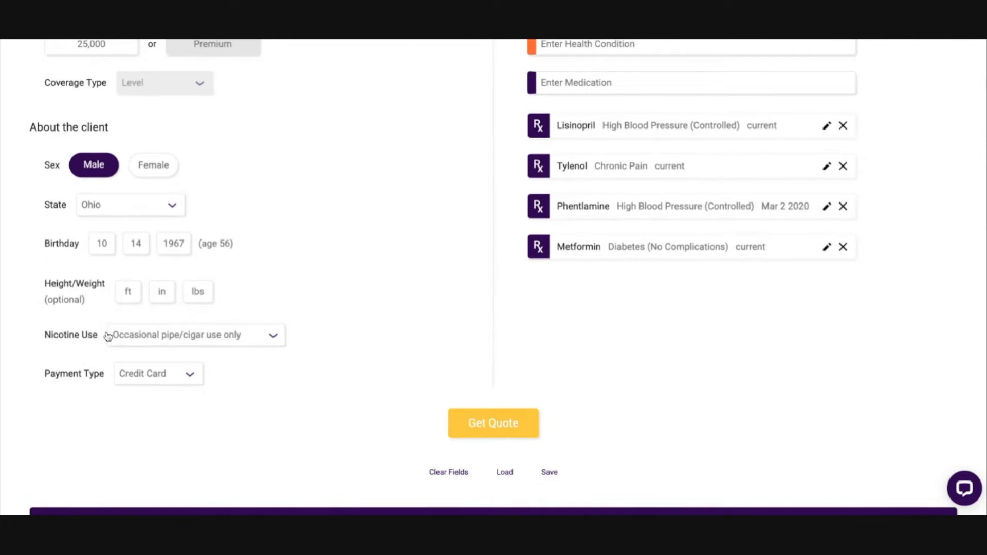
pyautogui.scroll(4, 311, 353)
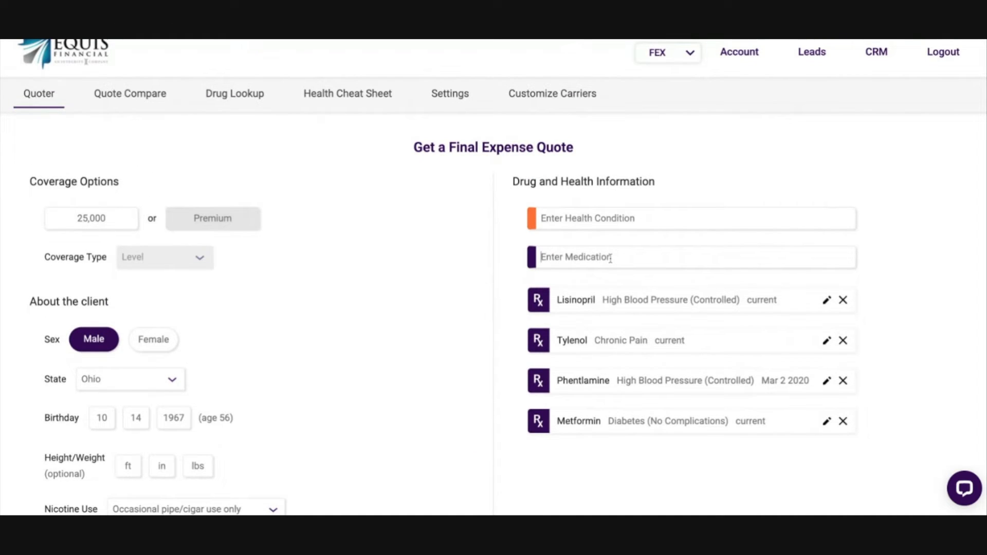
pyautogui.write('mari')
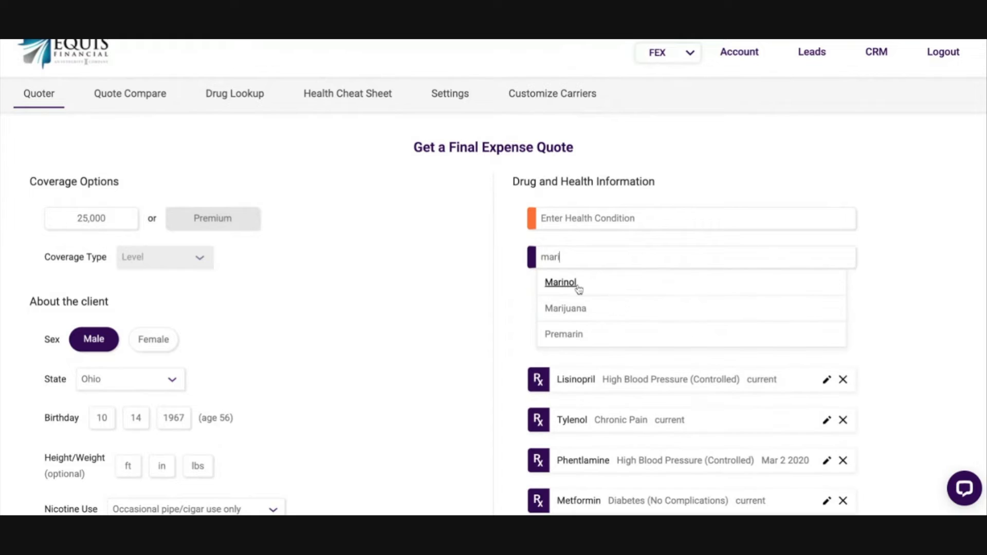
pyautogui.click(565, 308)
pyautogui.scroll(-1, 661, 327)
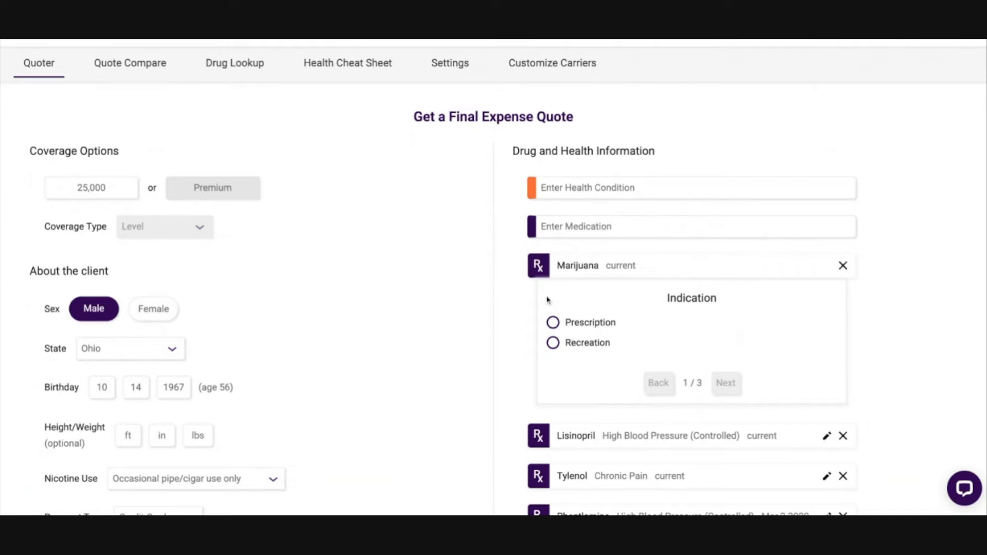
pyautogui.click(553, 343)
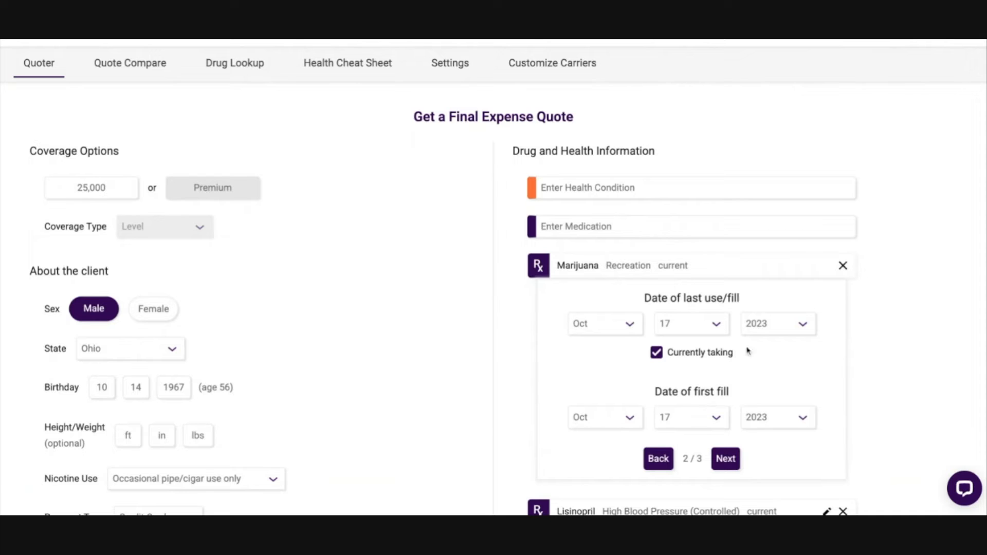
# Step: Try Prescription as Marijuana's indication and go back to the indication choice
pyautogui.click(665, 463)
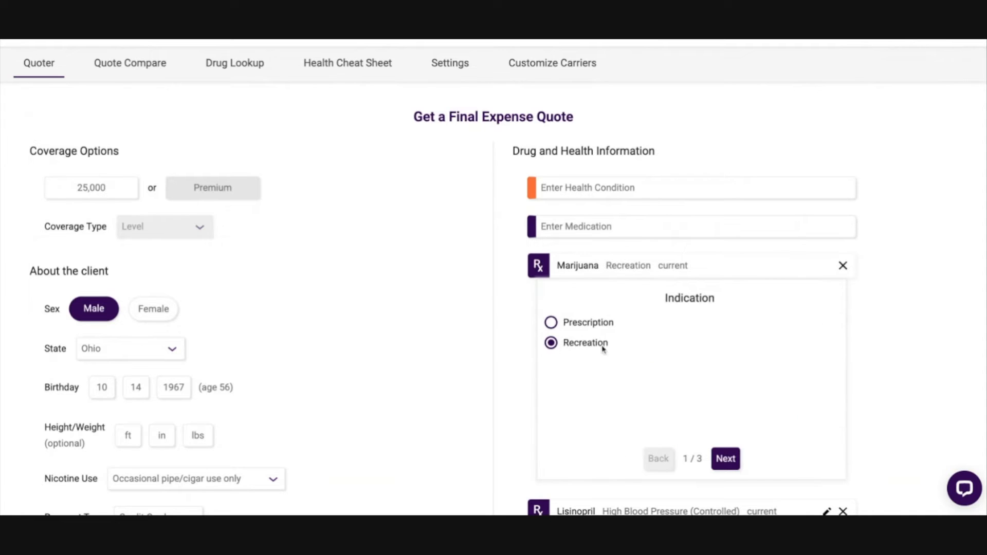
pyautogui.click(566, 324)
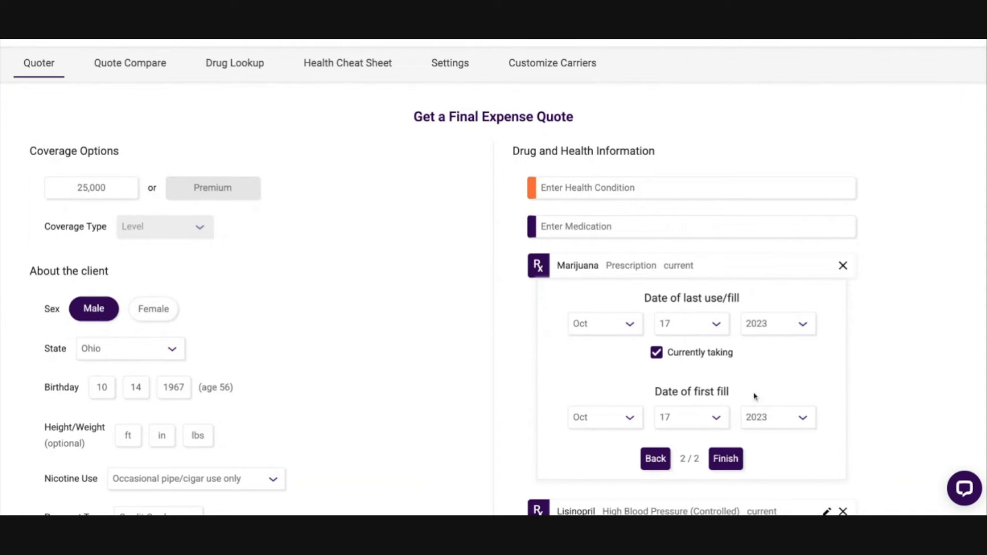
pyautogui.click(662, 461)
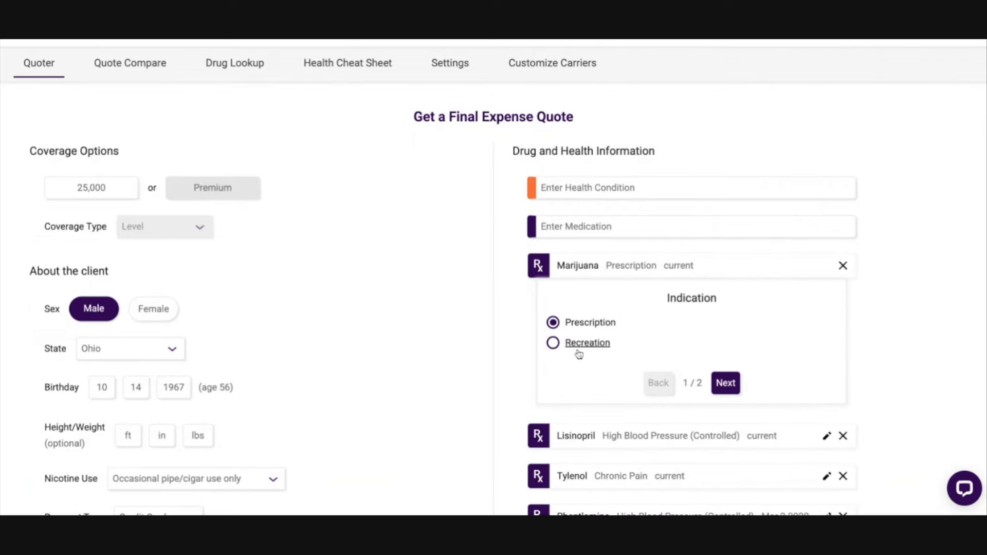
# Step: Set Marijuana's indication to Recreation, keep its dates, and answer No to recreational marijuana being legal in the insured's state
pyautogui.click(558, 346)
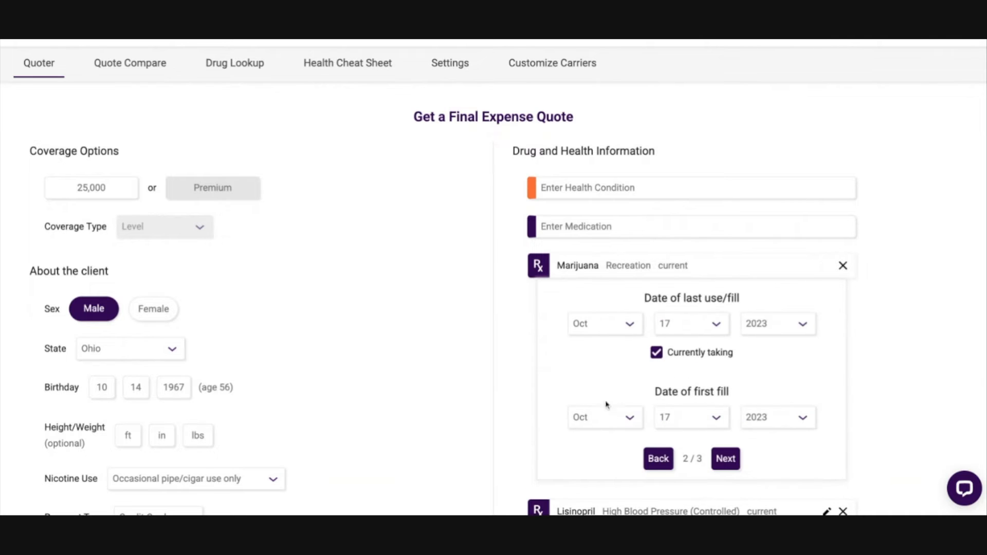
pyautogui.click(725, 459)
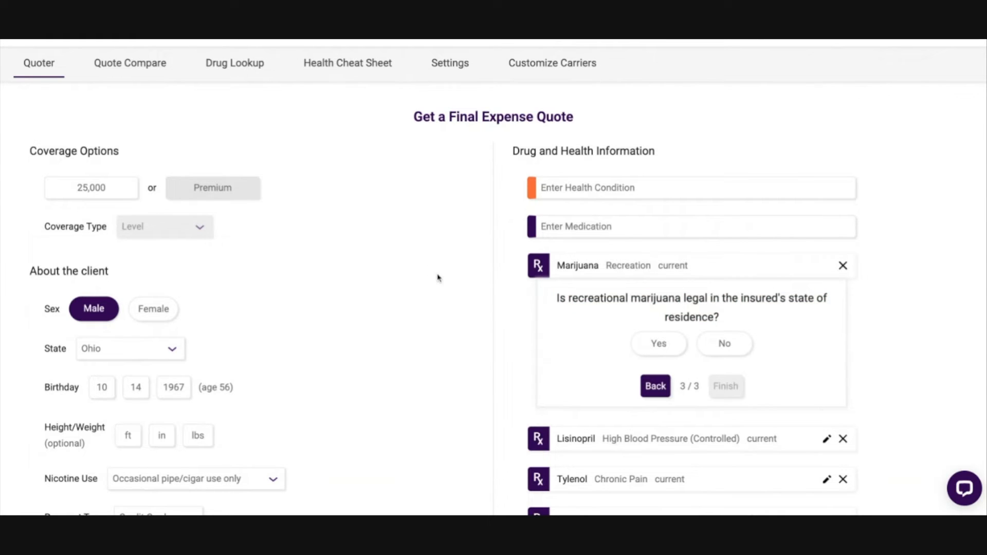
pyautogui.click(728, 347)
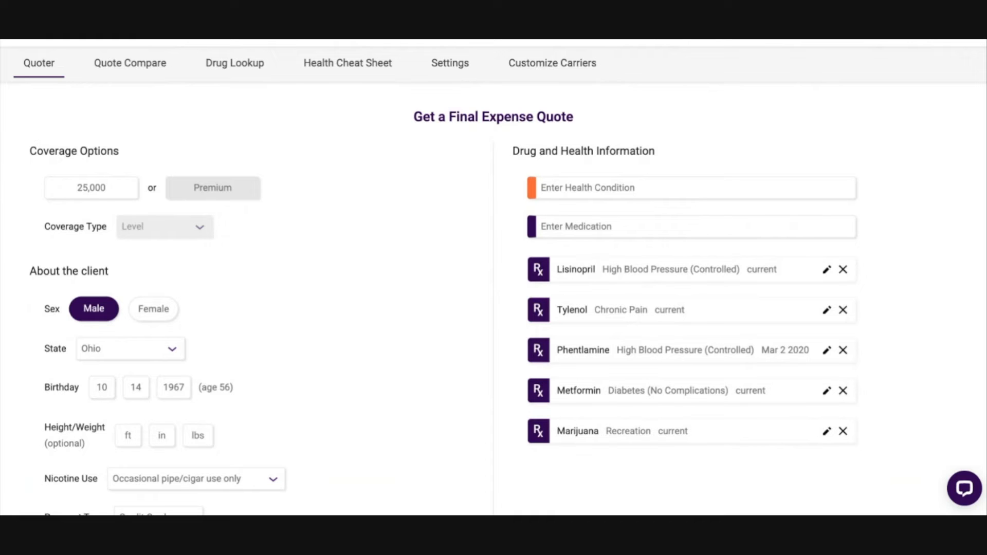
# Step: Find "dui" among the health conditions and add Drivers License Suspended / Revoked (Due to DUI/DWI)
pyautogui.scroll(1, 620, 311)
pyautogui.scroll(-2, 630, 375)
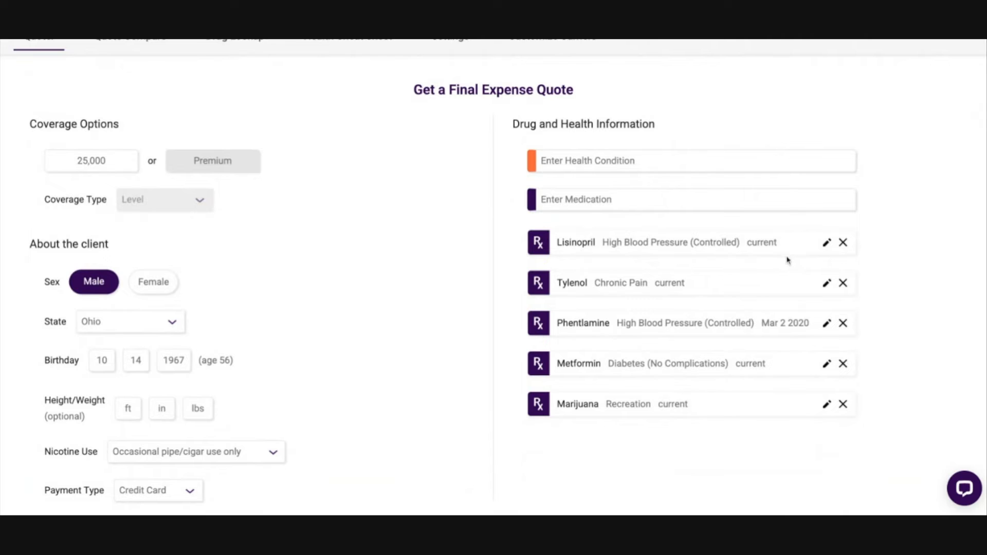
pyautogui.scroll(2, 642, 303)
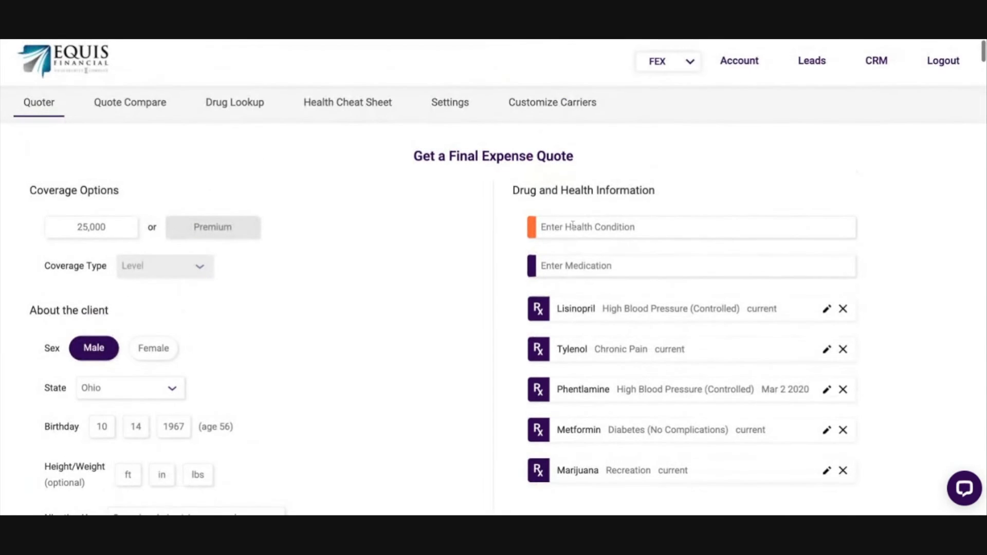
pyautogui.scroll(-1, 763, 253)
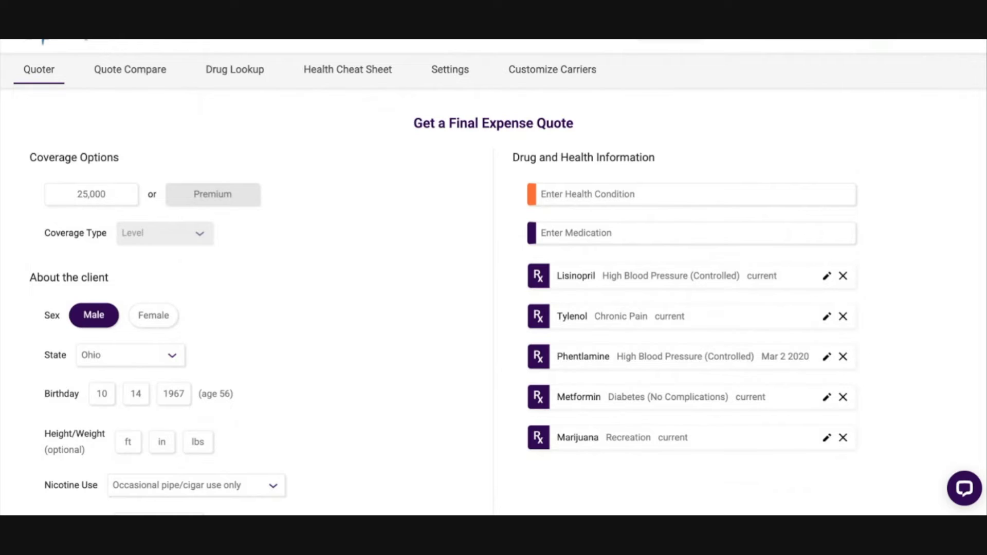
pyautogui.click(642, 196)
pyautogui.write('dui')
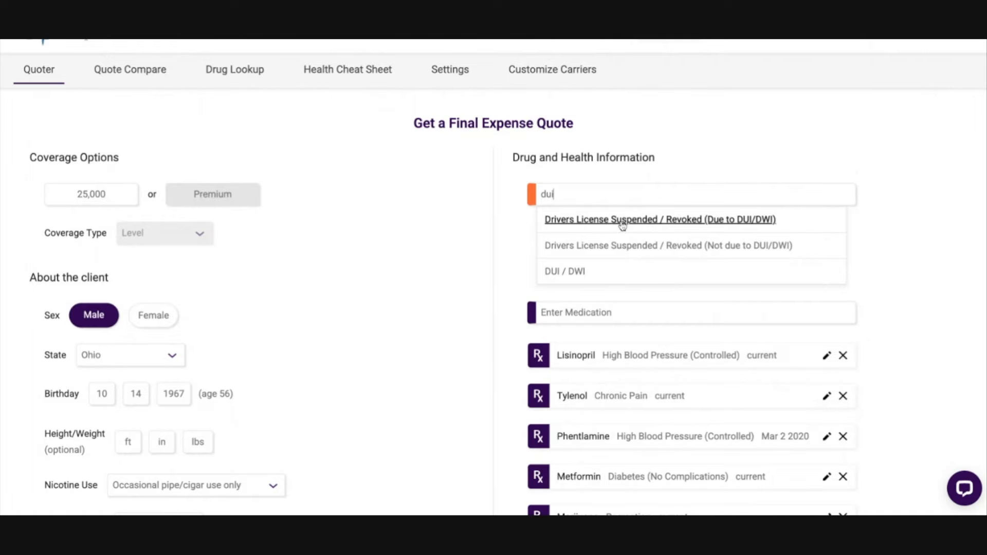
pyautogui.click(648, 222)
pyautogui.scroll(-1, 714, 306)
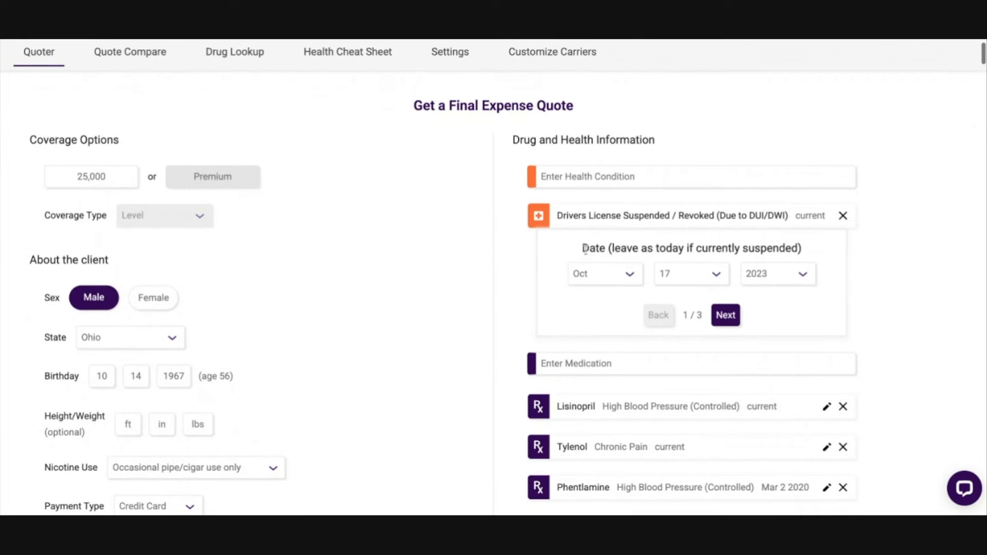
# Step: Date the license suspension May 17 2018 and complete its questions, answering No to more than 2 lifetime DUIs
pyautogui.click(782, 284)
pyautogui.click(637, 288)
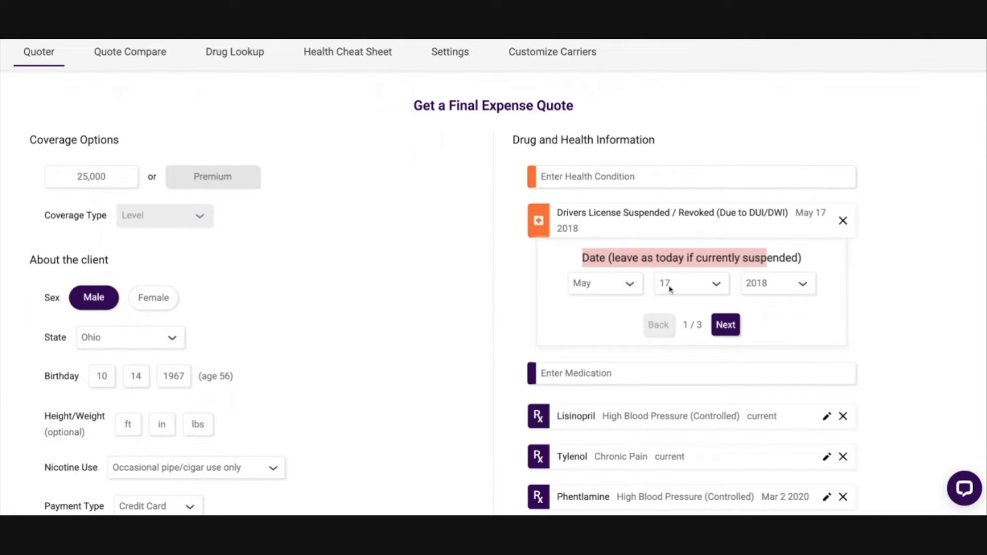
pyautogui.click(732, 326)
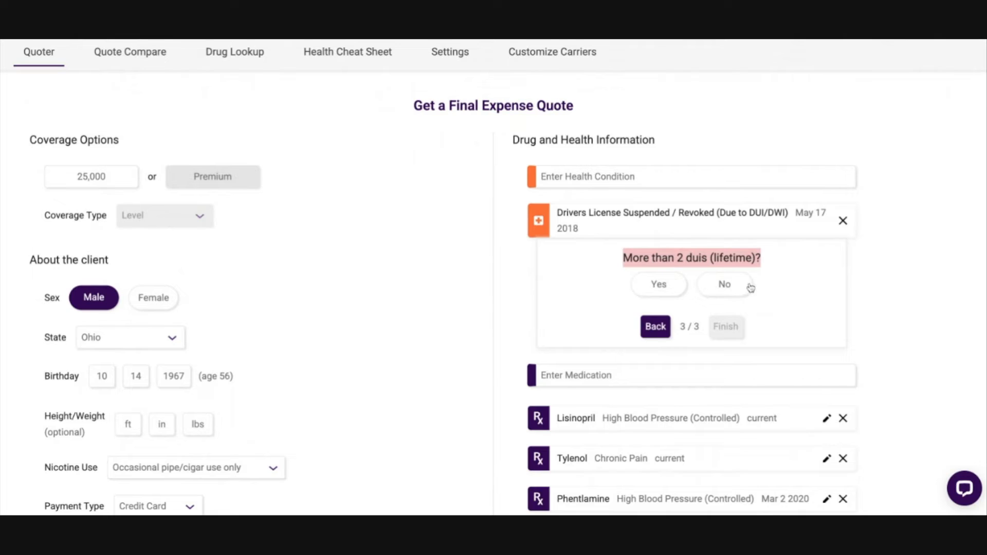
pyautogui.click(733, 286)
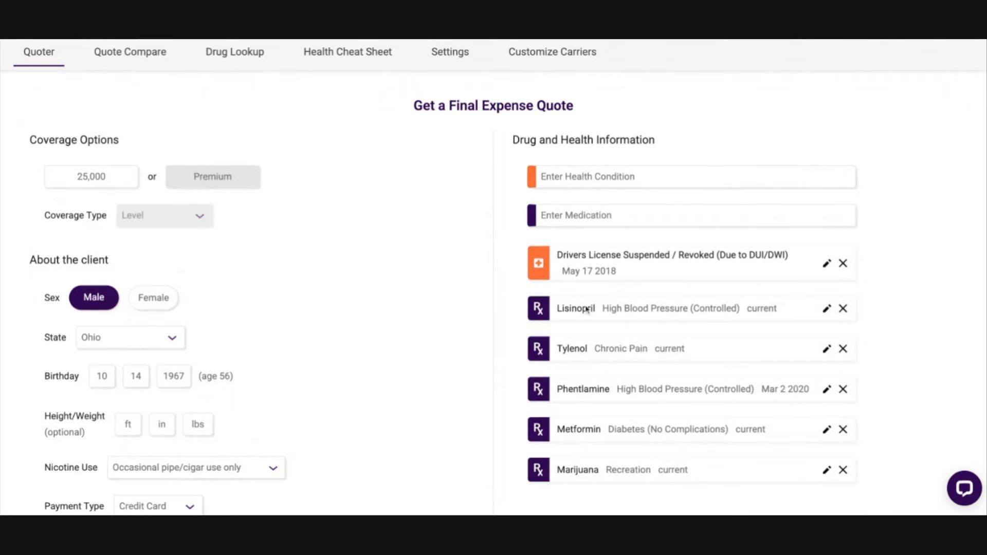
# Step: Add the health condition Felony with the conviction date Oct 17 2020
pyautogui.click(581, 175)
pyautogui.write('fel')
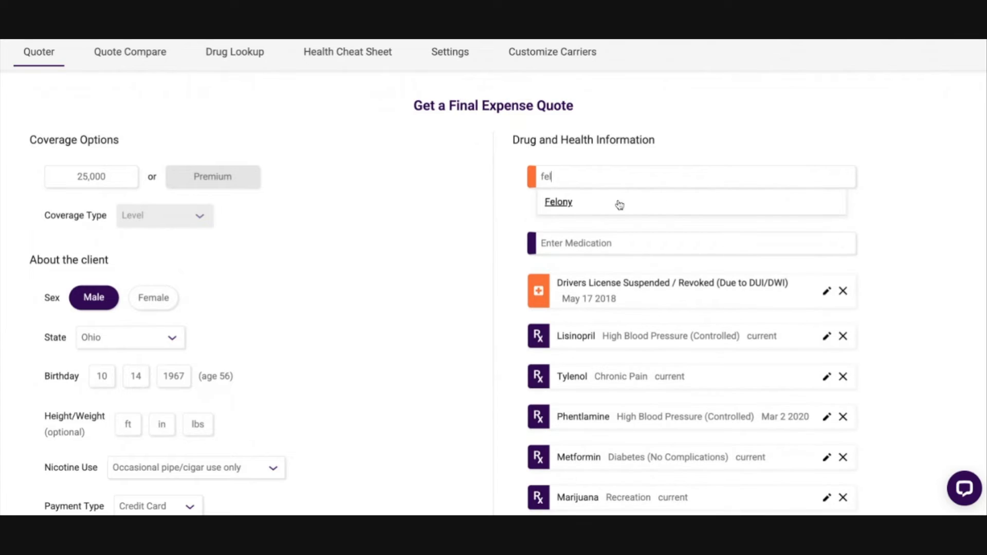
pyautogui.click(558, 206)
pyautogui.tripleClick(639, 250)
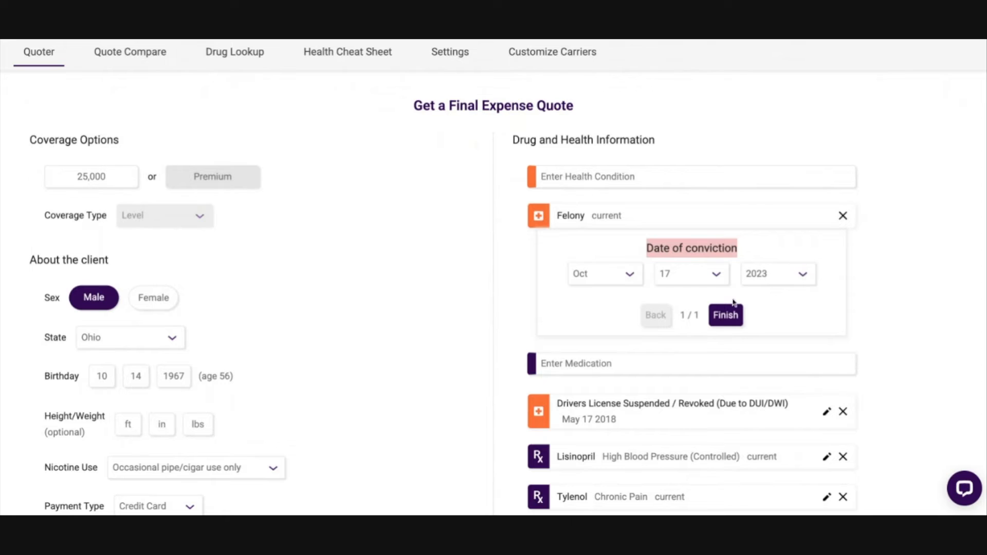
pyautogui.click(768, 280)
pyautogui.click(762, 330)
pyautogui.click(725, 315)
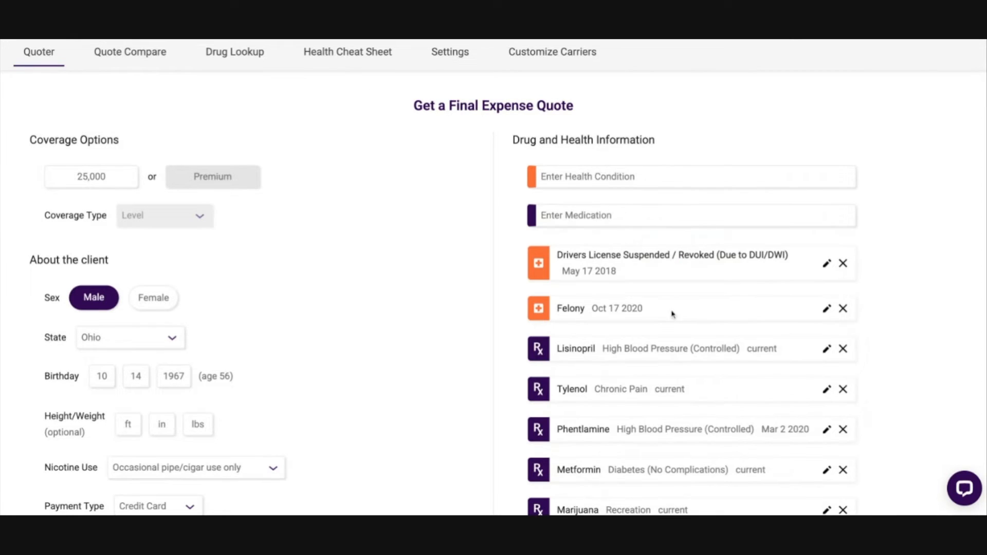
# Step: Search the health conditions for "migr", "nu" and "assis", clearing each search without adding a condition
pyautogui.click(588, 176)
pyautogui.write('migr')
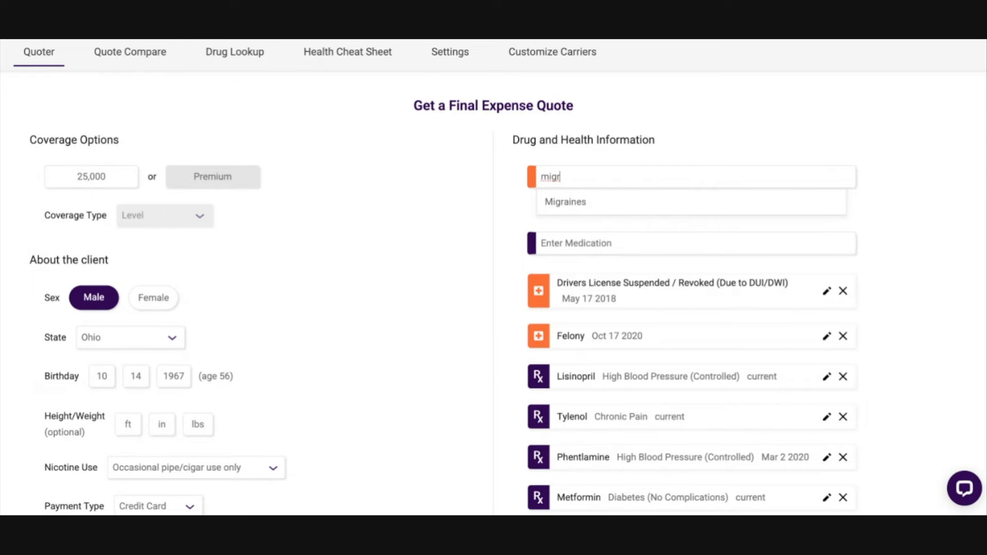
pyautogui.press('Return')
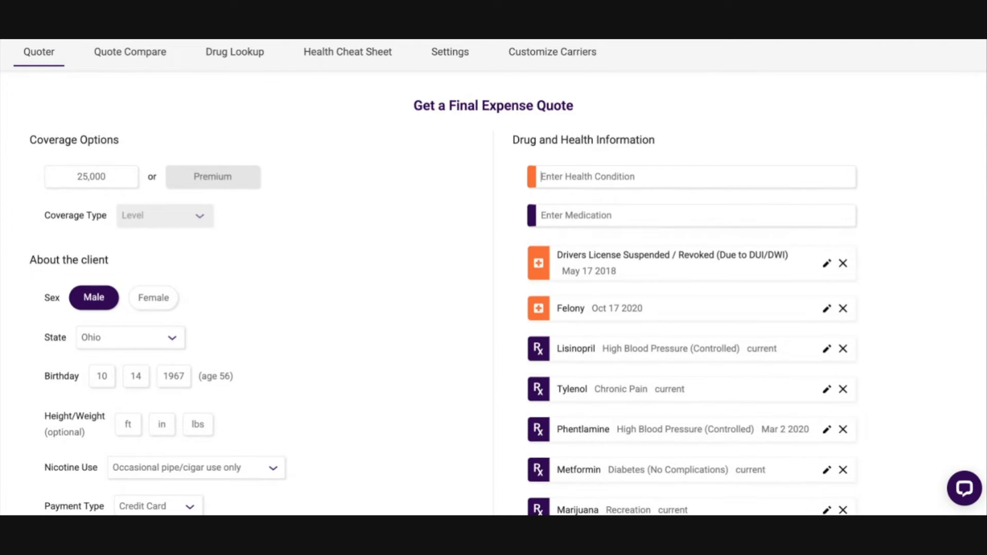
pyautogui.write('nu')
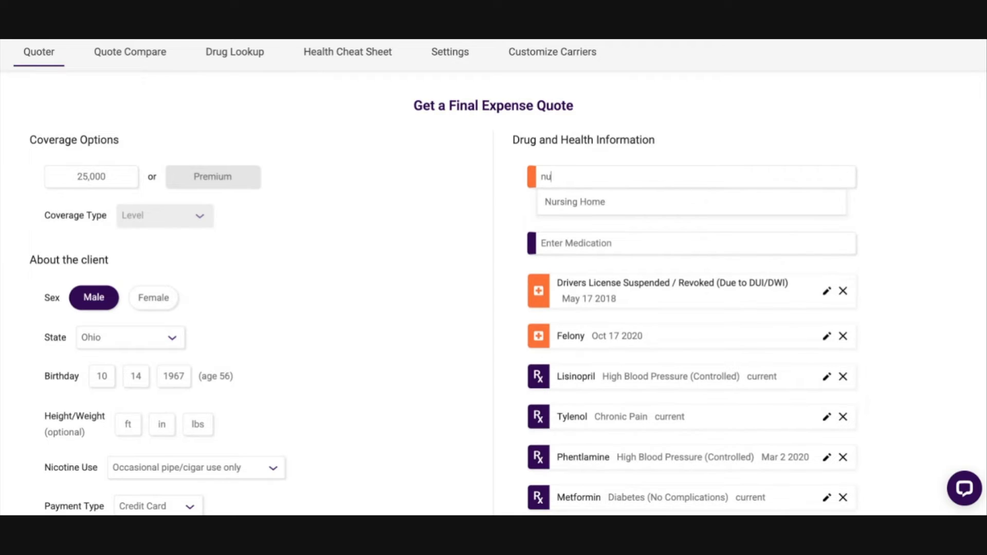
pyautogui.press('BackSpace')
pyautogui.press('BackSpace')
pyautogui.write('assis')
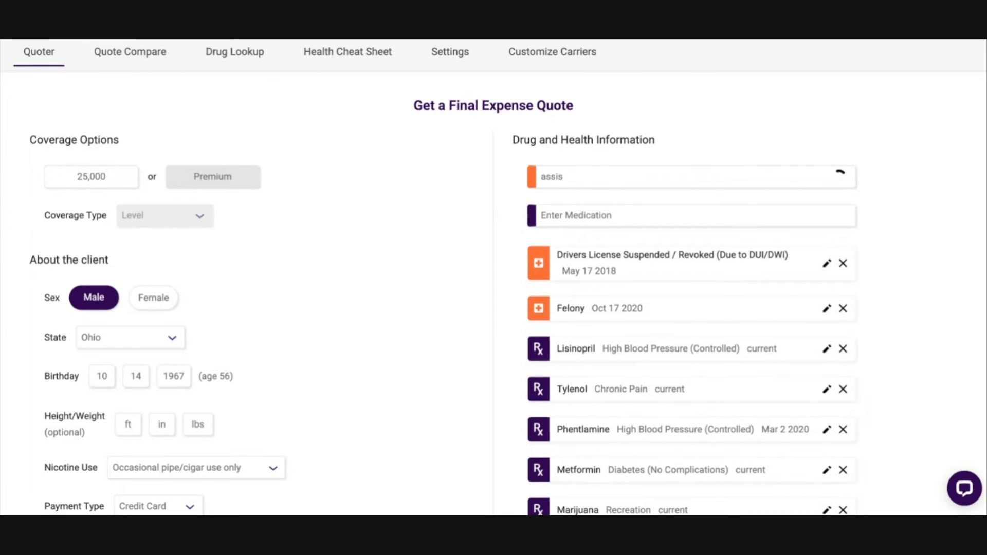
pyautogui.press('BackSpace')
pyautogui.press('BackSpace')
pyautogui.press('BackSpace')
pyautogui.press('BackSpace')
pyautogui.press('BackSpace')
# Step: Find "whee" among the health conditions and add Wheelchair (Not Confined), keeping its last treatment as current
pyautogui.write('whee')
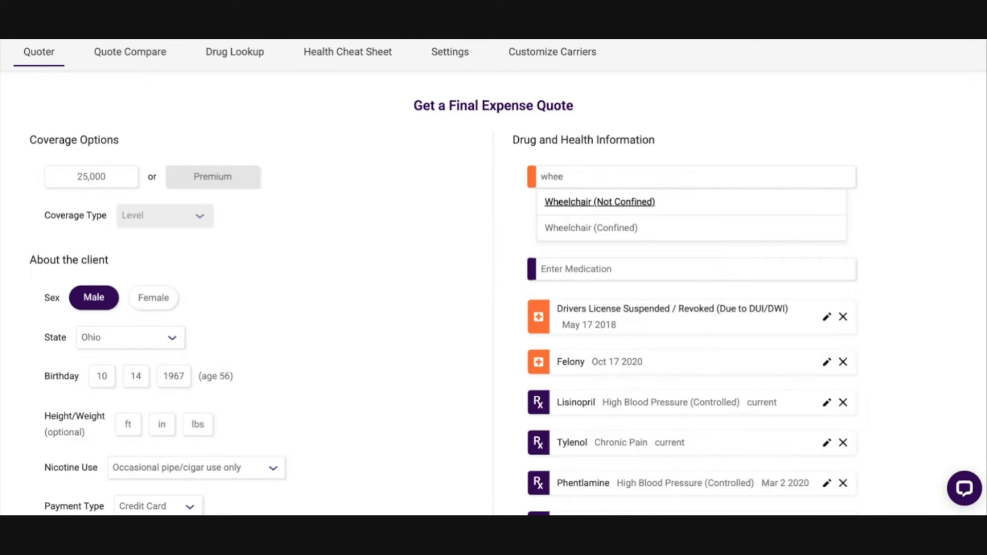
pyautogui.click(622, 203)
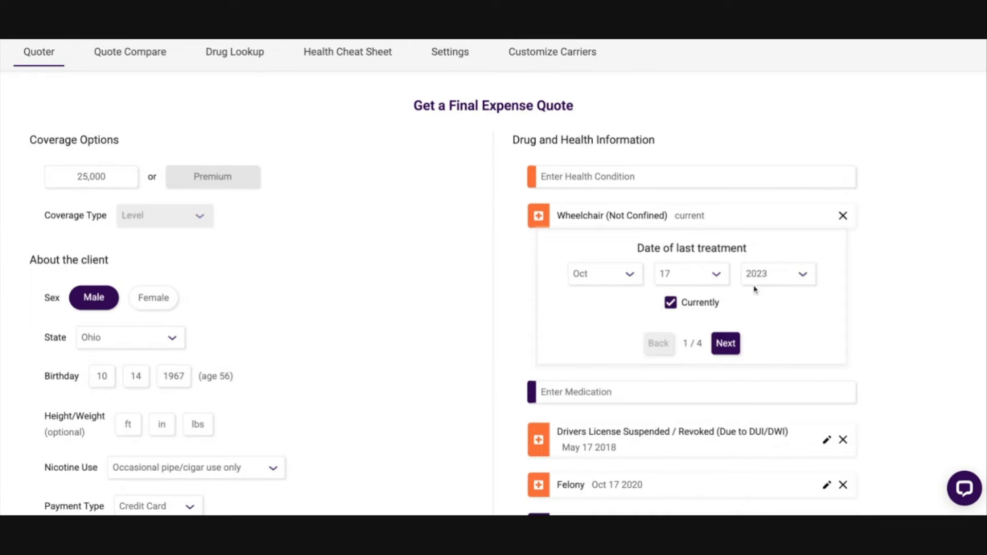
pyautogui.click(725, 343)
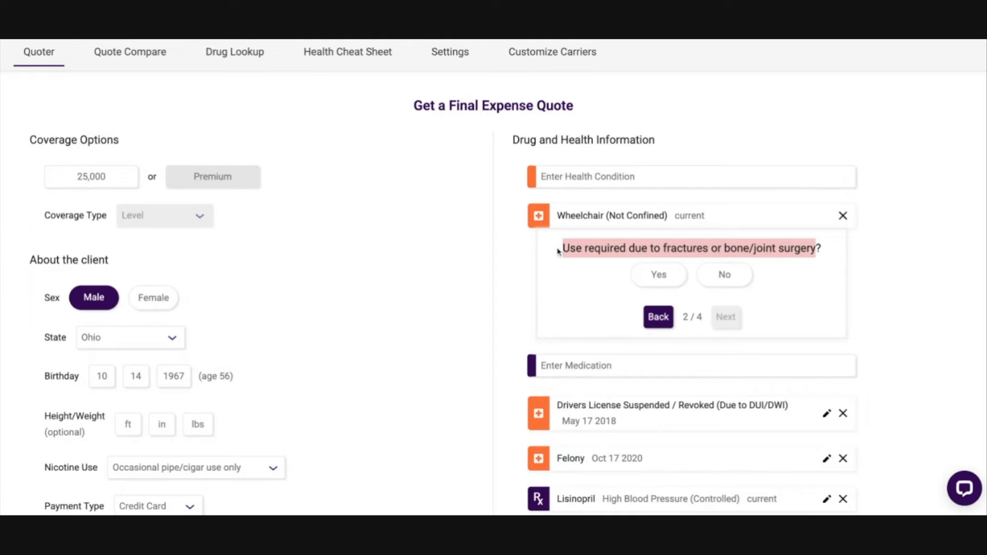
# Step: Complete the wheelchair questions: Yes to fractures or bone/joint surgery, No to help with daily living activities, No to chronic illness or disease
pyautogui.click(656, 280)
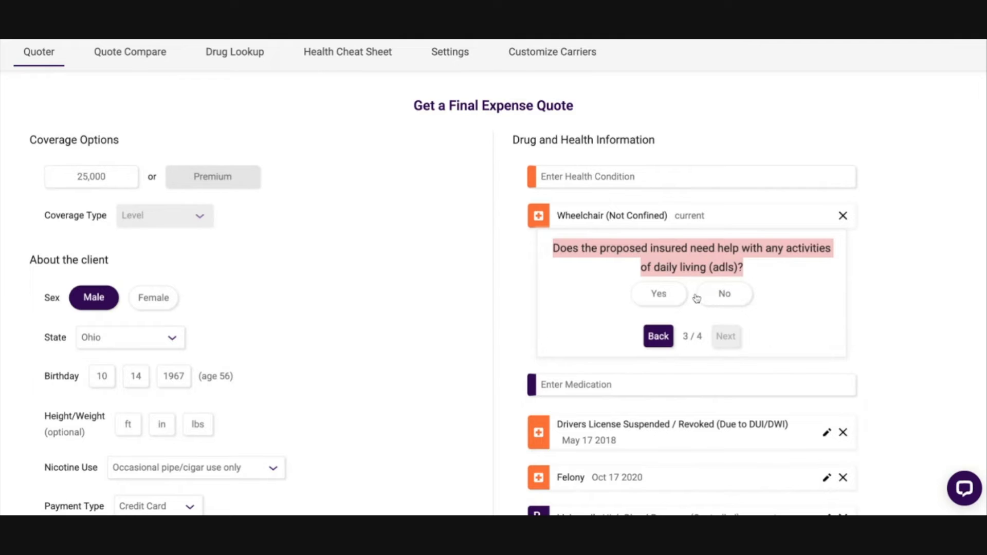
pyautogui.click(734, 298)
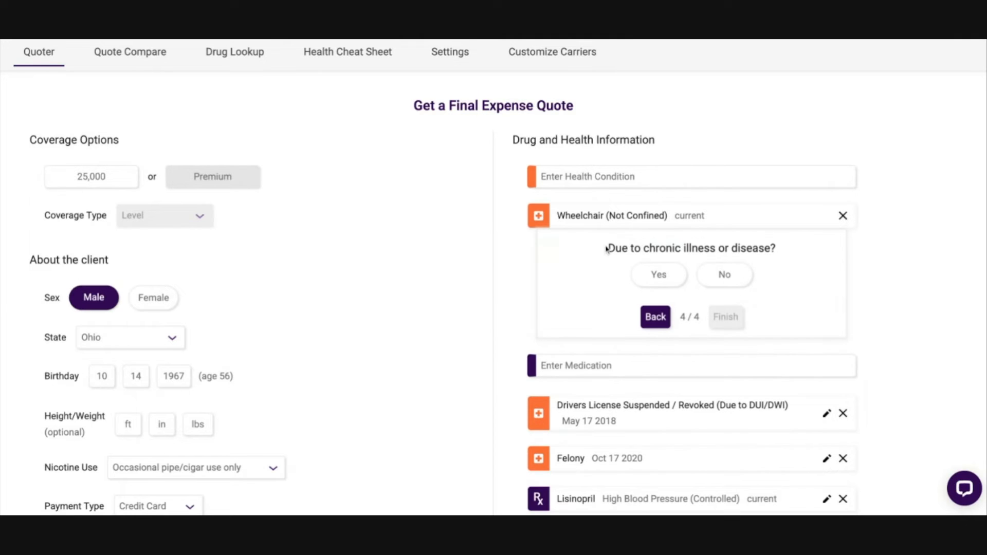
pyautogui.click(743, 281)
# Step: Review the coverage, client, condition and medication entries and get the Final Expense quote for them
pyautogui.scroll(-2, 710, 308)
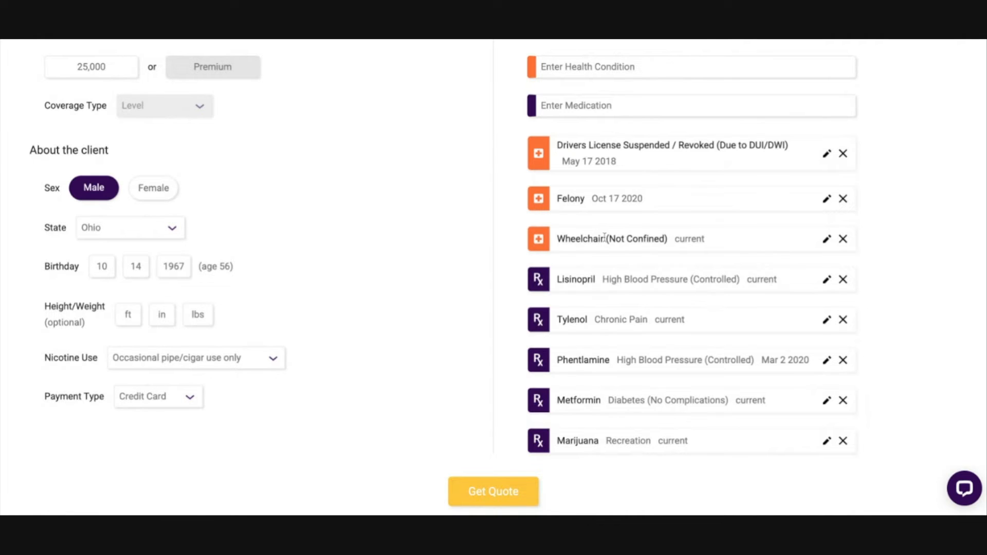
pyautogui.scroll(2, 482, 226)
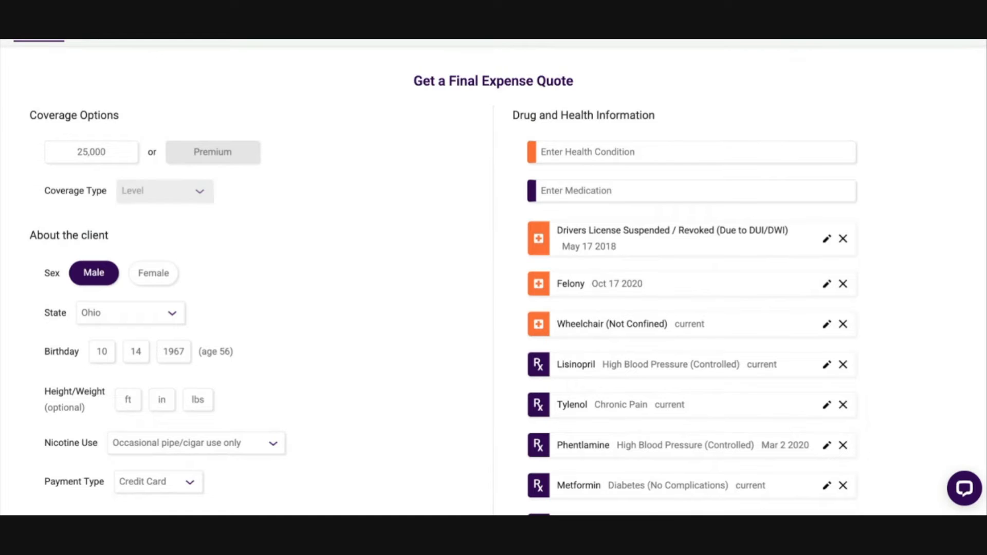
pyautogui.scroll(-1, 494, 278)
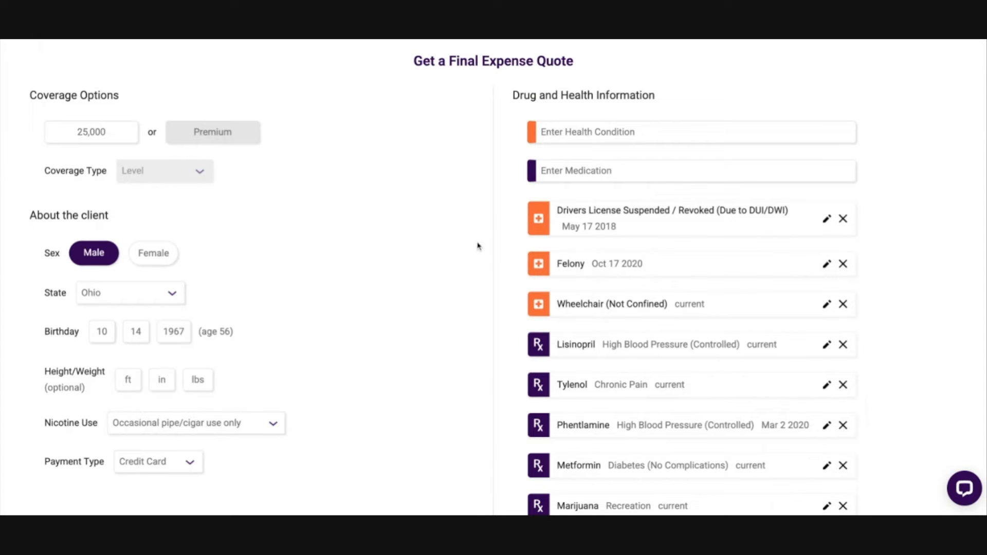
pyautogui.scroll(-3, 466, 242)
pyautogui.scroll(-4, 392, 319)
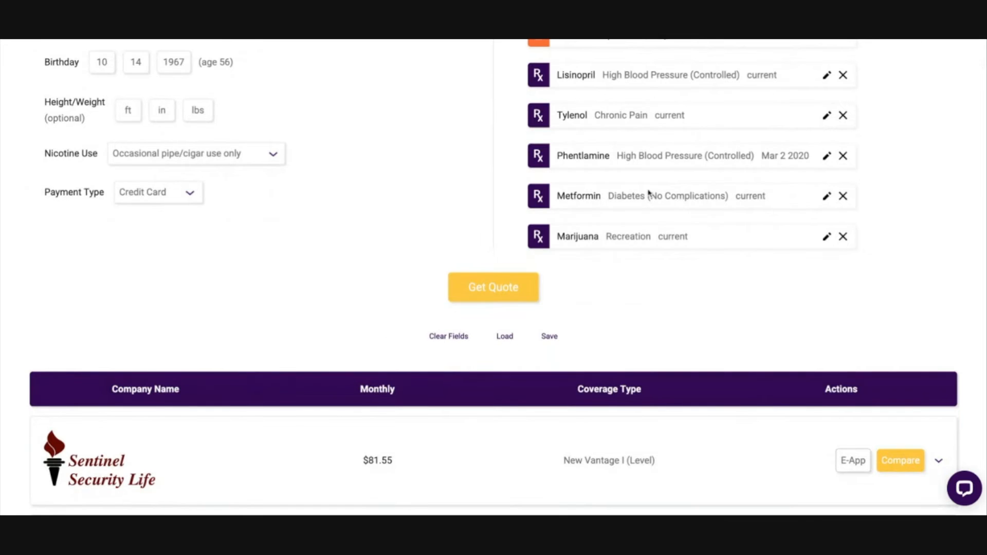
pyautogui.scroll(5, 649, 192)
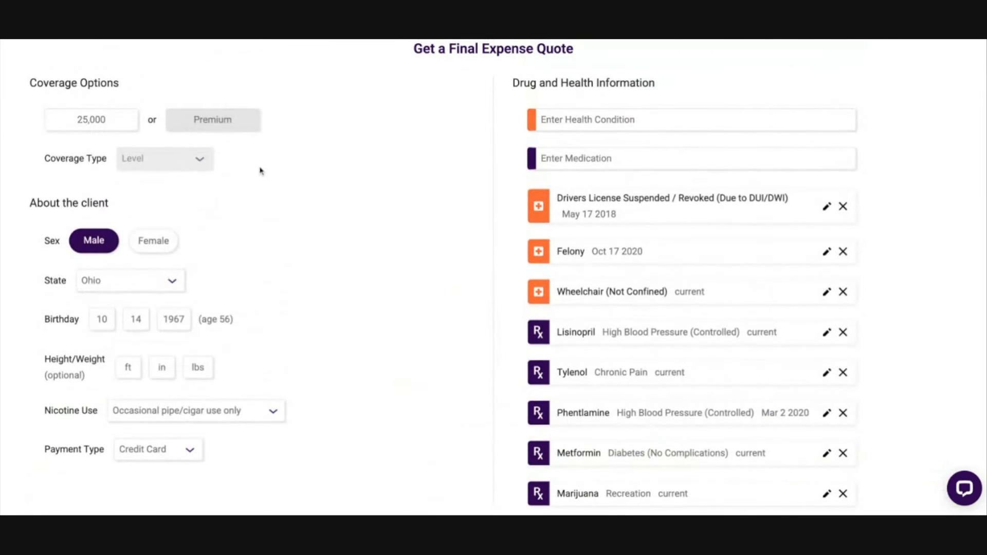
pyautogui.scroll(-2, 707, 267)
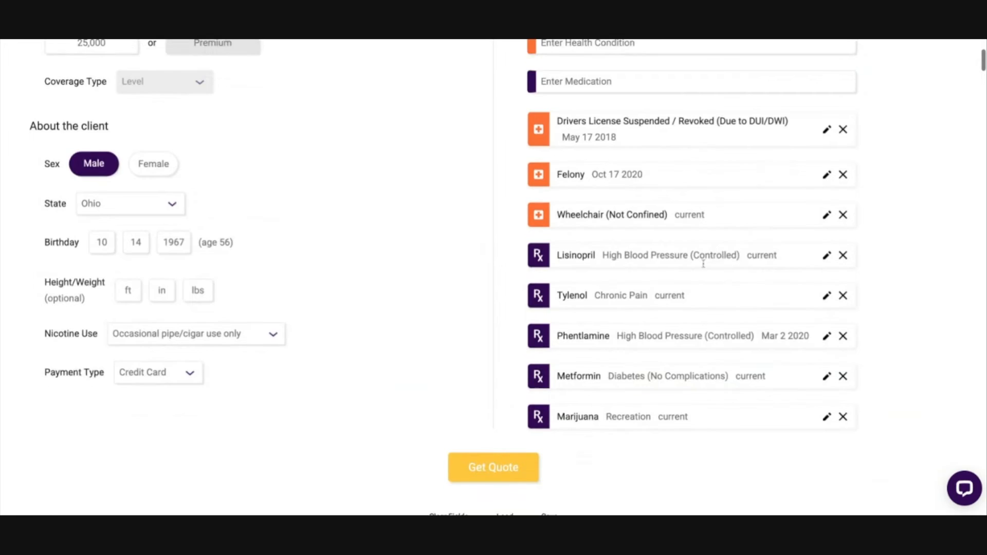
pyautogui.scroll(-2, 703, 264)
pyautogui.click(497, 372)
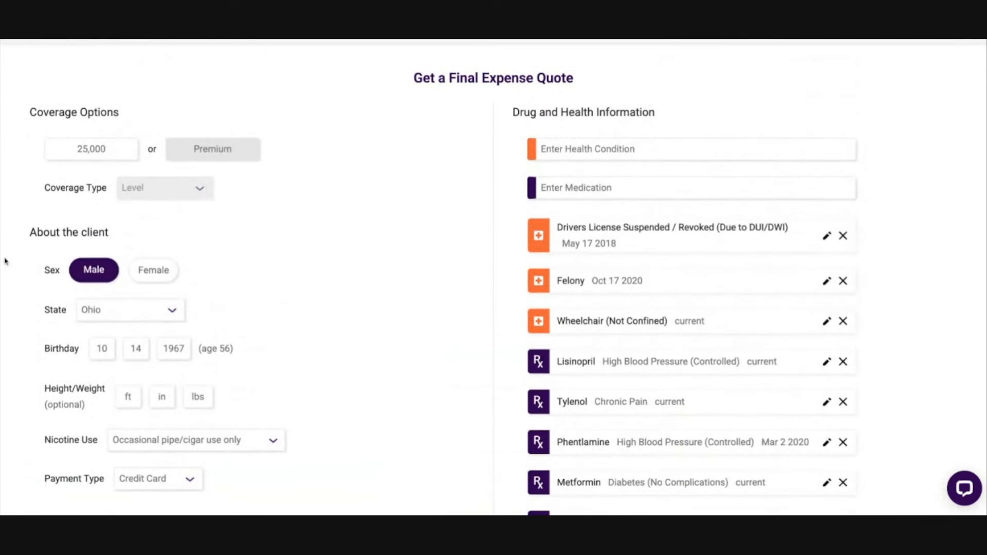
# Step: Review the client details and the listed conditions and medications, including the blood pressure indications of Lisinopril and Phentlamine
pyautogui.scroll(-10, 154, 183)
pyautogui.scroll(7, 157, 186)
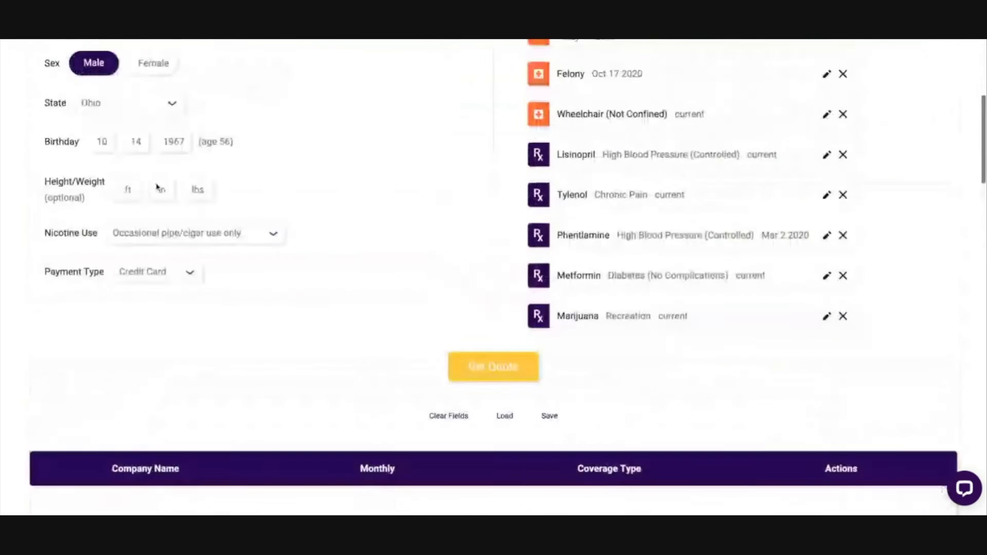
pyautogui.scroll(4, 157, 186)
pyautogui.scroll(-1, 179, 290)
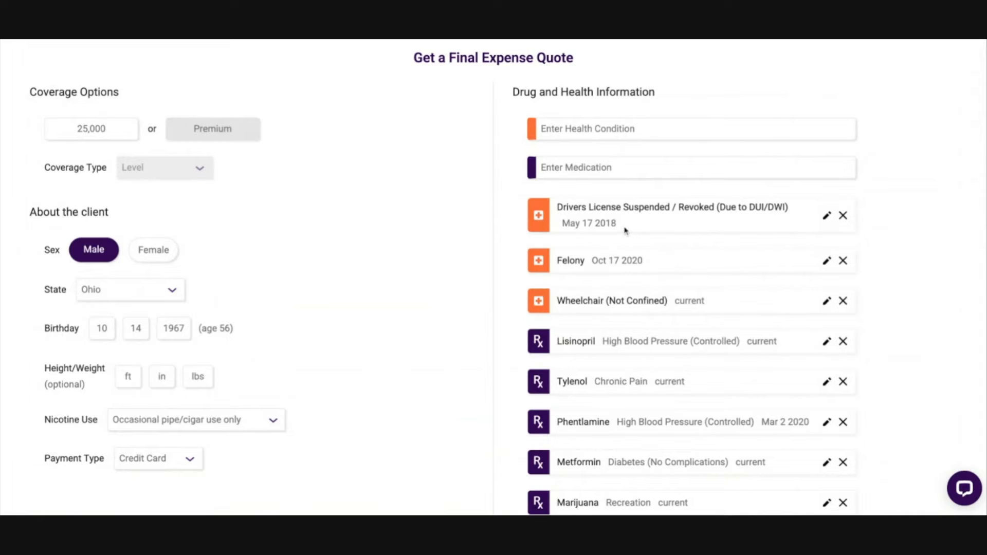
pyautogui.scroll(-1, 625, 230)
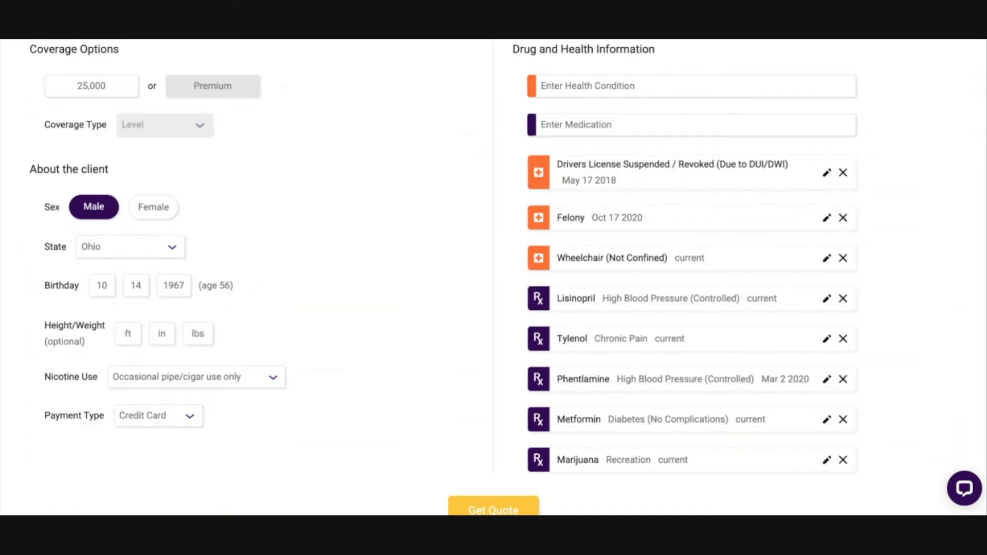
pyautogui.moveTo(602, 299); pyautogui.dragTo(639, 299)
pyautogui.moveTo(623, 379); pyautogui.dragTo(702, 378)
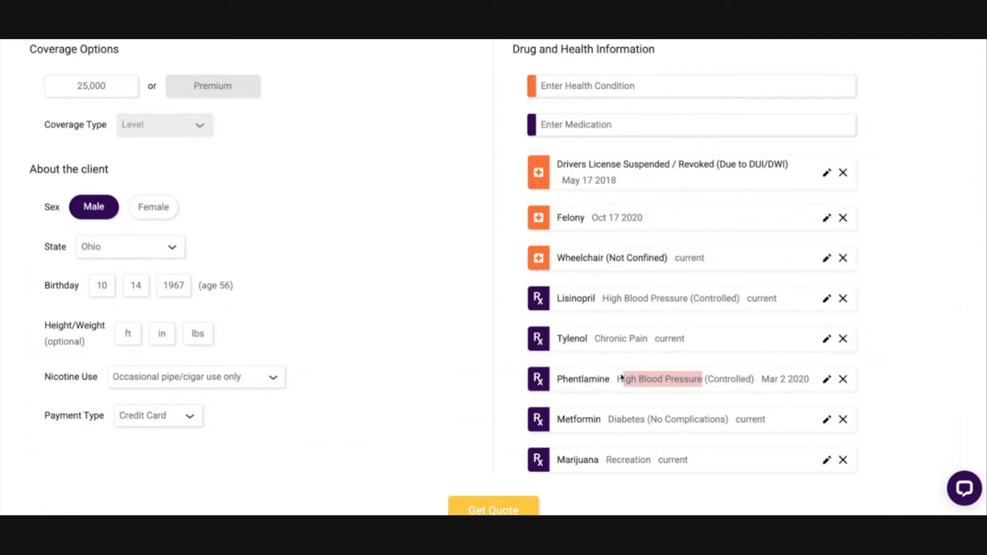
pyautogui.click(717, 395)
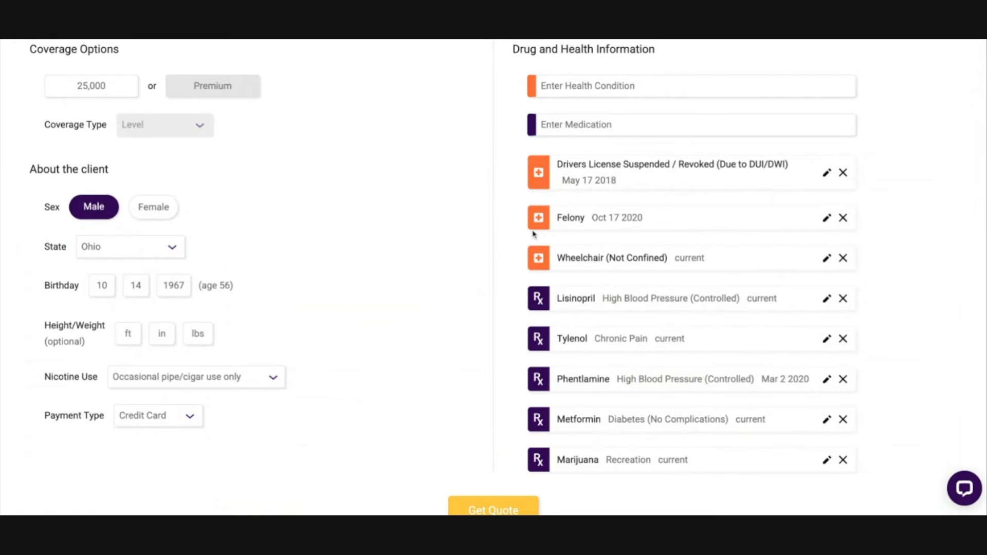
# Step: Examine the quoted carriers' monthly premiums and coverage types, and the reasons why other carriers are excluded
pyautogui.scroll(-6, 458, 218)
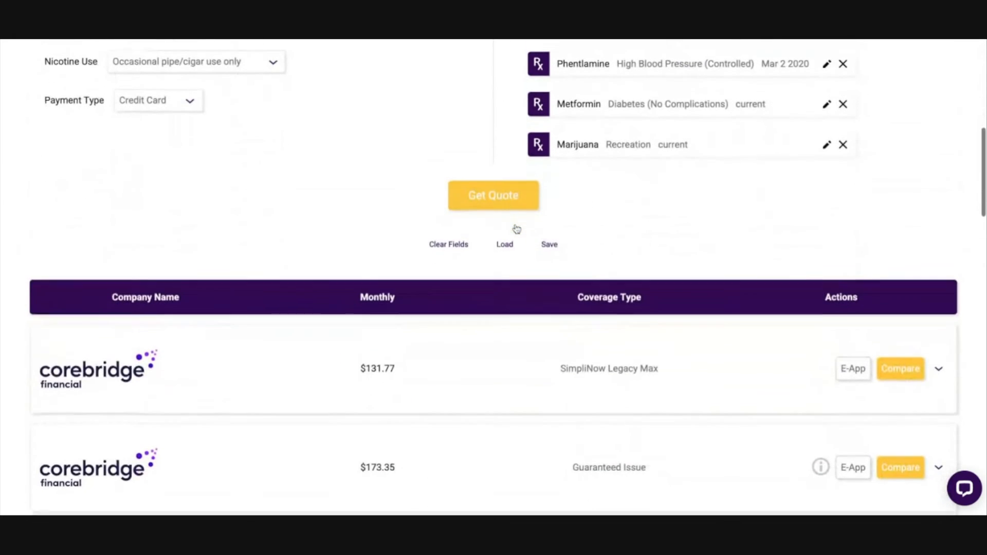
pyautogui.scroll(4, 309, 252)
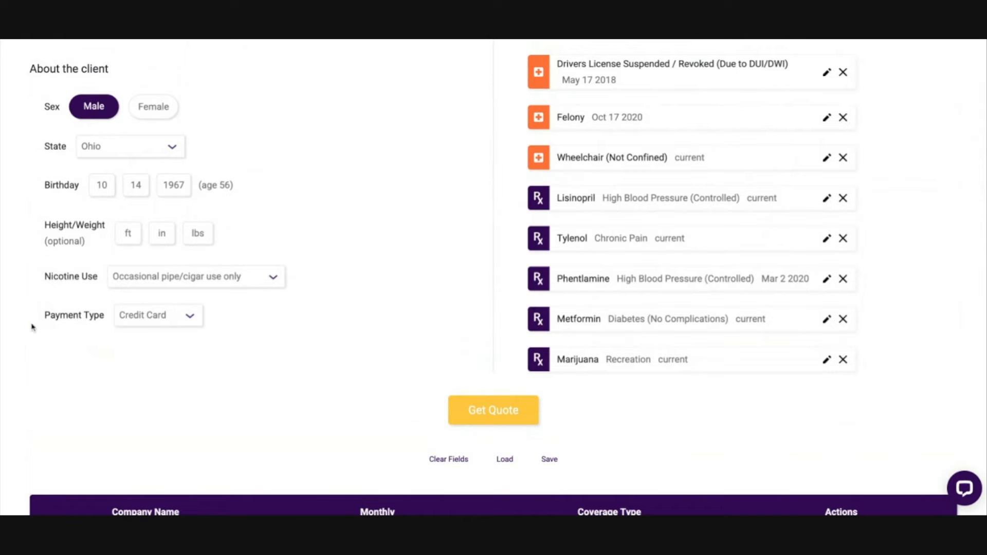
pyautogui.scroll(-7, 137, 326)
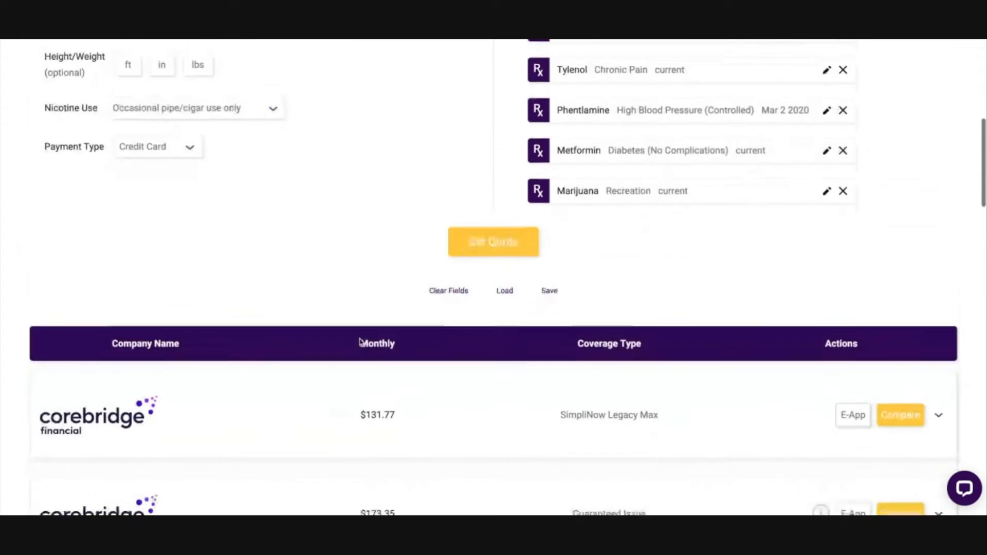
pyautogui.scroll(-1, 355, 342)
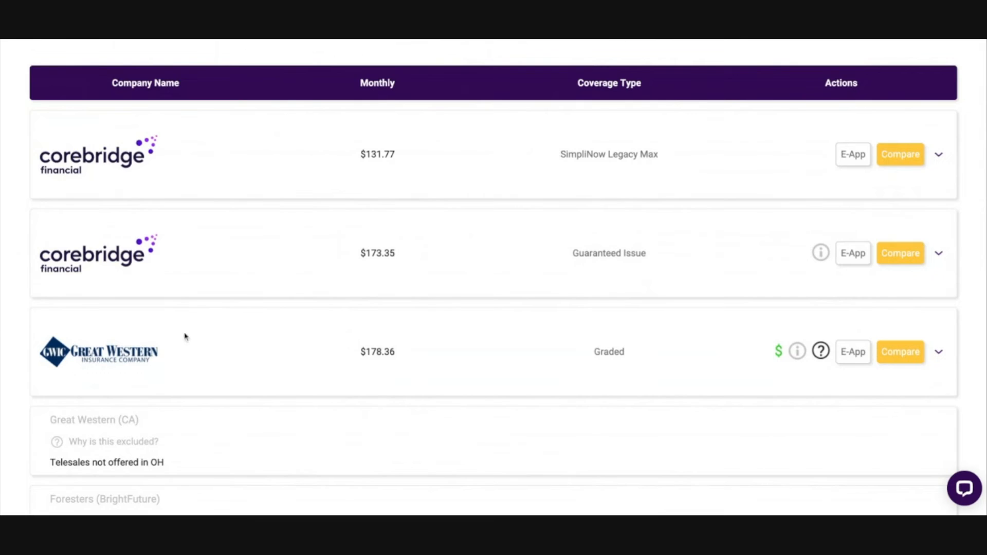
pyautogui.scroll(-7, 295, 402)
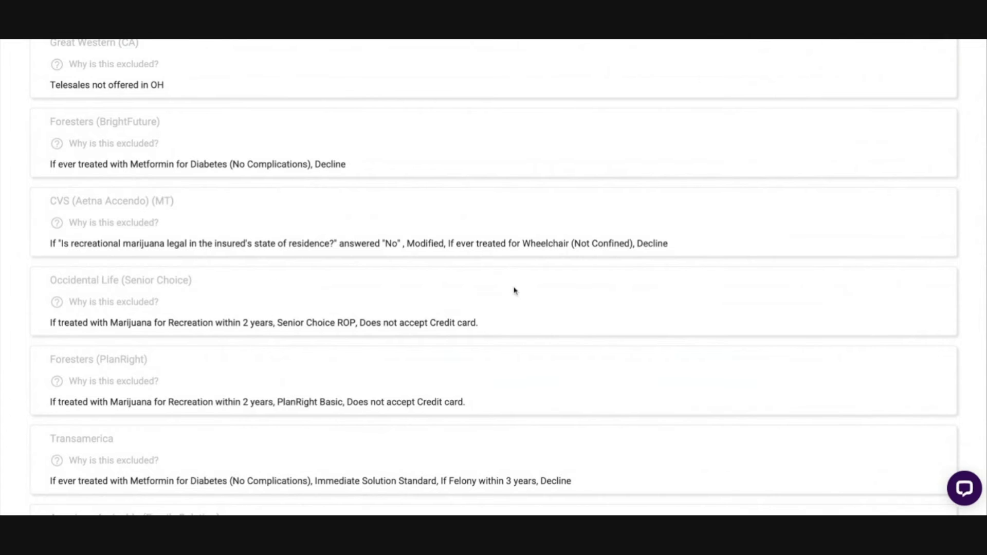
# Step: Remove the license suspension, Felony, Wheelchair (Not Confined), Lisinopril and Marijuana from the drug and health information
pyautogui.scroll(5, 512, 290)
pyautogui.scroll(10, 513, 292)
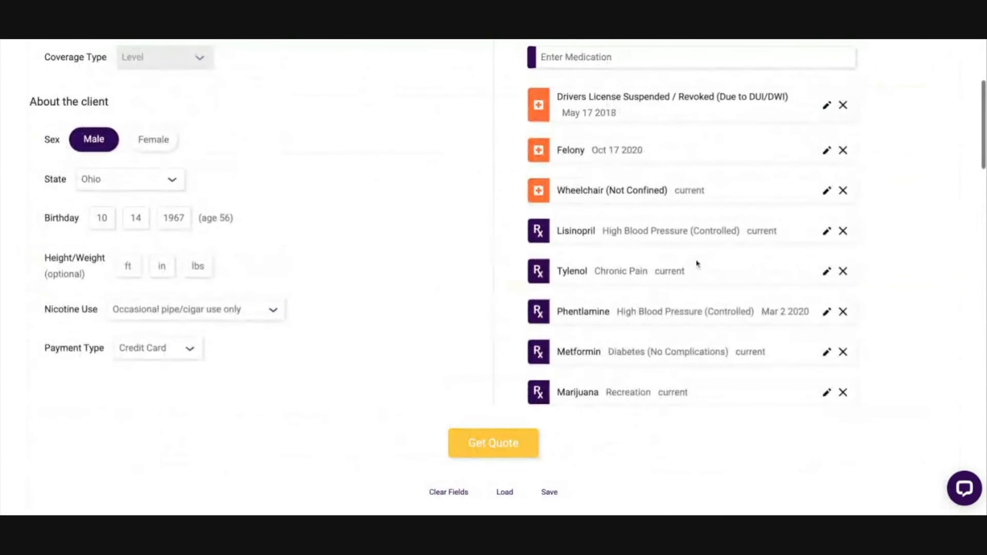
pyautogui.click(843, 105)
pyautogui.click(843, 100)
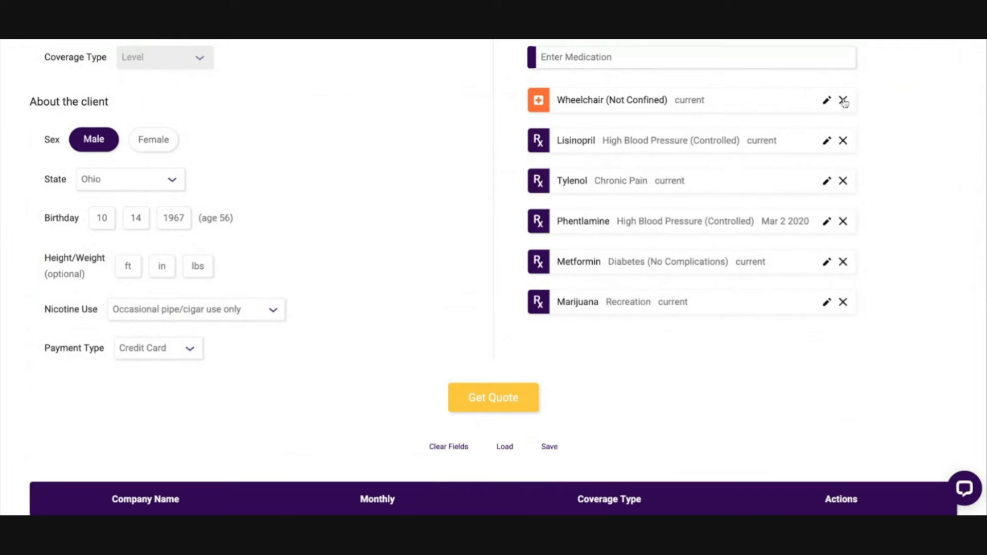
pyautogui.click(843, 100)
pyautogui.click(843, 101)
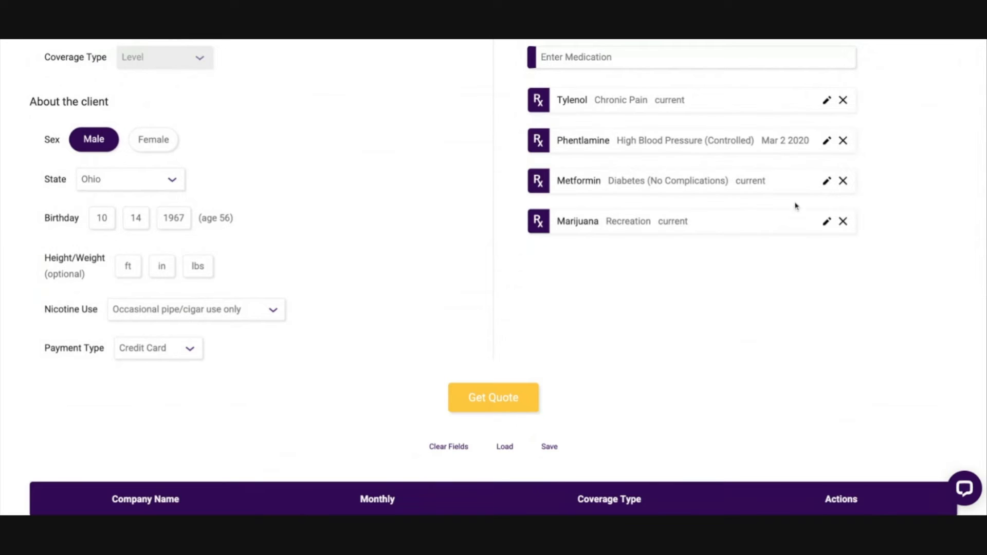
pyautogui.click(843, 221)
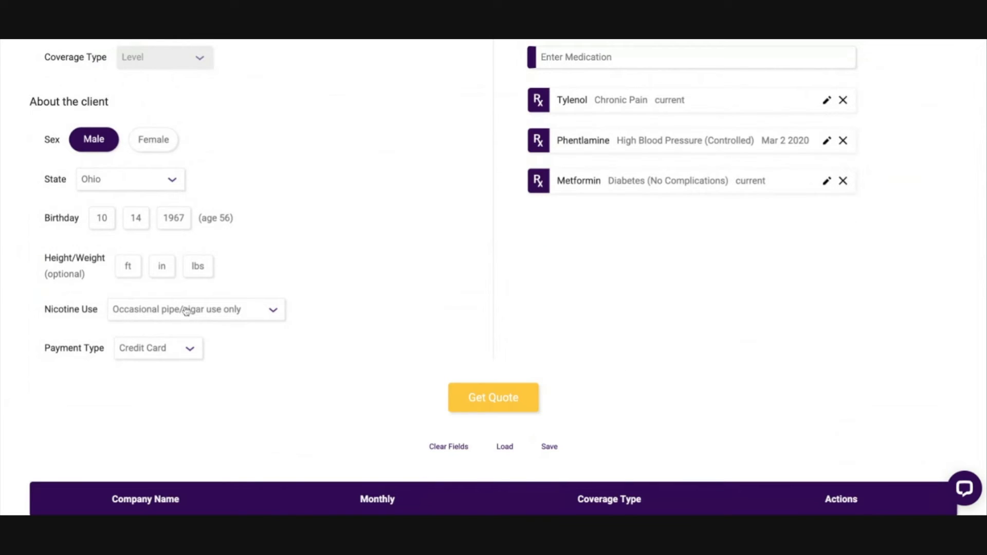
# Step: Set nicotine use to None and payment type to Bank Draft/EFT, and get a new quote
pyautogui.click(148, 358)
pyautogui.click(134, 319)
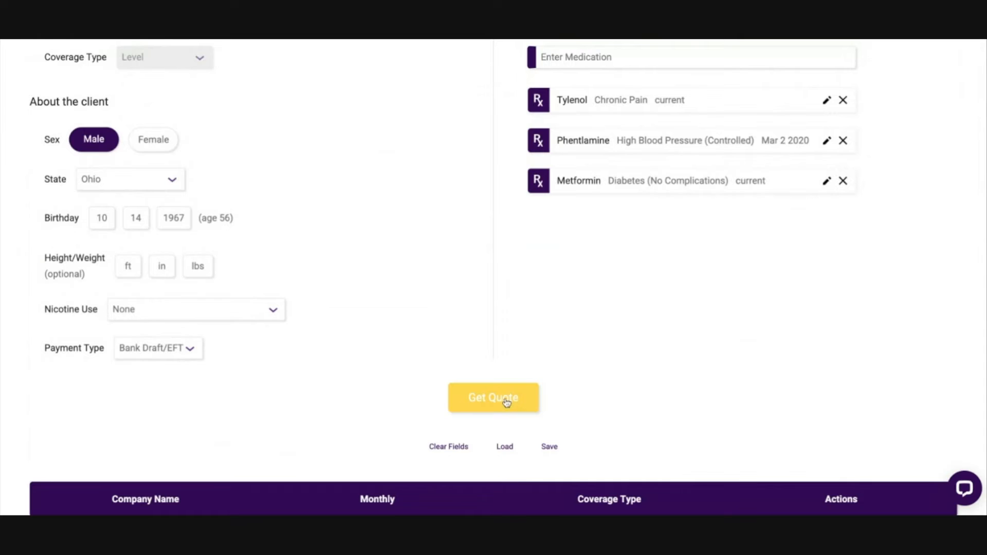
pyautogui.click(489, 400)
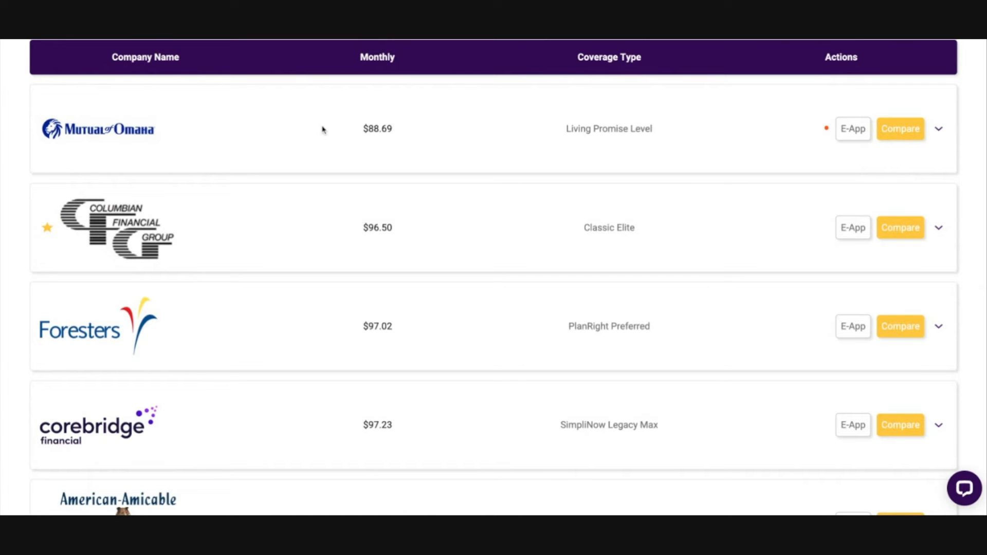
# Step: Examine the Mutual of Omaha quote's monthly premium and coverage type against the entered client and medication details
pyautogui.moveTo(324, 128); pyautogui.dragTo(428, 134)
pyautogui.scroll(3, 447, 146)
pyautogui.scroll(10, 447, 146)
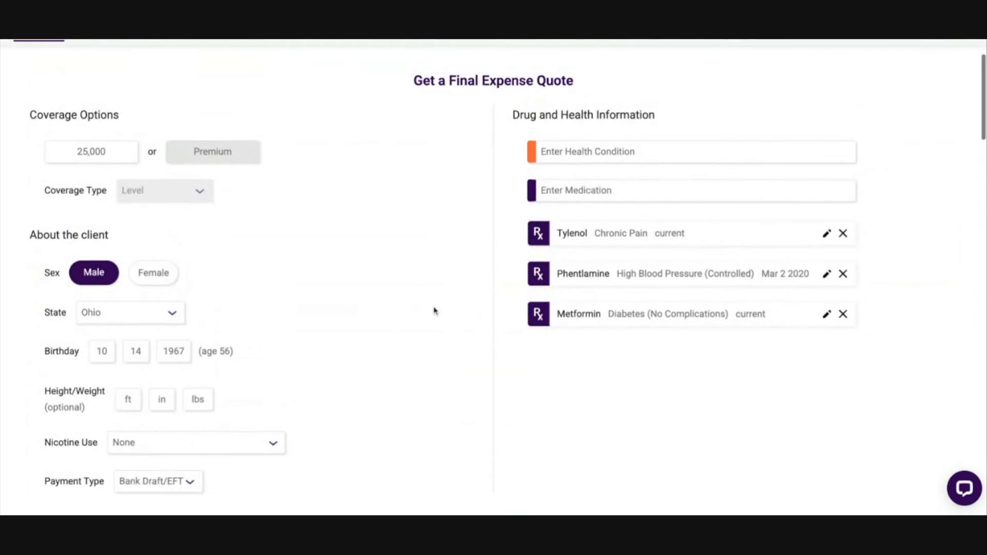
pyautogui.scroll(-8, 434, 309)
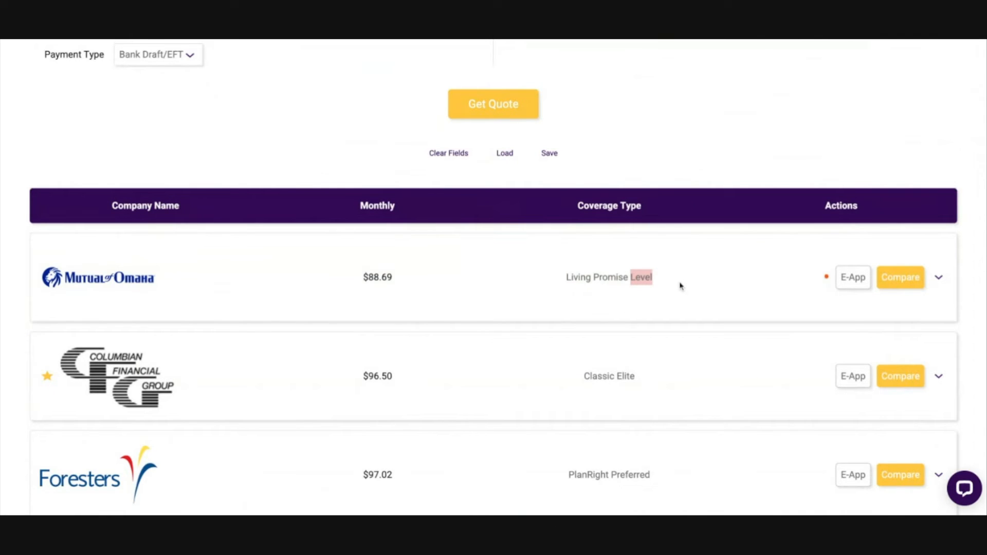
pyautogui.scroll(-1, 134, 221)
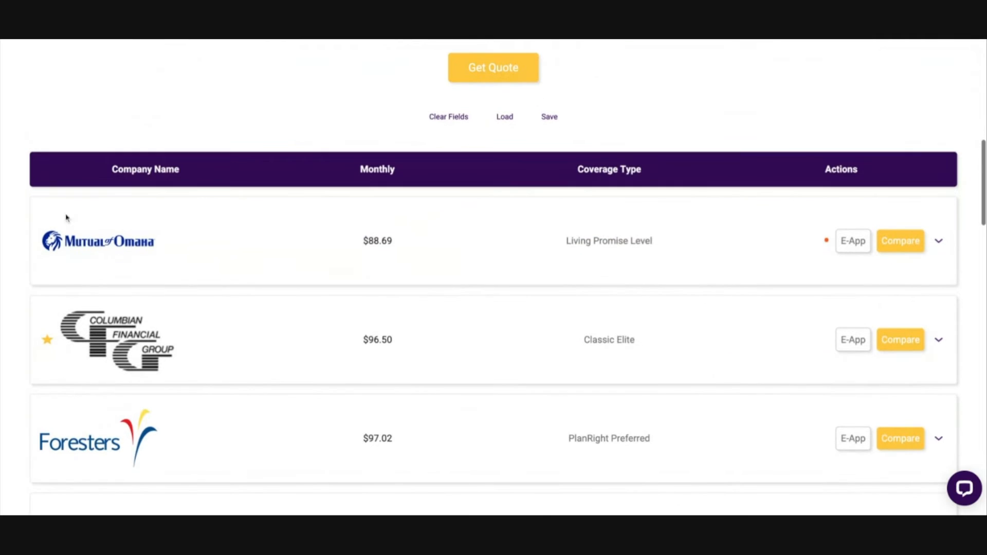
# Step: Examine the coverage types quoted for Mutual of Omaha and Columbian Financial Group
pyautogui.moveTo(559, 246); pyautogui.dragTo(655, 244)
pyautogui.click(642, 254)
pyautogui.click(690, 280)
pyautogui.scroll(-1, 690, 280)
pyautogui.moveTo(107, 292)
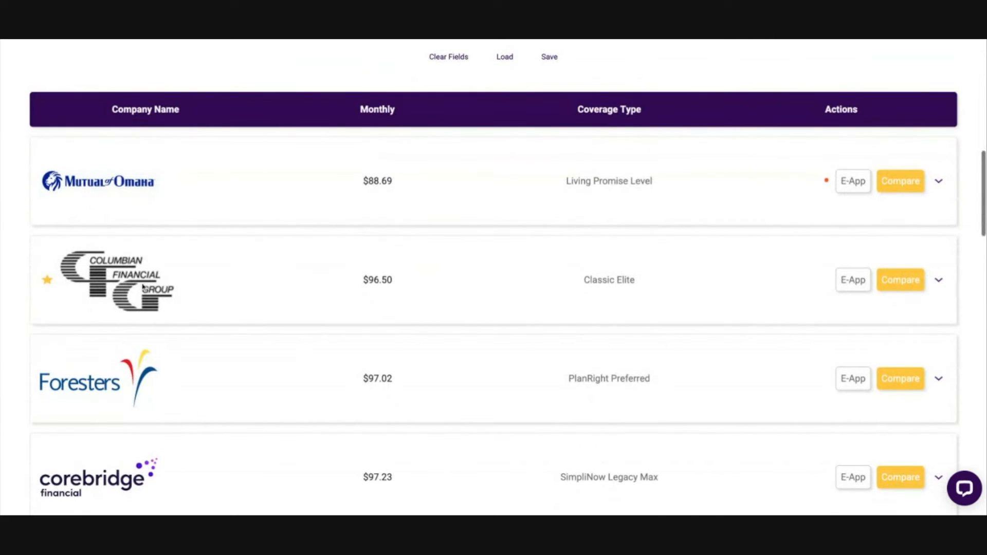
pyautogui.scroll(-1, 492, 304)
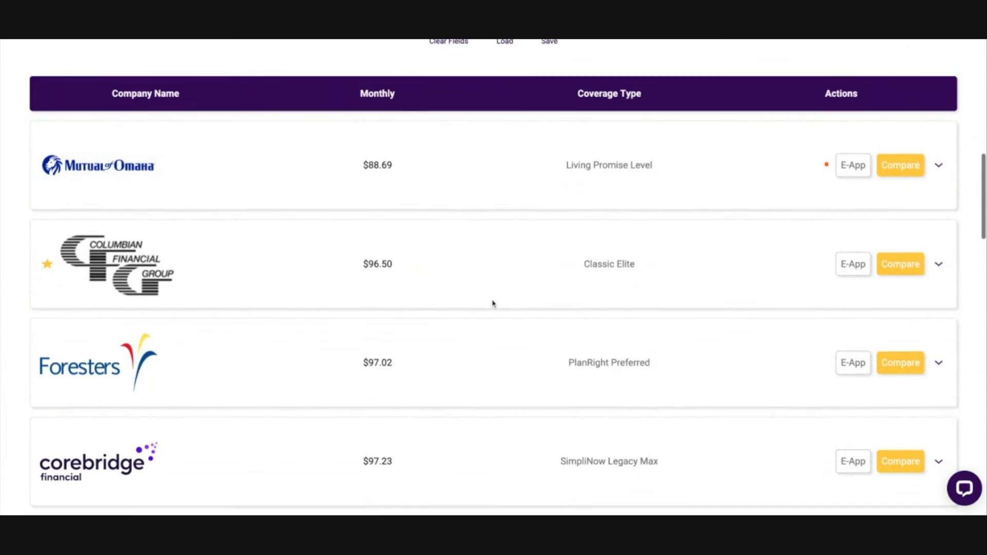
pyautogui.tripleClick(571, 267)
pyautogui.scroll(-1, 691, 271)
pyautogui.click(715, 295)
# Step: Examine the coverage types quoted for Foresters, Corebridge and the carriers listed after them
pyautogui.scroll(-1, 715, 295)
pyautogui.moveTo(564, 263); pyautogui.dragTo(595, 263)
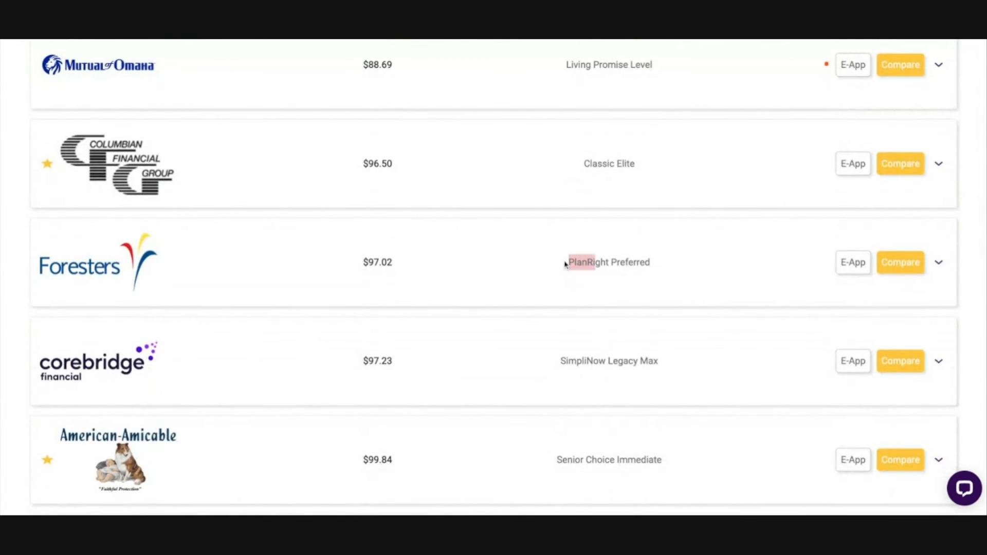
pyautogui.scroll(-1, 697, 293)
pyautogui.scroll(-1, 699, 295)
pyautogui.moveTo(555, 271); pyautogui.dragTo(658, 272)
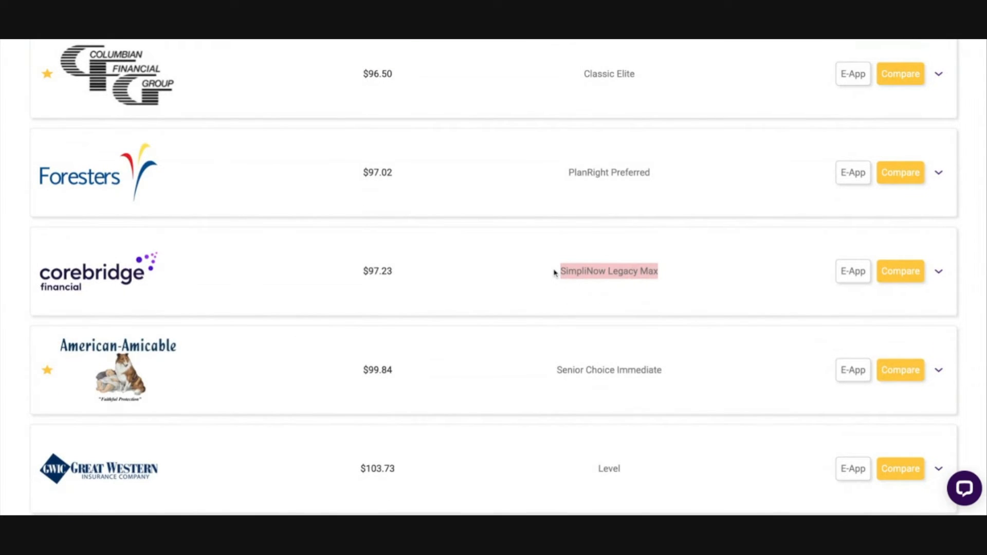
pyautogui.click(698, 341)
pyautogui.scroll(-4, 686, 339)
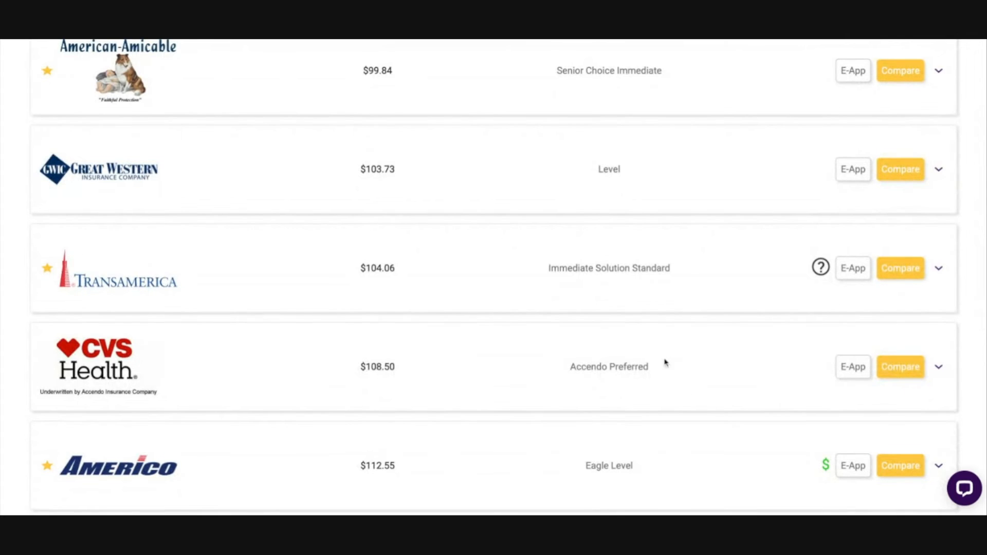
pyautogui.scroll(7, 689, 355)
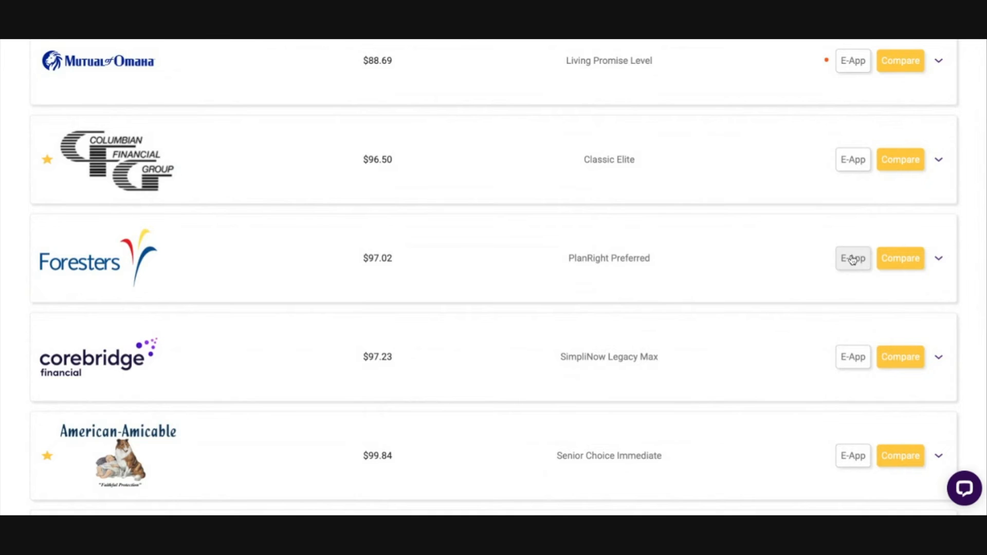
# Step: Open the Mutual of Omaha quote's e-application sign-in page, and return to the quote results
pyautogui.scroll(3, 738, 260)
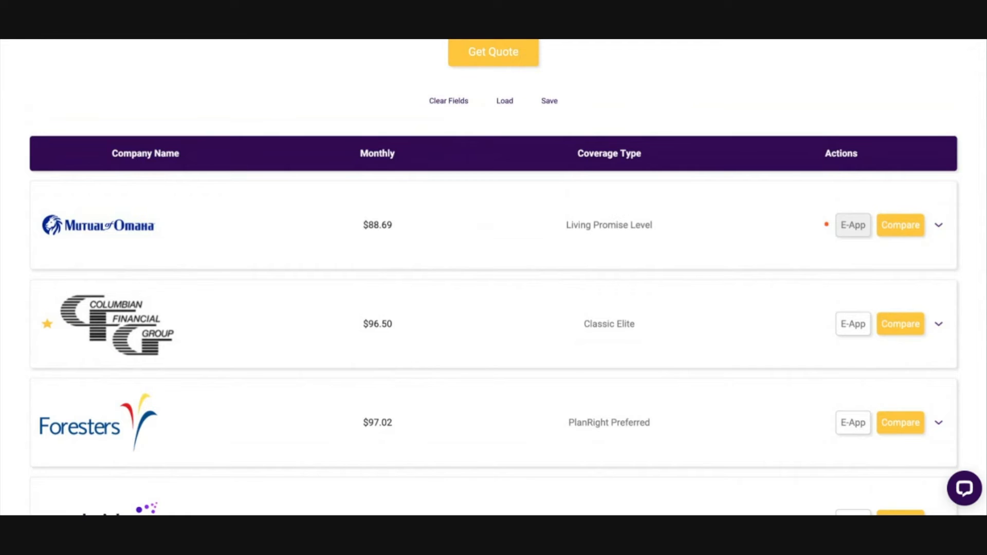
pyautogui.click(857, 230)
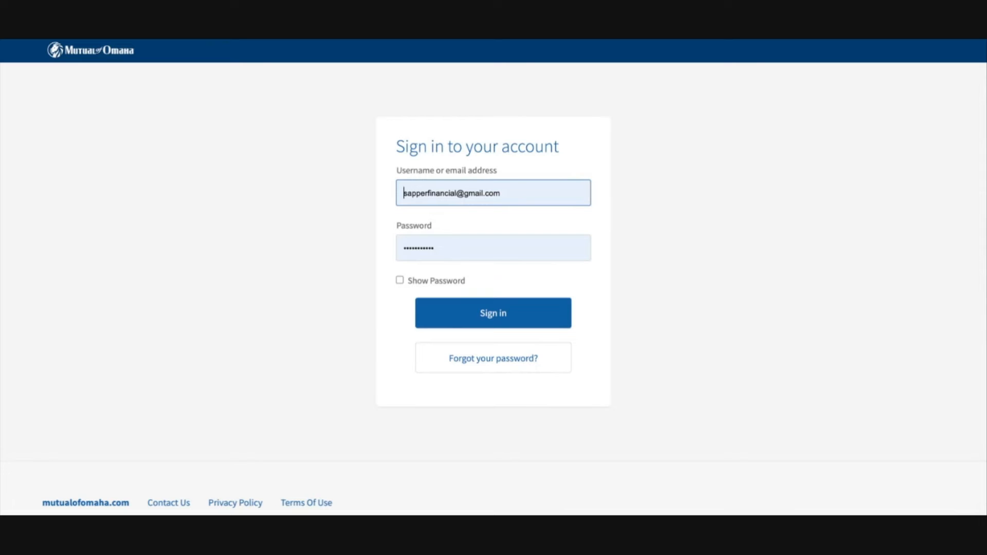
pyautogui.click(493, 313)
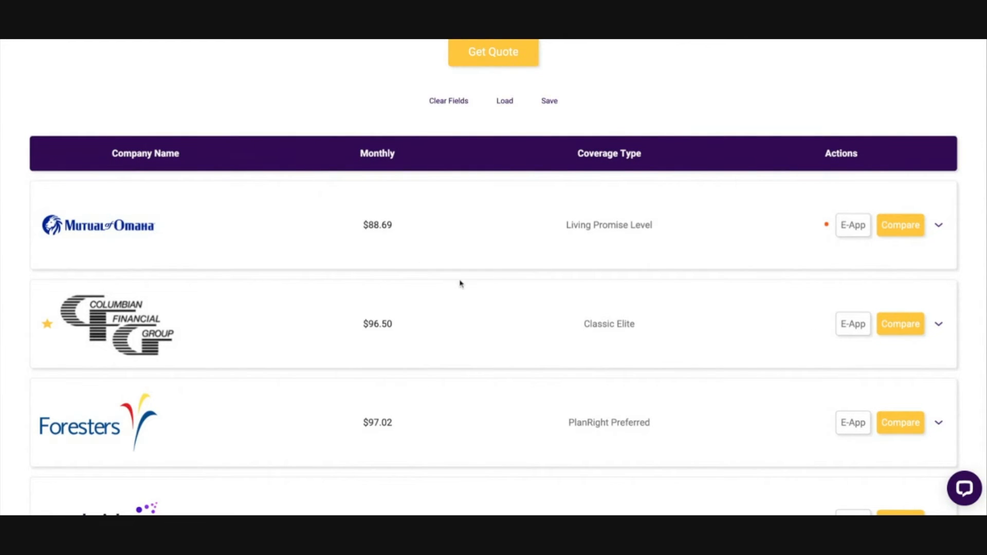
# Step: Compare the monthly premiums and coverage types from Mutual of Omaha through Corebridge's Guaranteed Issue plan
pyautogui.scroll(-1, 293, 258)
pyautogui.tripleClick(541, 200)
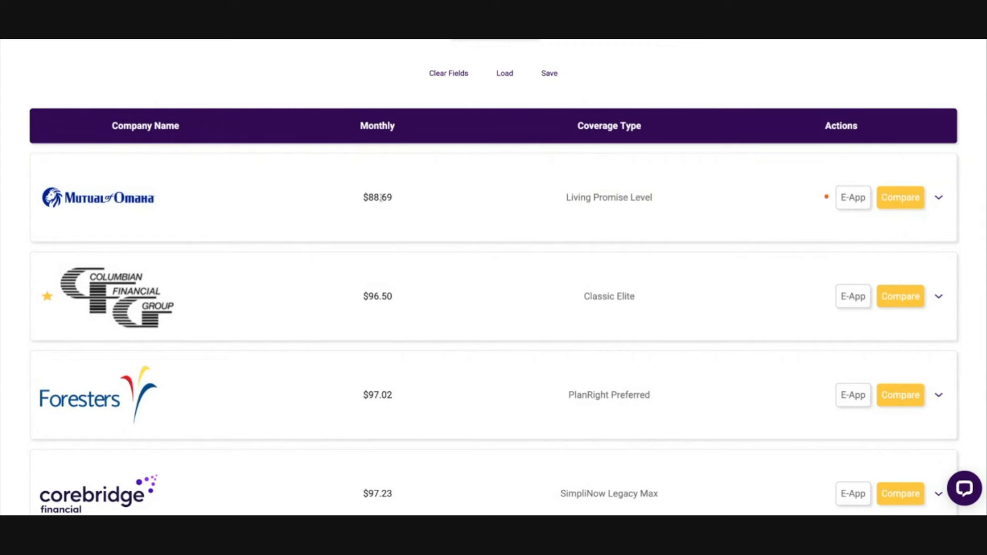
pyautogui.moveTo(356, 198); pyautogui.dragTo(395, 200)
pyautogui.click(469, 207)
pyautogui.scroll(-2, 508, 223)
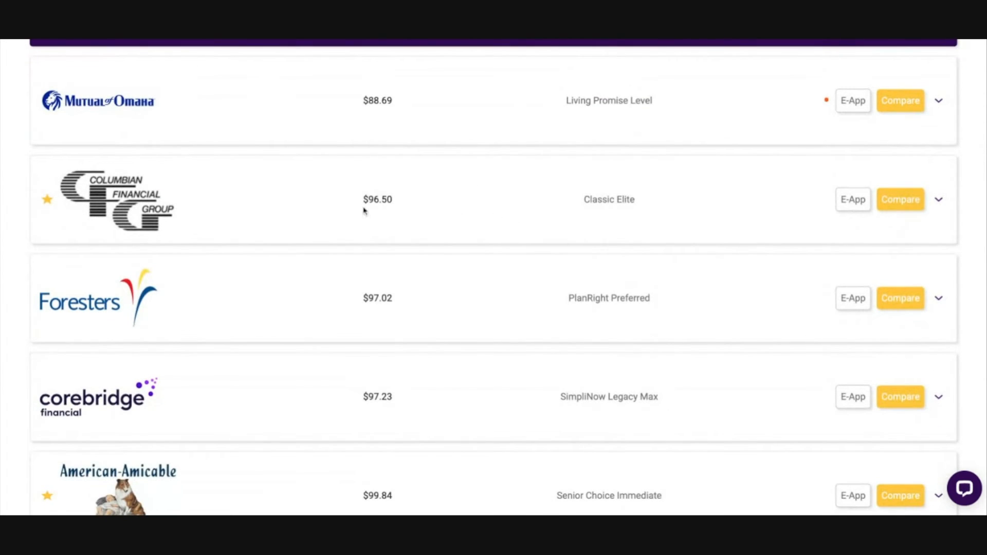
pyautogui.scroll(-6, 650, 183)
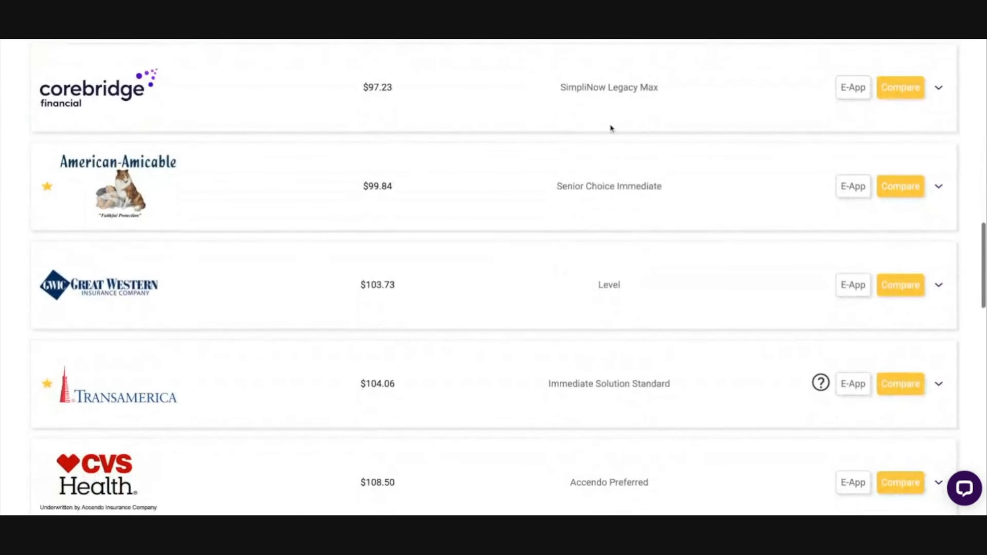
pyautogui.scroll(-4, 619, 129)
pyautogui.scroll(-4, 635, 149)
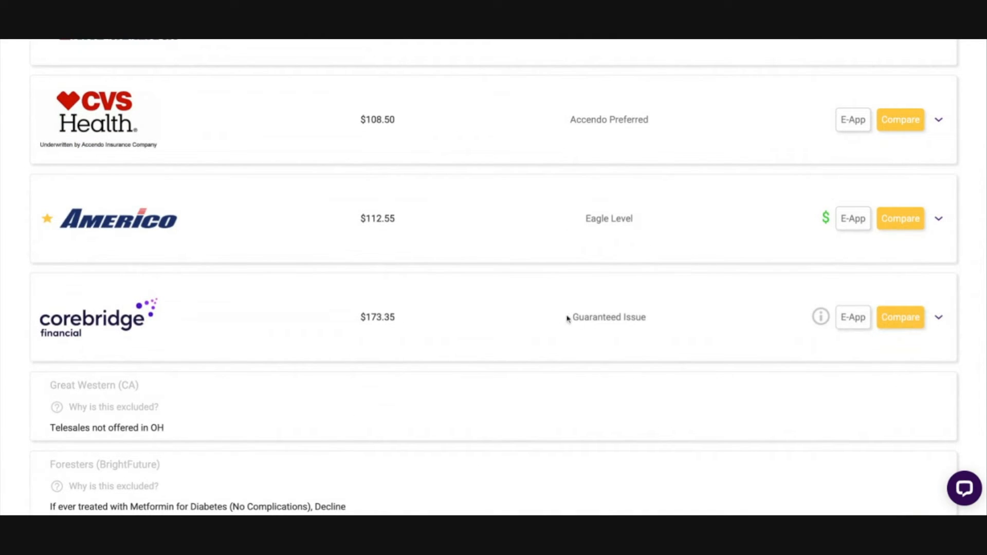
pyautogui.scroll(5, 480, 266)
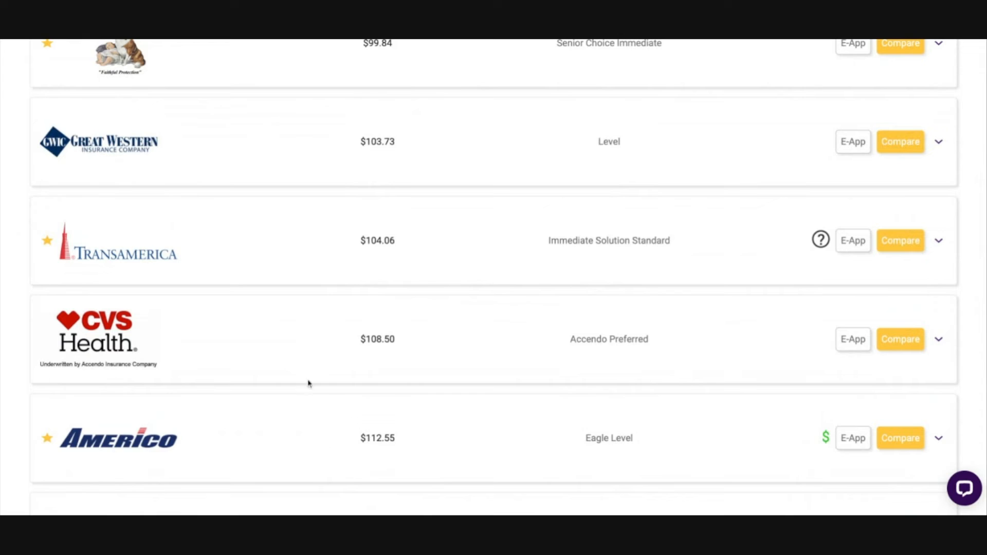
pyautogui.scroll(-2, 172, 373)
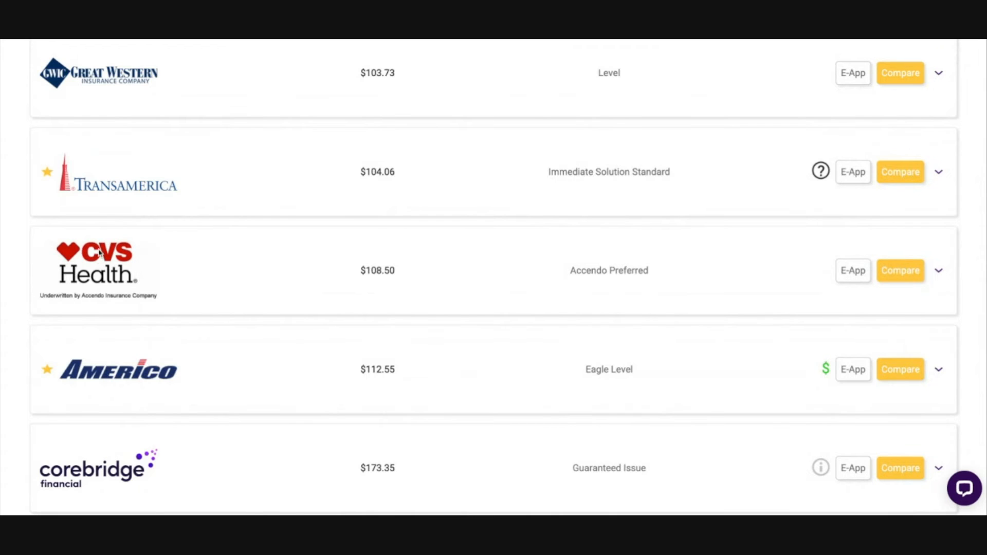
# Step: Read the explanation for Transamerica's Immediate Solution Standard coverage
pyautogui.moveTo(47, 177)
pyautogui.moveTo(820, 177)
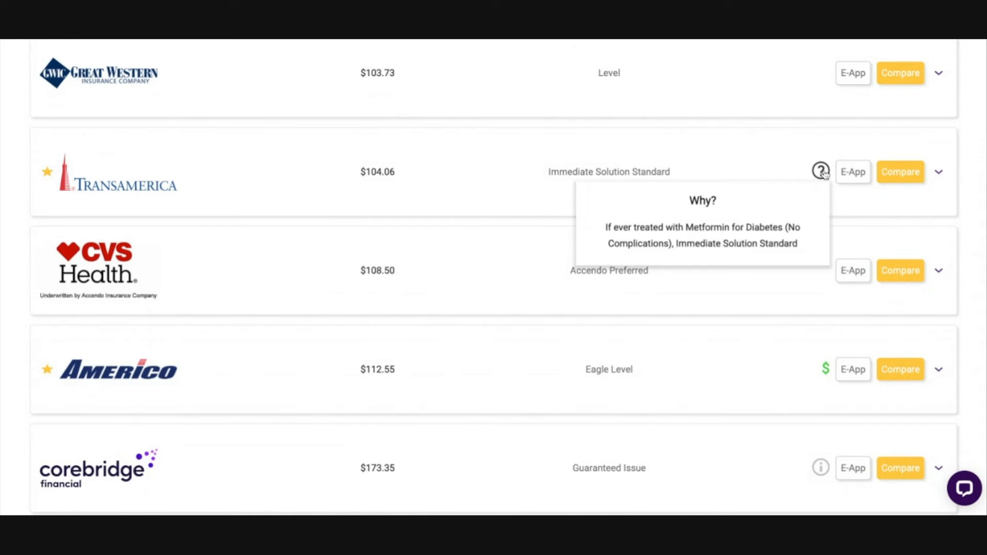
pyautogui.scroll(1, 144, 205)
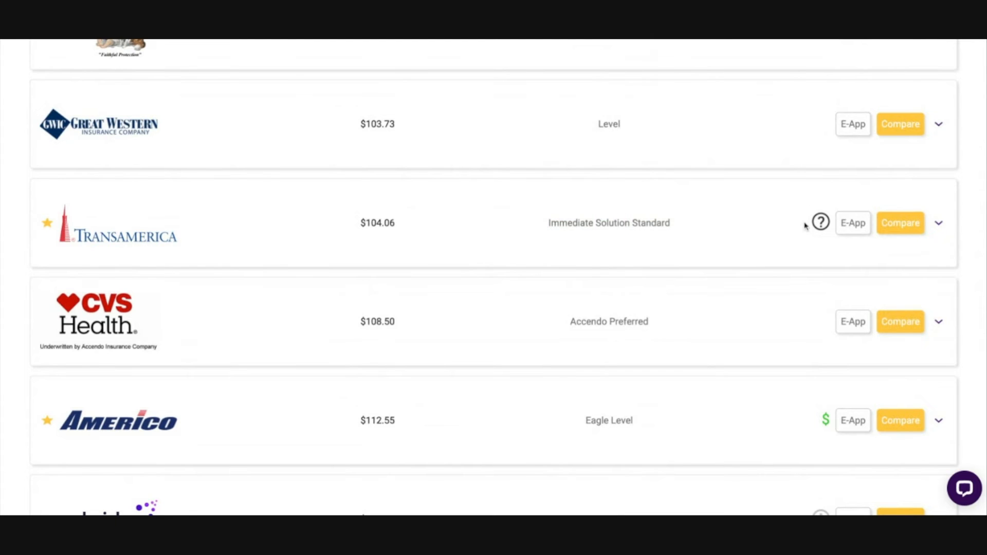
pyautogui.moveTo(821, 226)
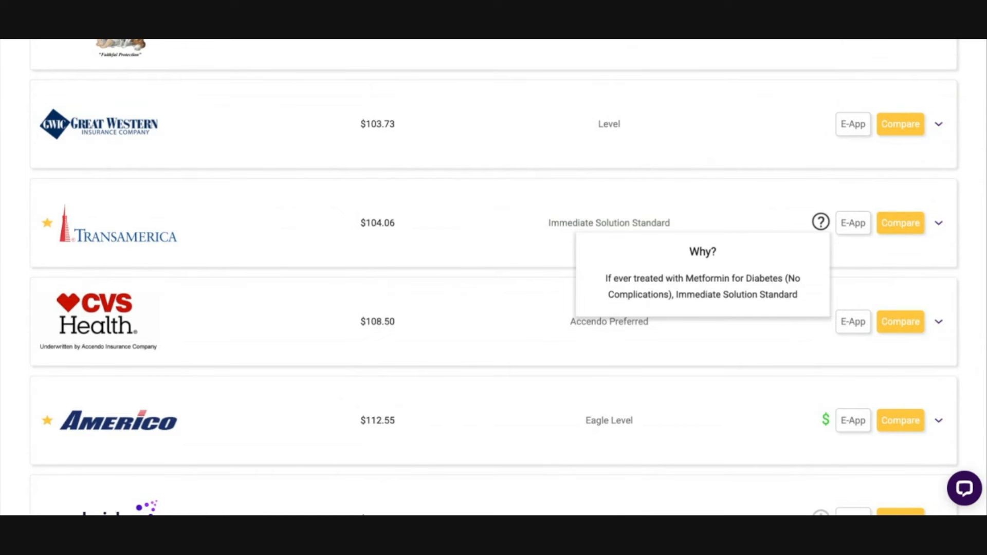
pyautogui.scroll(-3, 645, 221)
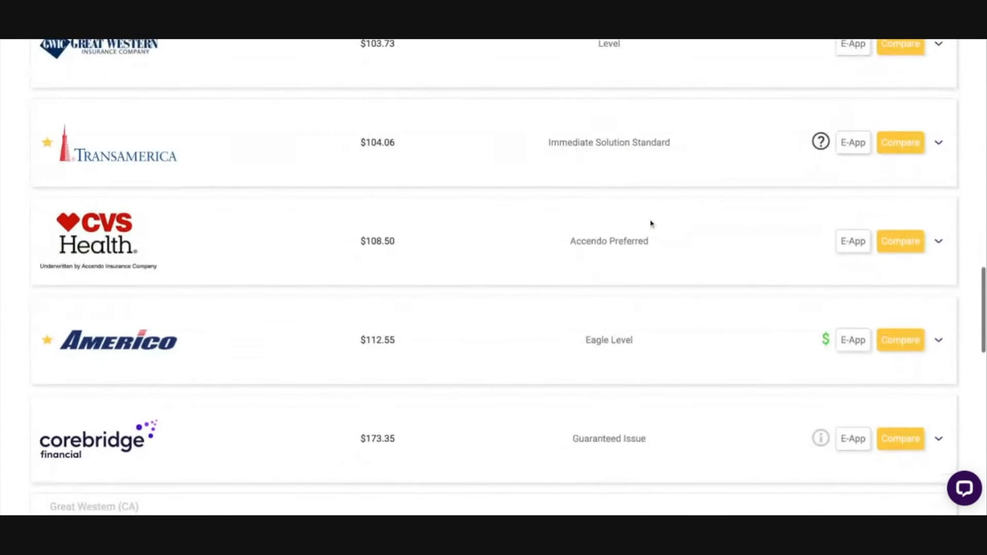
# Step: Examine the Americo quote's monthly premium and coverage type
pyautogui.moveTo(828, 251)
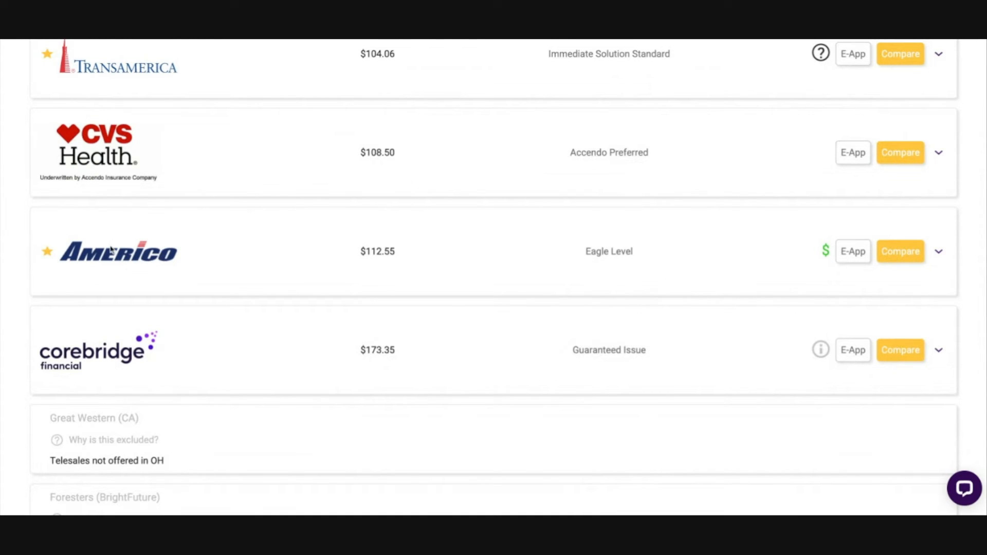
pyautogui.moveTo(343, 252); pyautogui.dragTo(397, 252)
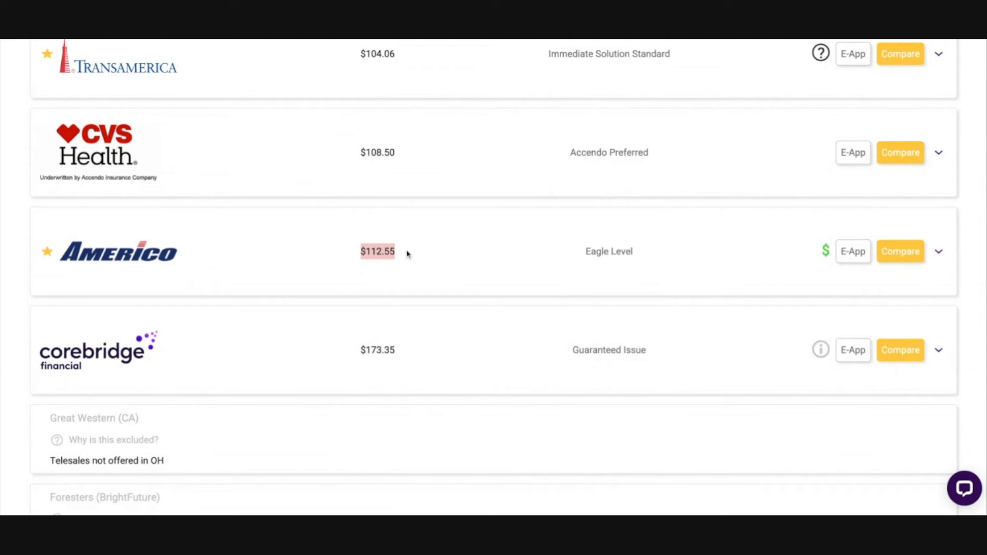
pyautogui.click(570, 270)
pyautogui.moveTo(566, 255); pyautogui.dragTo(724, 263)
pyautogui.click(724, 264)
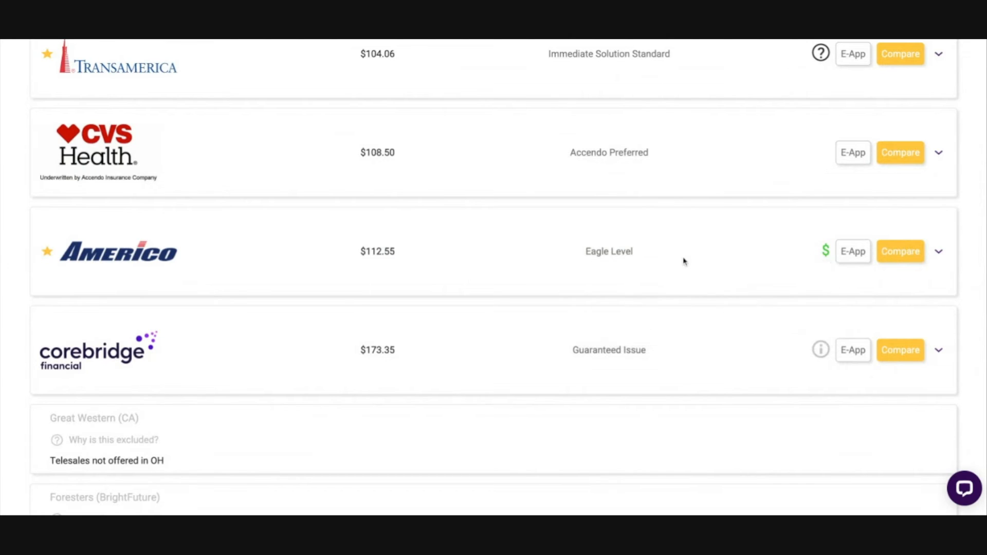
# Step: Examine Corebridge's Guaranteed Issue quote and read its plan information on the payout by policy year
pyautogui.scroll(-1, 683, 260)
pyautogui.moveTo(571, 306); pyautogui.dragTo(648, 307)
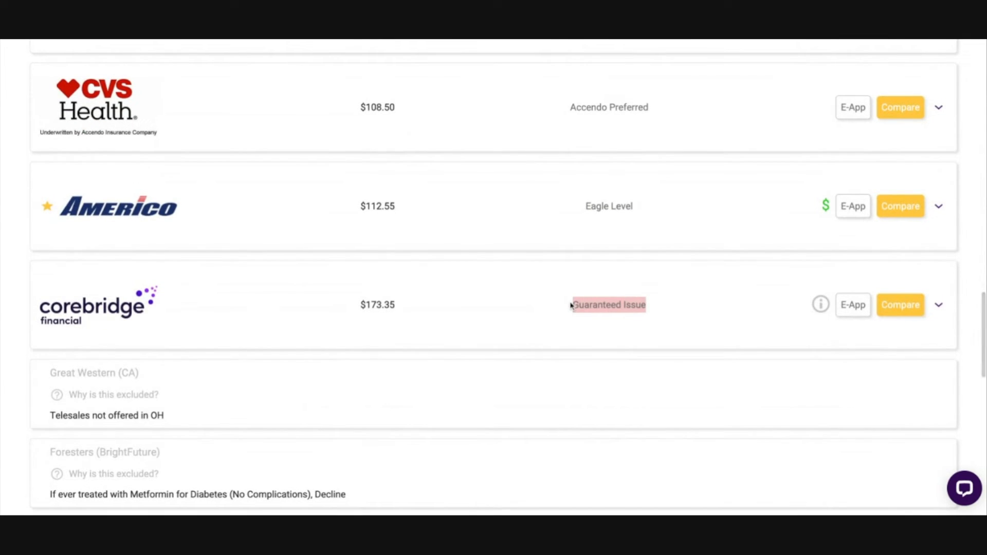
pyautogui.scroll(-1, 679, 310)
pyautogui.click(668, 310)
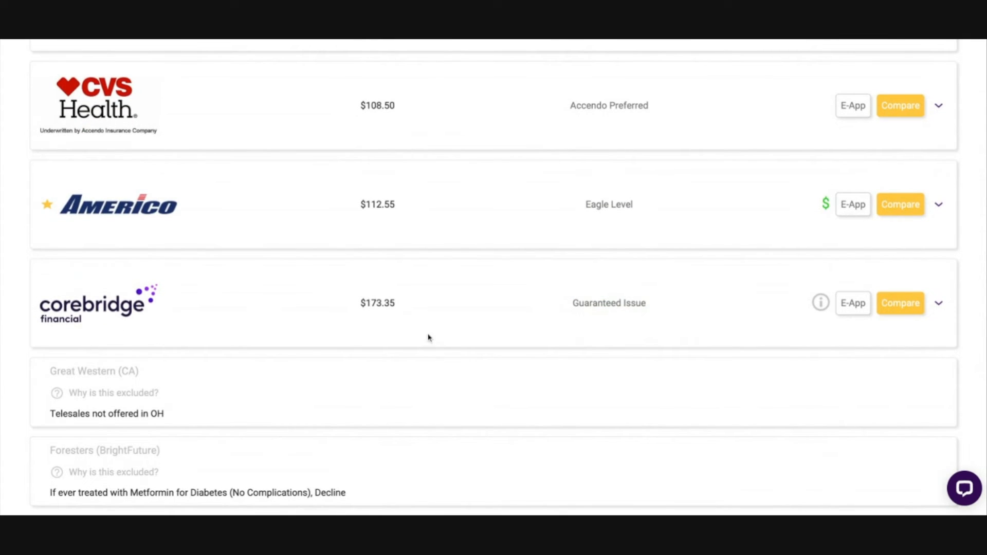
pyautogui.moveTo(820, 310)
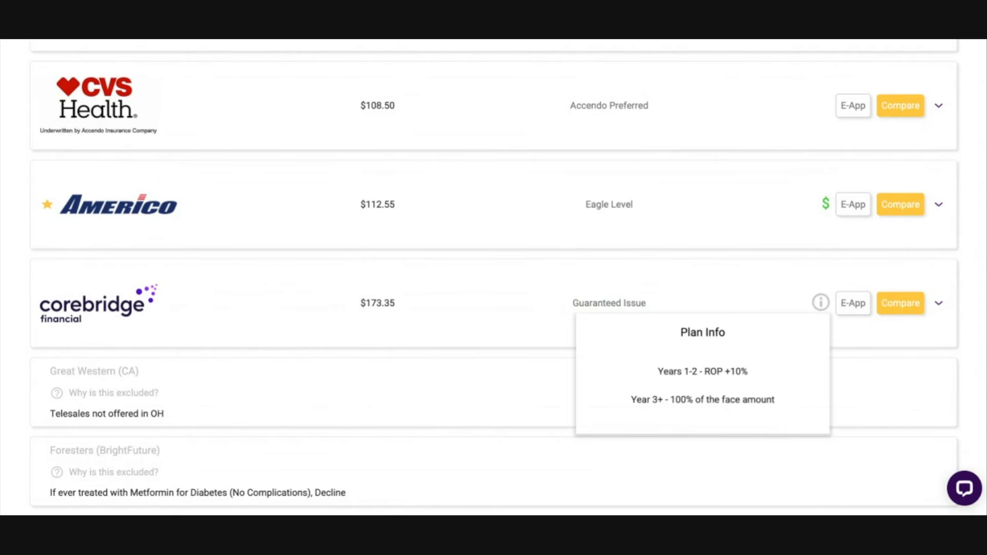
pyautogui.scroll(4, 488, 249)
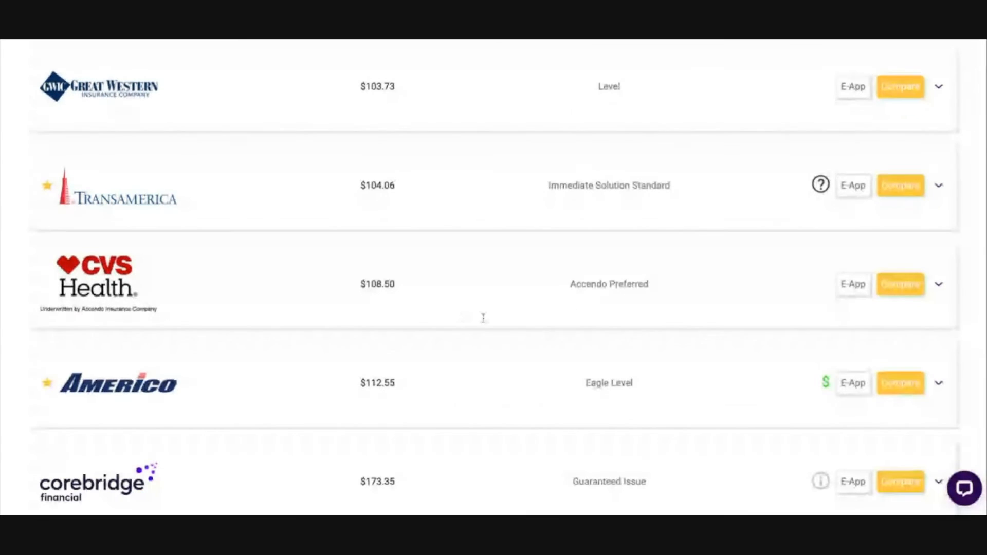
pyautogui.scroll(-4, 532, 317)
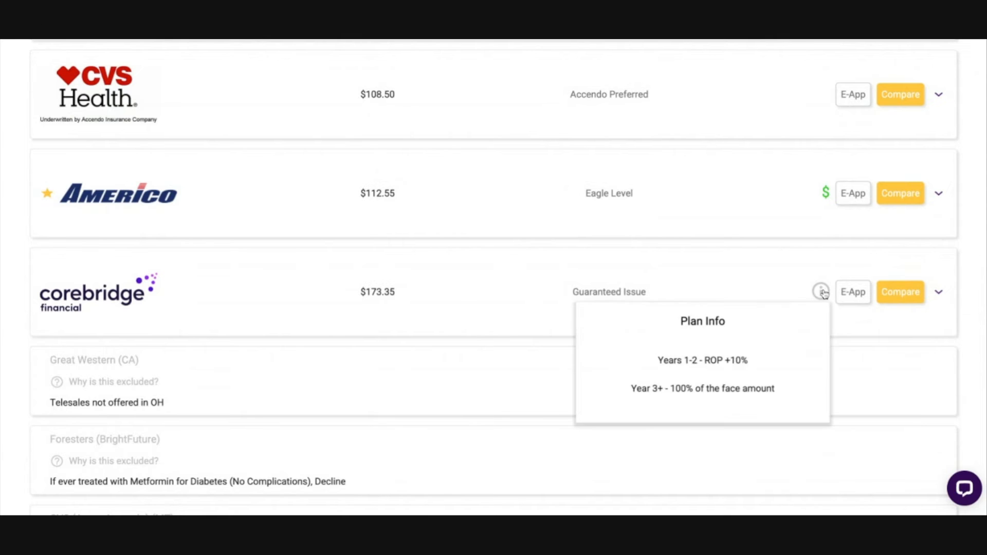
pyautogui.scroll(5, 698, 297)
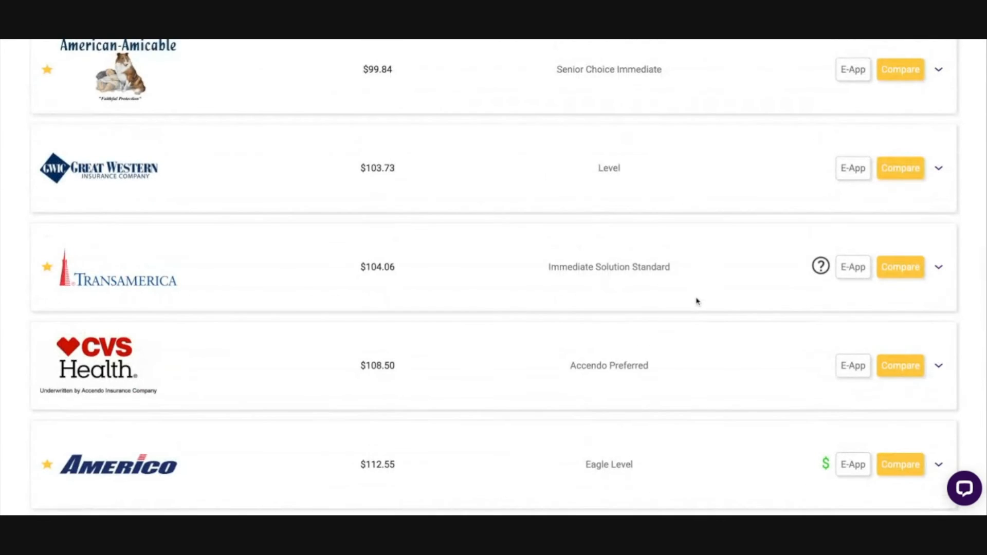
# Step: Read the telesales warning attached to the Mutual of Omaha Living Promise Level quote
pyautogui.scroll(10, 698, 298)
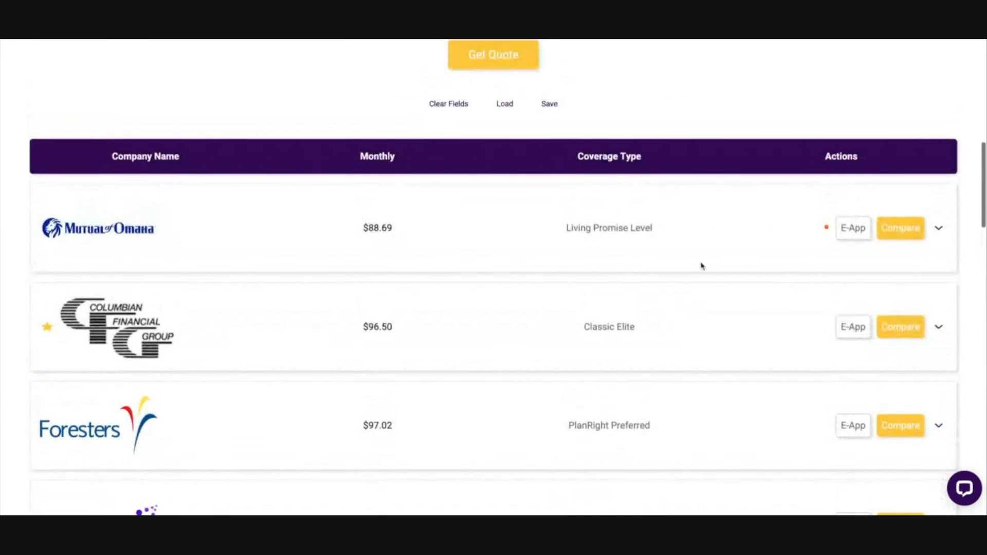
pyautogui.moveTo(827, 234)
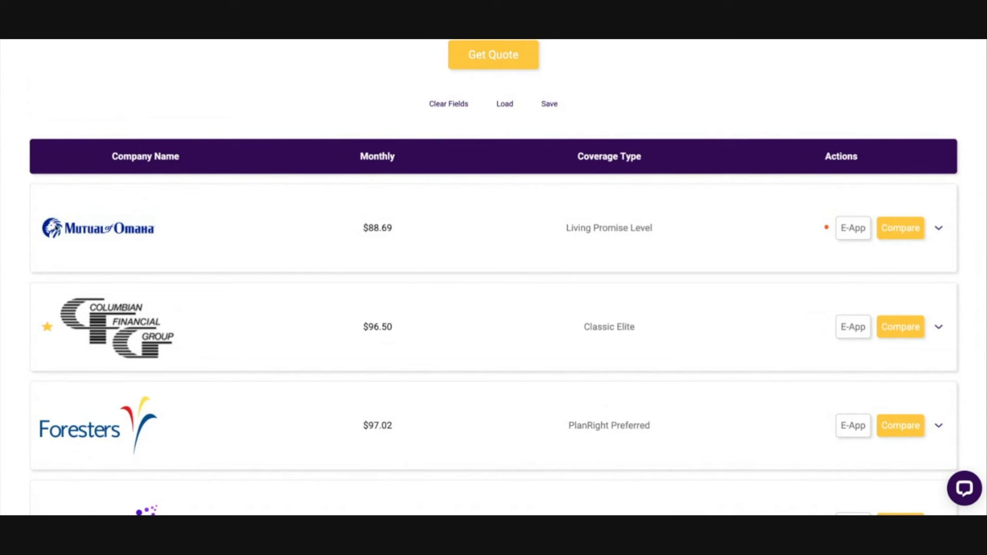
pyautogui.moveTo(825, 232)
pyautogui.tripleClick(298, 357)
pyautogui.click(559, 353)
pyautogui.scroll(1, 744, 314)
pyautogui.moveTo(826, 259)
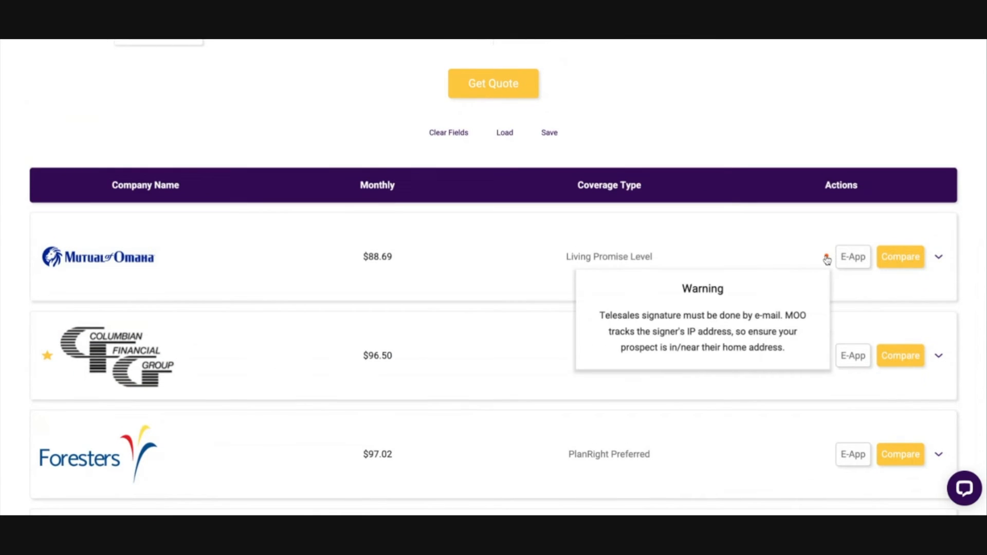
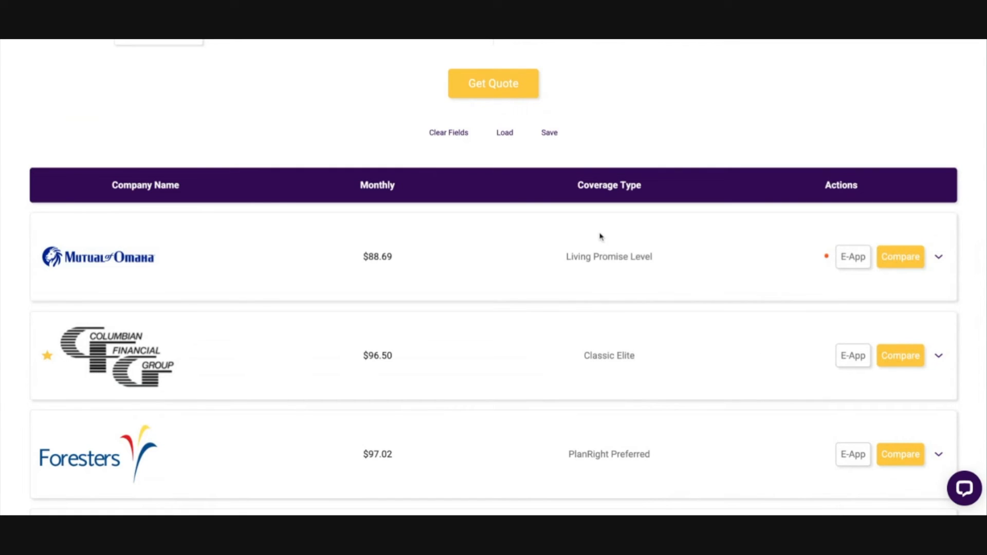
# Step: Expand the Mutual of Omaha Living Promise Level quote to view its additional rate details
pyautogui.scroll(-1, 738, 315)
pyautogui.scroll(2, 738, 315)
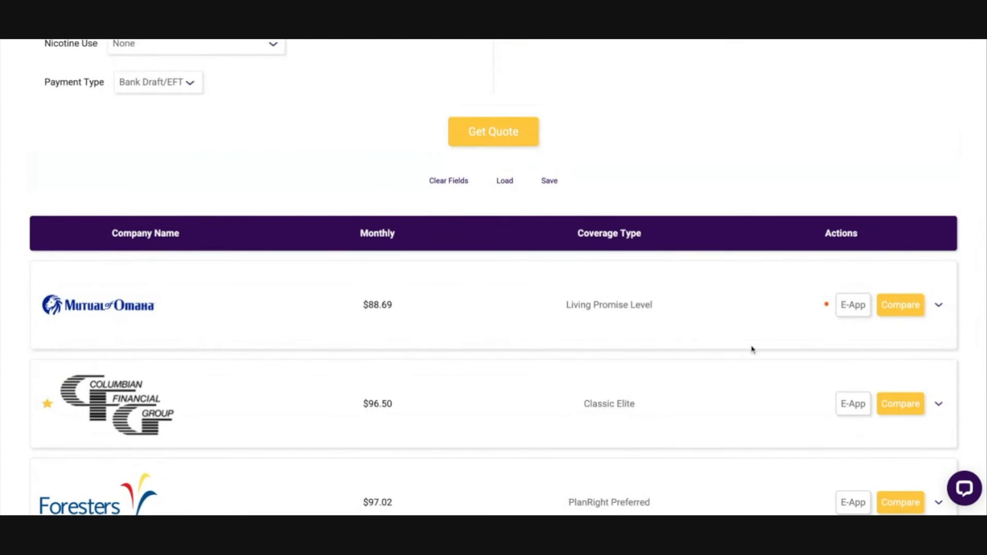
pyautogui.scroll(-1, 751, 348)
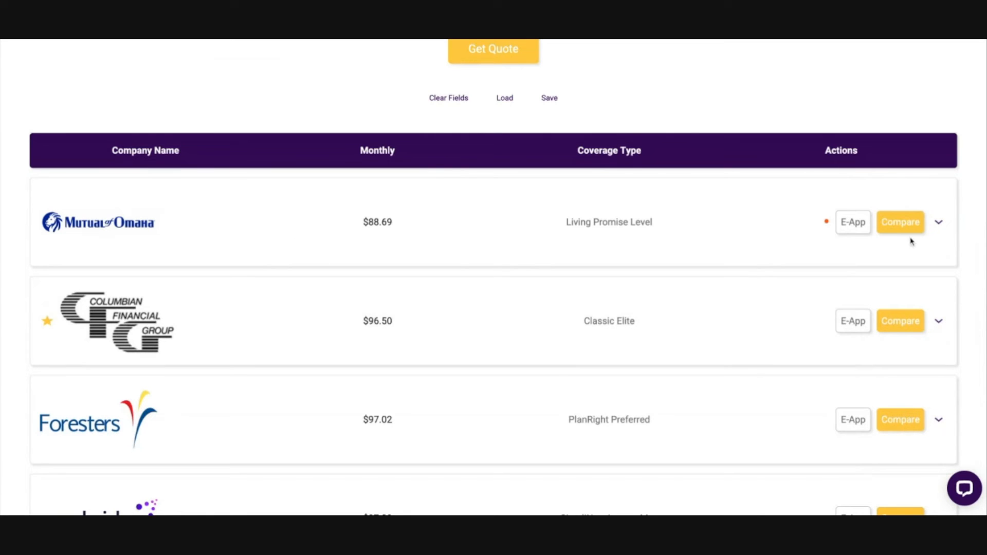
pyautogui.click(939, 223)
pyautogui.click(939, 224)
pyautogui.click(939, 223)
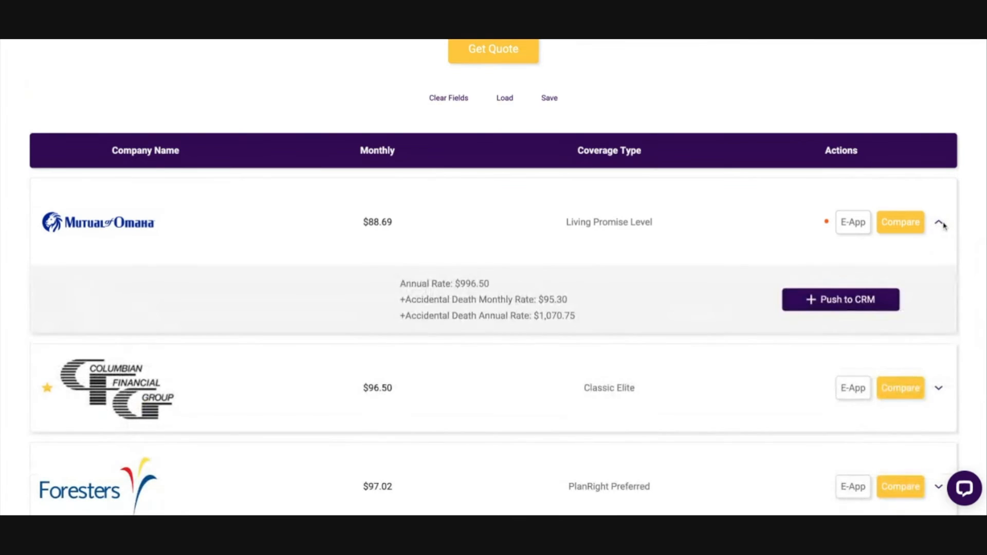
# Step: Compare the Mutual of Omaha quote's monthly premium with its annual rate
pyautogui.doubleClick(349, 223)
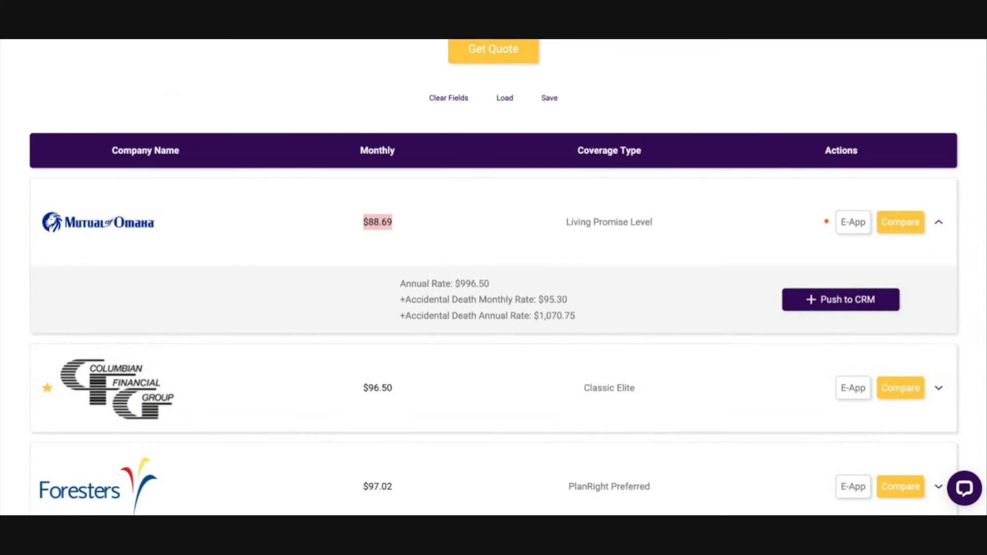
pyautogui.tripleClick(397, 283)
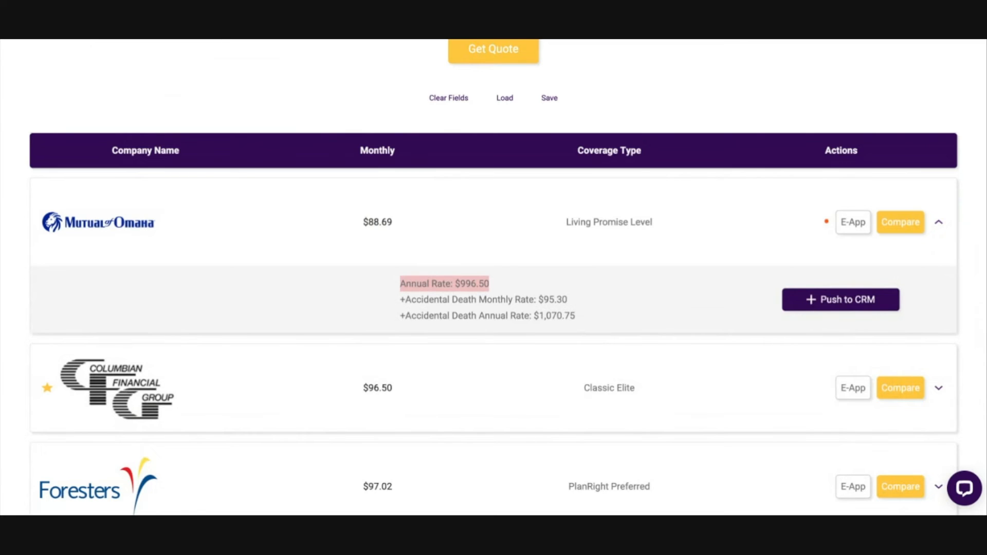
pyautogui.click(490, 281)
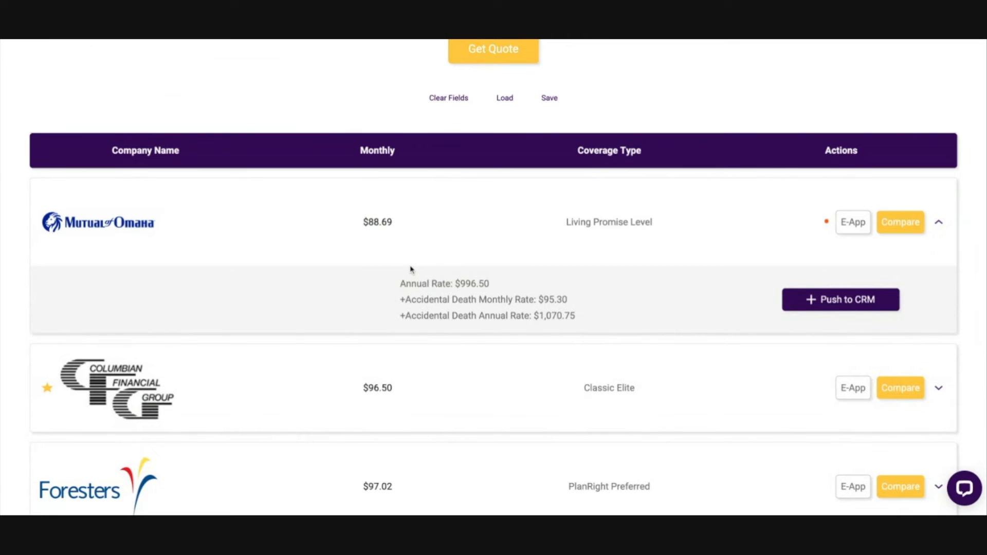
pyautogui.tripleClick(400, 284)
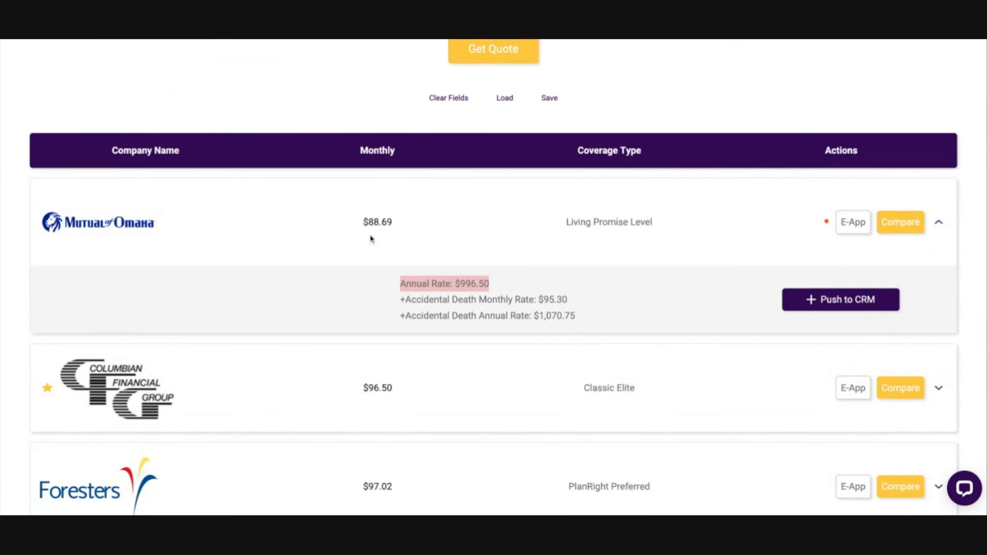
pyautogui.tripleClick(356, 224)
pyautogui.tripleClick(392, 289)
pyautogui.click(392, 289)
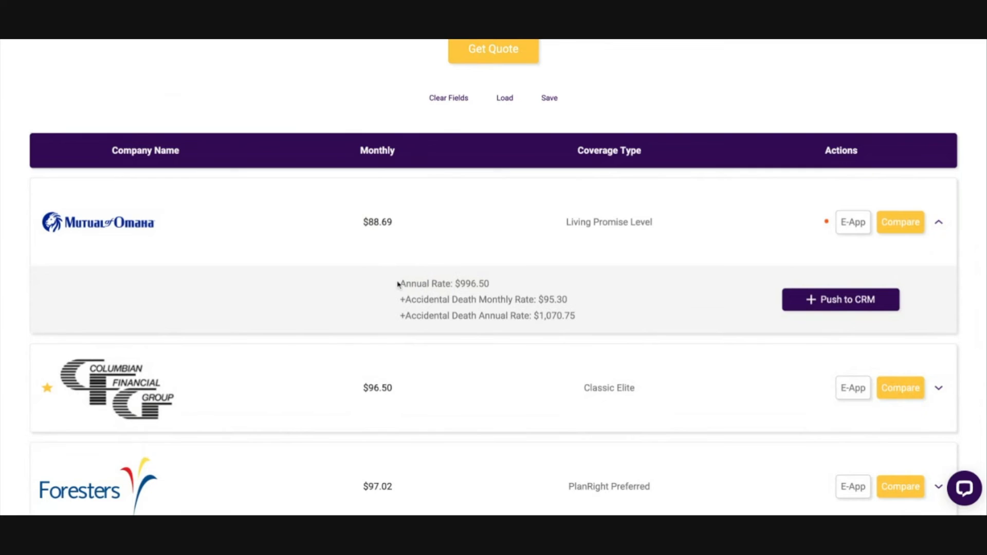
pyautogui.tripleClick(357, 223)
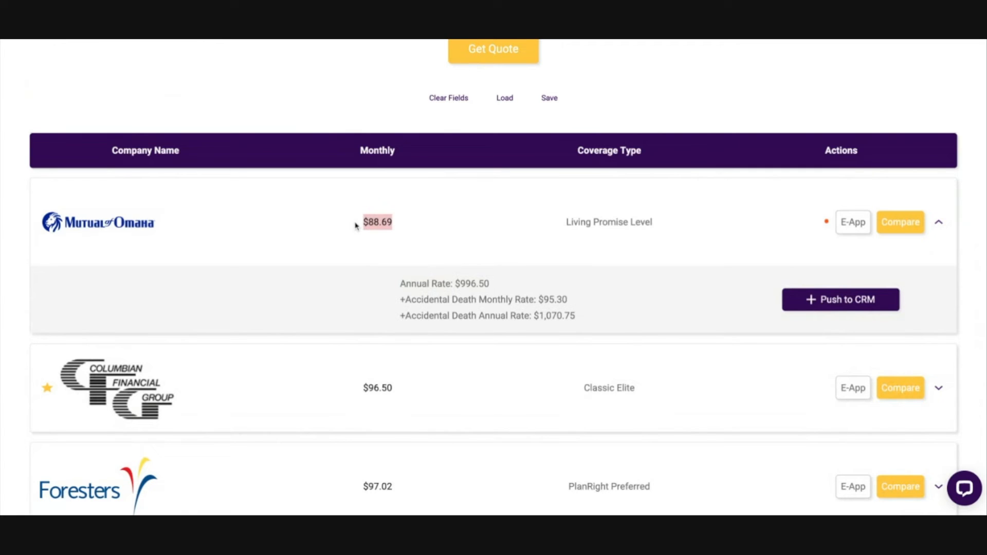
# Step: Examine the monthly and annual rates with the Accidental Death rider in the expanded Mutual of Omaha quote
pyautogui.click(495, 309)
pyautogui.tripleClick(400, 303)
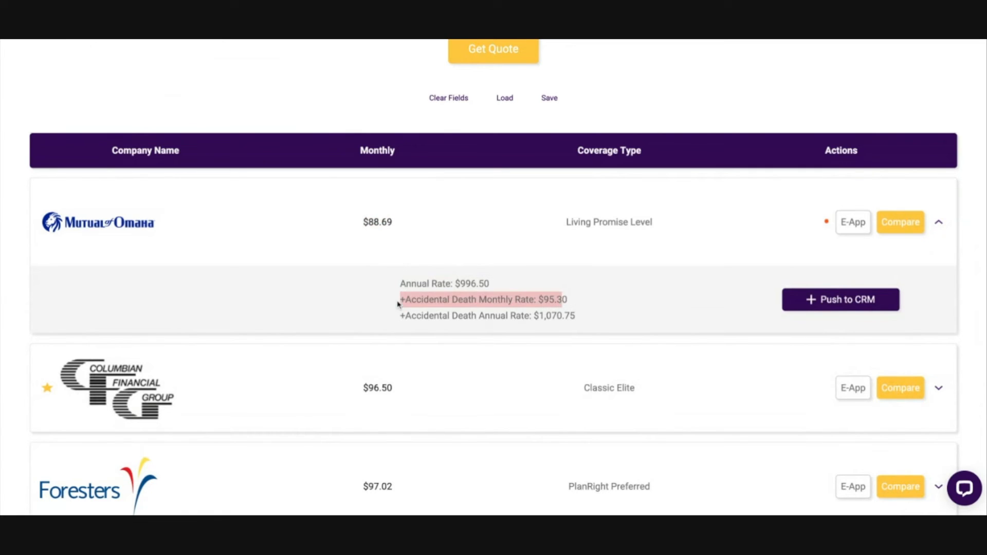
pyautogui.click(607, 324)
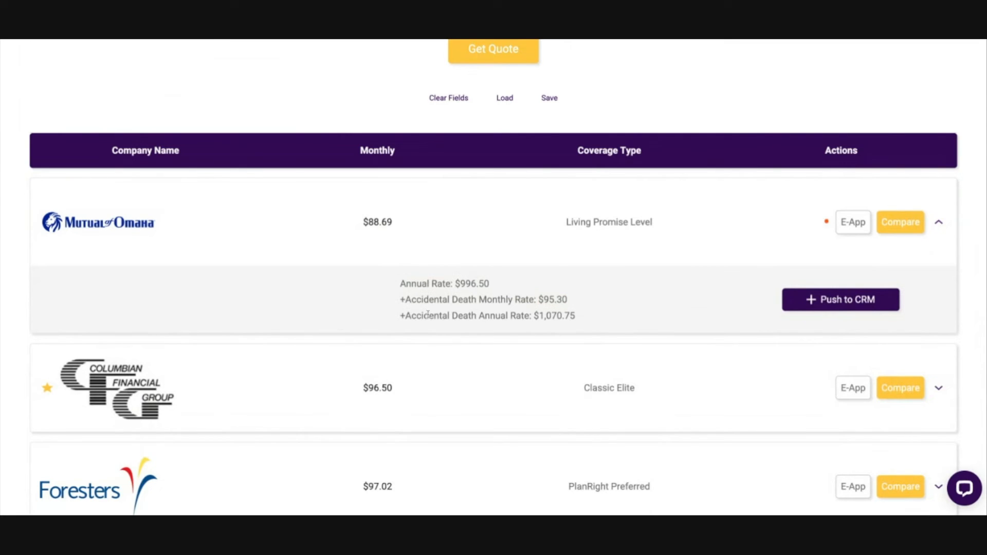
pyautogui.moveTo(396, 320); pyautogui.dragTo(618, 321)
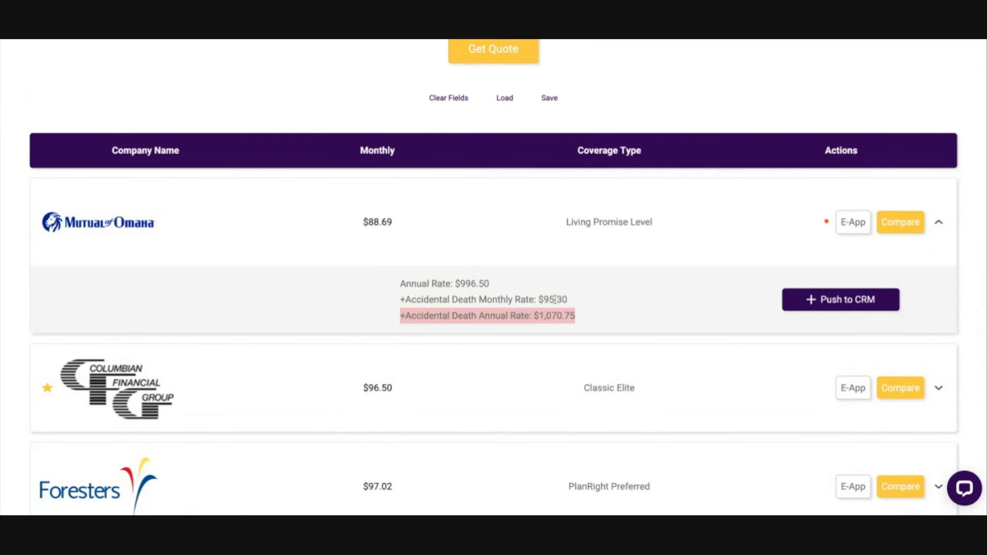
pyautogui.moveTo(537, 299); pyautogui.dragTo(568, 300)
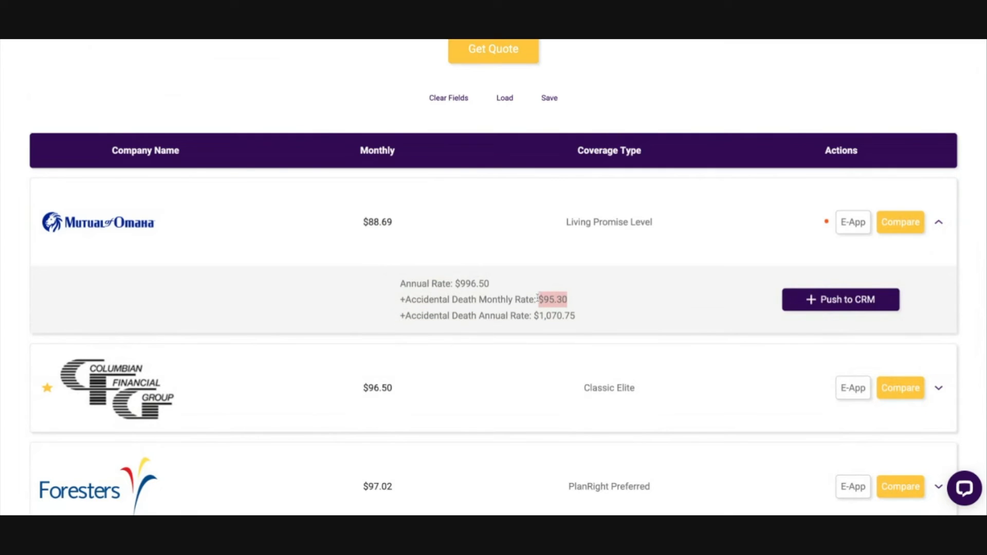
pyautogui.click(591, 303)
pyautogui.moveTo(539, 316); pyautogui.dragTo(622, 324)
pyautogui.click(625, 323)
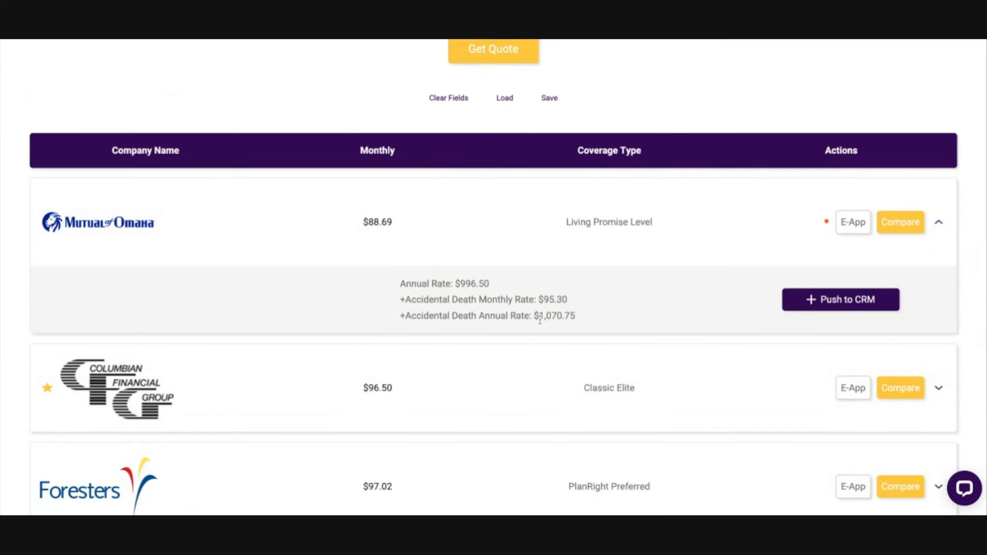
pyautogui.moveTo(536, 315); pyautogui.dragTo(654, 323)
pyautogui.click(637, 320)
pyautogui.moveTo(366, 280); pyautogui.dragTo(606, 319)
pyautogui.click(608, 320)
# Step: Start pushing the Mutual of Omaha quote to the CRM and set the client name to "Test Client"
pyautogui.scroll(3, 740, 237)
pyautogui.scroll(8, 740, 238)
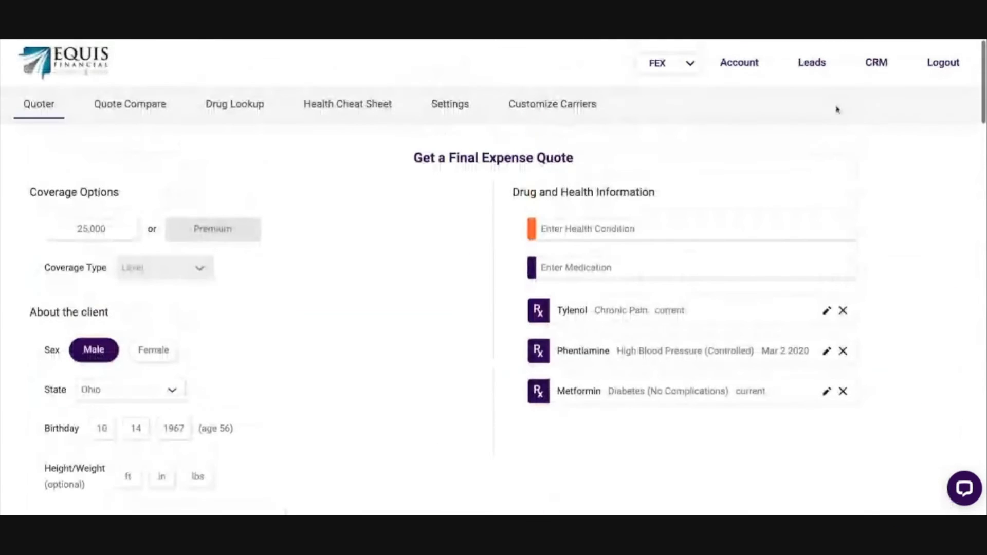
pyautogui.scroll(-10, 462, 325)
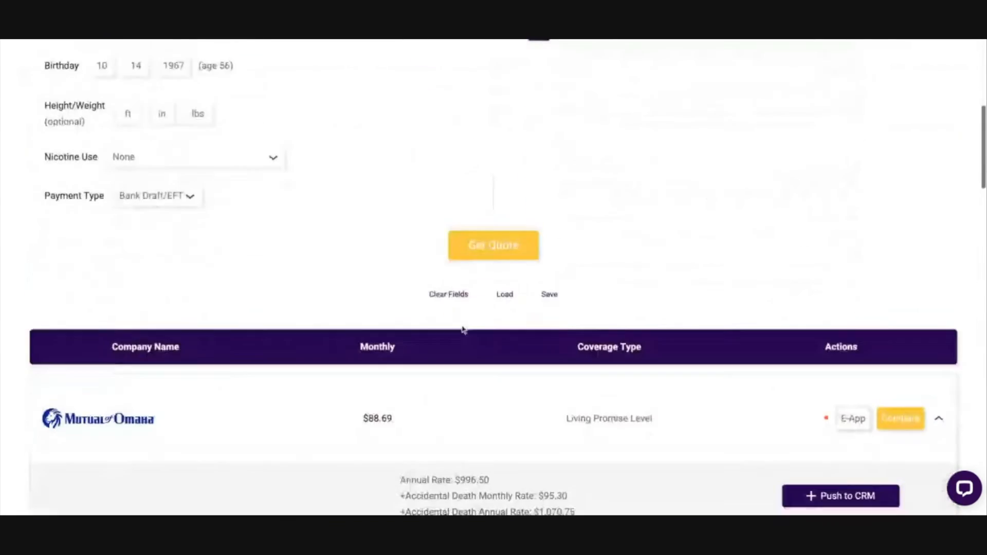
pyautogui.click(855, 349)
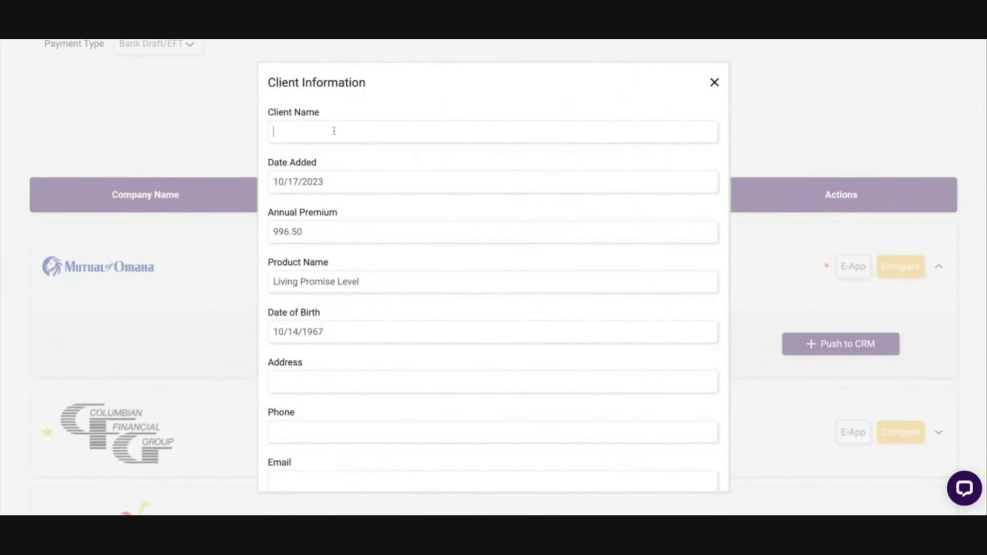
pyautogui.write('Test Client')
# Step: Fill in the client's address and phone number in the client information form
pyautogui.scroll(-1, 330, 165)
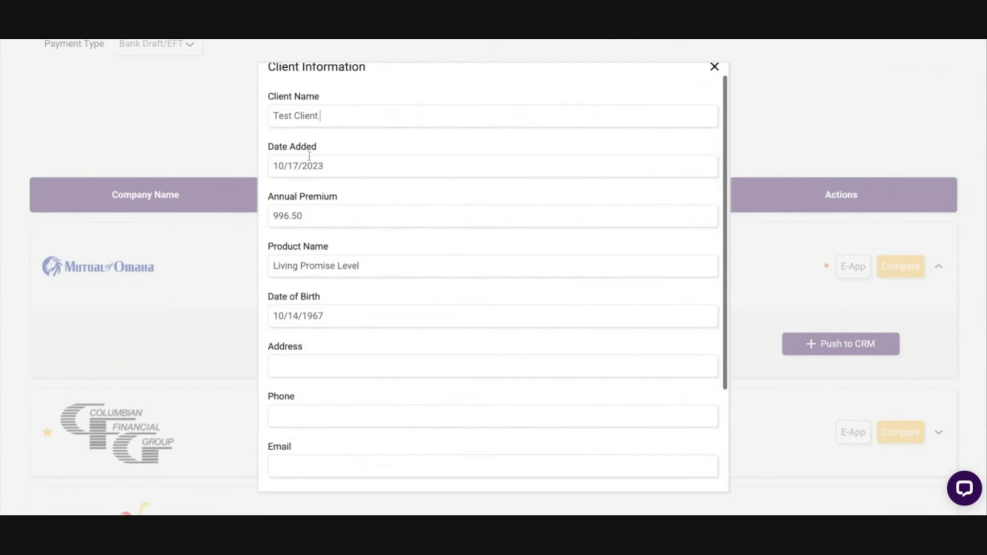
pyautogui.scroll(-1, 316, 187)
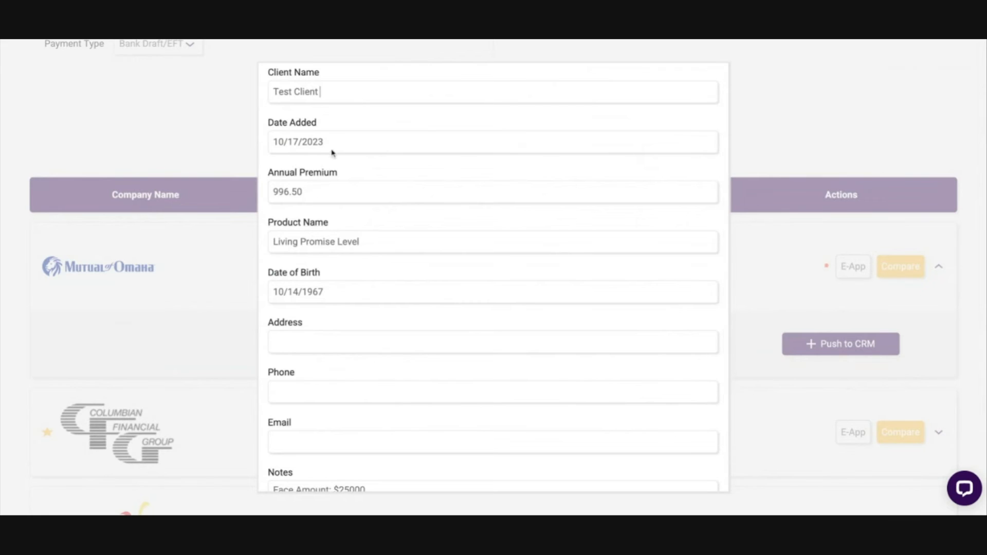
pyautogui.scroll(-3, 409, 248)
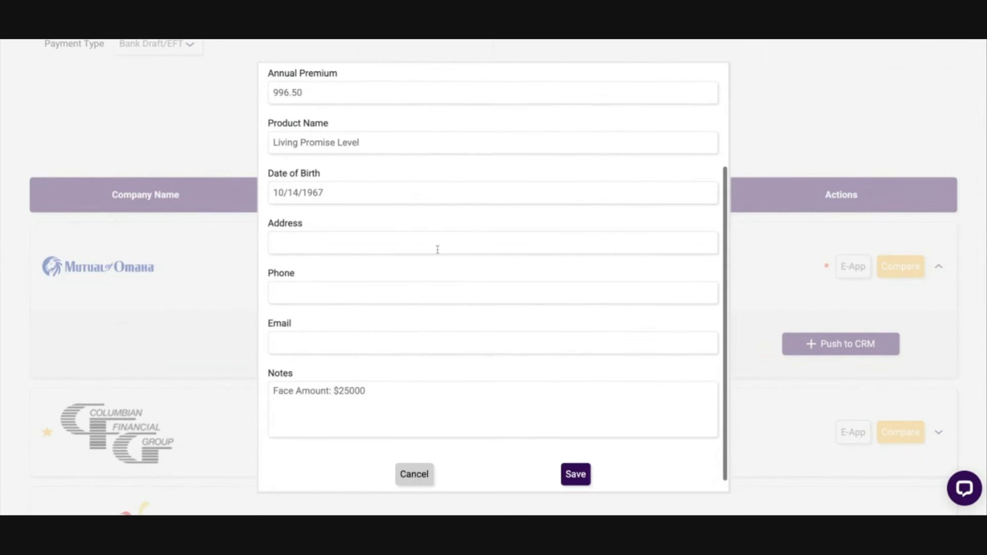
pyautogui.click(383, 251)
pyautogui.write('123. main')
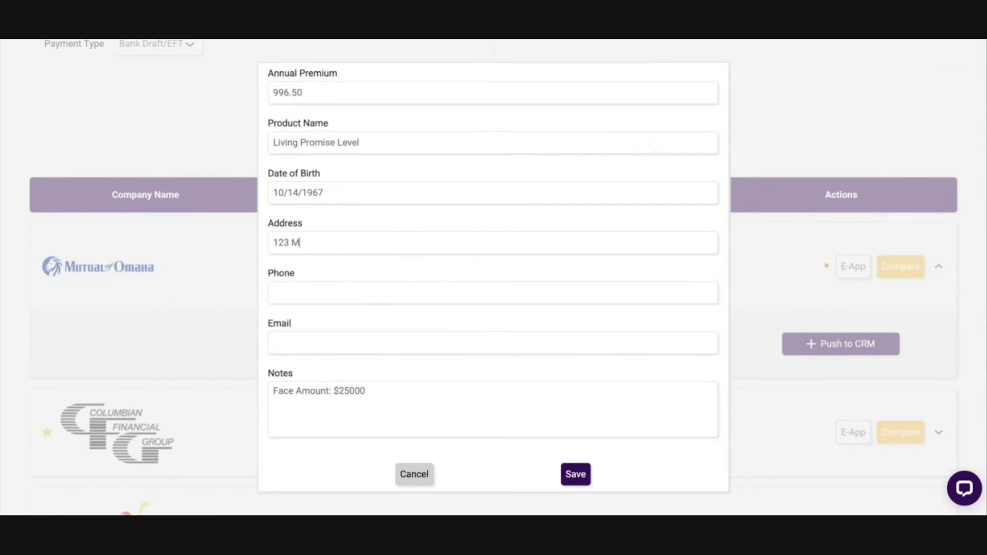
pyautogui.write('in St')
pyautogui.click(392, 294)
pyautogui.write('123456789')
# Step: Append ", wife wants coverage in 3 months, she is currently out of work" to the notes and save the client record
pyautogui.click(408, 395)
pyautogui.write(', wife wants coverage in')
pyautogui.write(' 3 months')
pyautogui.write(', she is currently ou')
pyautogui.write('r o')
pyautogui.write('f work')
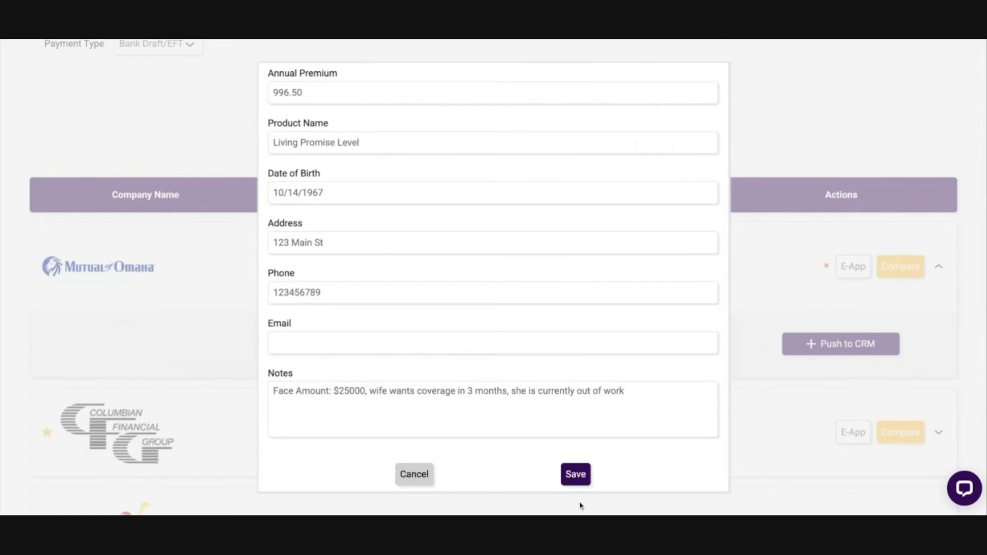
pyautogui.click(576, 476)
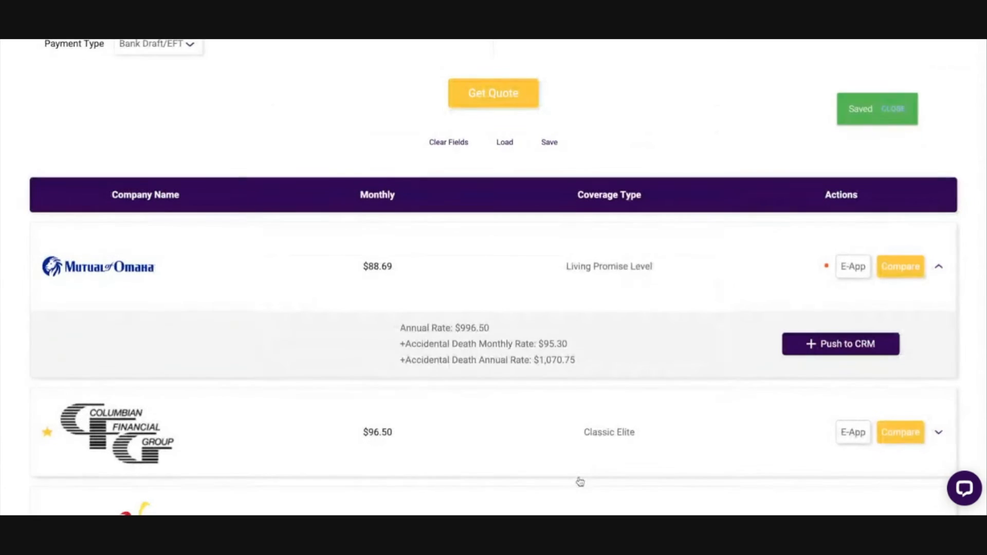
# Step: Open the CRM dashboard and review the recently added clients
pyautogui.scroll(9, 601, 499)
pyautogui.scroll(1, 595, 496)
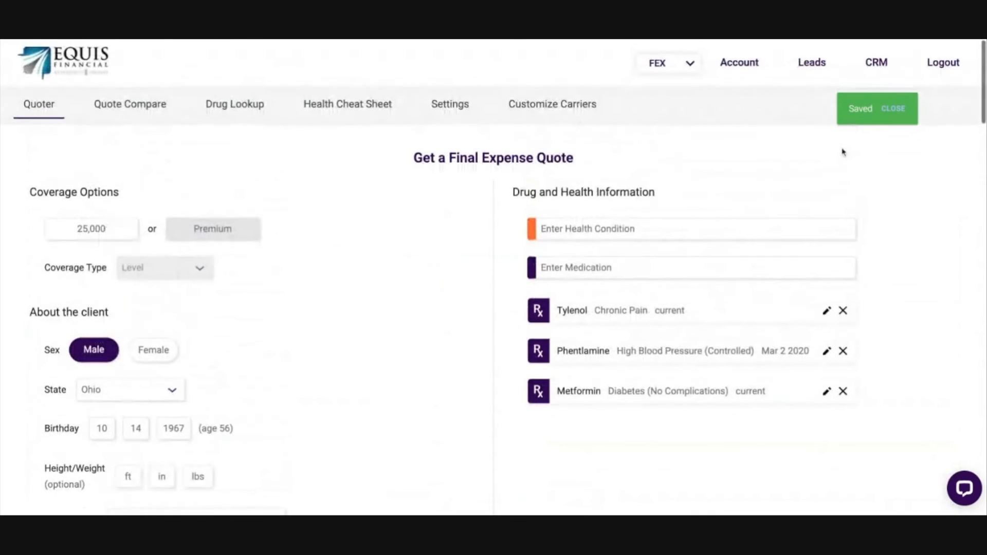
pyautogui.click(876, 64)
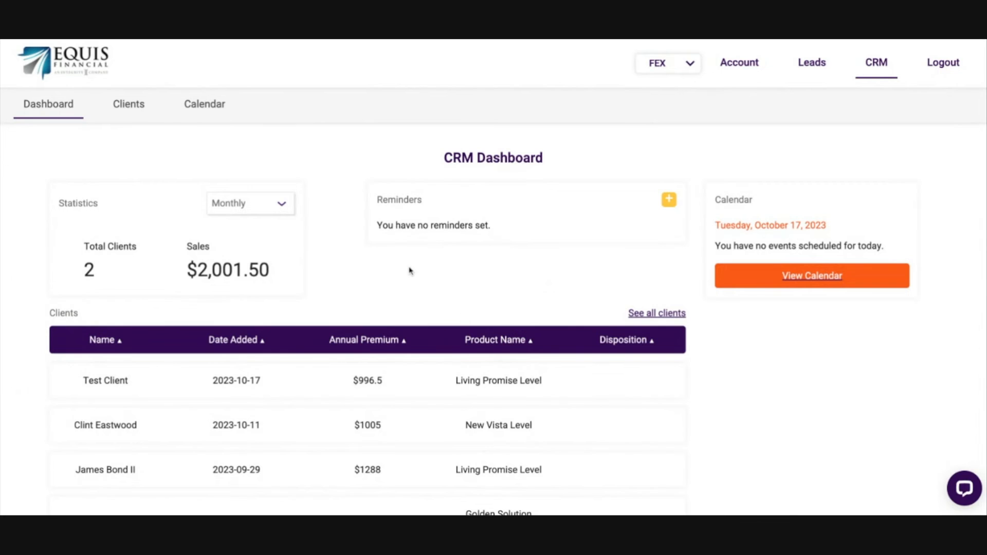
pyautogui.scroll(-1, 466, 231)
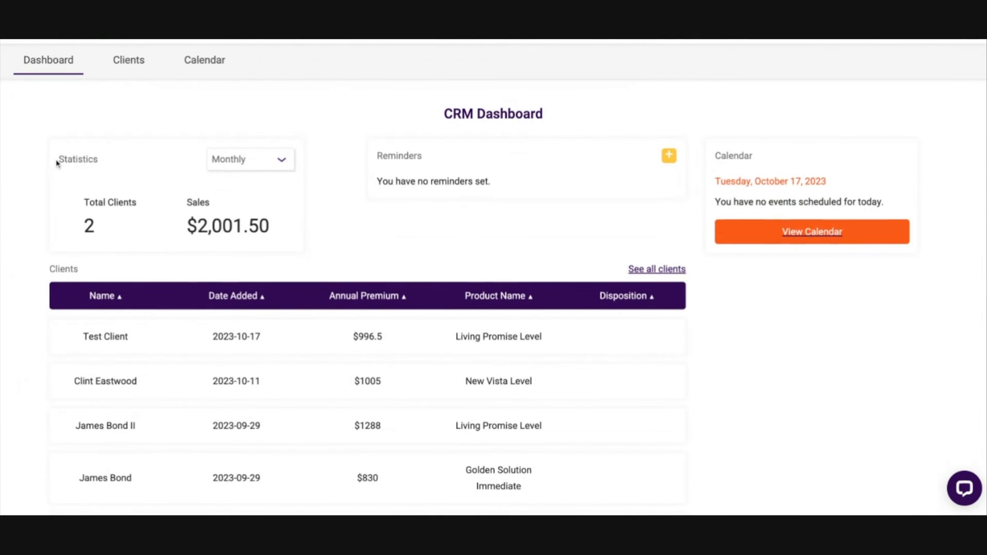
# Step: Switch the dashboard statistics to Annually and examine the total clients and sales figures
pyautogui.moveTo(56, 162); pyautogui.dragTo(128, 155)
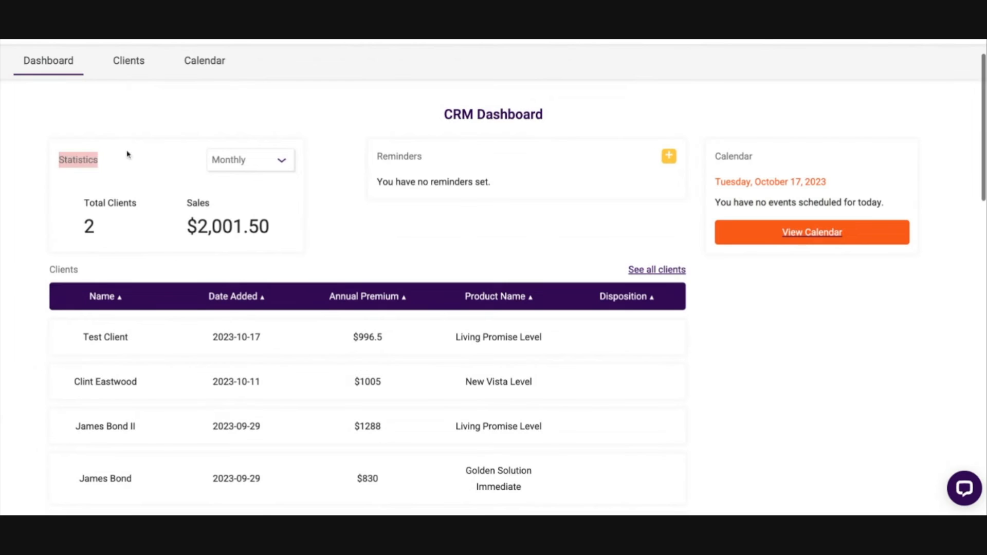
pyautogui.click(259, 160)
pyautogui.click(246, 202)
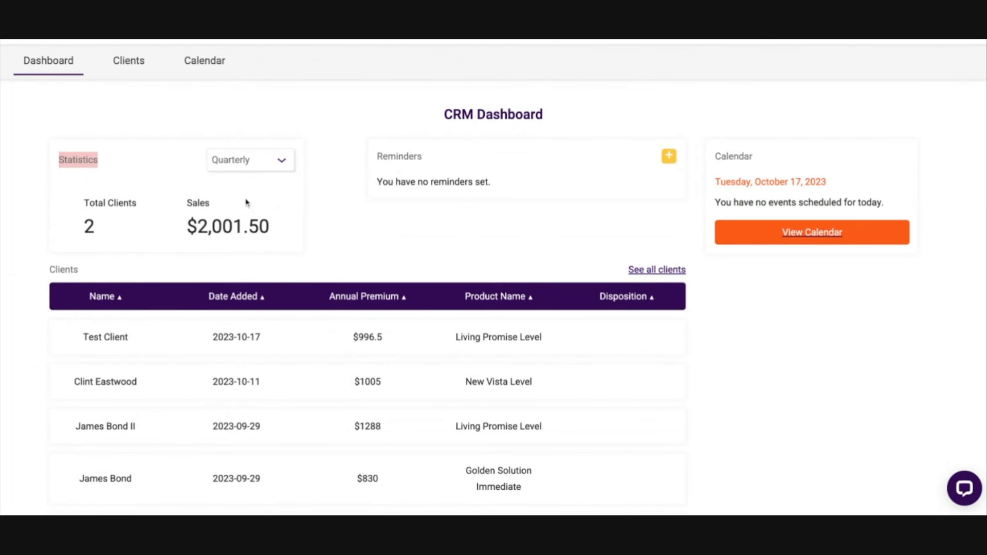
pyautogui.click(275, 159)
pyautogui.click(270, 180)
pyautogui.doubleClick(73, 231)
pyautogui.click(178, 228)
pyautogui.moveTo(179, 229); pyautogui.dragTo(312, 226)
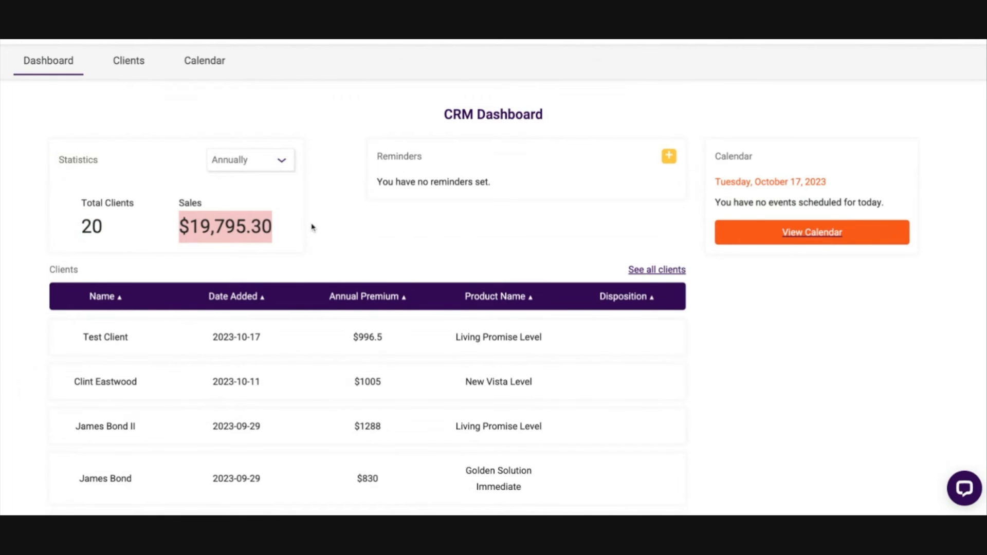
pyautogui.click(432, 229)
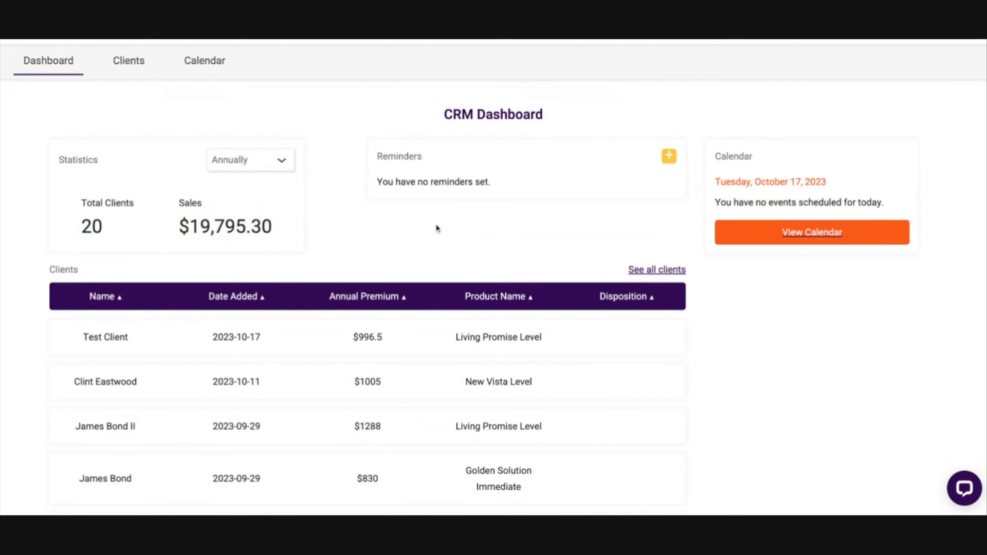
# Step: Start a new dashboard reminder with the alert set to One Hour Before and the recurrence set to Annually
pyautogui.click(670, 156)
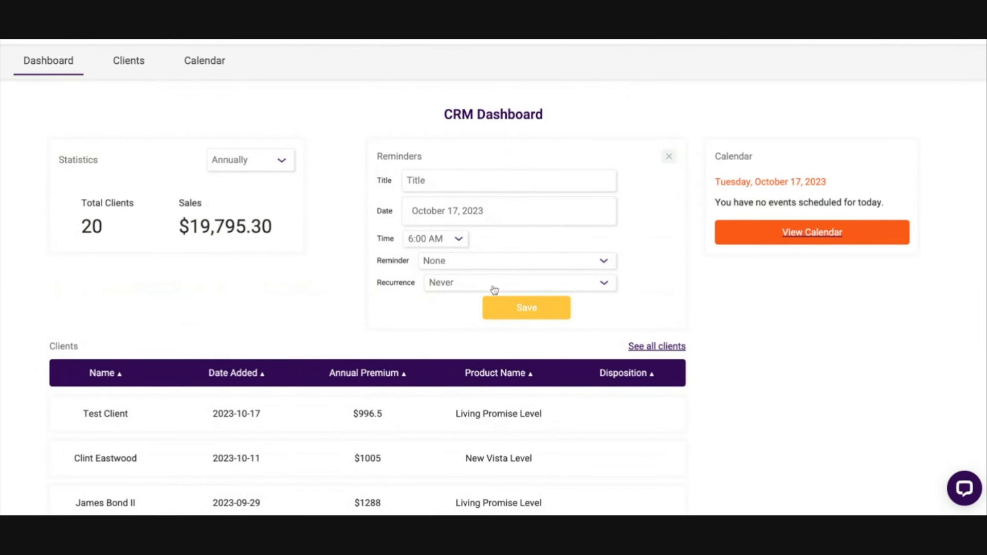
pyautogui.doubleClick(376, 263)
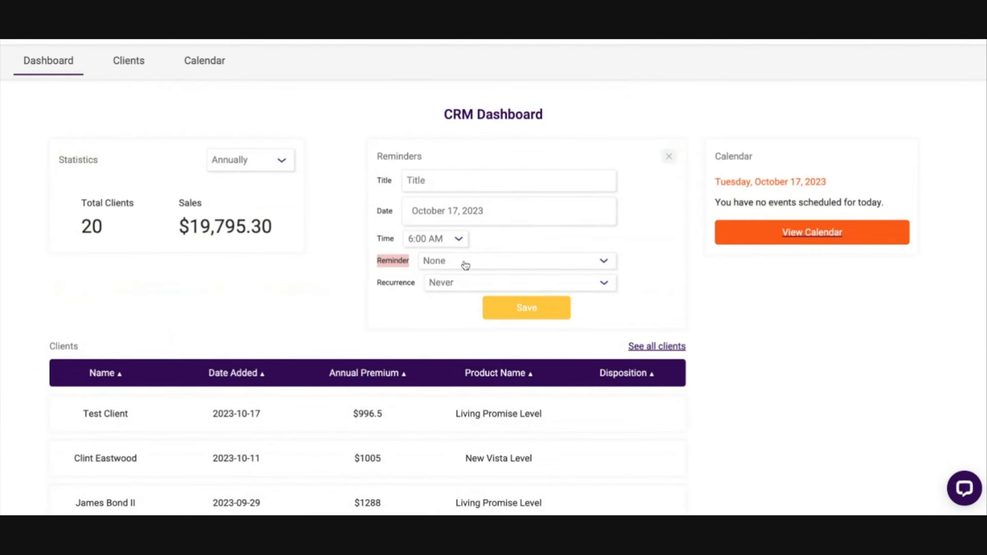
pyautogui.click(473, 267)
pyautogui.click(473, 271)
pyautogui.click(473, 264)
pyautogui.click(473, 287)
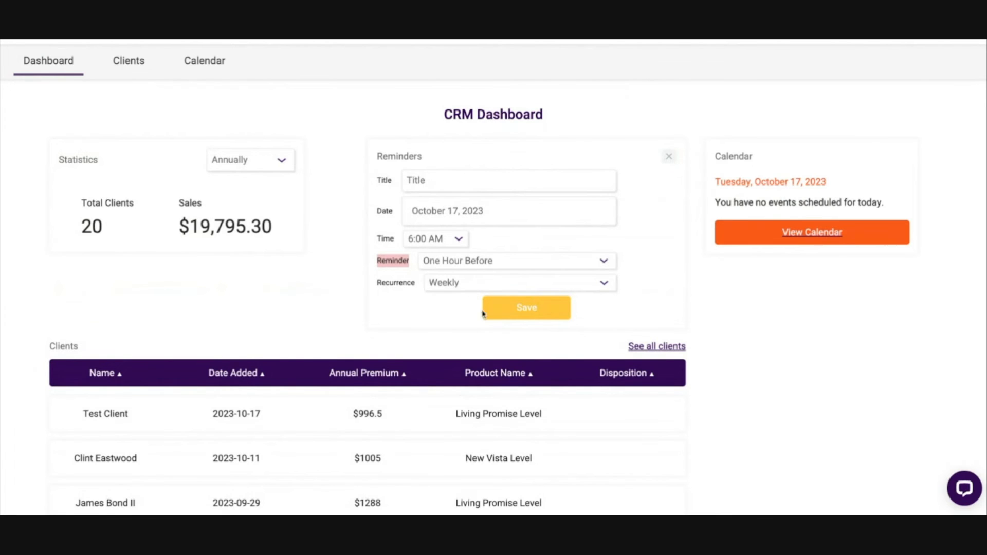
pyautogui.click(452, 283)
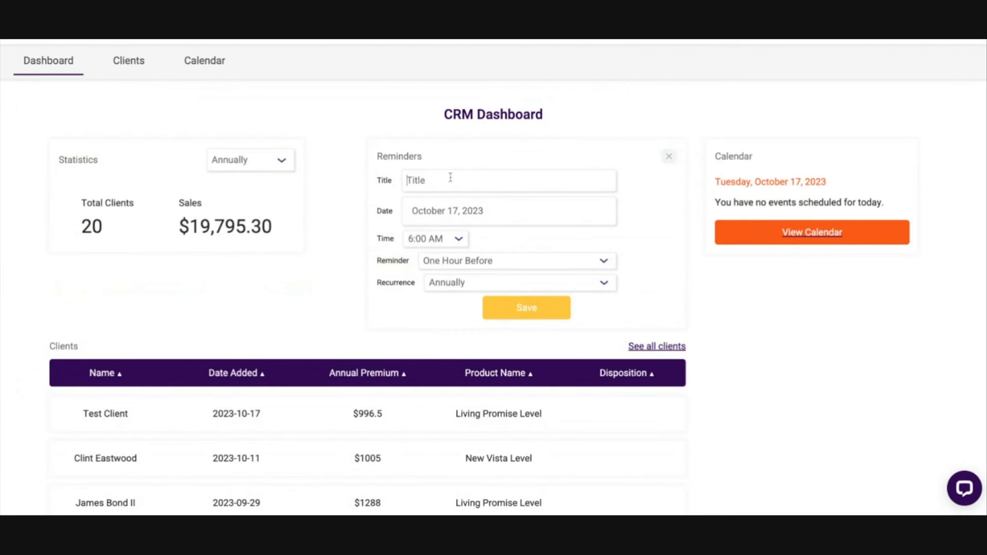
# Step: Title the reminder as the client's Annual Review, save it for October 17, 2024 at 9:15 AM, and delete it from the dashboard
pyautogui.write('Johns Annual Review')
pyautogui.click(467, 309)
pyautogui.click(523, 307)
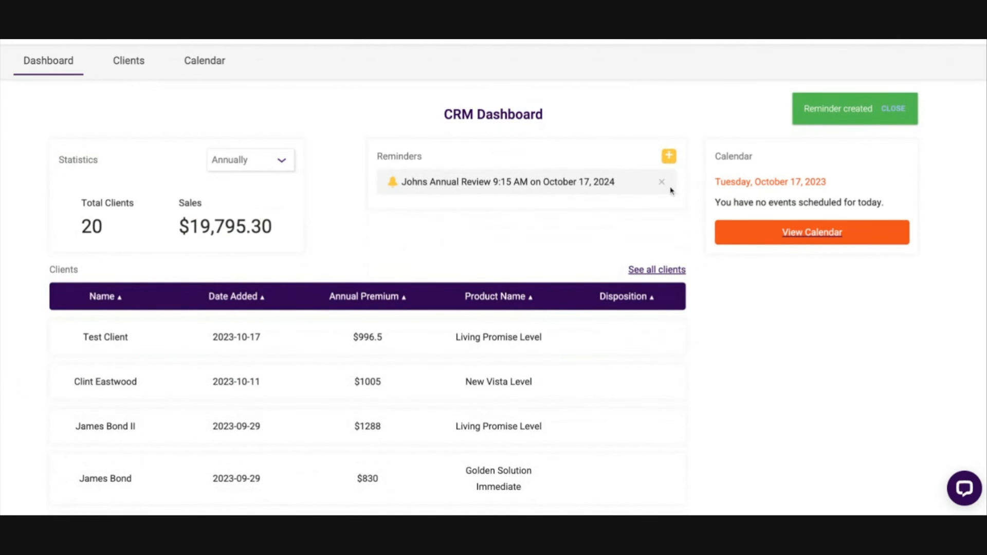
pyautogui.click(662, 185)
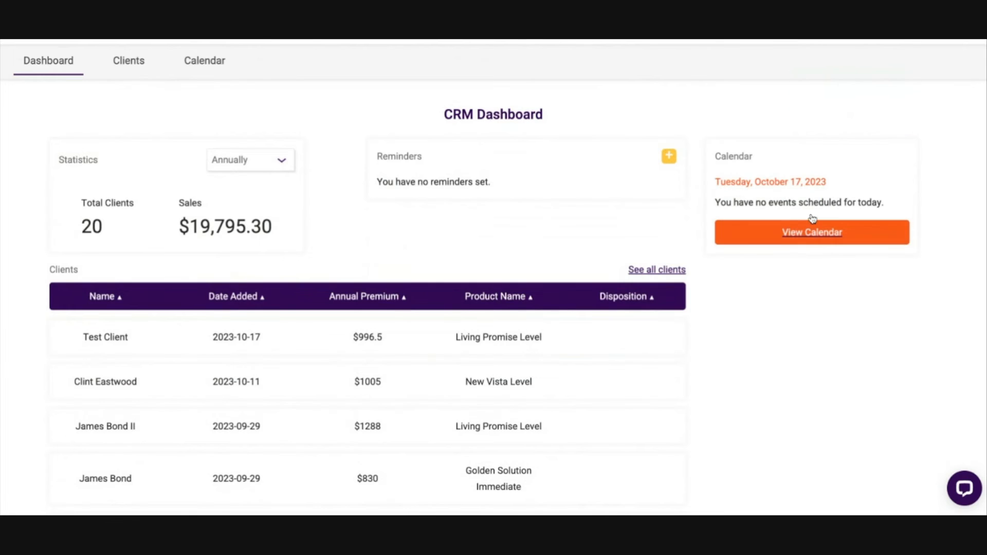
# Step: Open the CRM calendar, look through its weekly and daily views, and return to the monthly view
pyautogui.click(812, 235)
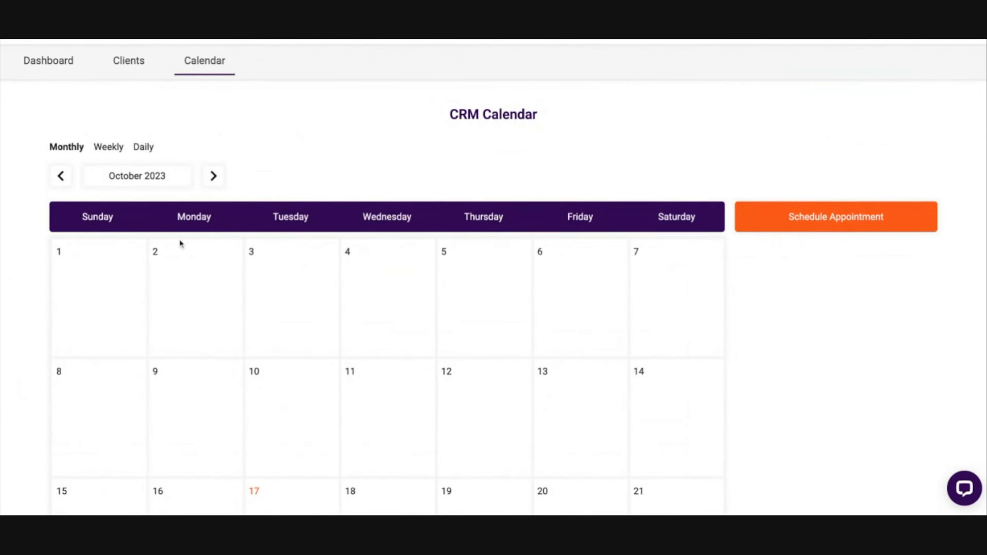
pyautogui.scroll(-2, 308, 189)
pyautogui.click(71, 96)
pyautogui.scroll(3, 148, 128)
pyautogui.click(108, 152)
pyautogui.click(145, 194)
pyautogui.click(76, 191)
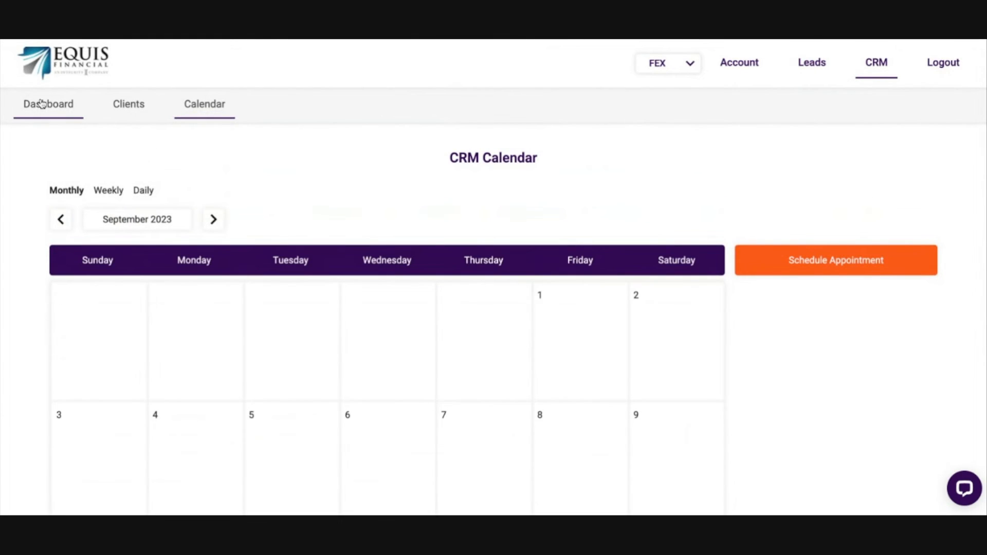
# Step: Open the CRM client list by way of the dashboard and sort it by name
pyautogui.click(41, 104)
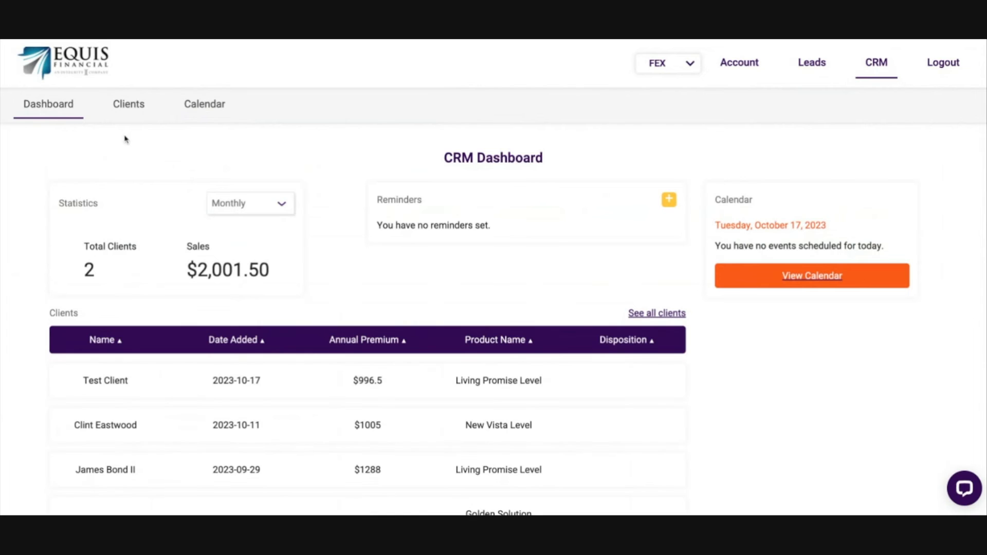
pyautogui.click(137, 105)
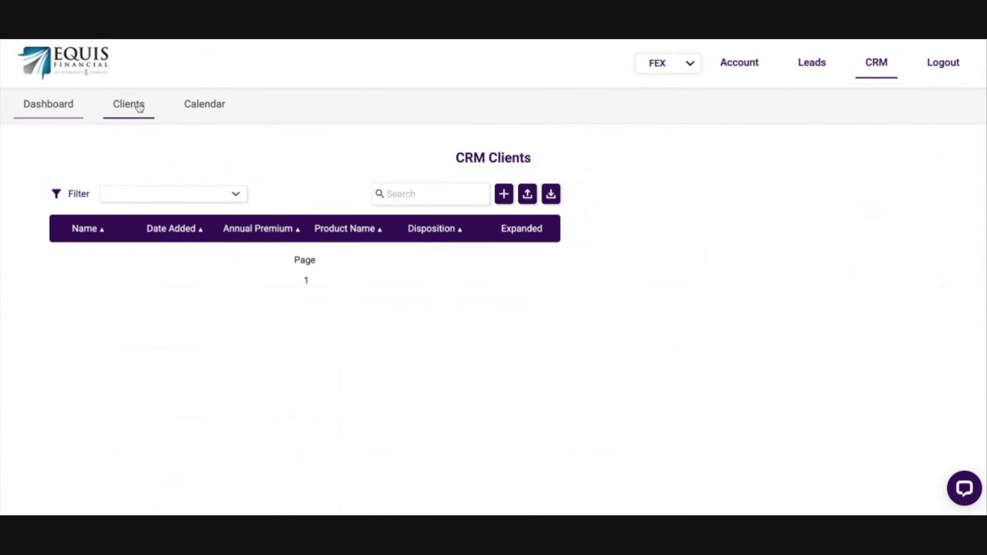
pyautogui.scroll(-2, 627, 271)
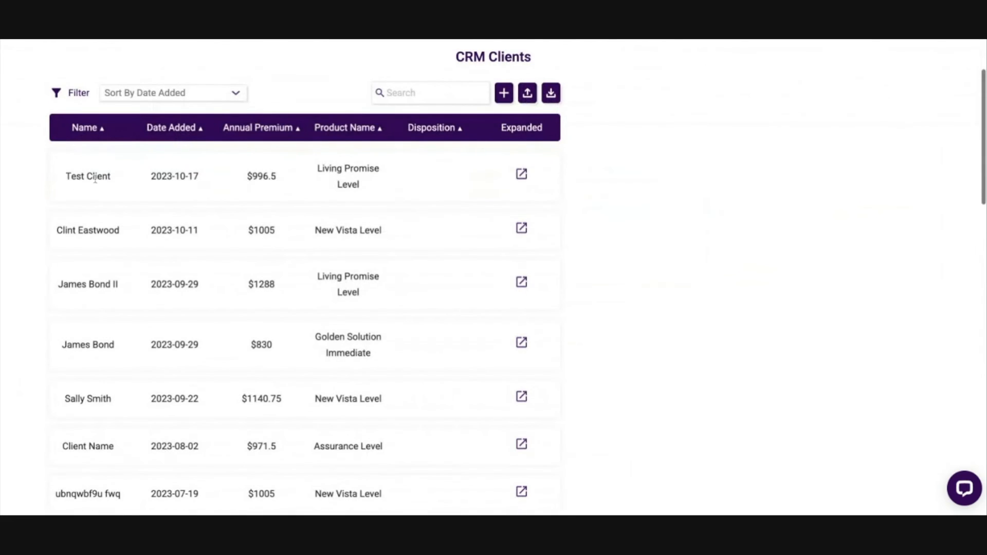
pyautogui.click(152, 93)
pyautogui.click(159, 118)
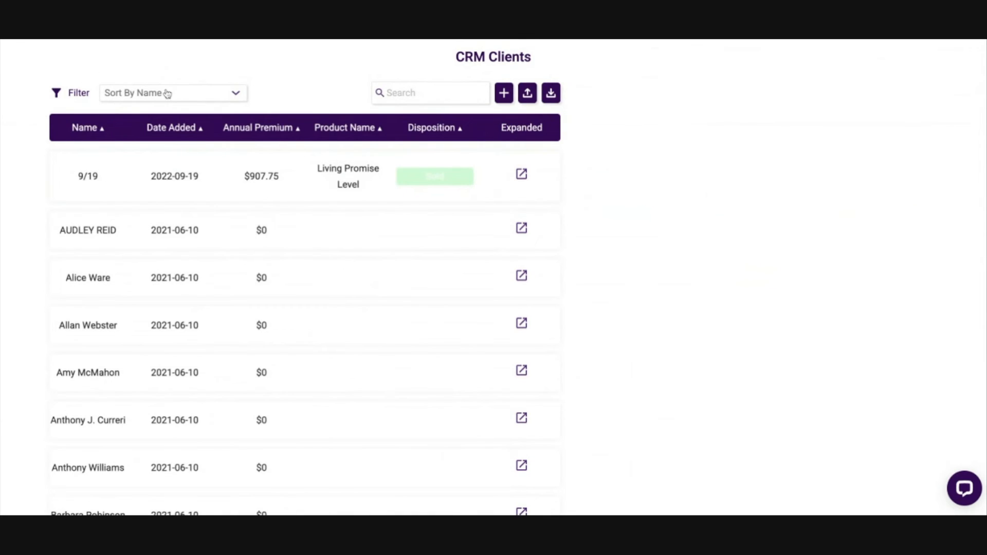
# Step: Sort the client list by annual premium and check the highest entry, and re-sort it by product name
pyautogui.click(167, 94)
pyautogui.click(202, 134)
pyautogui.moveTo(279, 176); pyautogui.dragTo(312, 181)
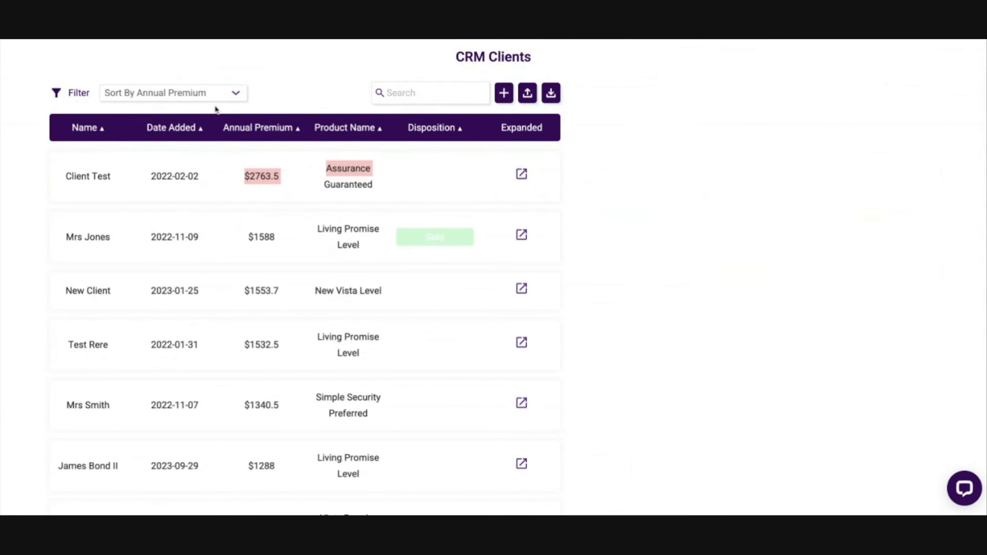
pyautogui.click(201, 98)
pyautogui.click(191, 115)
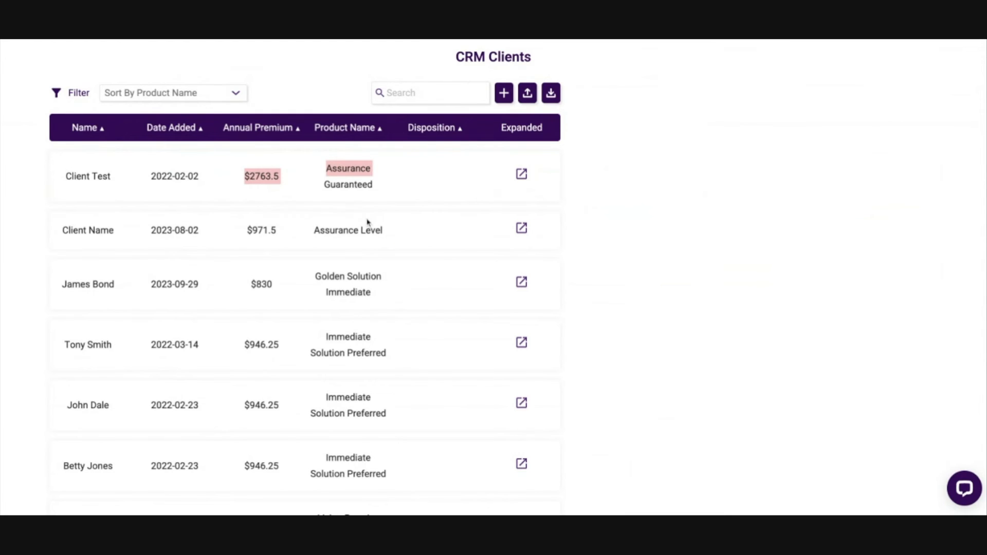
pyautogui.click(721, 155)
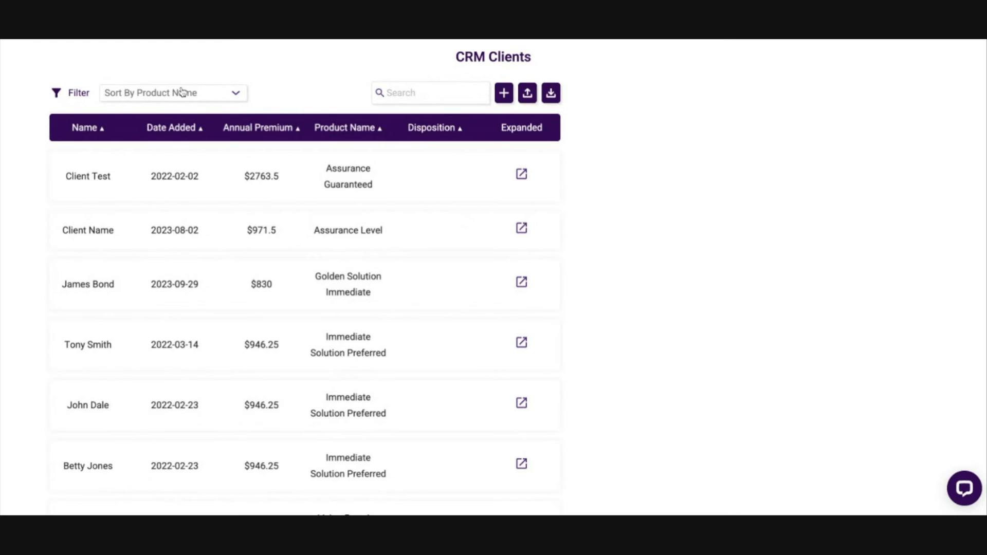
# Step: Sort the clients by disposition and look through their disposition labels
pyautogui.click(184, 126)
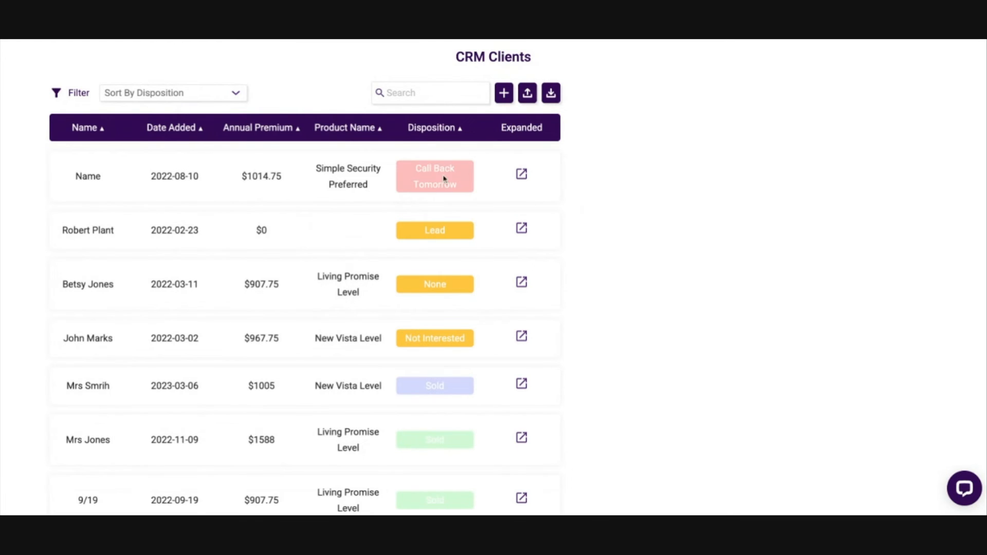
pyautogui.scroll(-2, 427, 231)
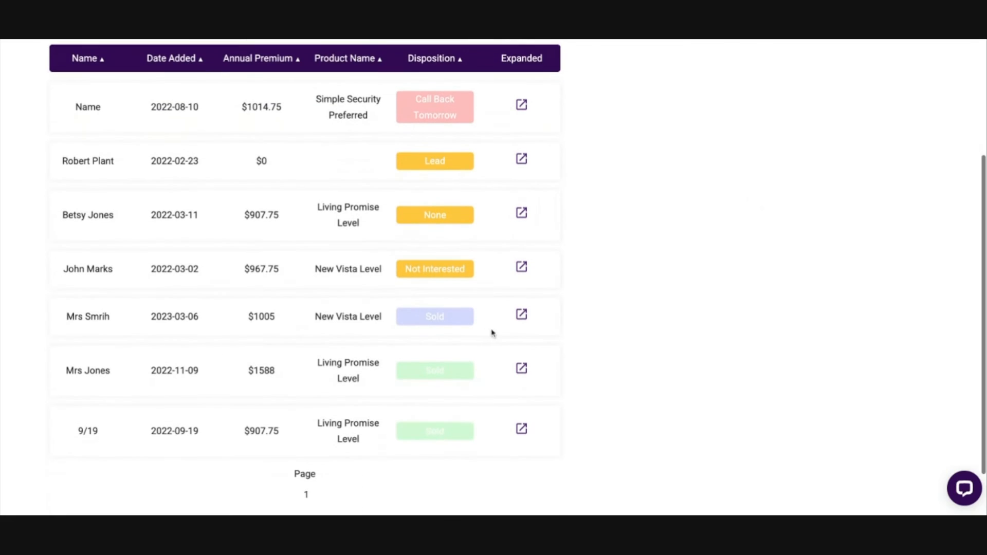
pyautogui.scroll(5, 310, 348)
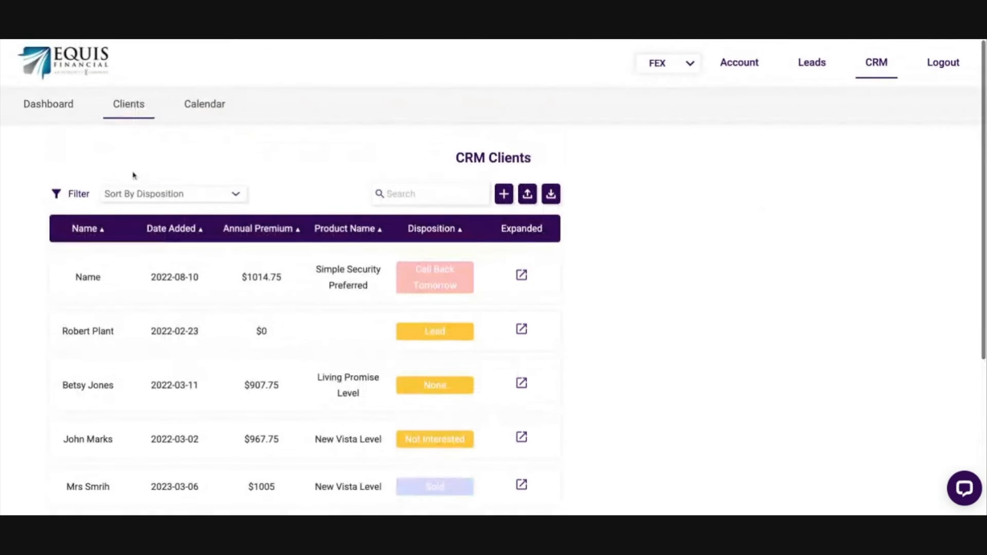
# Step: Sort the client list by date added and look through the most recent entries
pyautogui.click(143, 193)
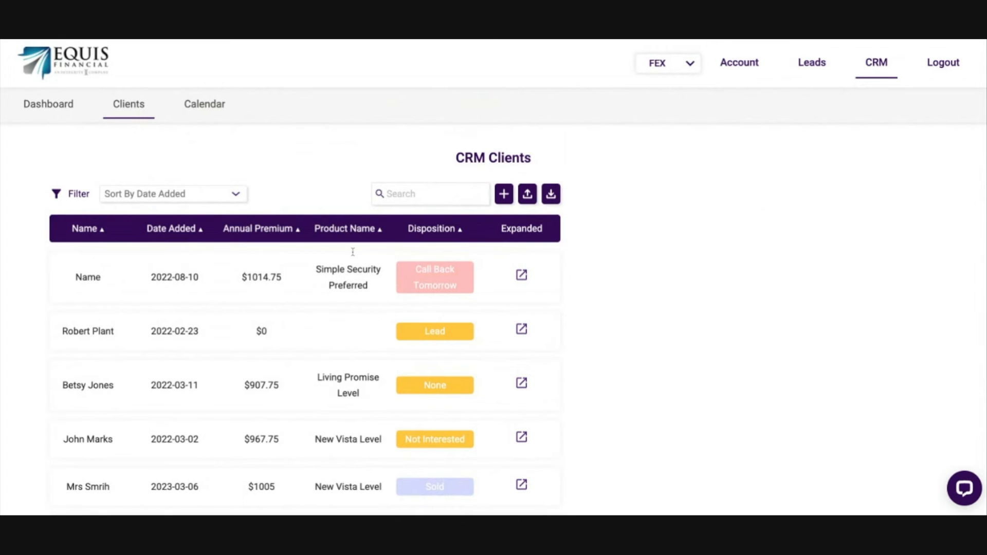
pyautogui.scroll(-2, 667, 289)
pyautogui.scroll(1, 648, 252)
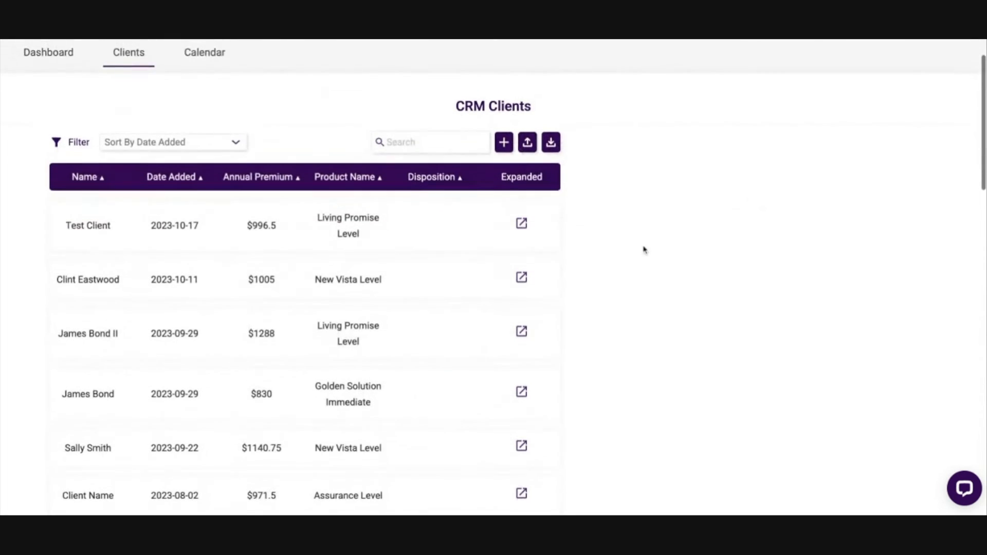
pyautogui.scroll(-2, 648, 249)
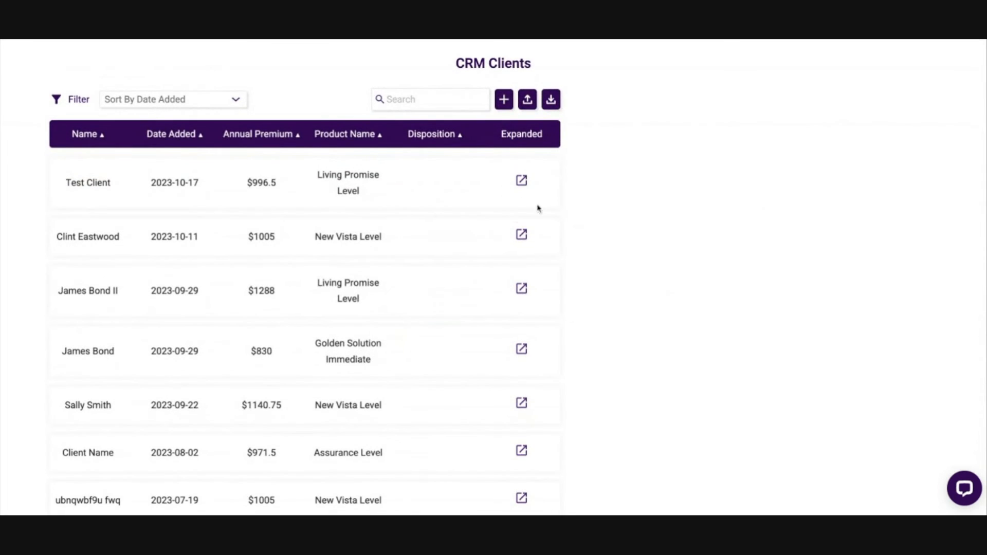
# Step: Expand the most recently added client's record and review its past and upcoming appointments
pyautogui.click(524, 184)
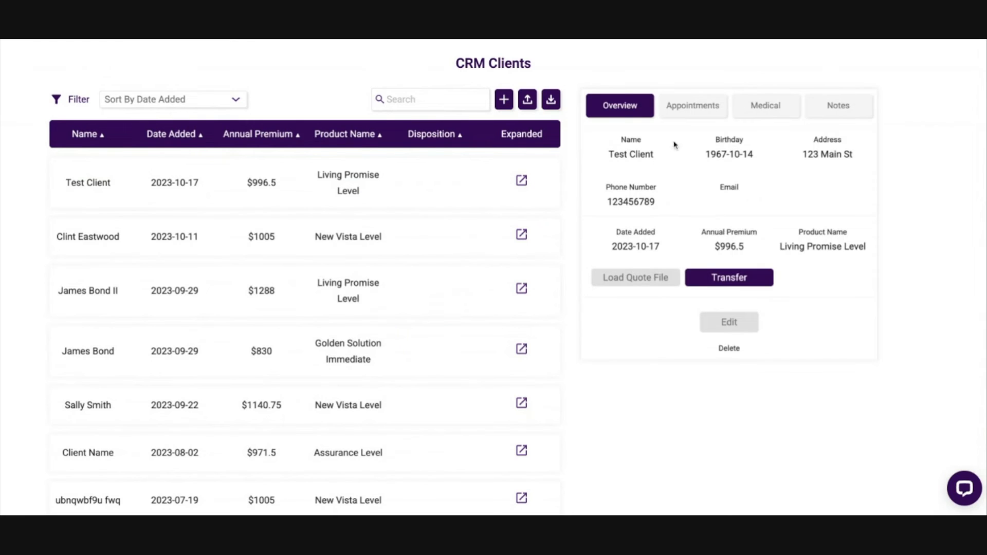
pyautogui.click(696, 104)
pyautogui.moveTo(601, 149); pyautogui.dragTo(667, 150)
pyautogui.moveTo(591, 195); pyautogui.dragTo(685, 193)
pyautogui.click(728, 193)
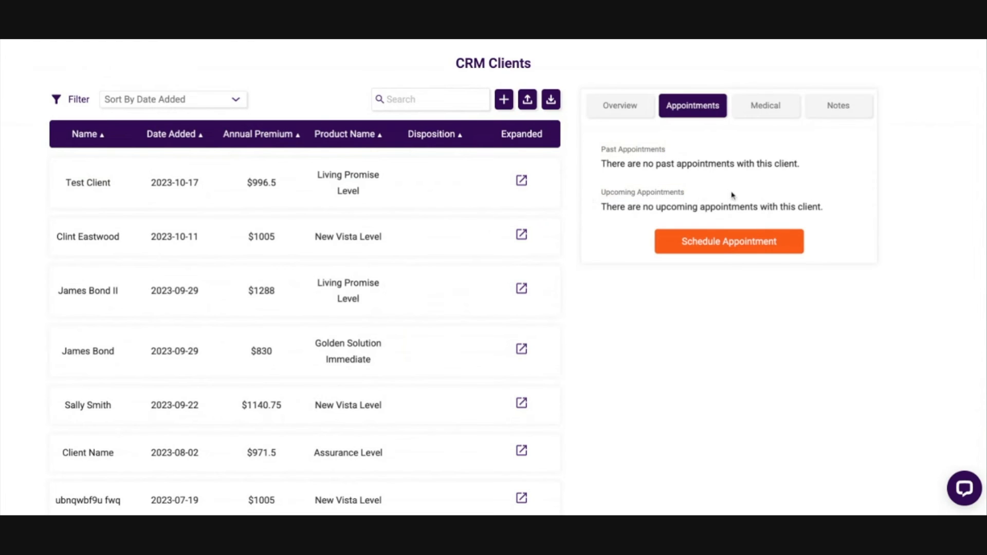
# Step: Review the client's medical information and notes, and return to the record's overview
pyautogui.click(766, 116)
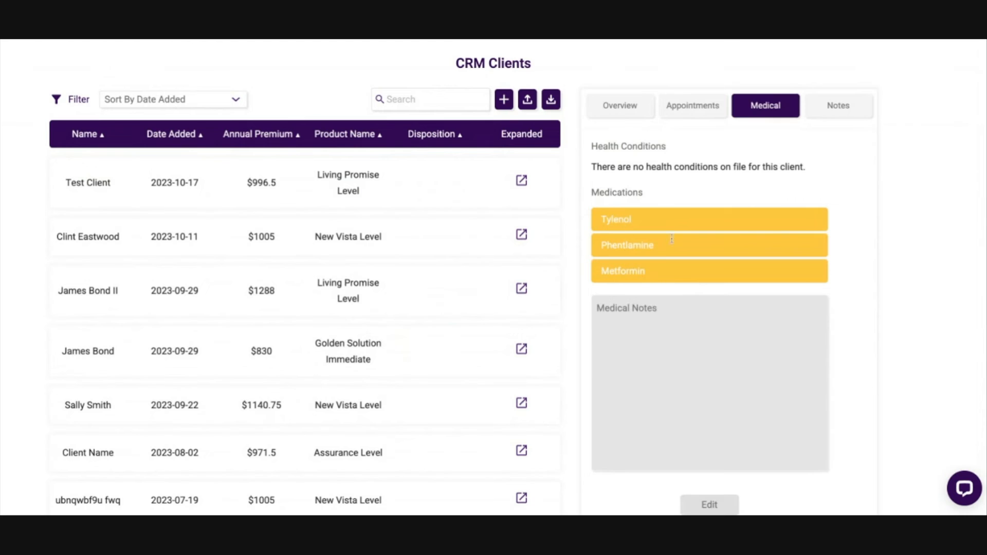
pyautogui.click(843, 108)
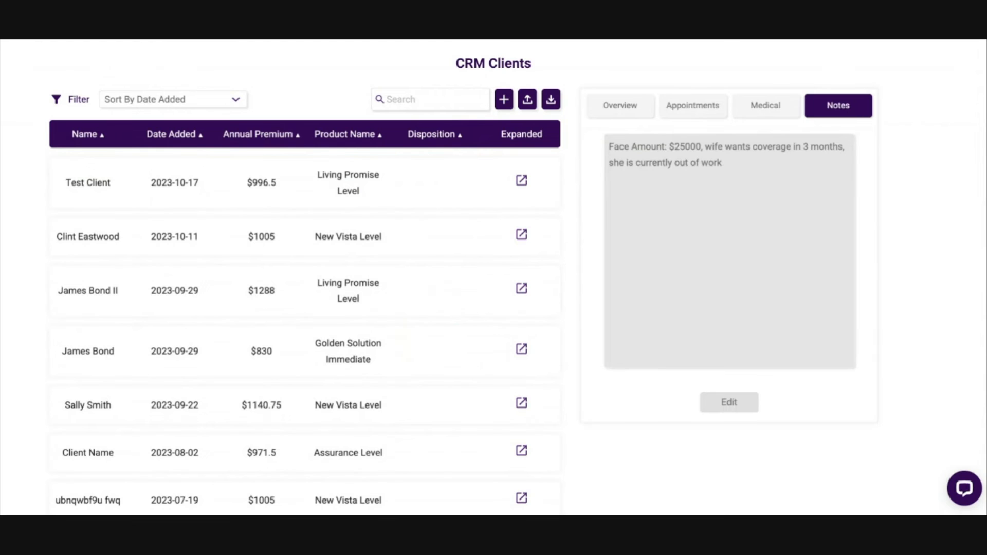
pyautogui.click(620, 107)
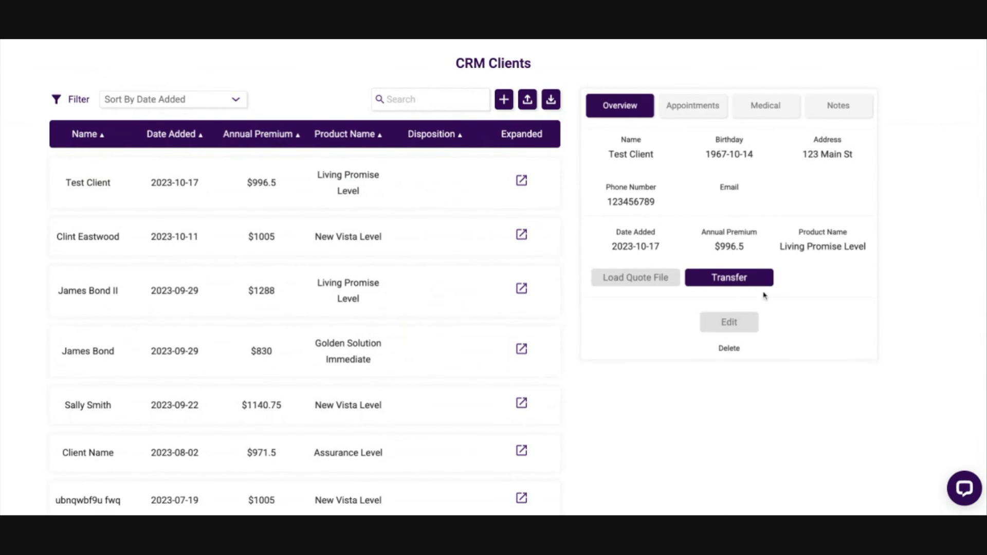
# Step: Check the Transfer to Agent form without transferring, and load the client's quote file into the quoter before returning to the record
pyautogui.click(738, 279)
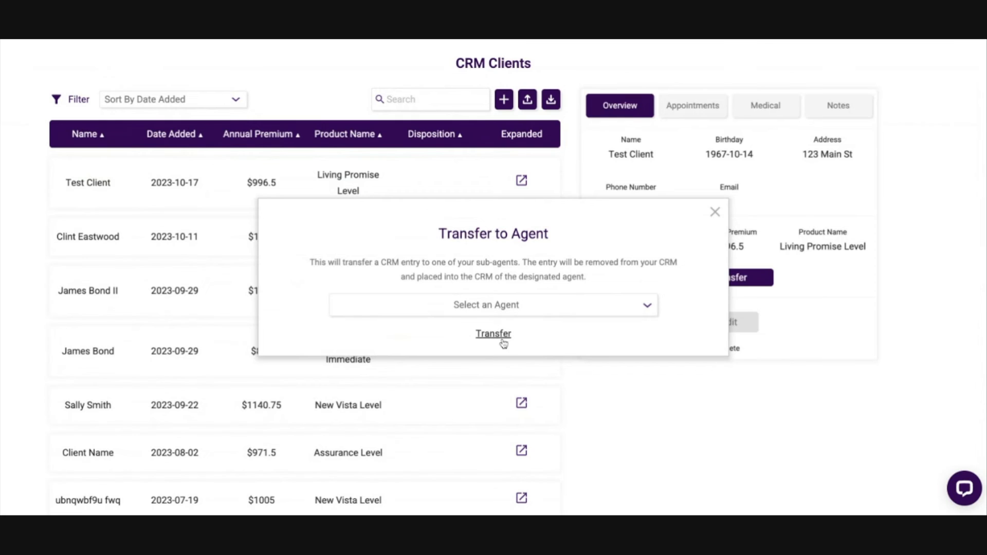
pyautogui.click(714, 213)
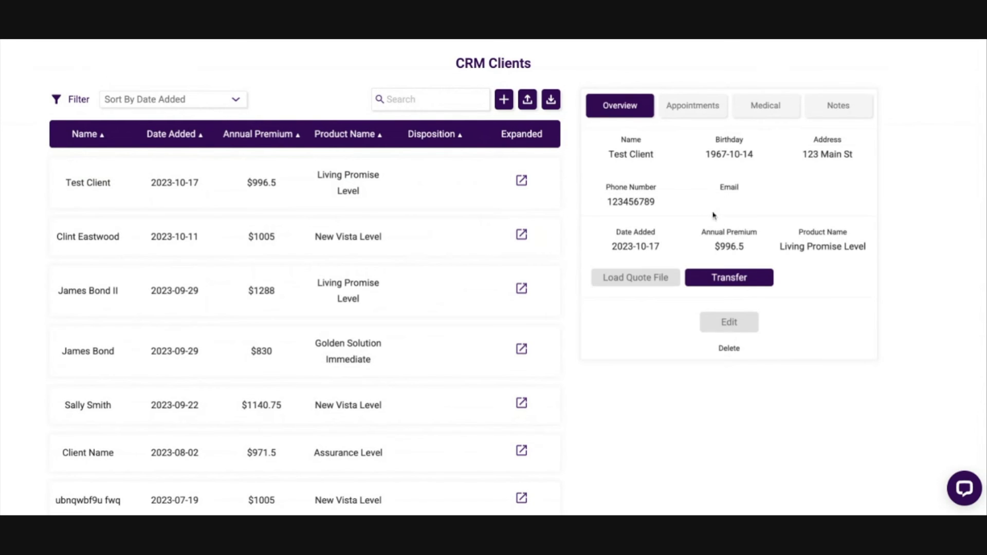
pyautogui.click(628, 282)
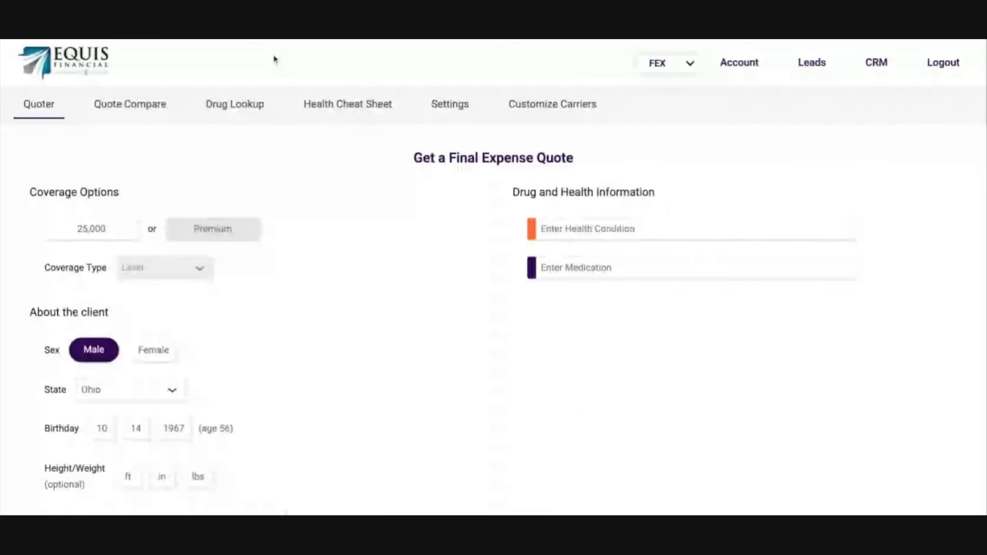
pyautogui.scroll(-2, 241, 443)
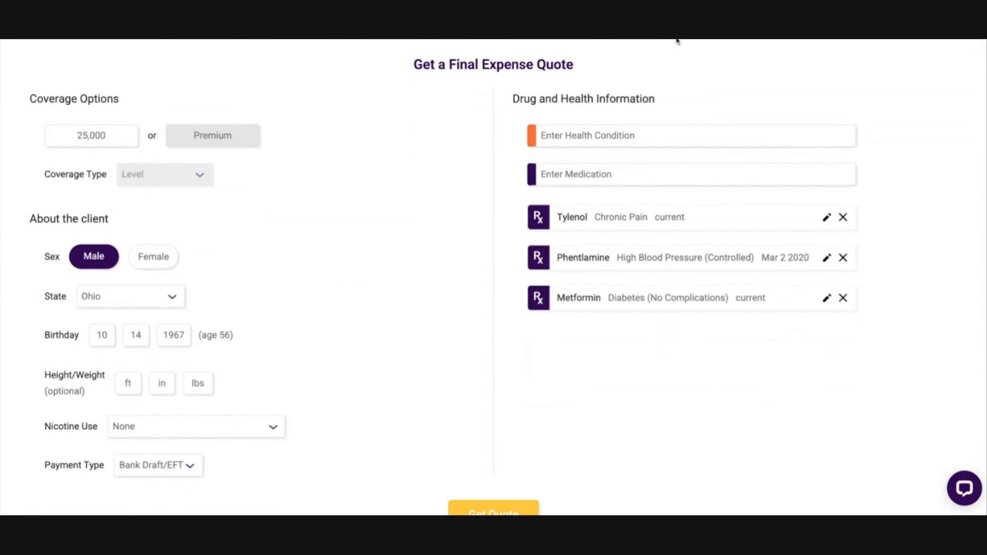
pyautogui.hotkey('alt', 'Left')
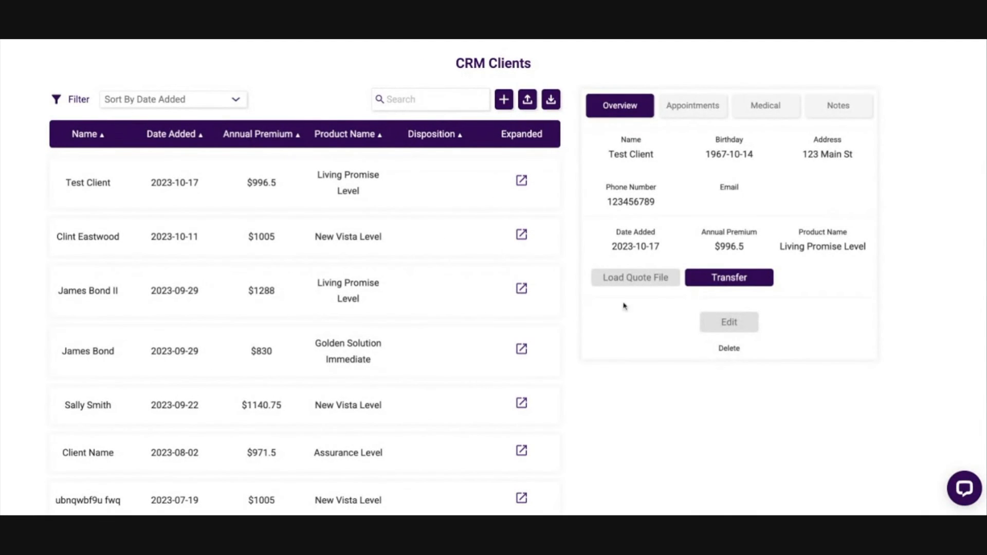
# Step: Start editing the client's record and set the disposition to Not Interested
pyautogui.click(738, 324)
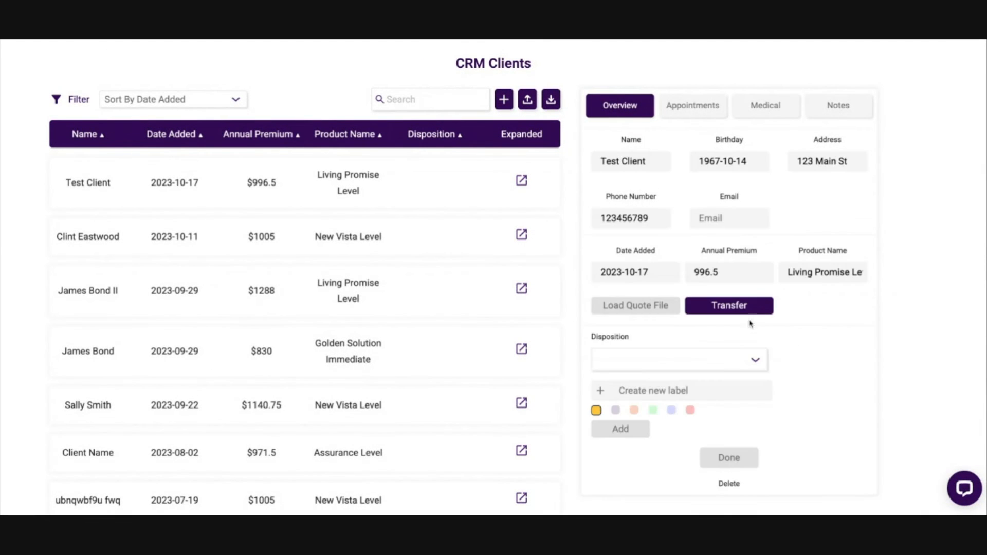
pyautogui.scroll(-1, 800, 342)
pyautogui.click(639, 293)
pyautogui.click(725, 319)
pyautogui.click(648, 292)
pyautogui.click(659, 306)
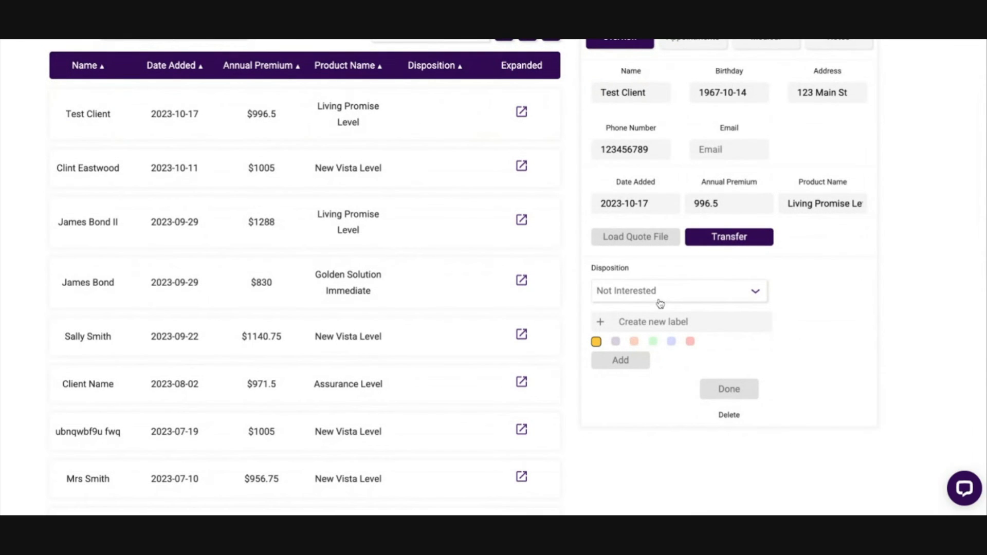
# Step: Try out other existing disposition labels on the client's record
pyautogui.click(655, 291)
pyautogui.click(667, 292)
pyautogui.click(667, 292)
pyautogui.click(668, 303)
pyautogui.click(668, 292)
# Step: Create a light red disposition label named "Bad lead" for the client and save the record
pyautogui.click(673, 309)
pyautogui.write('Bad lead')
pyautogui.click(690, 341)
pyautogui.click(630, 363)
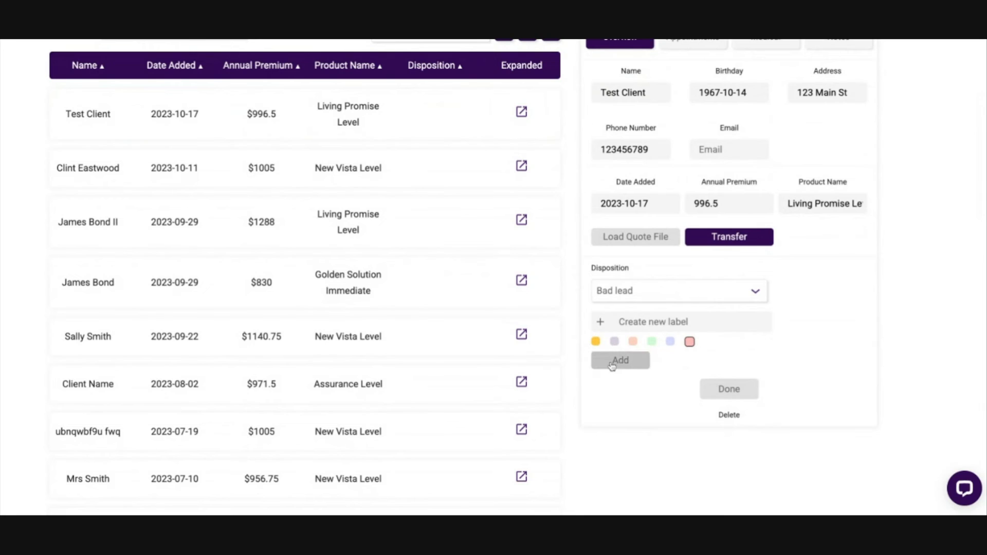
pyautogui.click(719, 390)
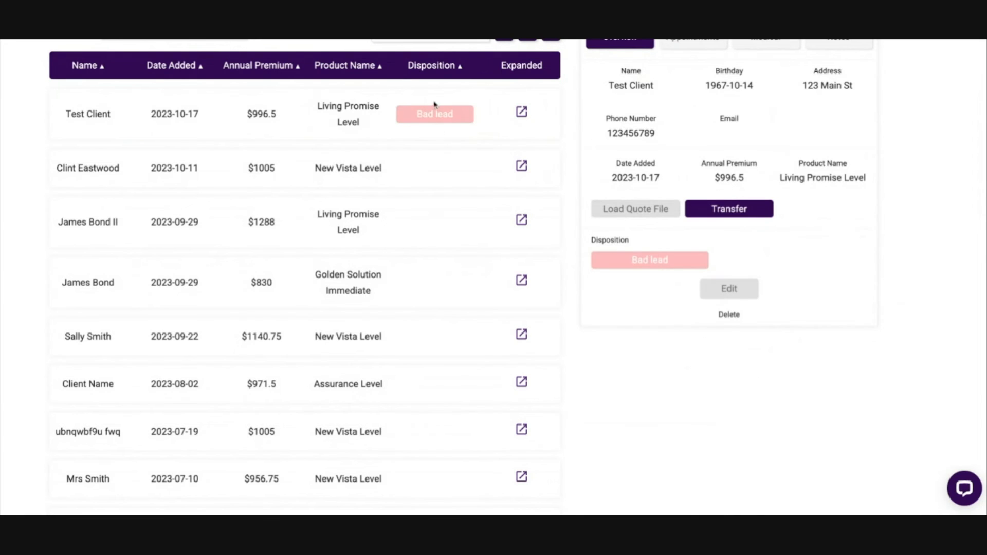
# Step: Delete the client labelled "Bad lead" from the CRM and confirm the deletion
pyautogui.scroll(2, 744, 267)
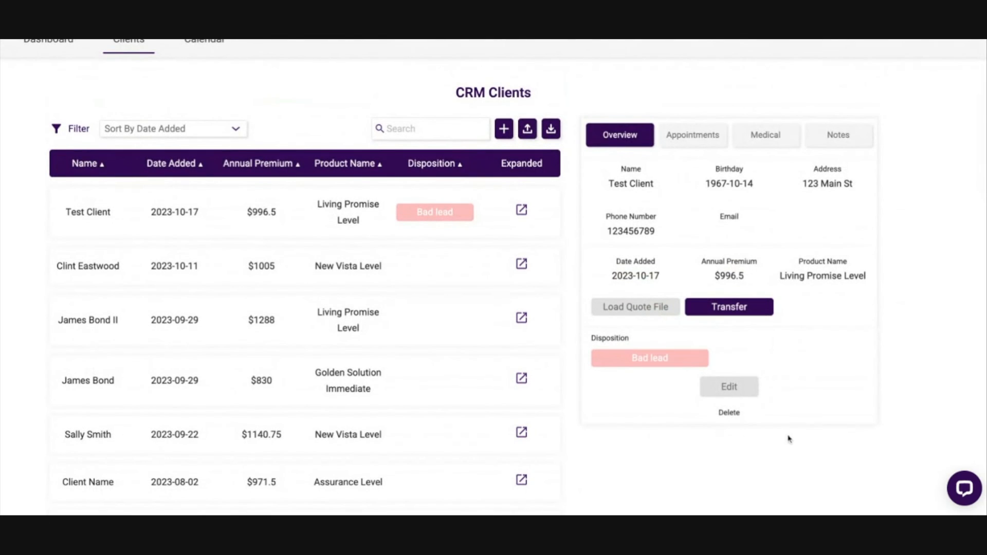
pyautogui.click(734, 413)
pyautogui.click(720, 430)
pyautogui.scroll(2, 694, 329)
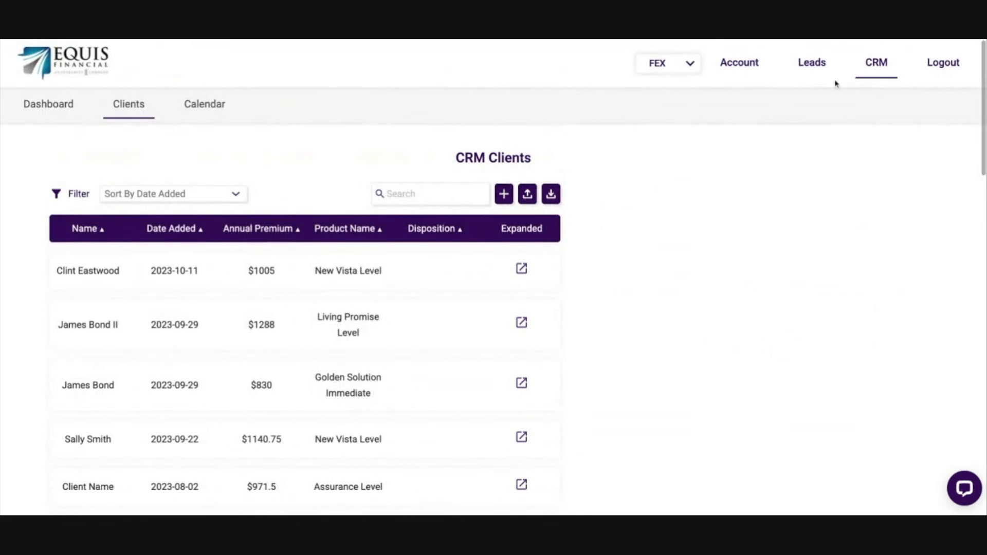
# Step: Check the option for adding a client, view the dashboard statistics, and return to the client list
pyautogui.click(504, 196)
pyautogui.click(51, 113)
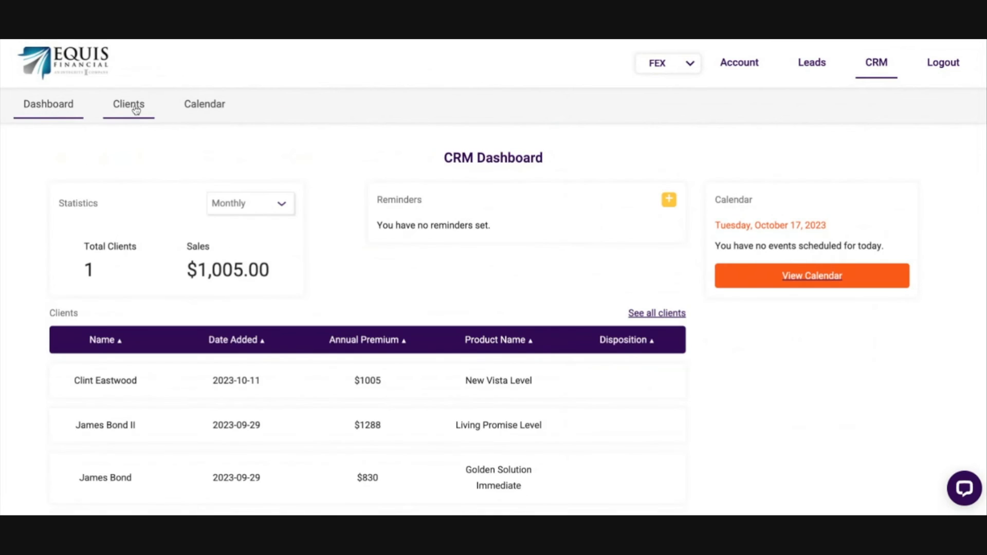
pyautogui.click(136, 110)
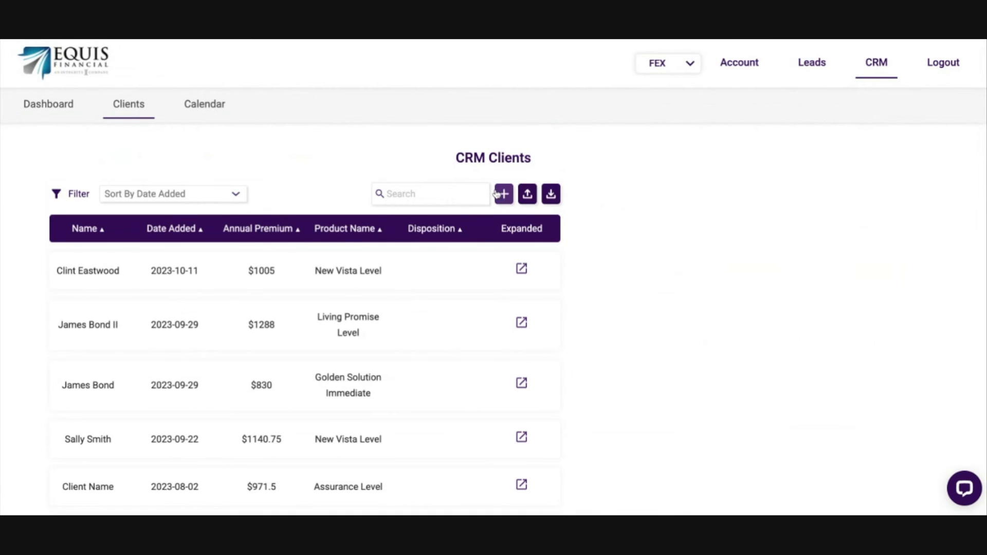
# Step: Open the client CSV import, examine which column headers it accepts, and close it without uploading a file
pyautogui.click(528, 195)
pyautogui.tripleClick(451, 236)
pyautogui.click(571, 237)
pyautogui.moveTo(368, 256); pyautogui.dragTo(616, 256)
pyautogui.click(474, 275)
pyautogui.moveTo(343, 273); pyautogui.dragTo(663, 279)
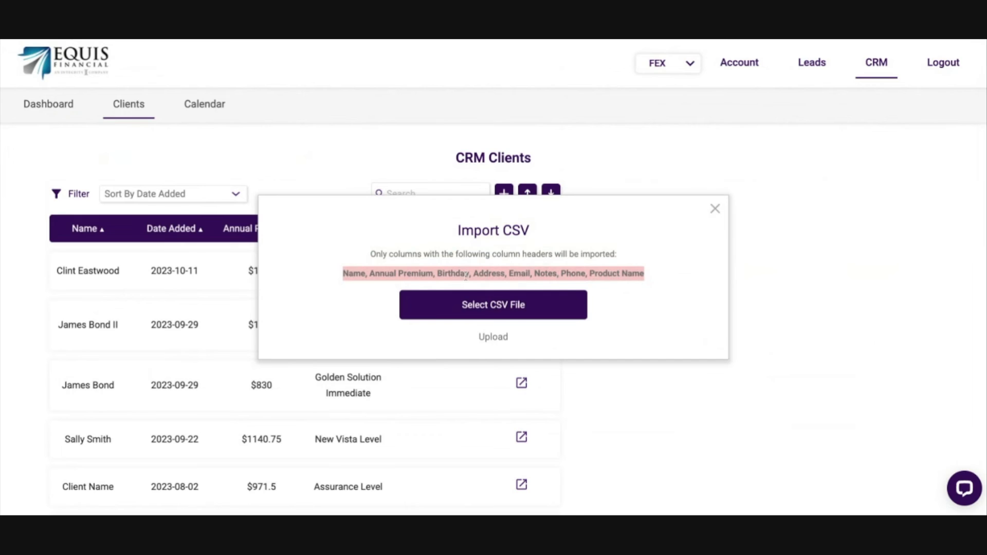
pyautogui.click(614, 276)
pyautogui.moveTo(337, 279); pyautogui.dragTo(690, 285)
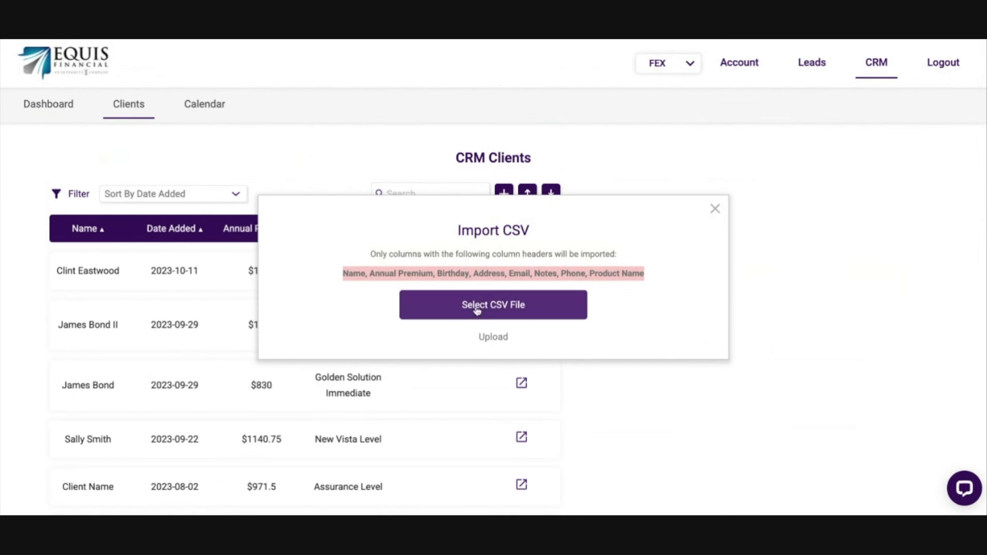
pyautogui.click(715, 210)
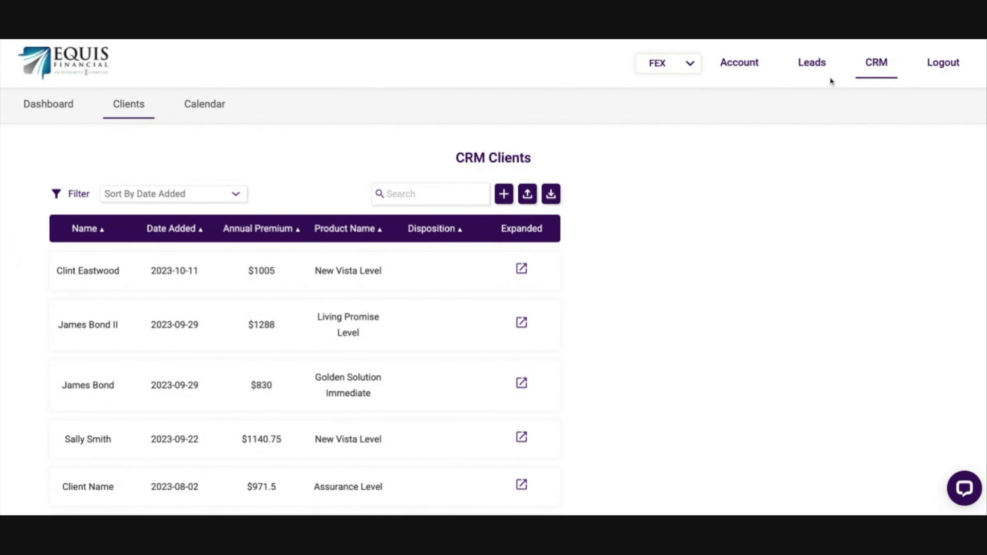
# Step: Leave the CRM client list for the quoter and switch the quoting product from FEX to Term
pyautogui.click(70, 80)
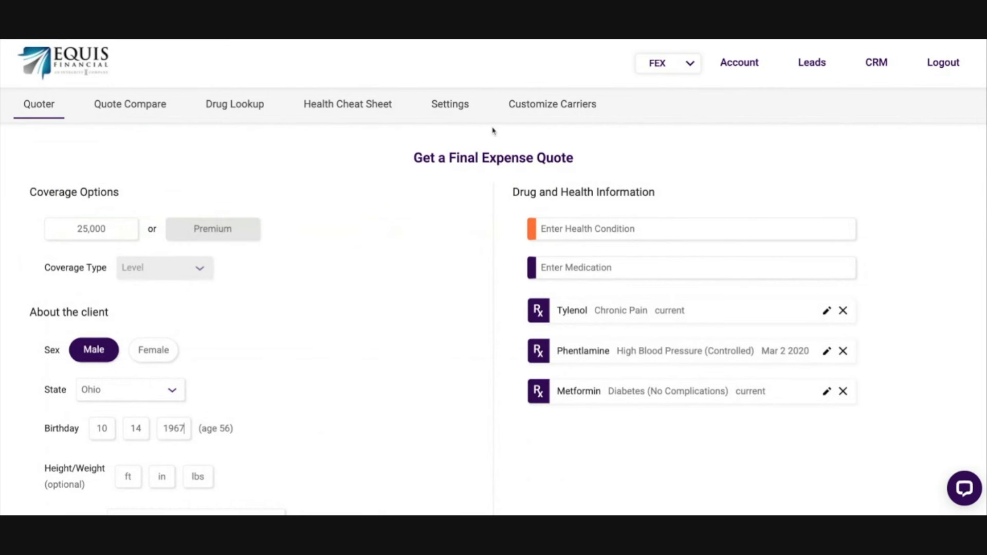
pyautogui.click(675, 70)
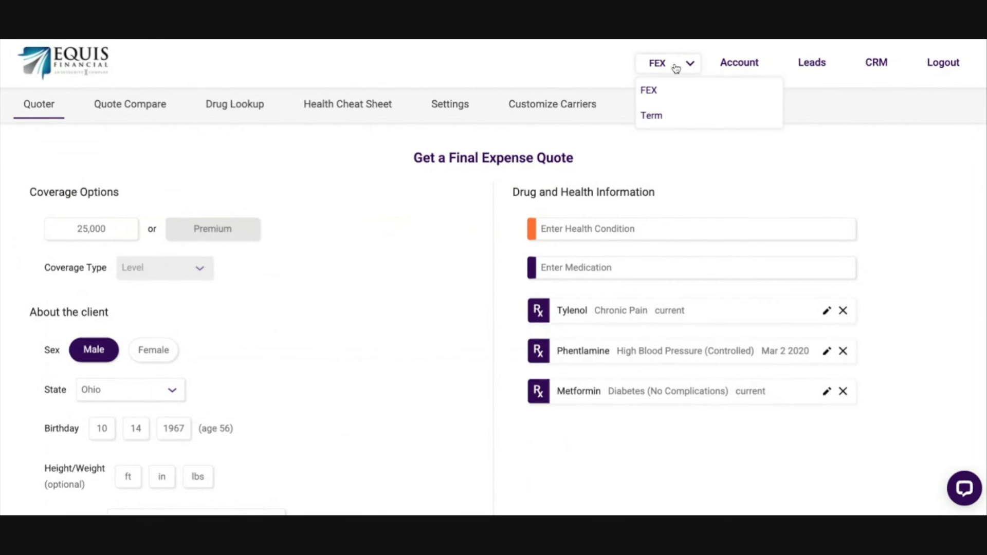
pyautogui.click(675, 110)
pyautogui.click(662, 66)
pyautogui.click(431, 244)
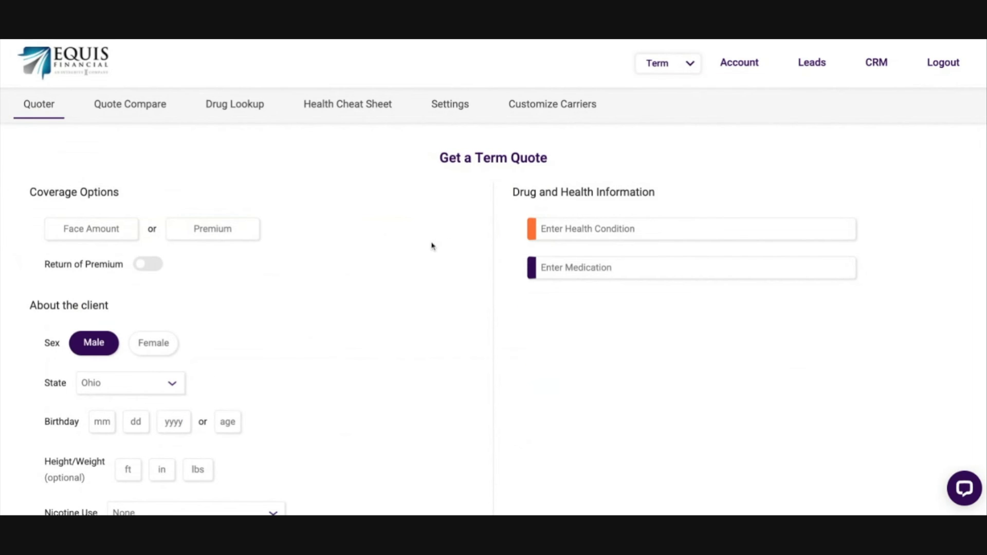
# Step: Look over the prefilled client and health details in the Term quote form and clear its fields
pyautogui.scroll(-3, 433, 245)
pyautogui.scroll(-2, 433, 245)
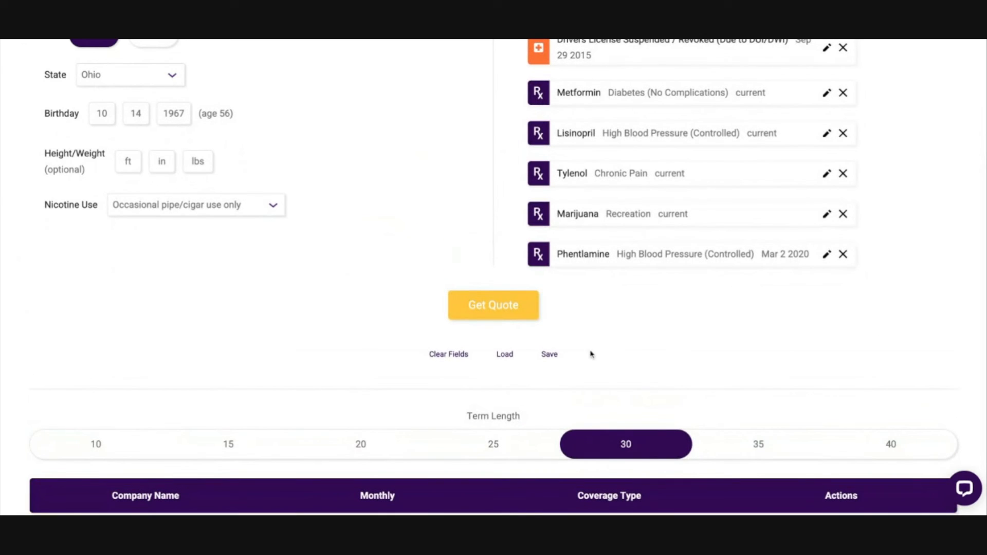
pyautogui.scroll(1, 577, 315)
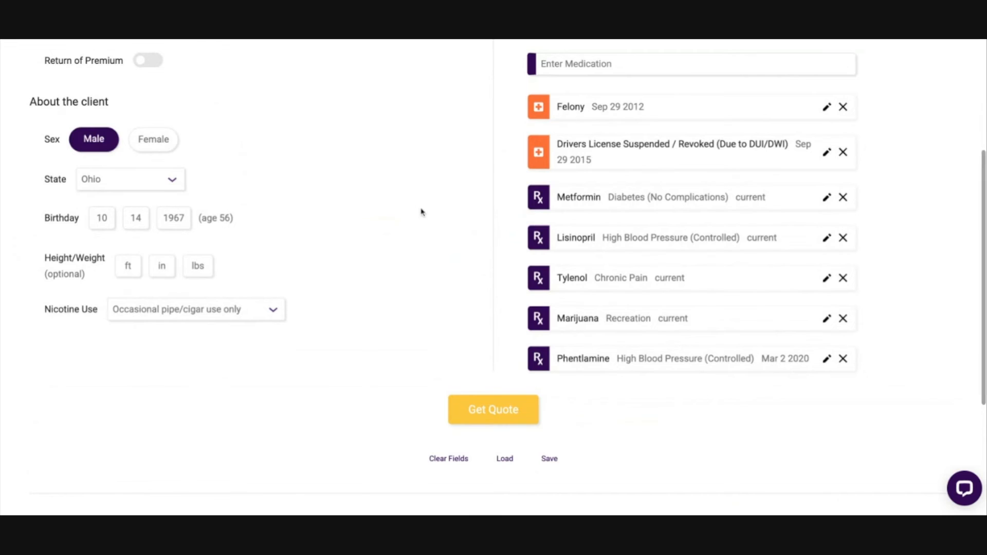
pyautogui.scroll(2, 424, 226)
pyautogui.scroll(-2, 423, 226)
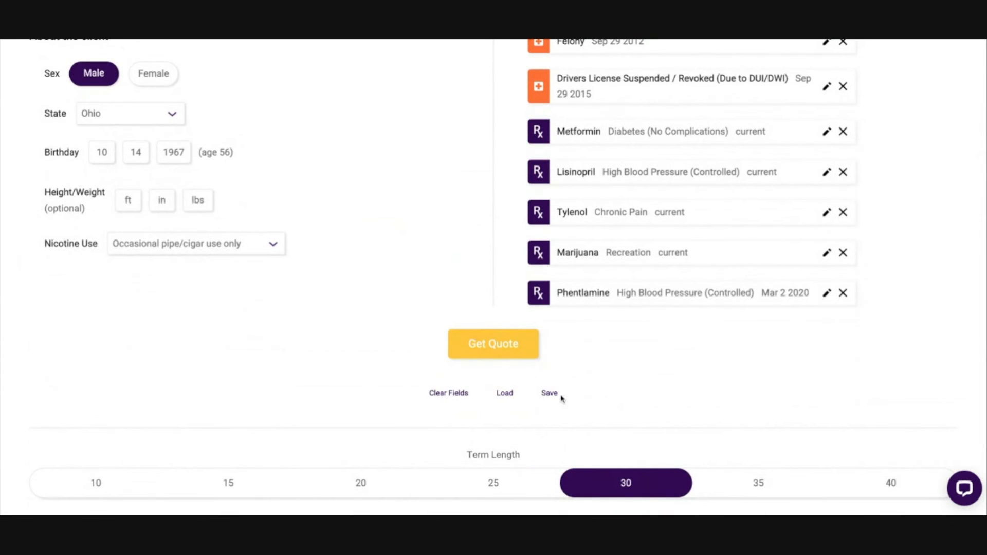
pyautogui.click(447, 393)
pyautogui.scroll(3, 333, 341)
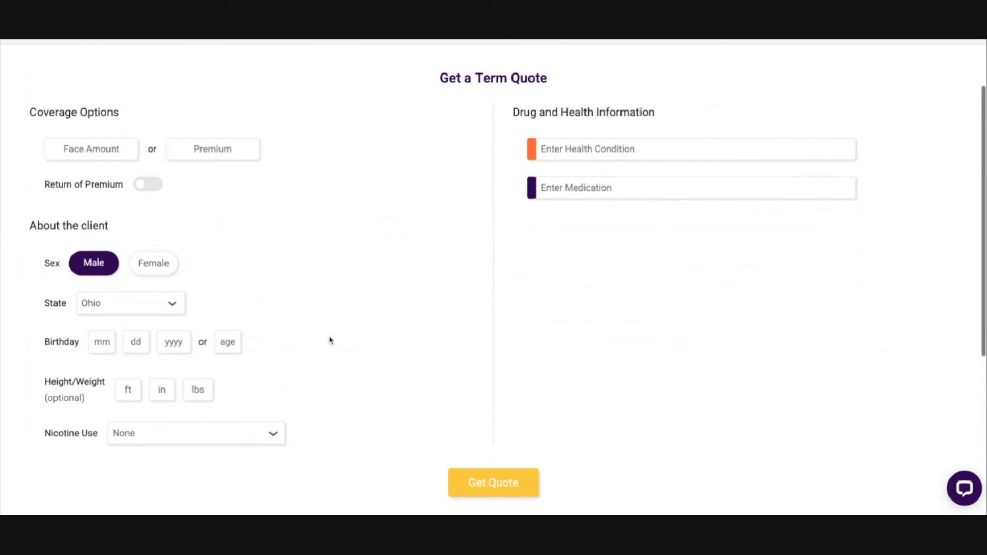
pyautogui.scroll(2, 360, 340)
# Step: Switch the quoter to FEX and back to Term, and check which client details the form holds
pyautogui.click(668, 71)
pyautogui.click(668, 92)
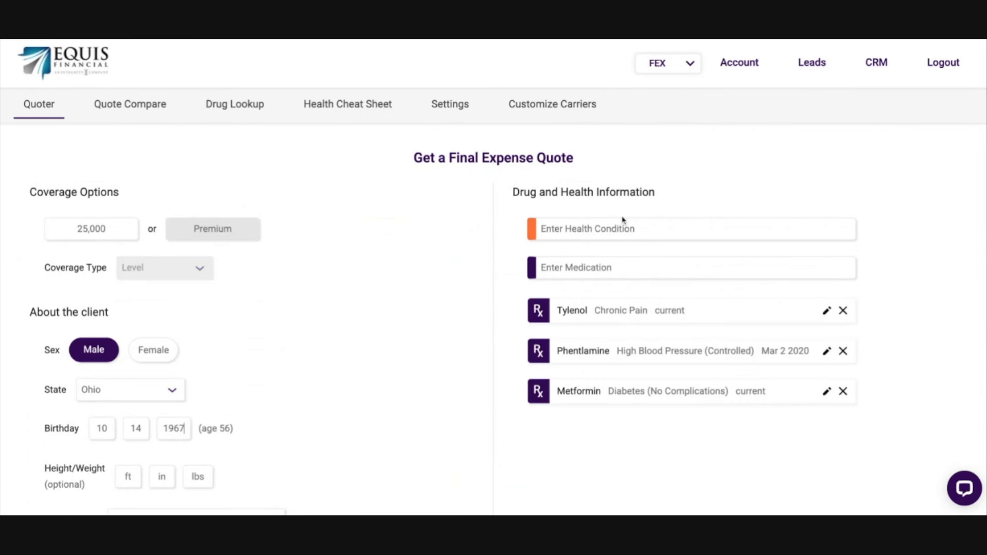
pyautogui.click(659, 67)
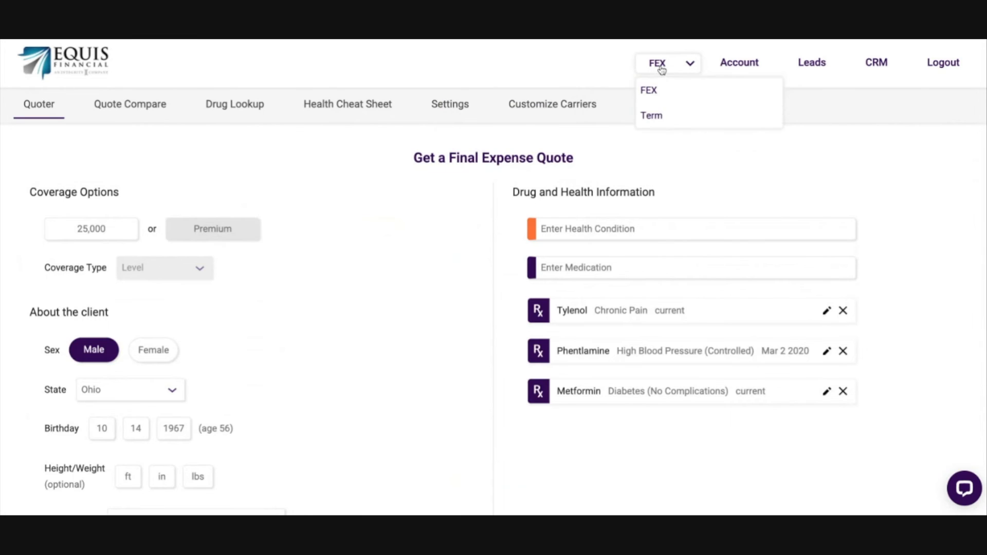
pyautogui.click(656, 115)
pyautogui.scroll(-3, 465, 370)
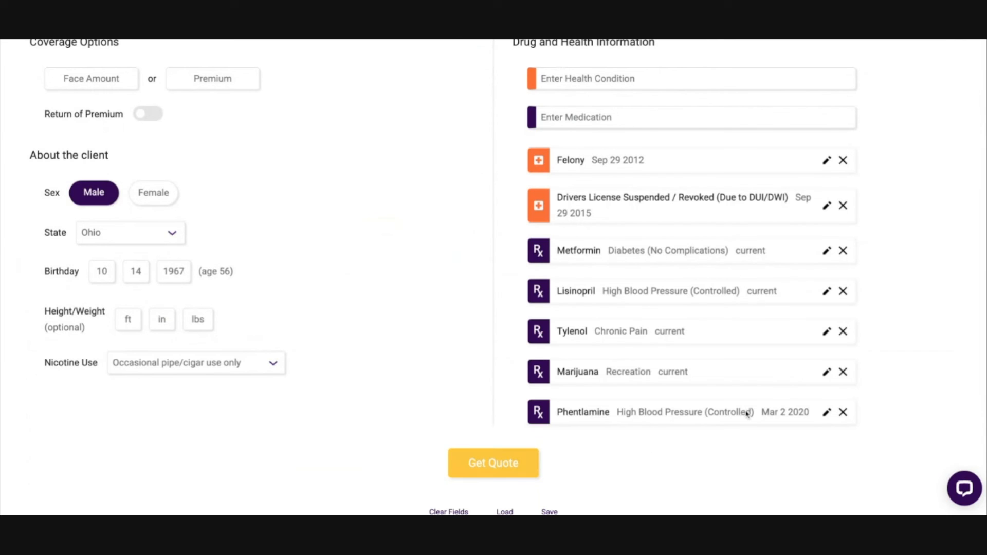
pyautogui.scroll(3, 447, 222)
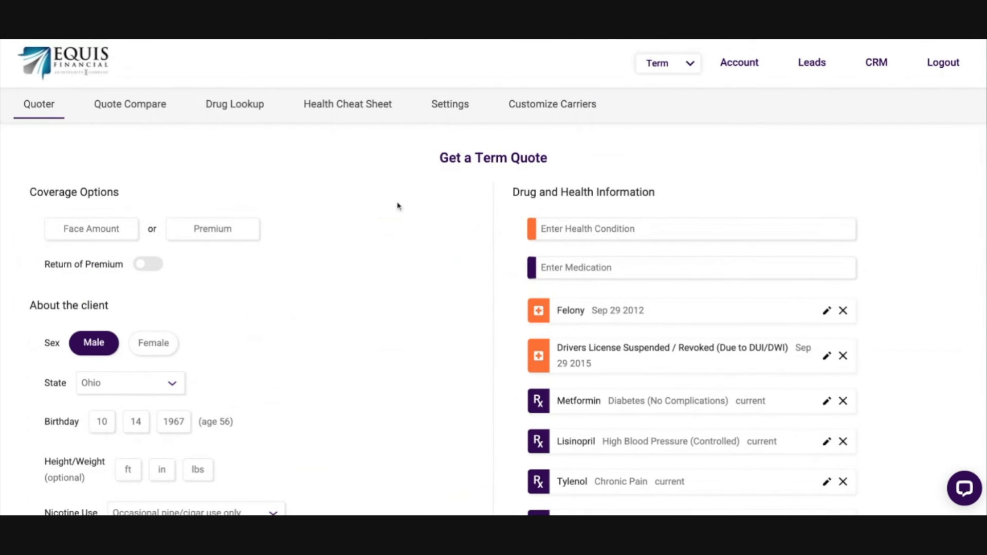
# Step: Clear all fields in the Term quote form
pyautogui.scroll(-2, 454, 391)
pyautogui.scroll(-1, 454, 392)
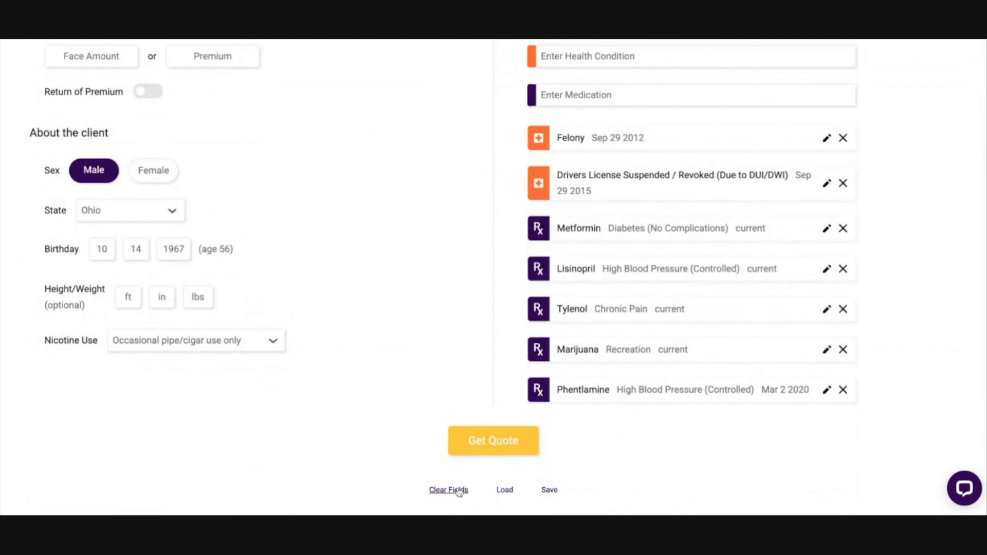
pyautogui.click(459, 490)
pyautogui.scroll(3, 303, 205)
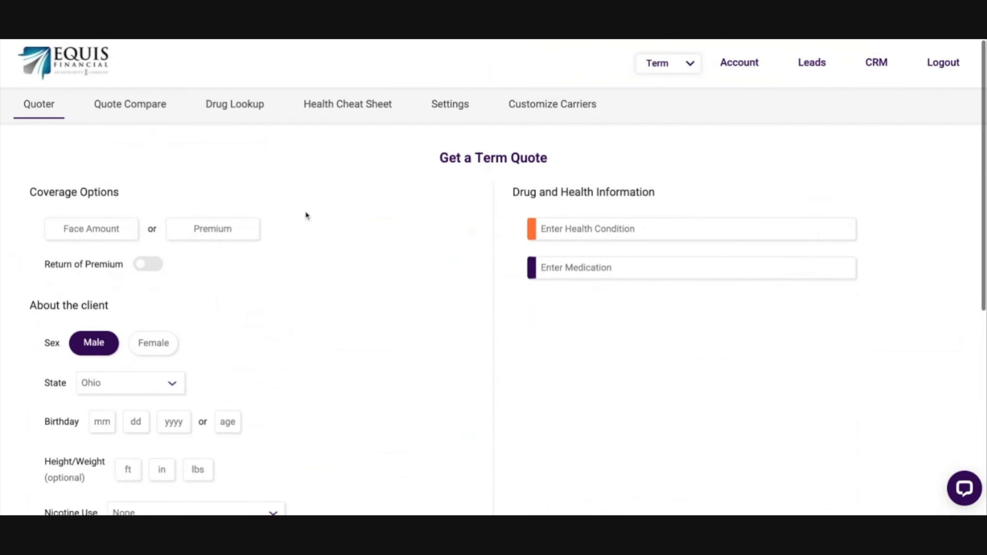
# Step: Open the Term quote comparison and choose Americo (HMS) as the company
pyautogui.click(135, 106)
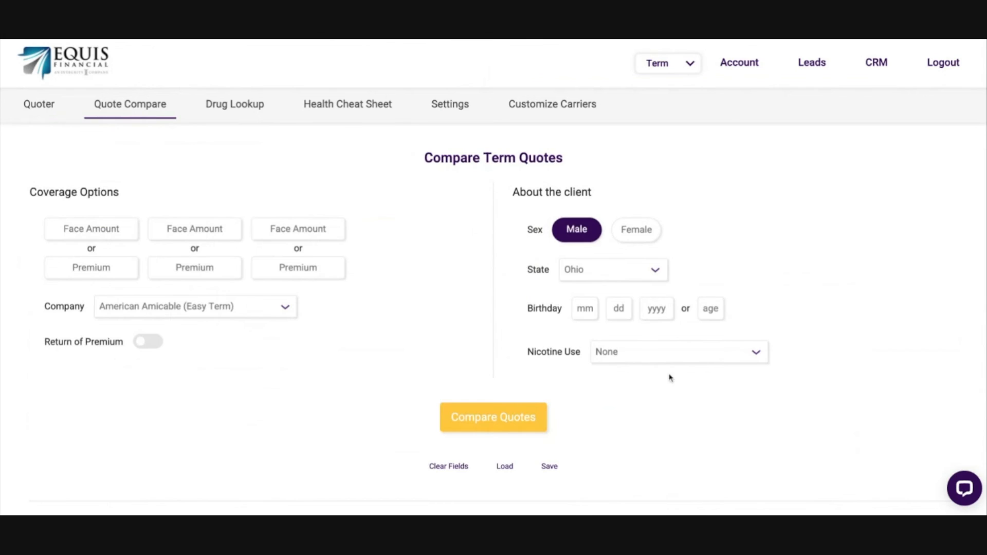
pyautogui.scroll(-3, 807, 498)
pyautogui.scroll(2, 459, 277)
pyautogui.scroll(3, 342, 253)
pyautogui.click(177, 361)
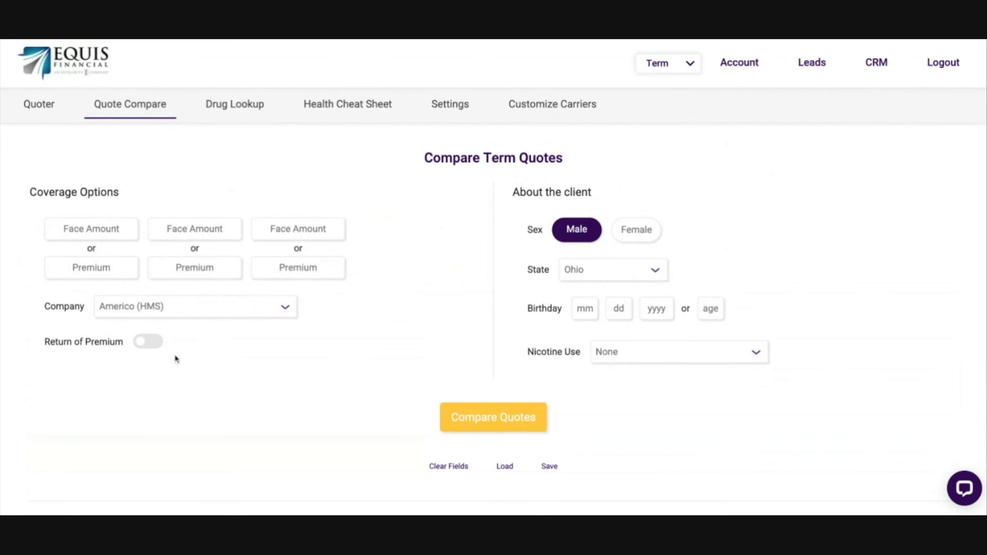
# Step: Enter face amounts of 100,000, 150,000 and 200,000 for the three coverage options
pyautogui.click(78, 228)
pyautogui.write('1000000')
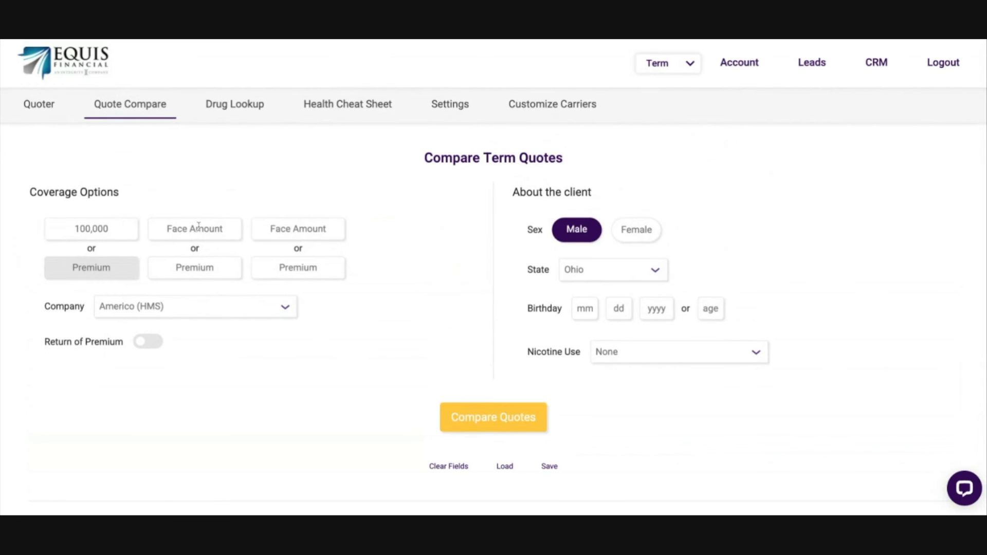
pyautogui.click(198, 228)
pyautogui.write('1500000')
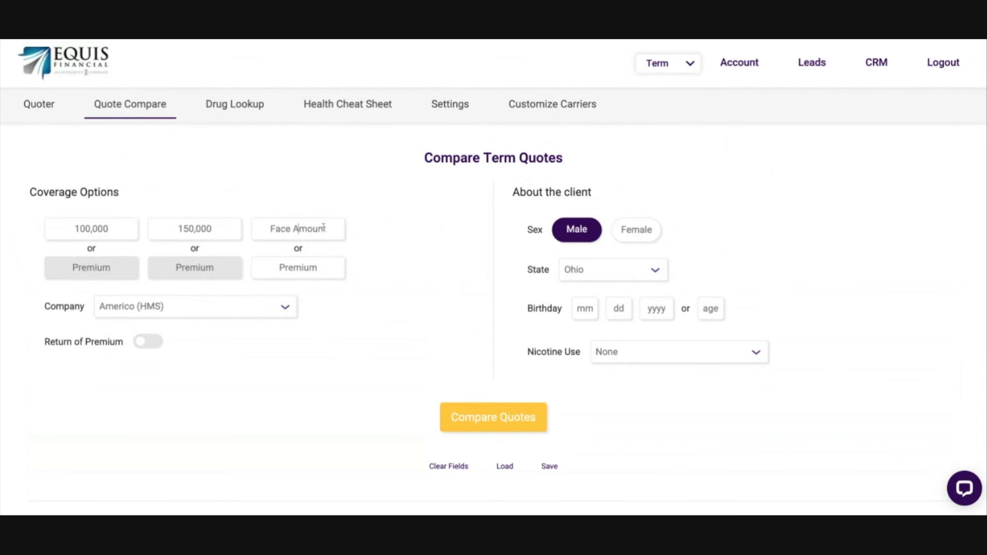
pyautogui.write('2000000')
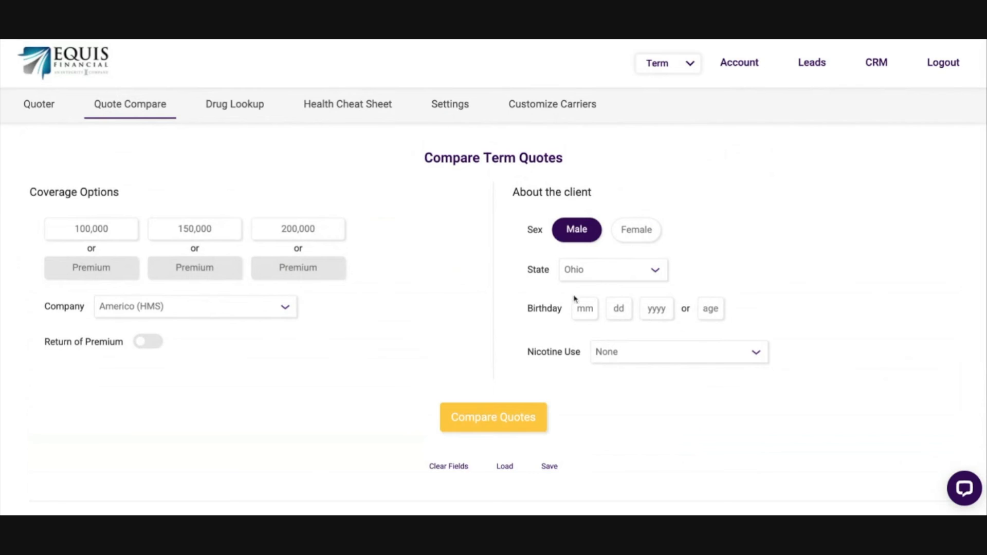
# Step: Enter the client's date of birth and run the Term quote comparison
pyautogui.click(584, 308)
pyautogui.write('10 14 ')
pyautogui.write('1980')
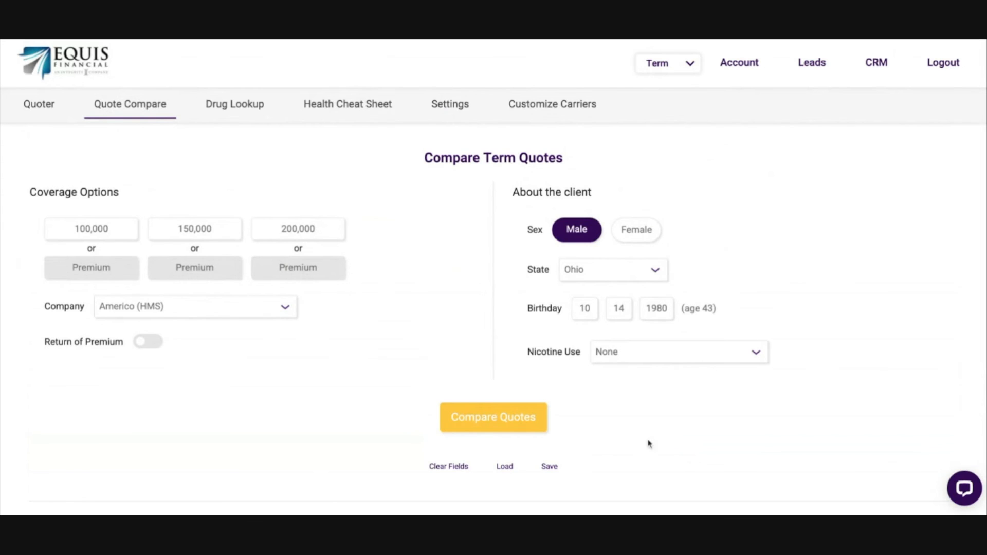
pyautogui.click(494, 417)
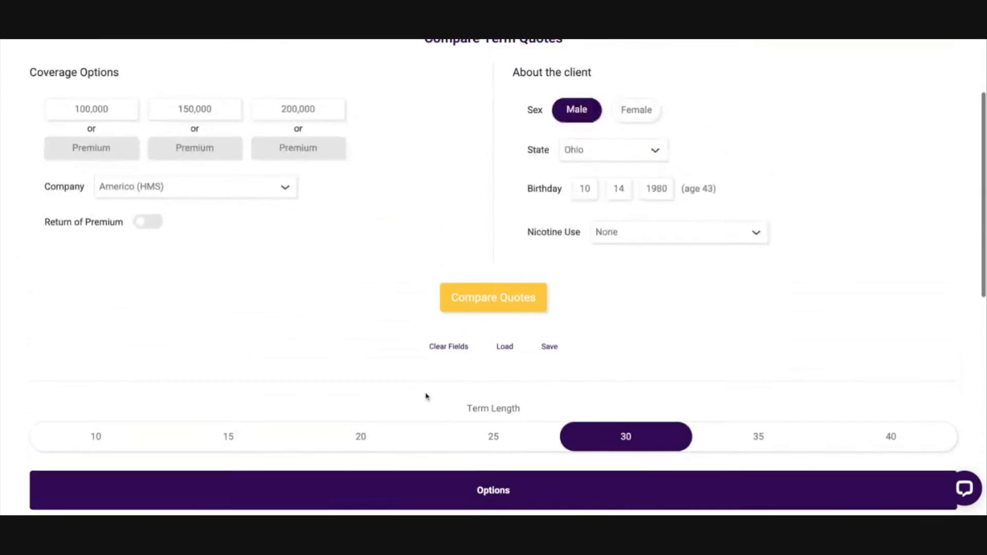
# Step: Review the compared options for term lengths of 10, 40 and 30 years
pyautogui.scroll(-1, 518, 303)
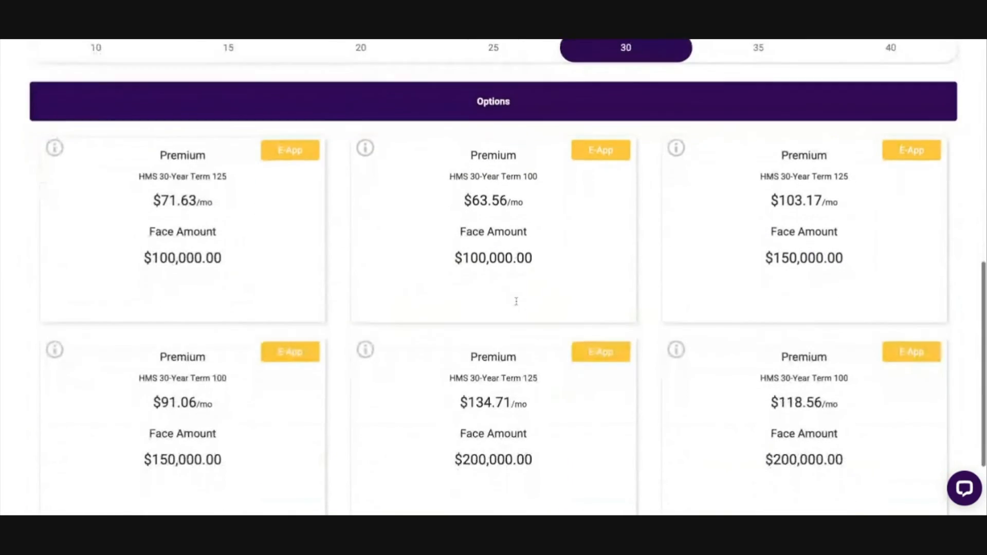
pyautogui.scroll(2, 515, 300)
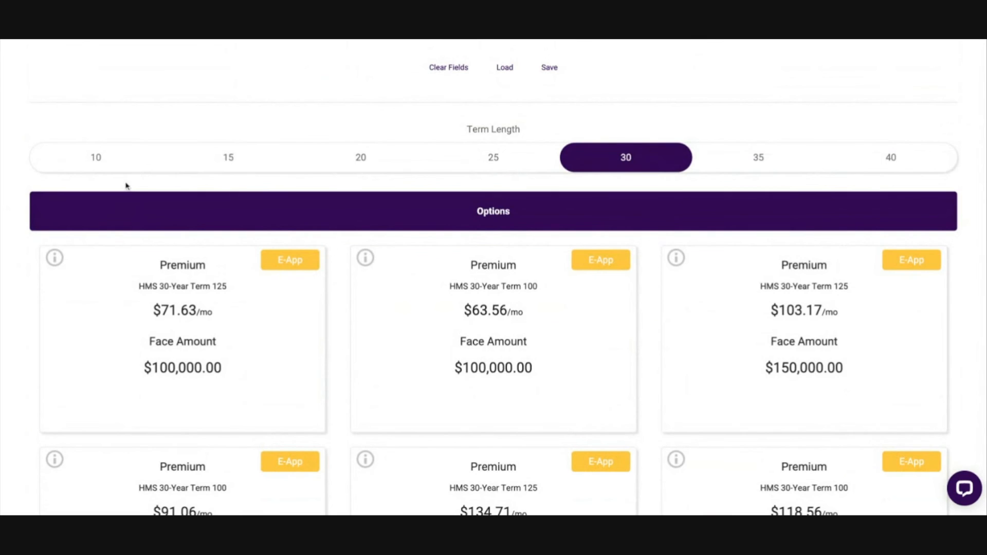
pyautogui.click(92, 160)
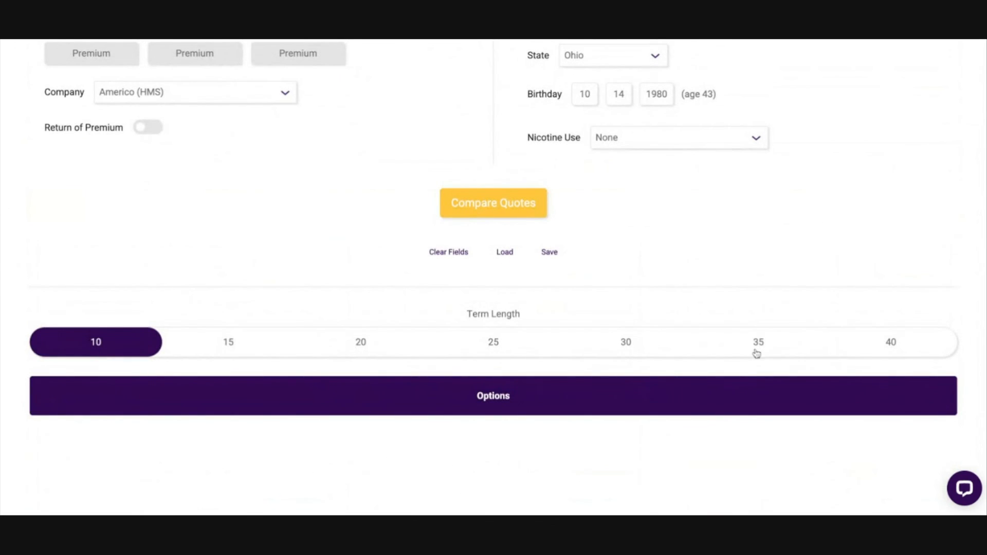
pyautogui.click(892, 344)
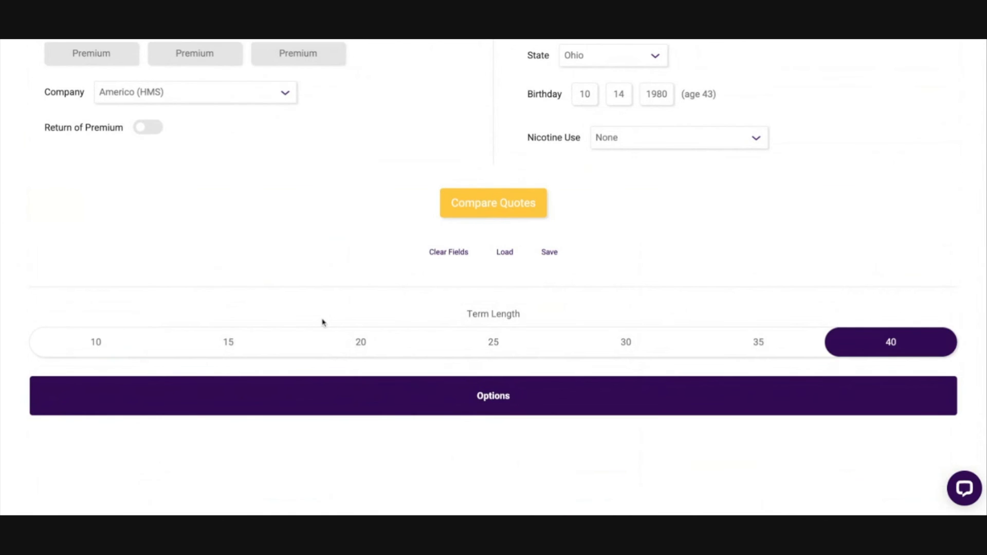
pyautogui.click(627, 342)
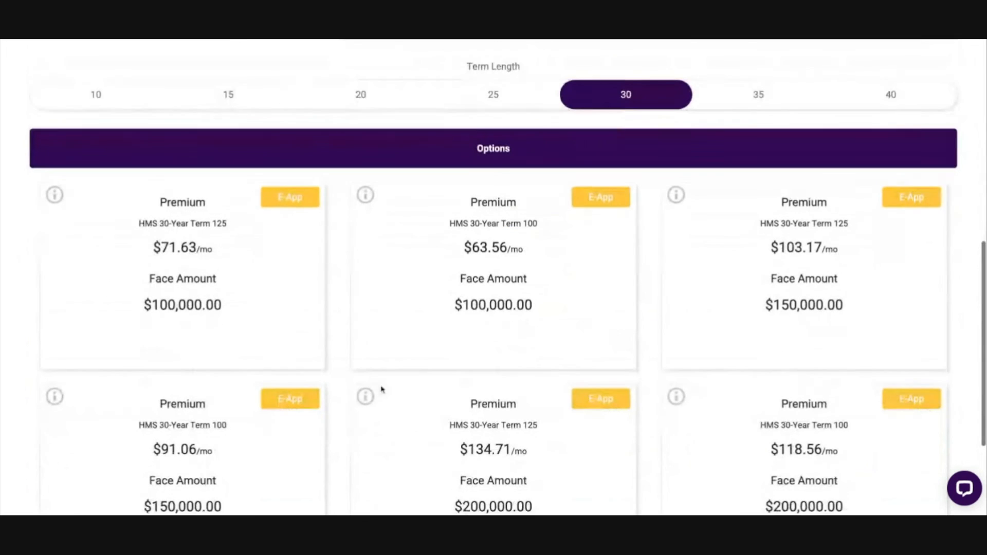
# Step: Examine the HMS 30-Year Term 125 and 100 plan names on the 30-year option cards
pyautogui.scroll(3, 516, 289)
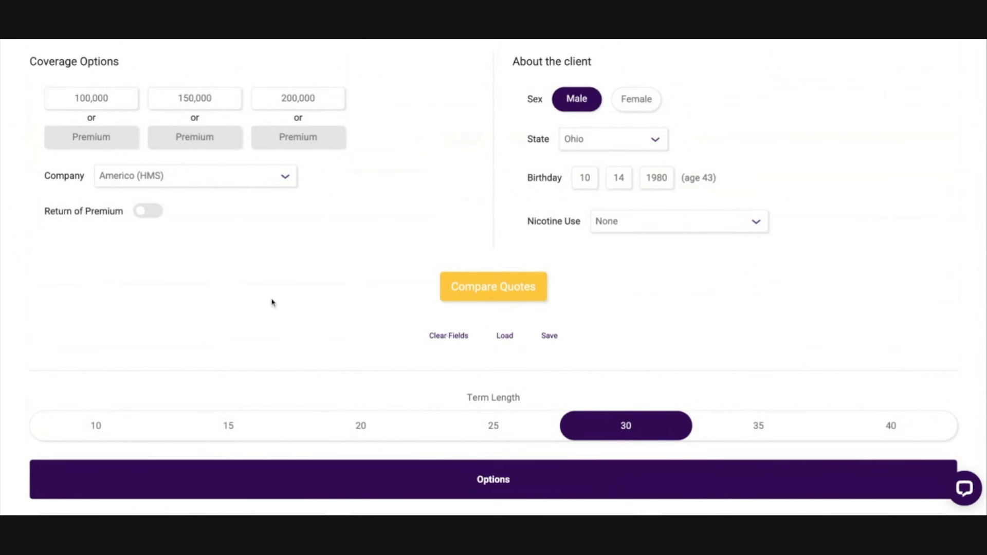
pyautogui.scroll(-3, 271, 301)
pyautogui.scroll(-5, 271, 301)
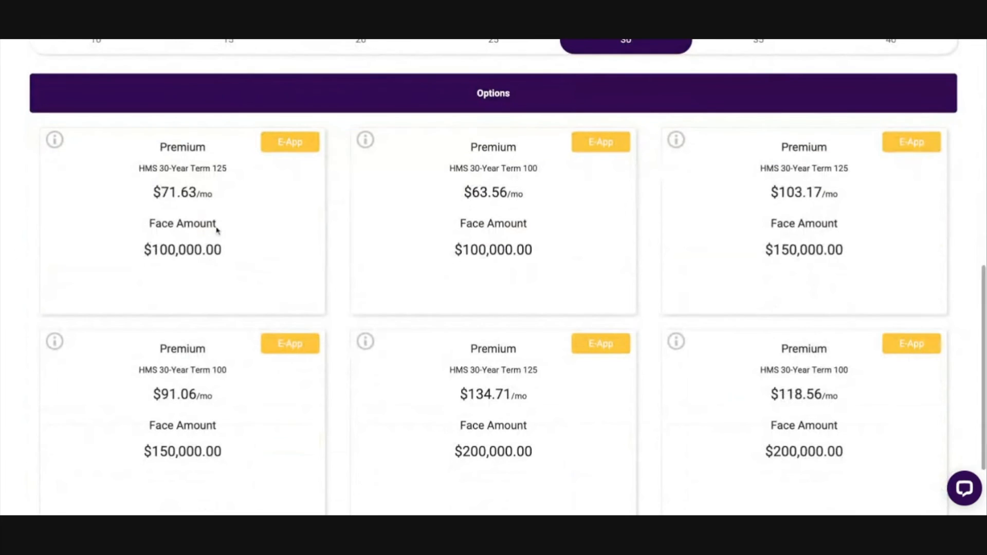
pyautogui.scroll(-2, 143, 200)
pyautogui.scroll(2, 145, 195)
pyautogui.tripleClick(119, 142)
pyautogui.click(327, 232)
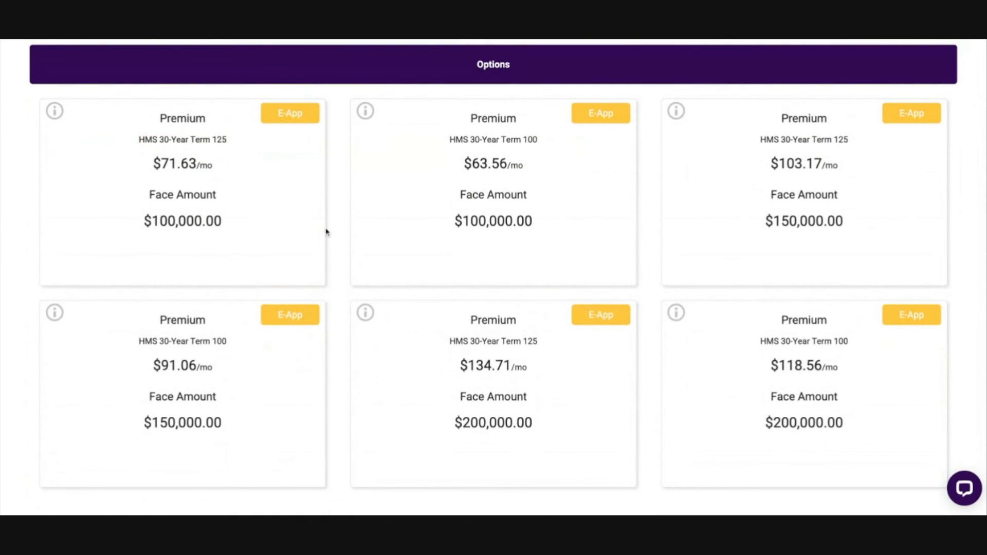
pyautogui.tripleClick(450, 145)
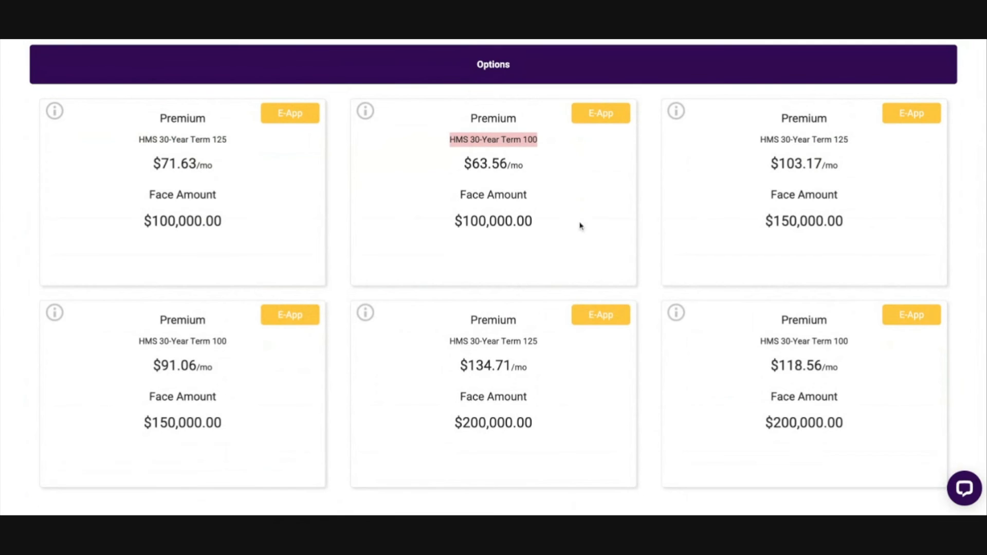
pyautogui.click(135, 351)
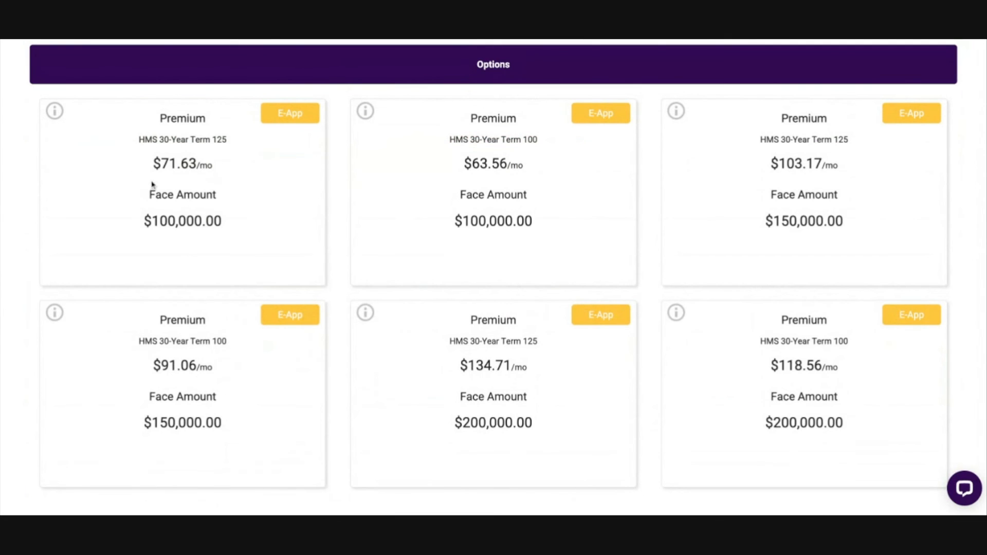
# Step: Compare the face amounts across the six 30-year option cards
pyautogui.tripleClick(134, 229)
pyautogui.click(285, 255)
pyautogui.tripleClick(437, 225)
pyautogui.click(571, 240)
pyautogui.tripleClick(742, 228)
pyautogui.click(130, 434)
pyautogui.tripleClick(128, 415)
pyautogui.moveTo(431, 437); pyautogui.dragTo(687, 436)
pyautogui.tripleClick(754, 423)
pyautogui.click(810, 366)
# Step: Check the living benefits of the two options with a $100,000 face amount
pyautogui.moveTo(52, 119)
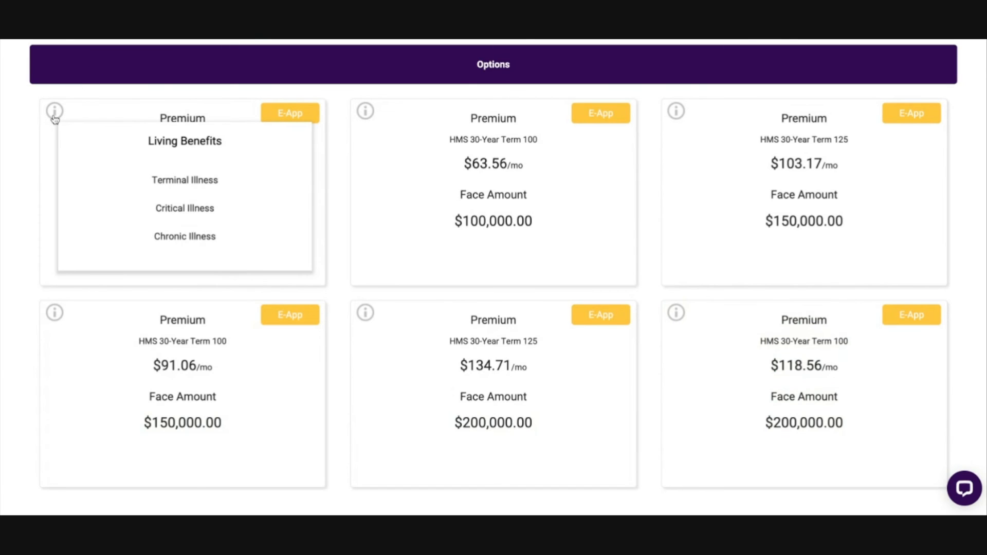
pyautogui.moveTo(365, 111)
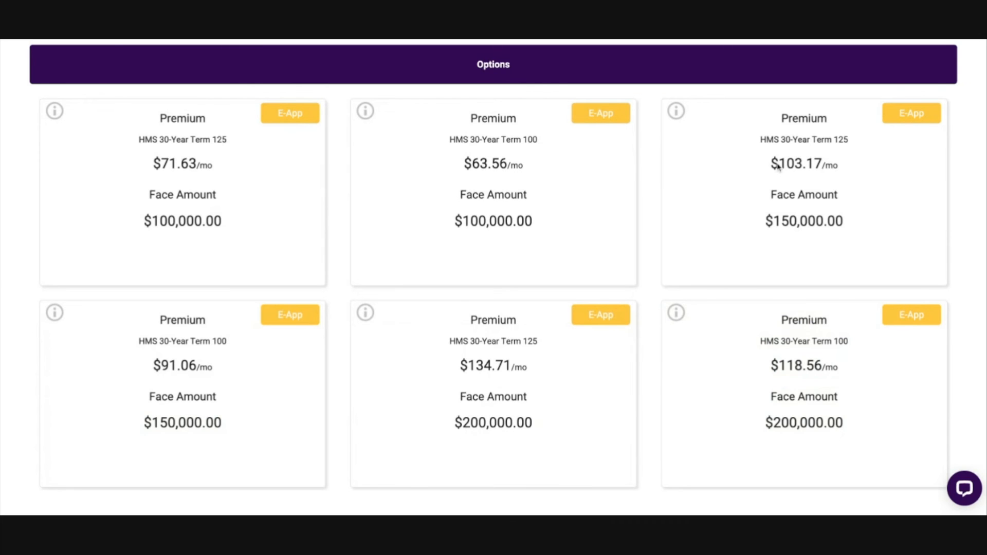
pyautogui.scroll(10, 439, 225)
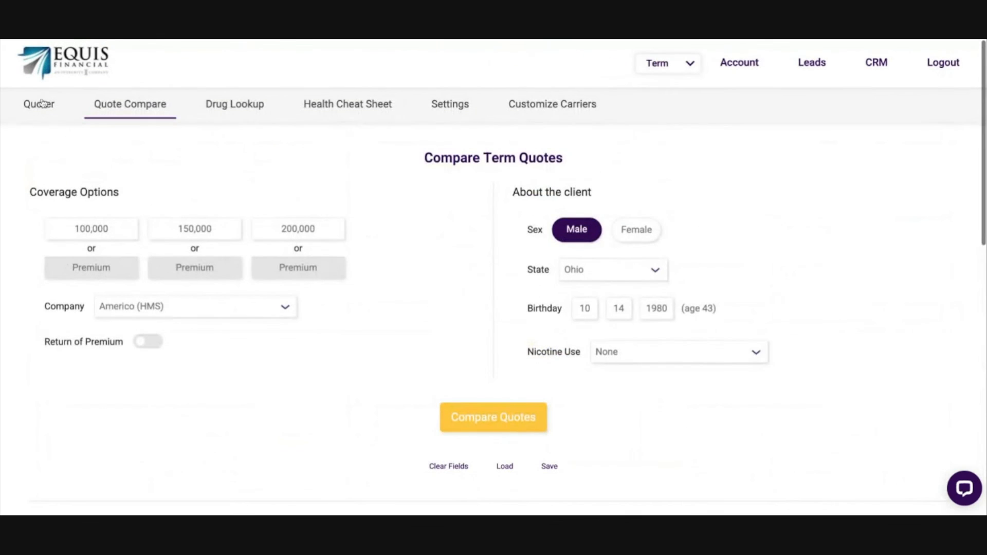
# Step: Return from the quote comparison to the Term quoter form
pyautogui.scroll(-3, 359, 348)
pyautogui.scroll(3, 271, 330)
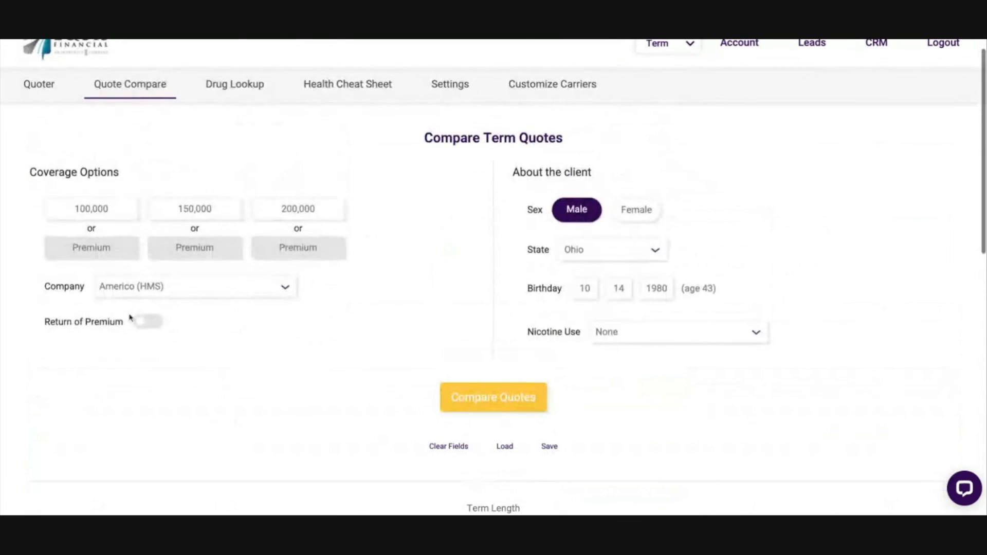
pyautogui.click(41, 87)
pyautogui.scroll(-2, 393, 339)
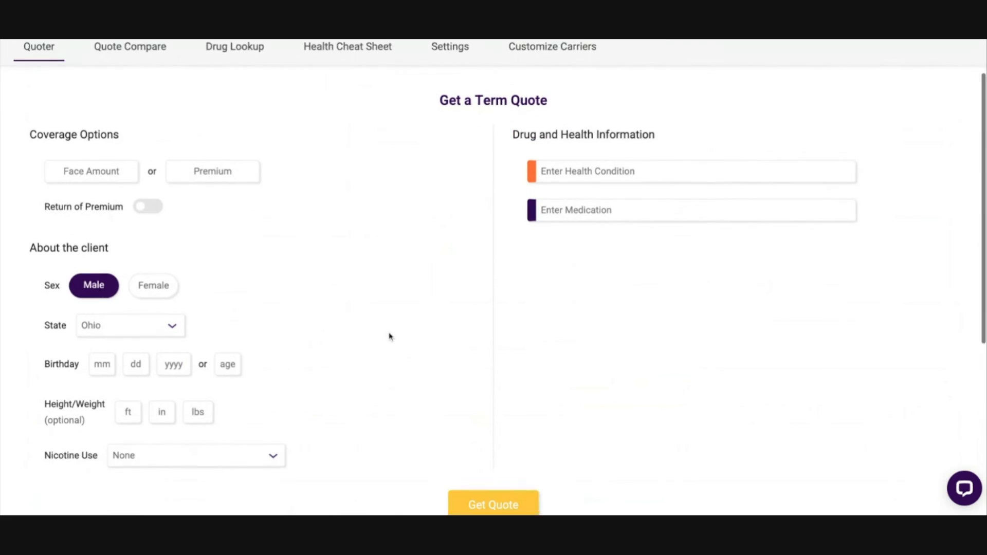
# Step: Turn Return of Premium on and back off in the Term quote form
pyautogui.click(146, 189)
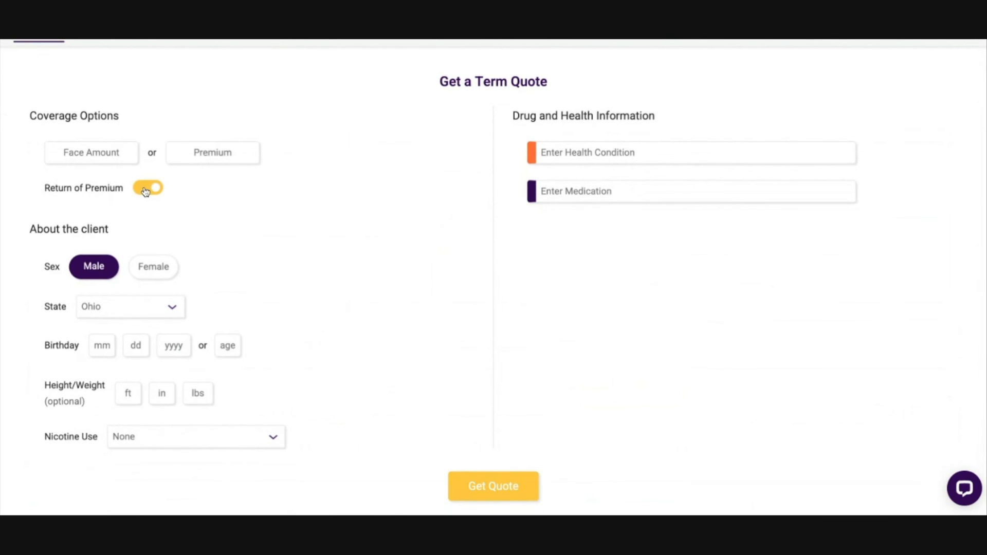
pyautogui.click(146, 189)
# Step: Switch the product type from Term to FEX and look over the Final Expense quote form
pyautogui.scroll(2, 309, 231)
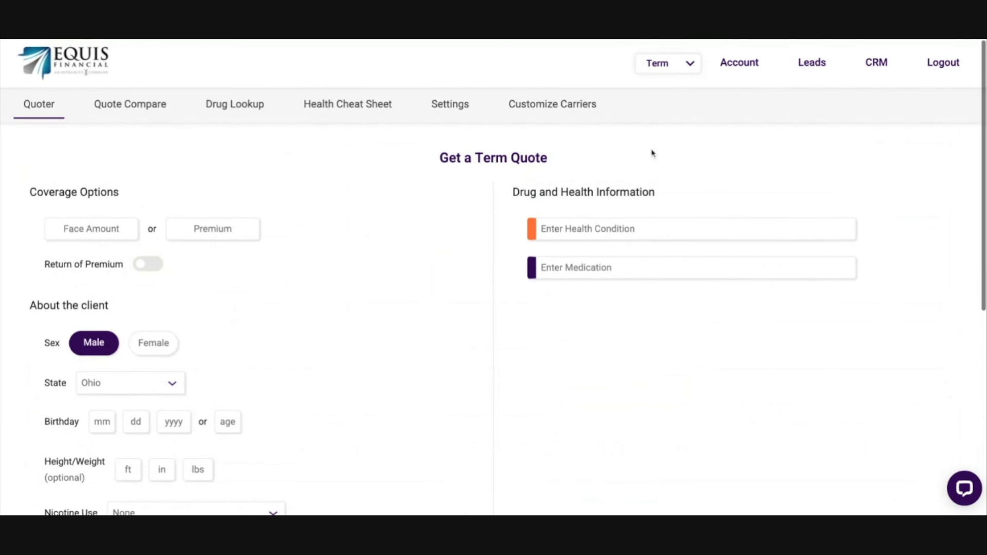
pyautogui.click(668, 67)
pyautogui.click(667, 97)
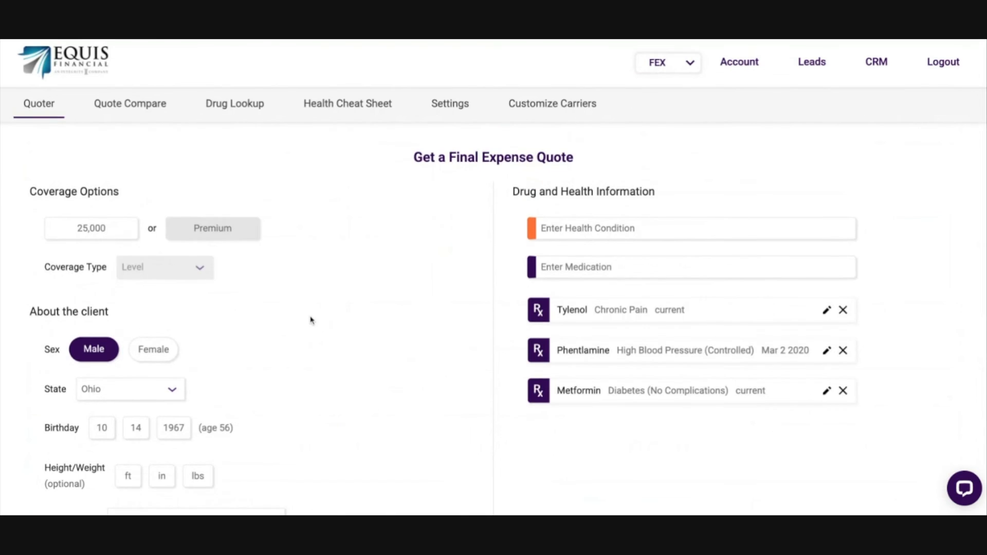
pyautogui.scroll(-2, 311, 316)
pyautogui.scroll(2, 394, 272)
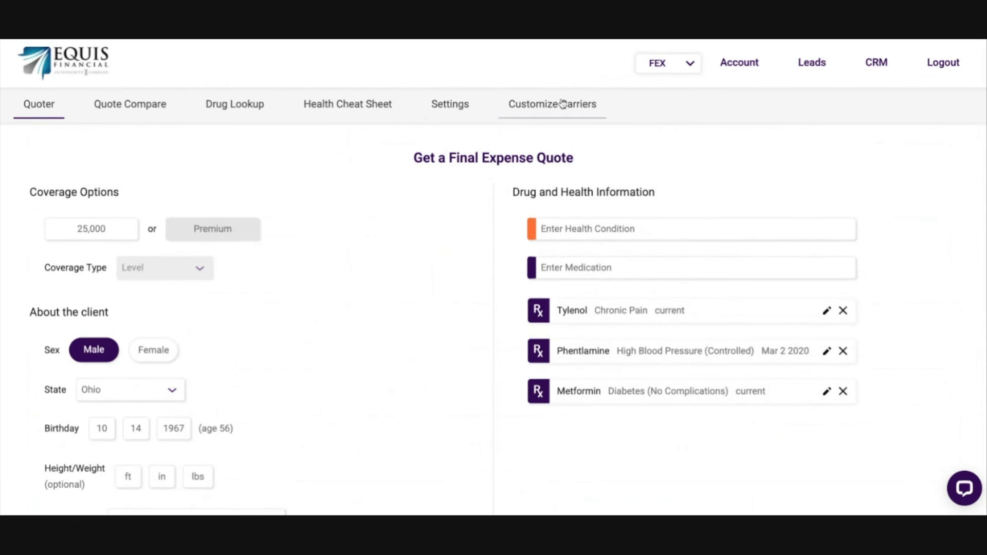
# Step: Switch the product type back to Term and look over the Term quote form
pyautogui.click(639, 72)
pyautogui.click(668, 114)
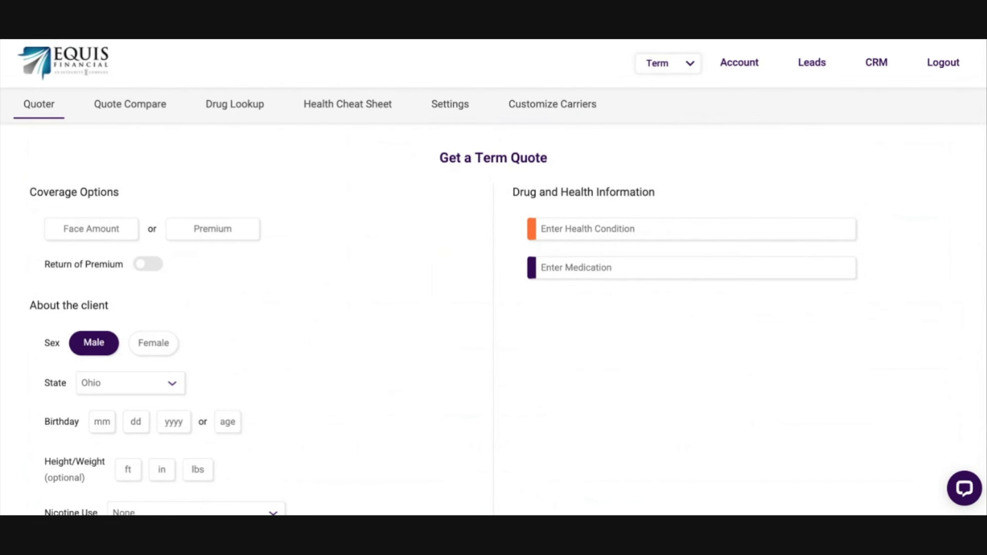
pyautogui.scroll(-3, 342, 235)
pyautogui.scroll(3, 361, 245)
# Step: Open the Term quote comparison and look over its coverage, client and term length options
pyautogui.click(136, 109)
pyautogui.scroll(-3, 369, 278)
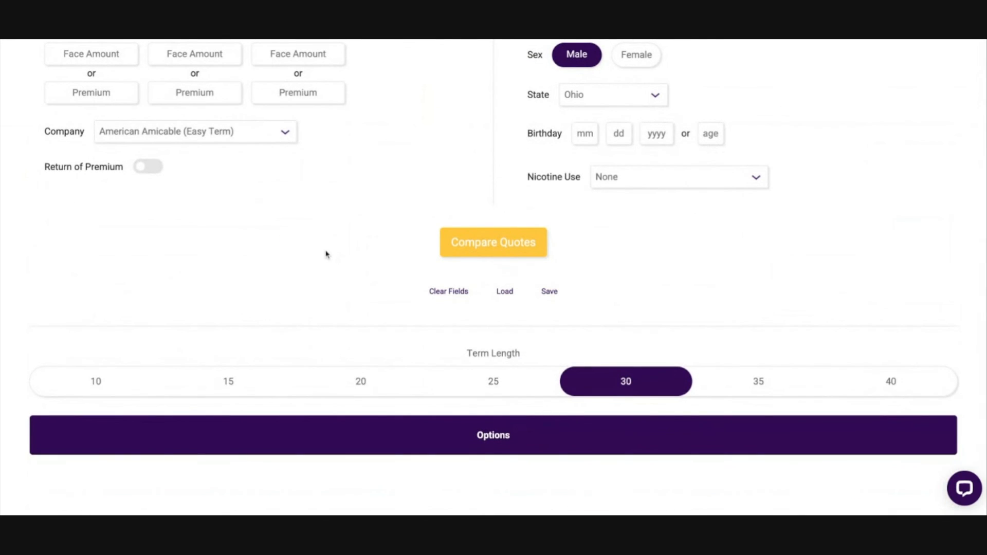
pyautogui.scroll(3, 323, 255)
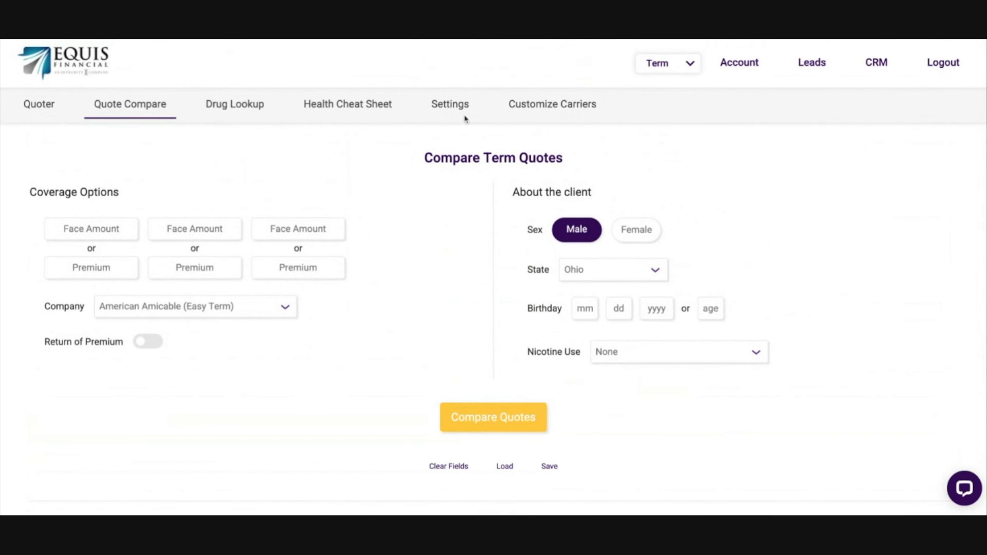
# Step: Open the Term Drug Lookup, enter age 50 and add the medication Repaglinide/Metformin
pyautogui.click(245, 113)
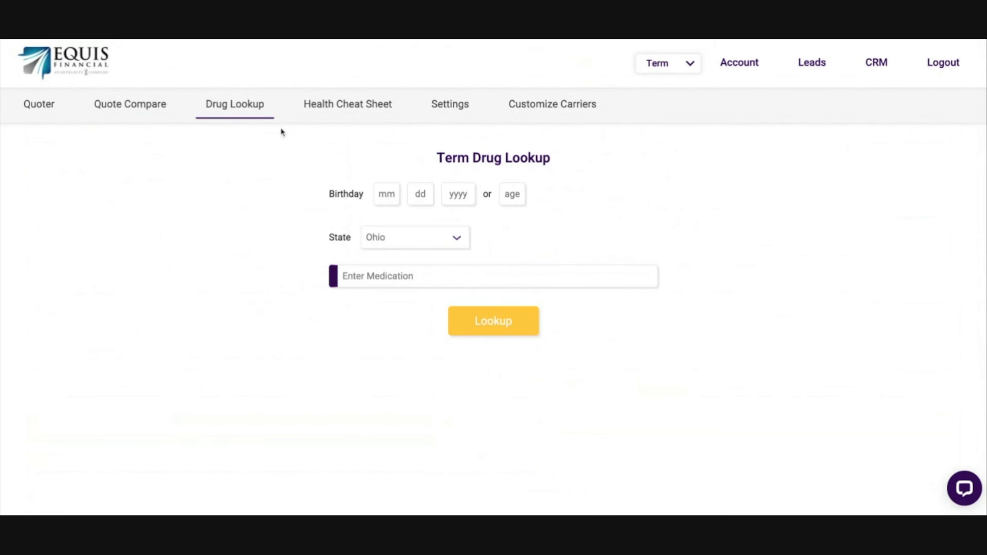
pyautogui.click(516, 195)
pyautogui.write('50')
pyautogui.click(467, 278)
pyautogui.write('metf')
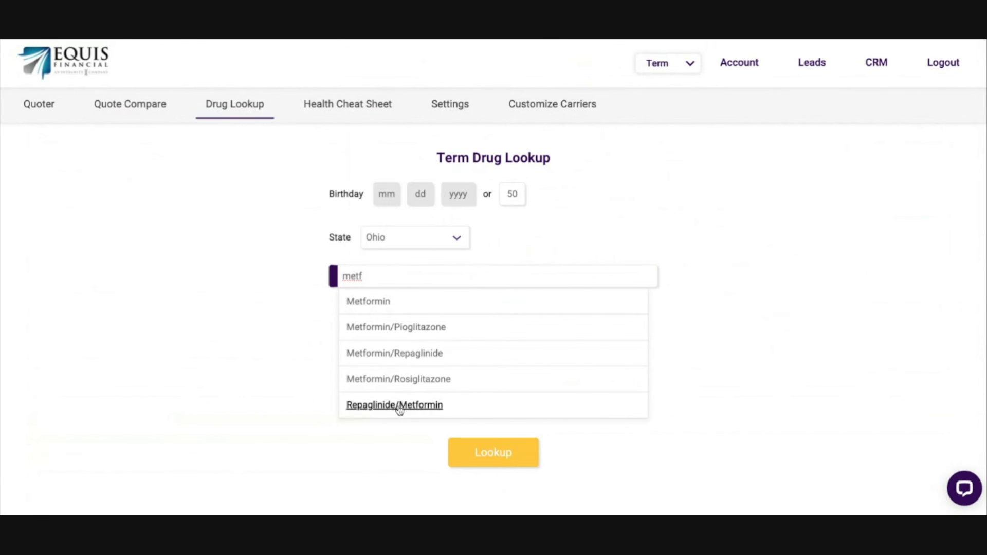
pyautogui.click(381, 407)
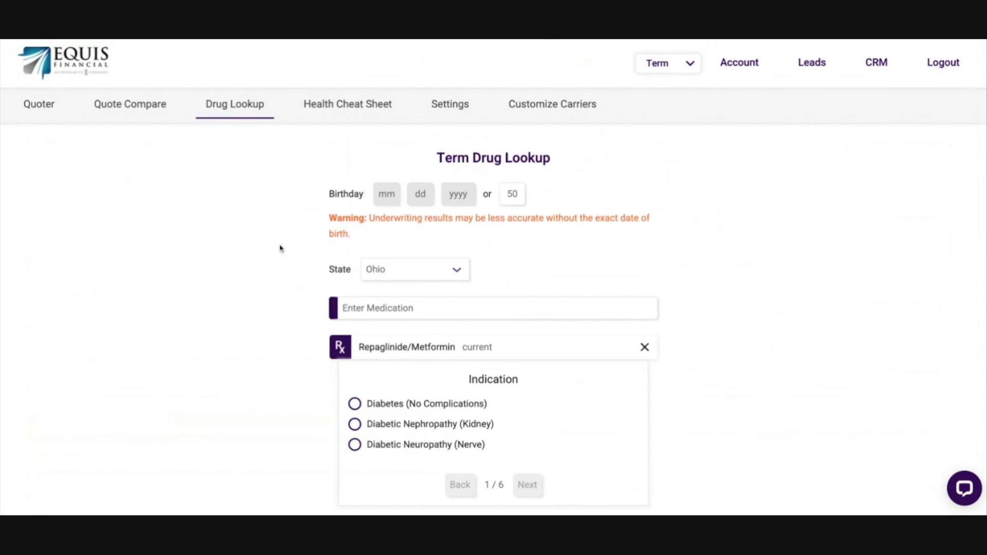
# Step: Set the Repaglinide/Metformin indication to Diabetes (No Complications), accept the offered dates and answer the remaining medication questions
pyautogui.scroll(-3, 280, 247)
pyautogui.scroll(1, 302, 188)
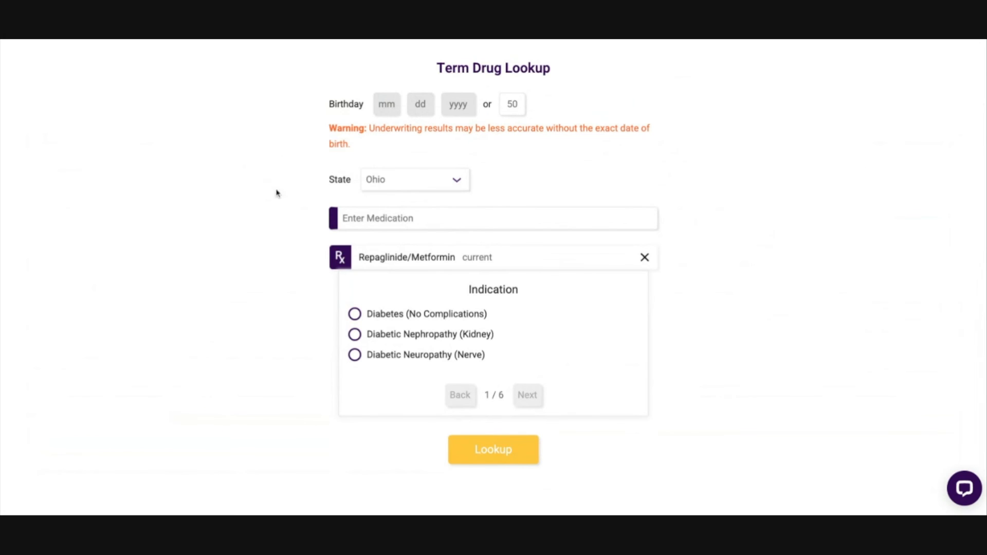
pyautogui.scroll(-2, 409, 291)
pyautogui.click(355, 250)
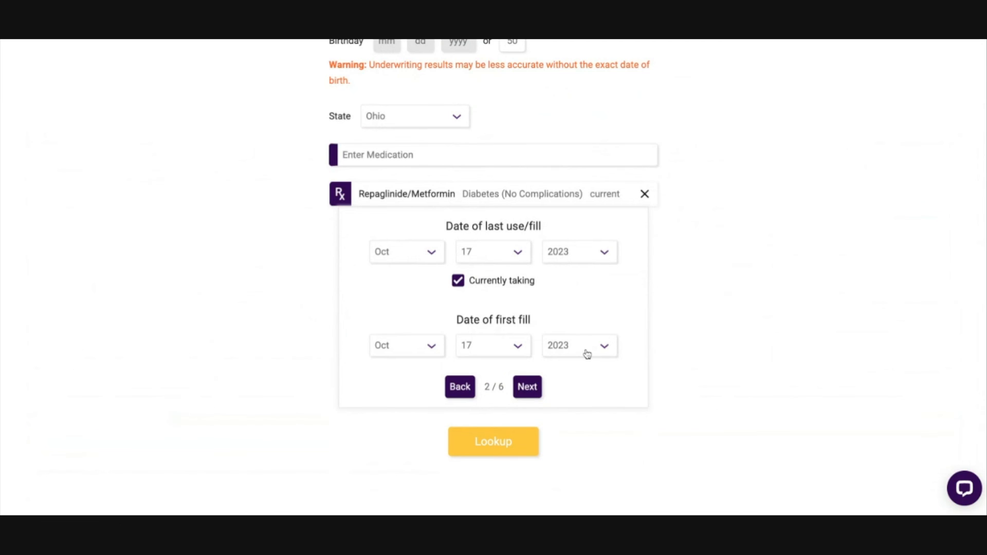
pyautogui.click(527, 386)
pyautogui.click(458, 258)
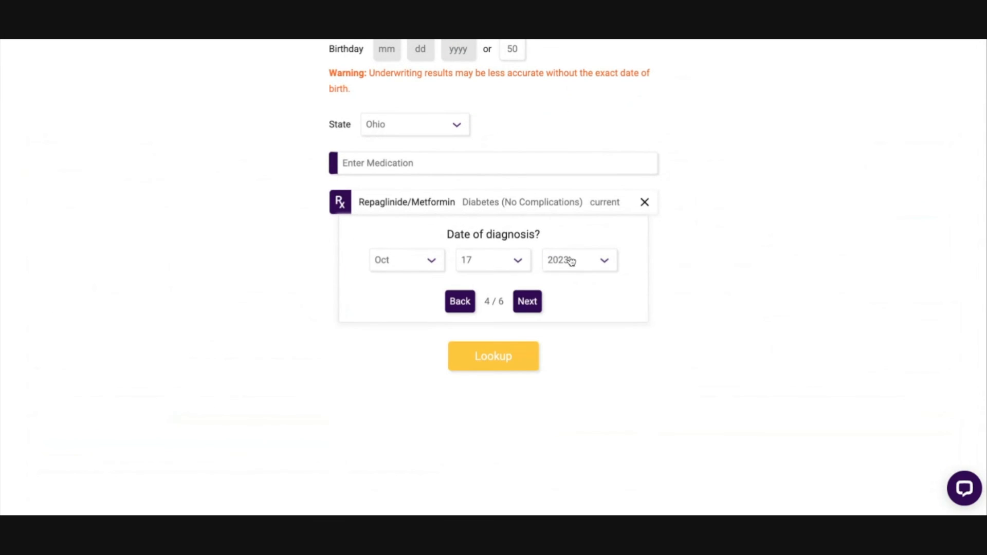
pyautogui.click(527, 302)
pyautogui.click(464, 268)
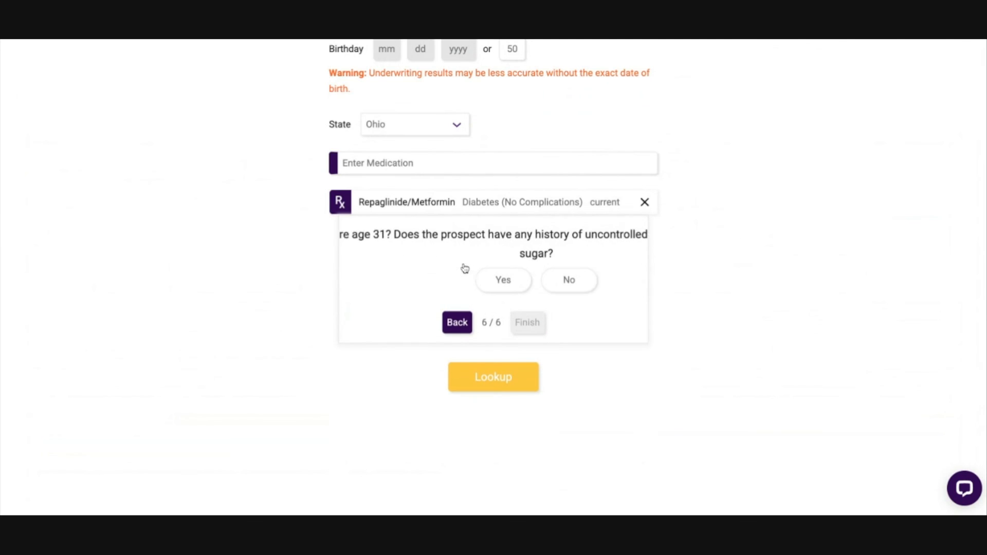
pyautogui.click(534, 290)
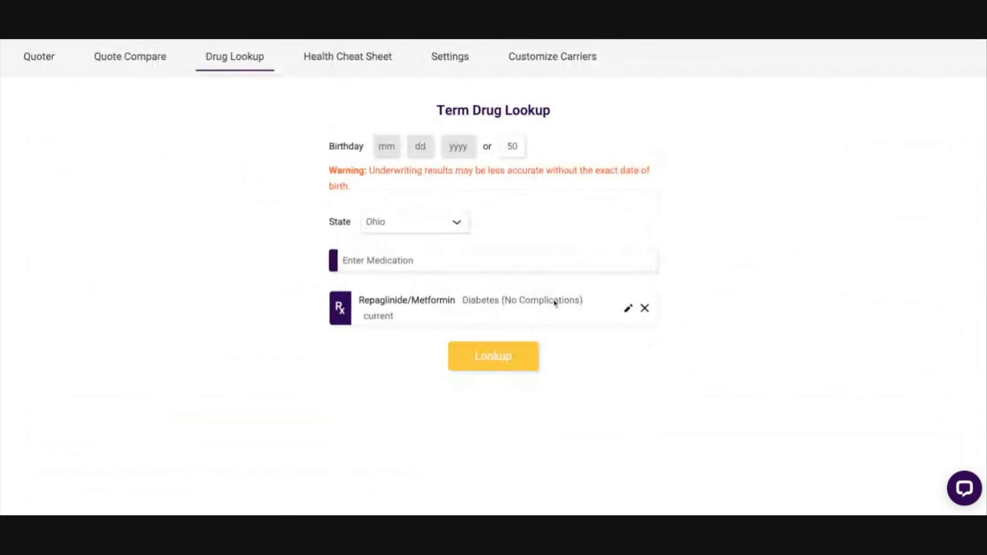
# Step: Run the drug lookup for Repaglinide/Metformin and review each carrier's plan or decline result
pyautogui.click(501, 357)
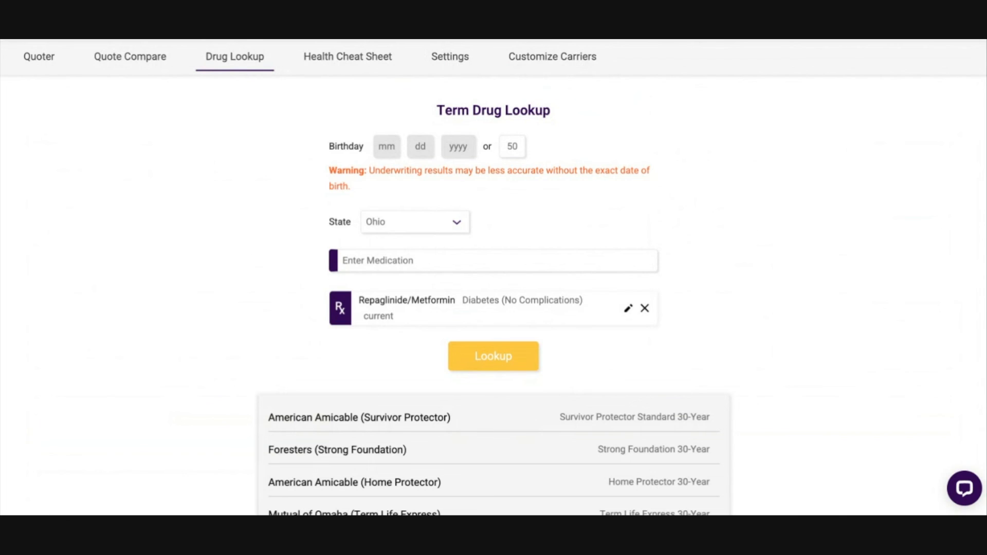
pyautogui.scroll(-5, 731, 307)
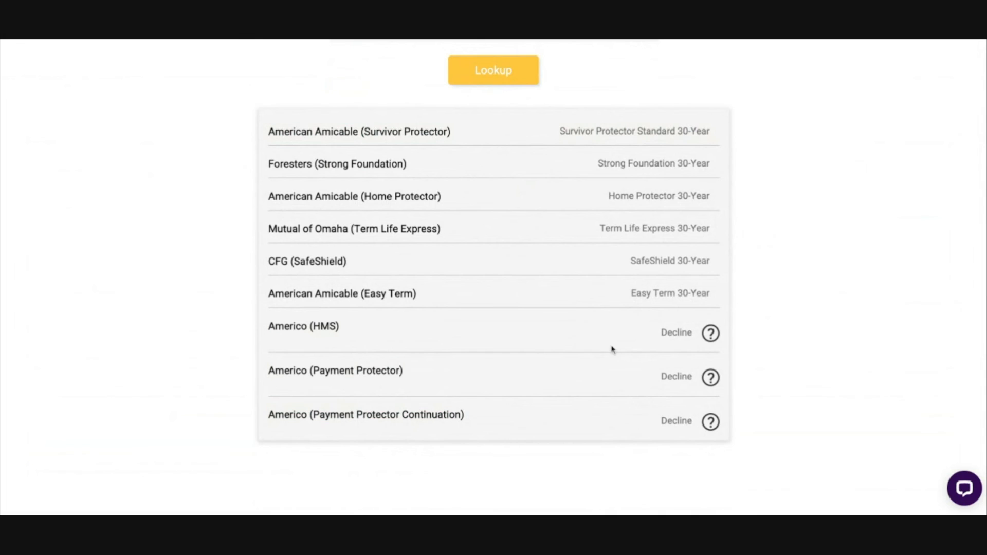
pyautogui.moveTo(717, 338)
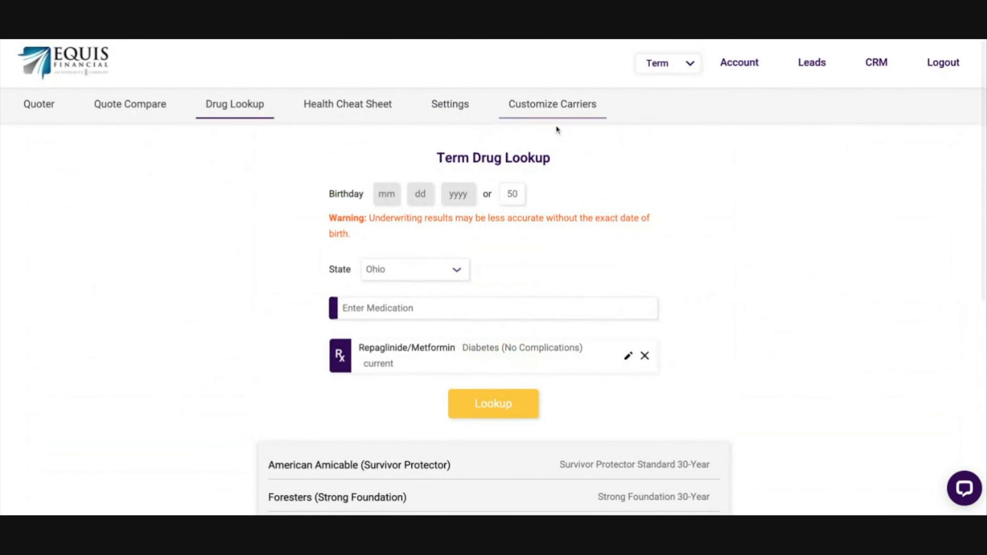
pyautogui.scroll(-2, 215, 338)
pyautogui.scroll(-3, 216, 337)
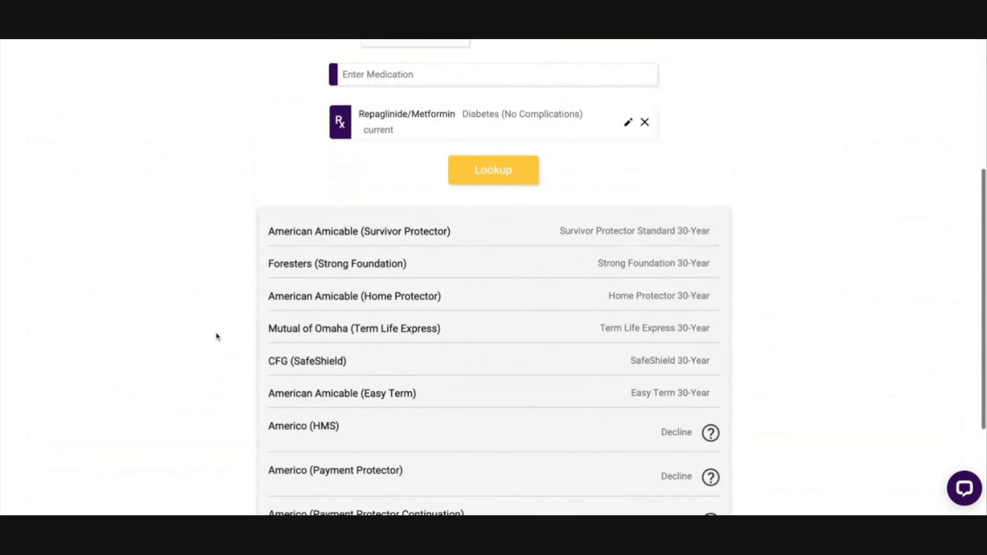
# Step: Examine the 30-year plan names for American Amicable Survivor Protector, Foresters Strong Foundation and American Amicable Home Protector
pyautogui.tripleClick(258, 233)
pyautogui.click(507, 237)
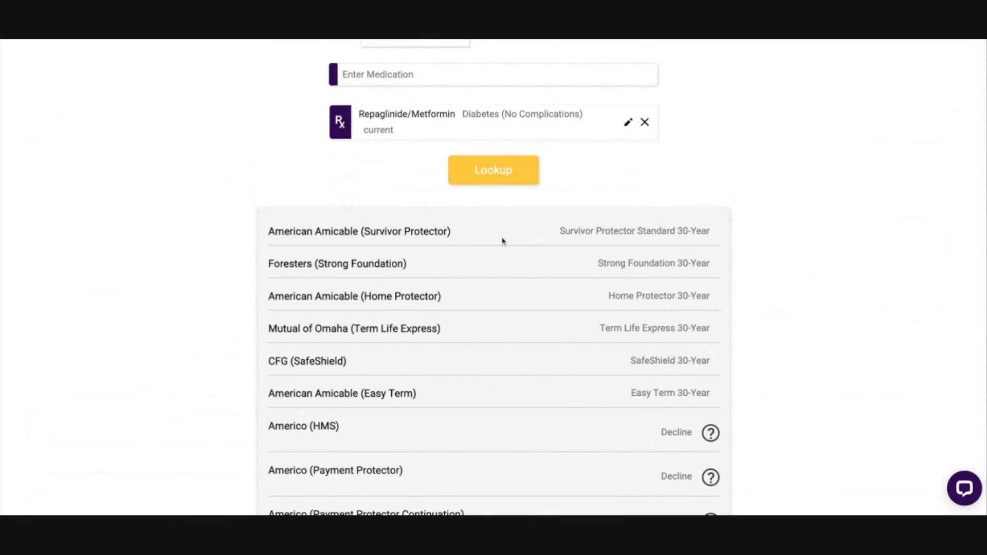
pyautogui.moveTo(566, 231); pyautogui.dragTo(730, 232)
pyautogui.click(795, 279)
pyautogui.tripleClick(589, 264)
pyautogui.tripleClick(610, 297)
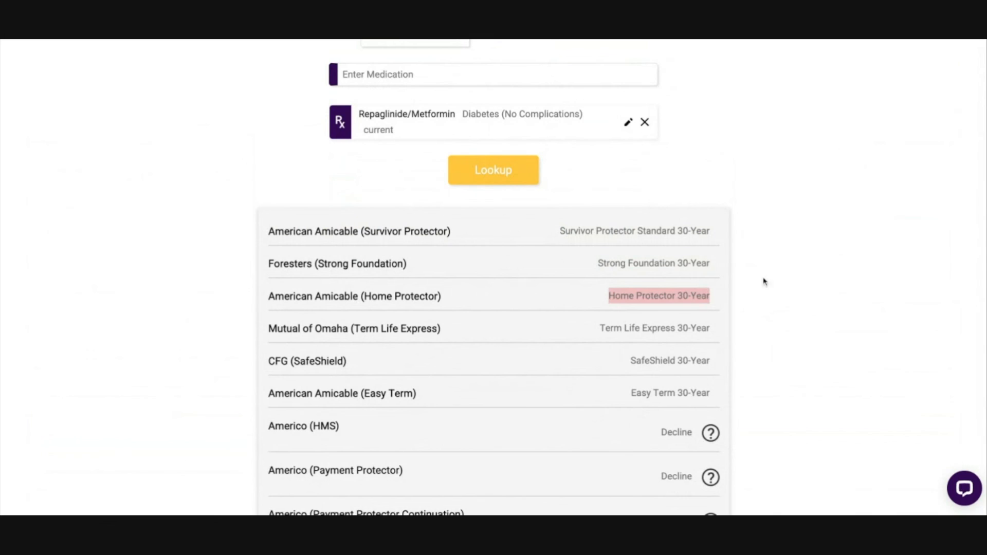
pyautogui.click(796, 279)
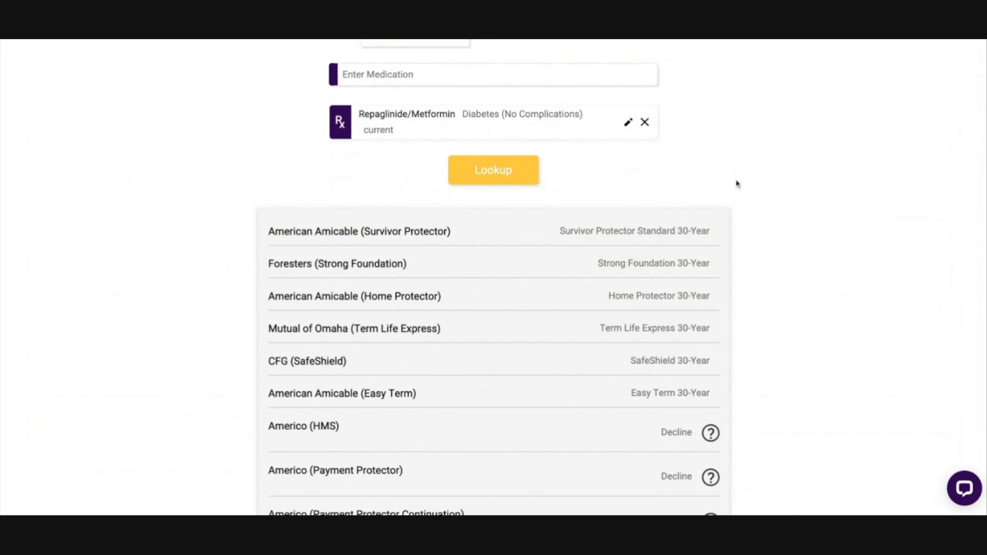
# Step: Remove Repaglinide/Metformin from the Term Drug Lookup
pyautogui.scroll(4, 739, 184)
pyautogui.click(644, 327)
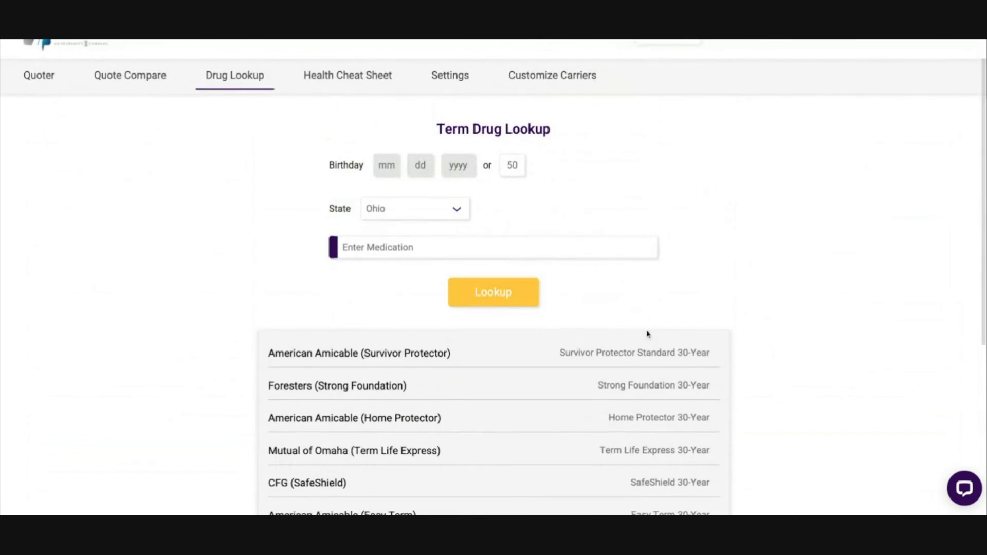
# Step: Open the Term Health Cheat Sheet and look up the condition Amputation Due to Cancer
pyautogui.click(347, 75)
pyautogui.click(451, 228)
pyautogui.write('canc')
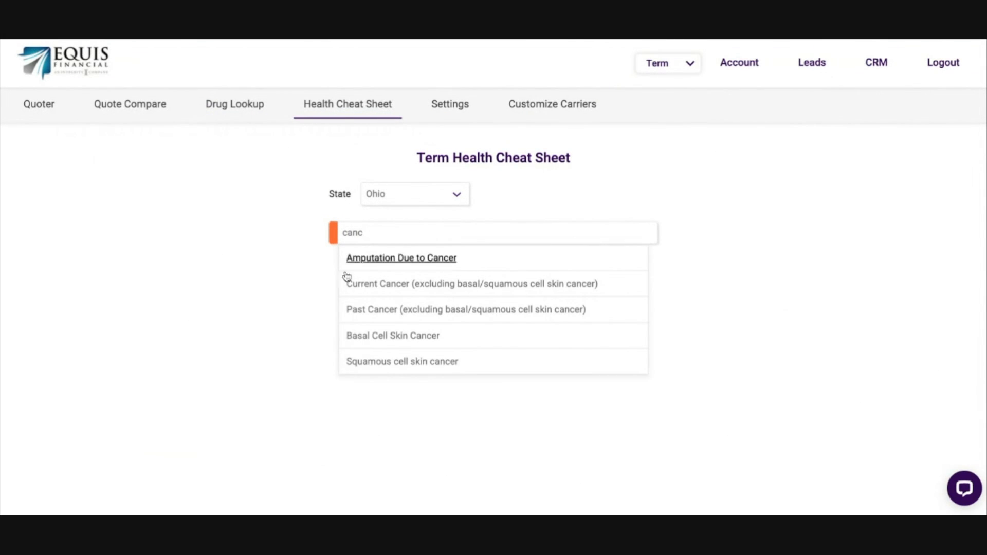
pyautogui.click(383, 260)
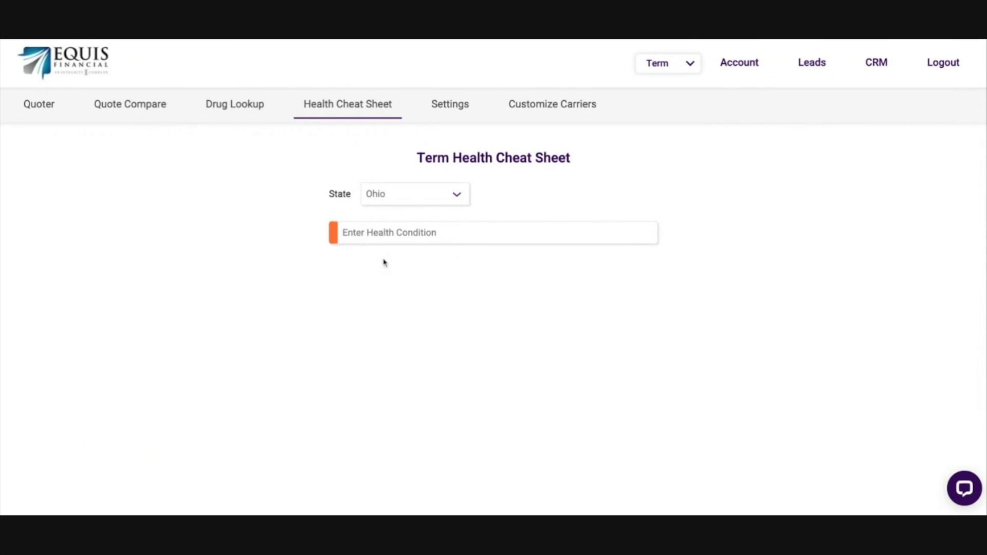
# Step: Review each term carrier's underwriting decision for Amputation Due to Cancer, starting with American Amicable (Easy Term)
pyautogui.scroll(-3, 681, 344)
pyautogui.moveTo(280, 186); pyautogui.dragTo(426, 187)
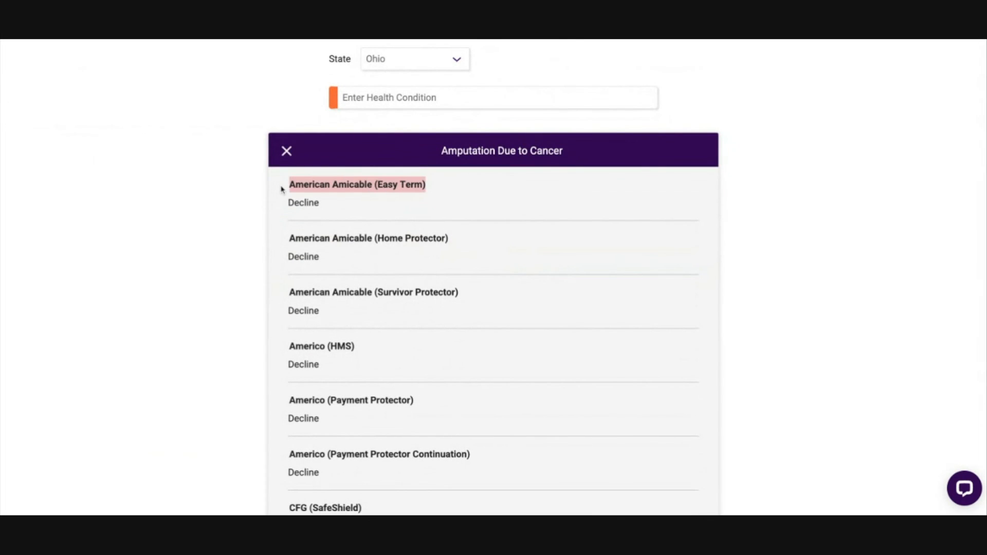
pyautogui.moveTo(281, 205); pyautogui.dragTo(410, 213)
pyautogui.click(410, 214)
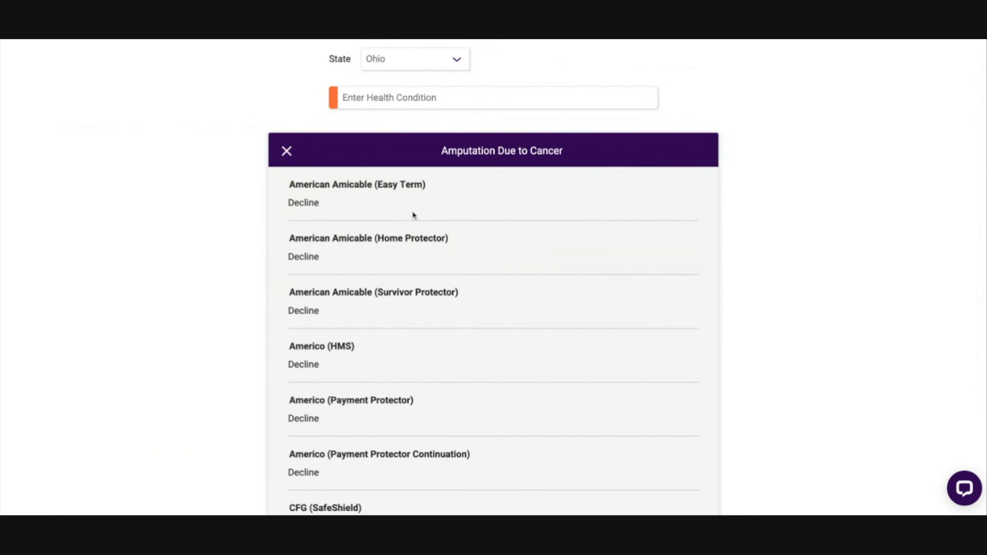
pyautogui.scroll(-2, 500, 240)
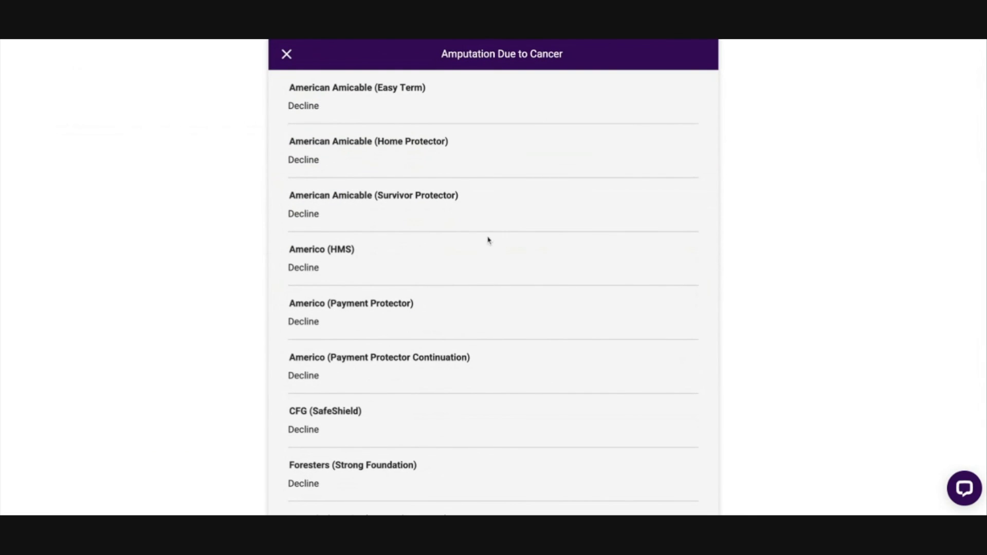
pyautogui.scroll(-3, 463, 308)
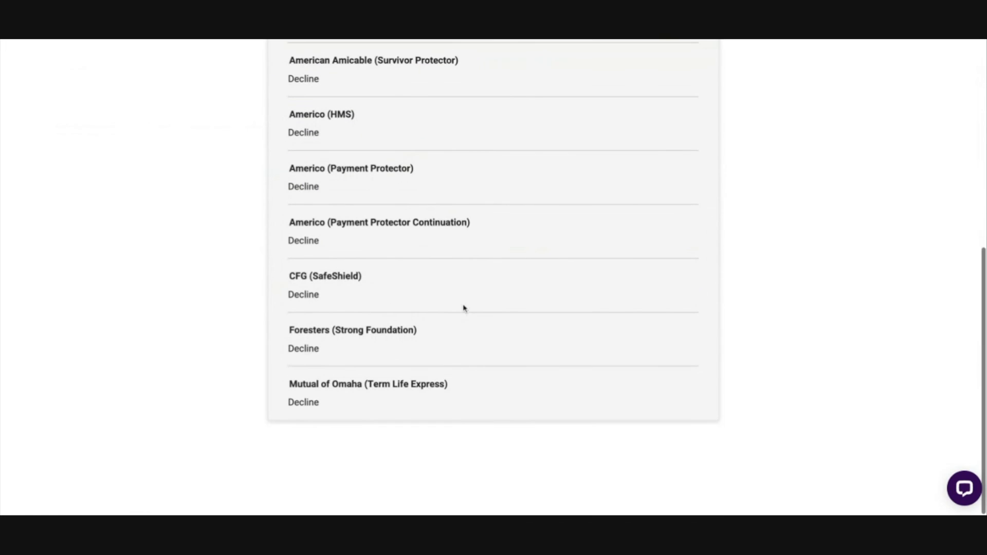
pyautogui.scroll(3, 383, 260)
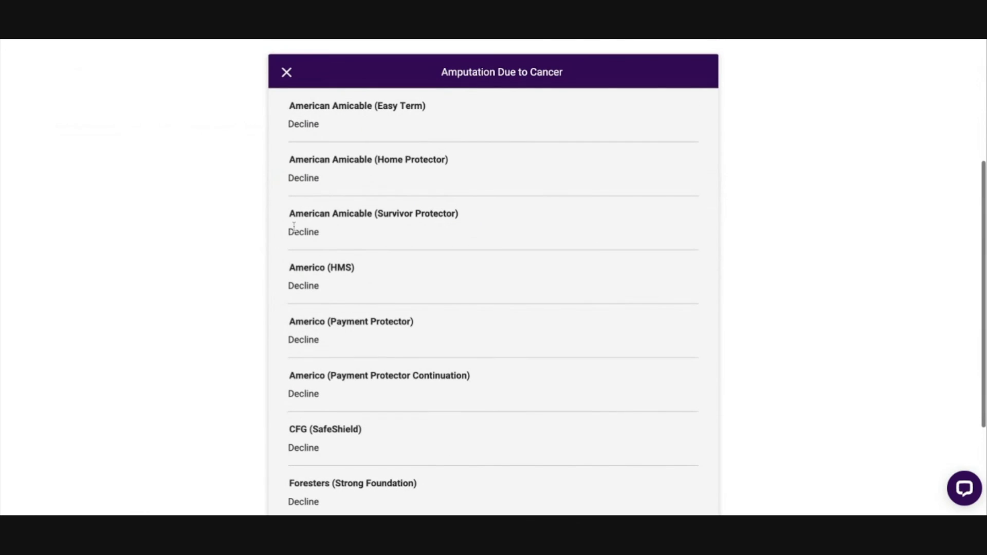
pyautogui.scroll(-1, 512, 319)
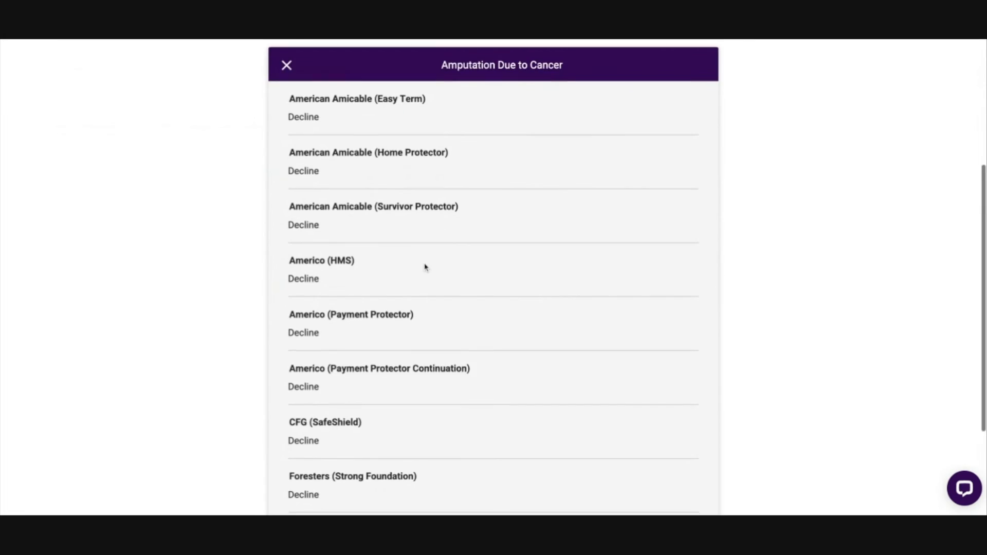
# Step: Switch the Health Cheat Sheet from Term to FEX
pyautogui.scroll(5, 425, 267)
pyautogui.click(673, 73)
pyautogui.click(666, 91)
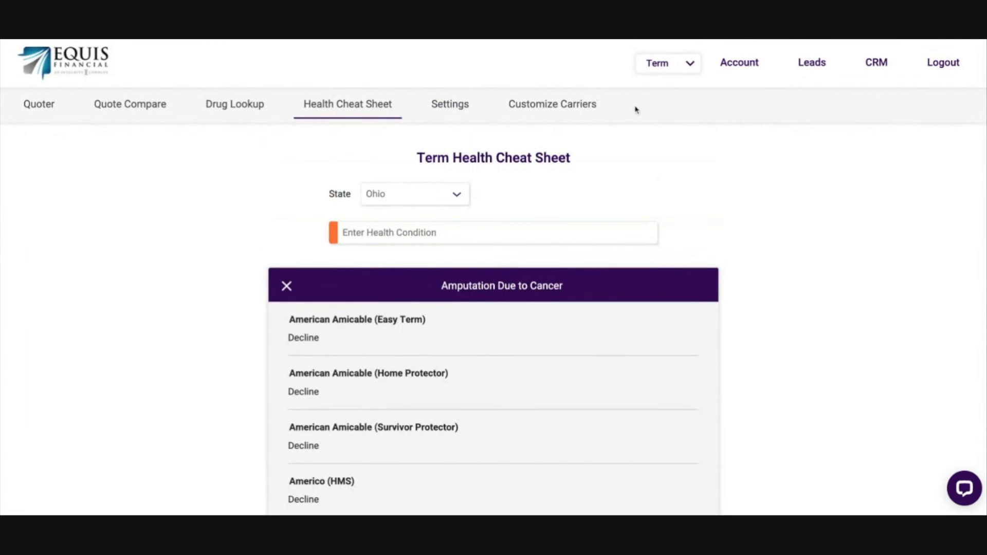
pyautogui.click(343, 105)
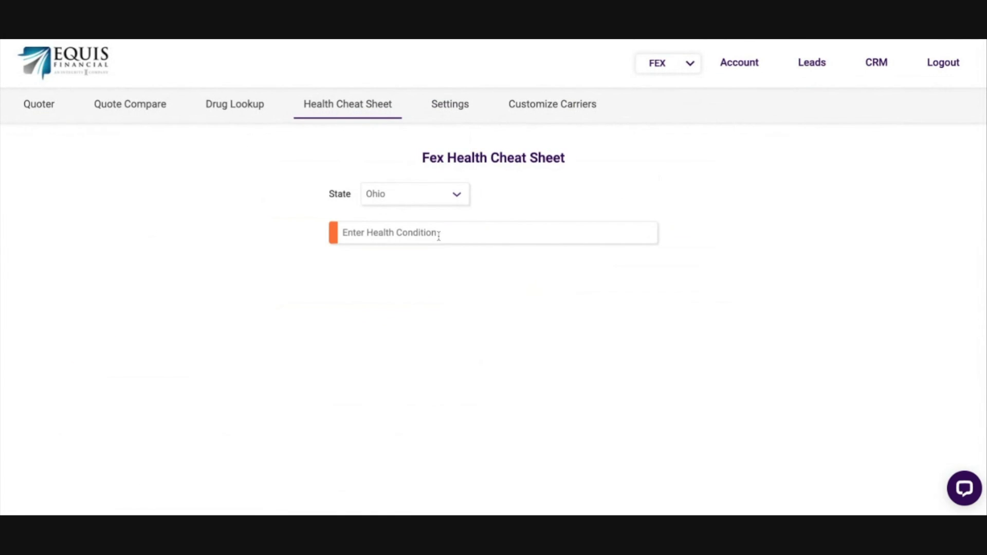
# Step: Look up Amputation Due to Cancer in the Fex Health Cheat Sheet and review the carriers' underwriting rules
pyautogui.write('can')
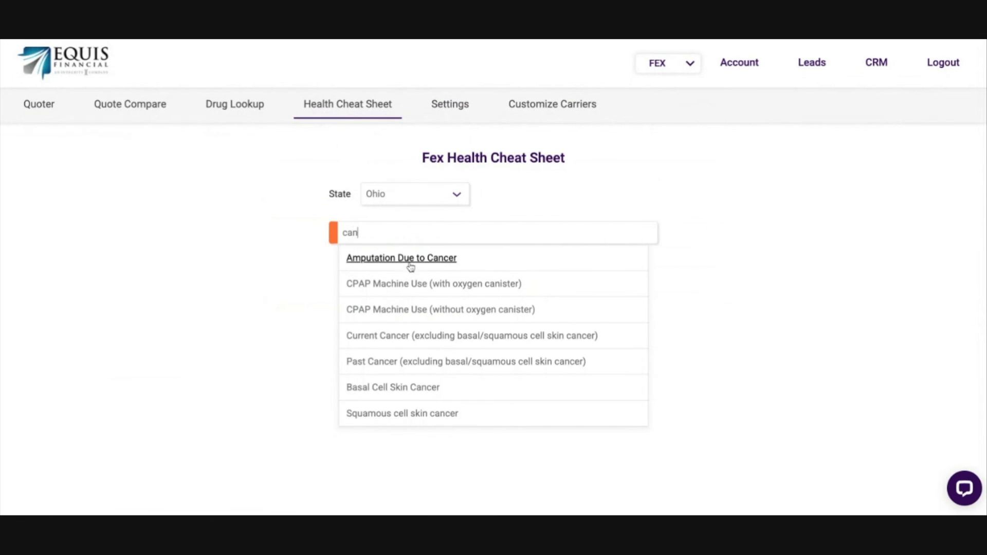
pyautogui.click(410, 264)
pyautogui.scroll(-3, 511, 326)
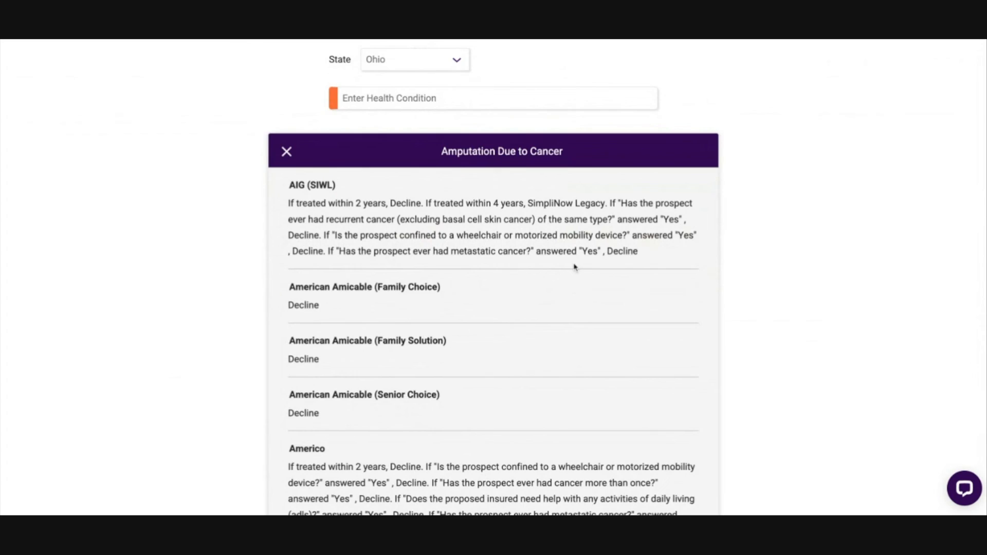
pyautogui.scroll(2, 571, 267)
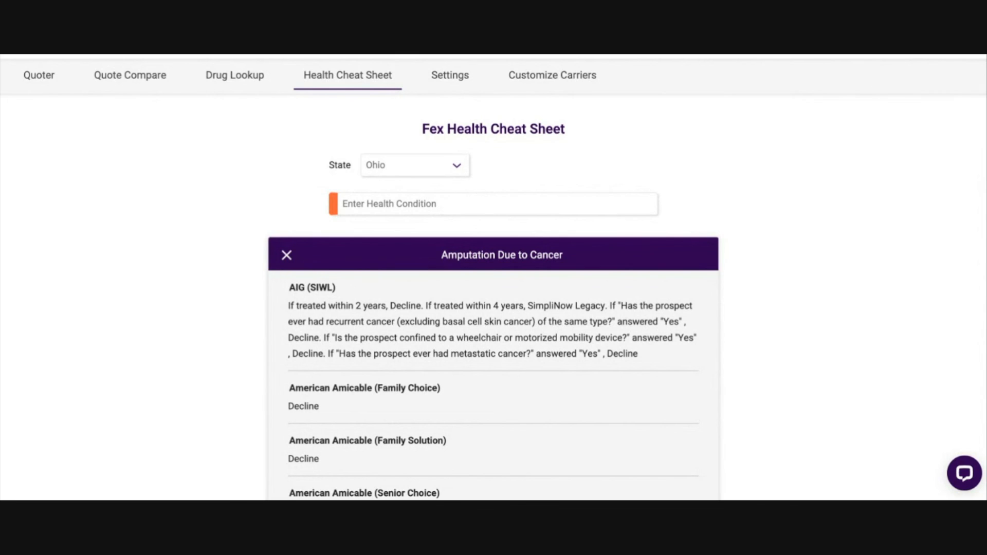
# Step: Read the Fex Amputation Due to Cancer underwriting rules for AIG (SIWL), the American Amicable products and Americo
pyautogui.scroll(-2, 230, 194)
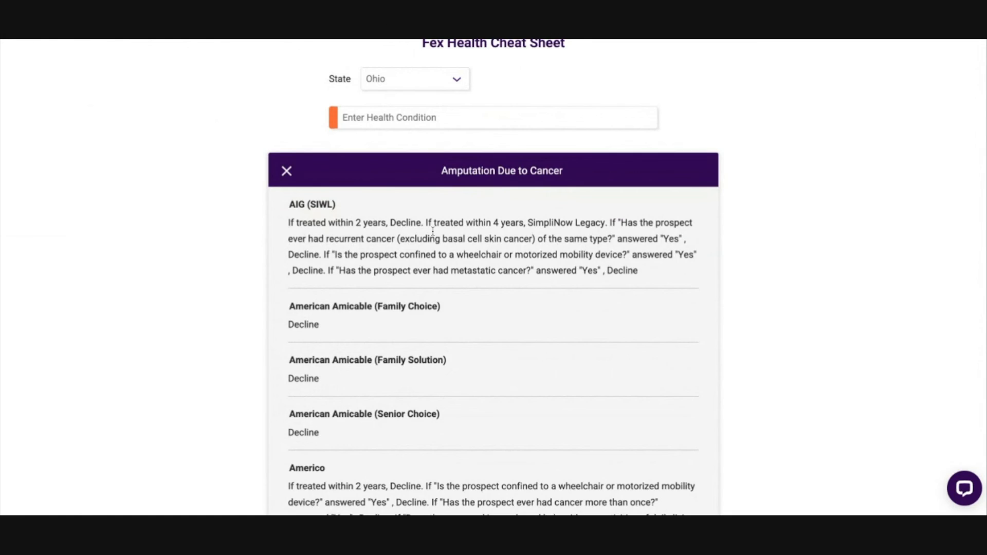
pyautogui.scroll(-2, 615, 319)
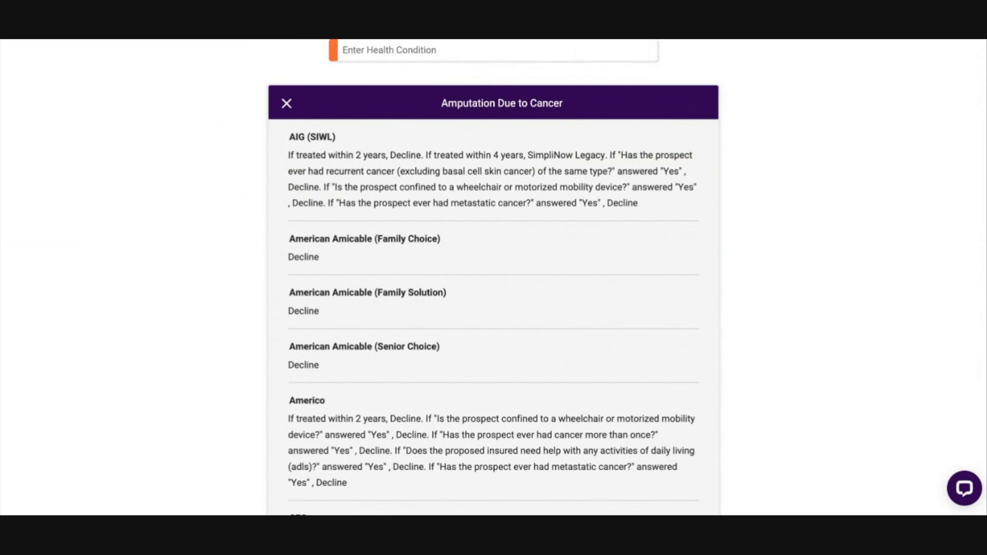
pyautogui.scroll(5, 177, 214)
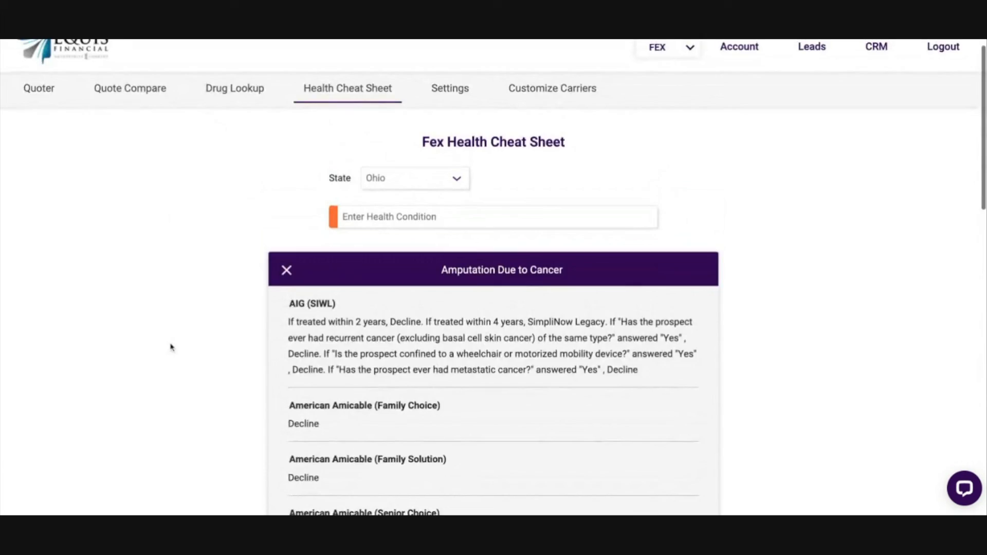
pyautogui.scroll(-10, 388, 289)
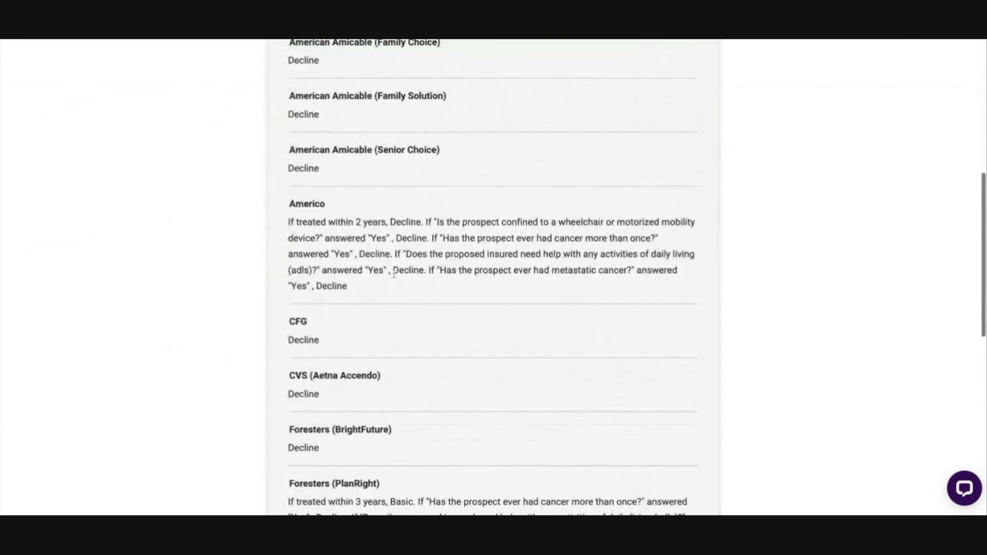
pyautogui.moveTo(280, 220); pyautogui.dragTo(447, 312)
pyautogui.click(448, 313)
pyautogui.scroll(-4, 447, 316)
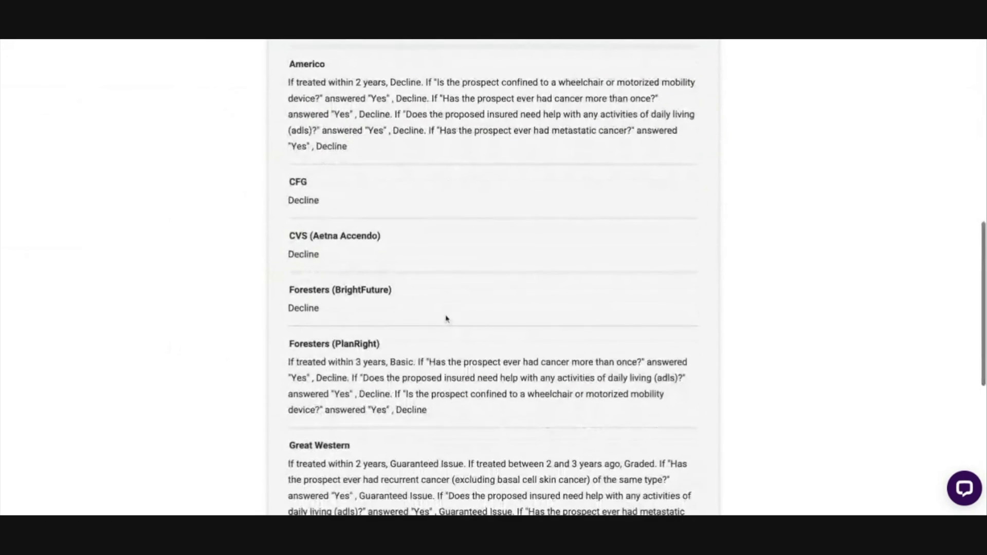
# Step: Examine the underwriting rules for the remaining carriers, from Foresters (PlanRight) through Transamerica
pyautogui.scroll(-4, 447, 319)
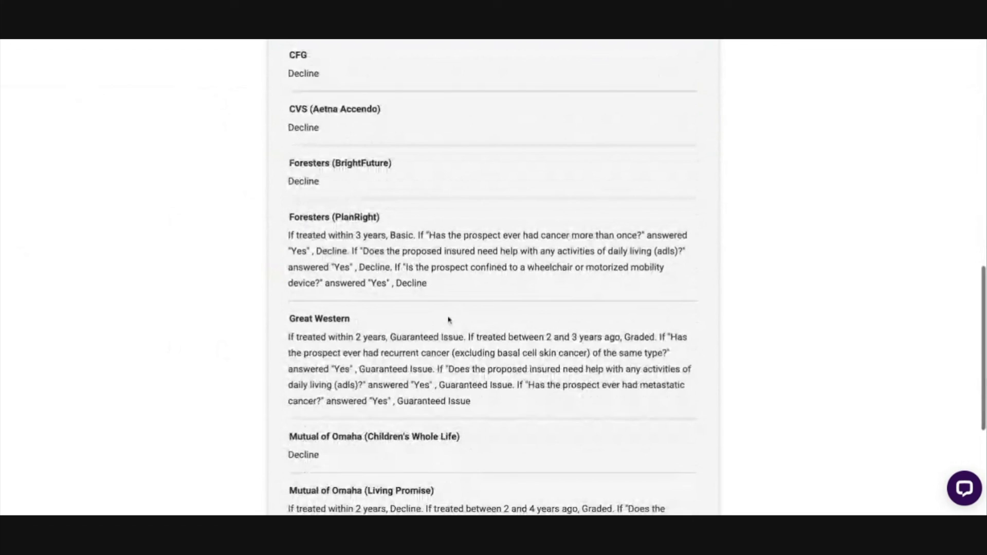
pyautogui.tripleClick(287, 220)
pyautogui.click(268, 238)
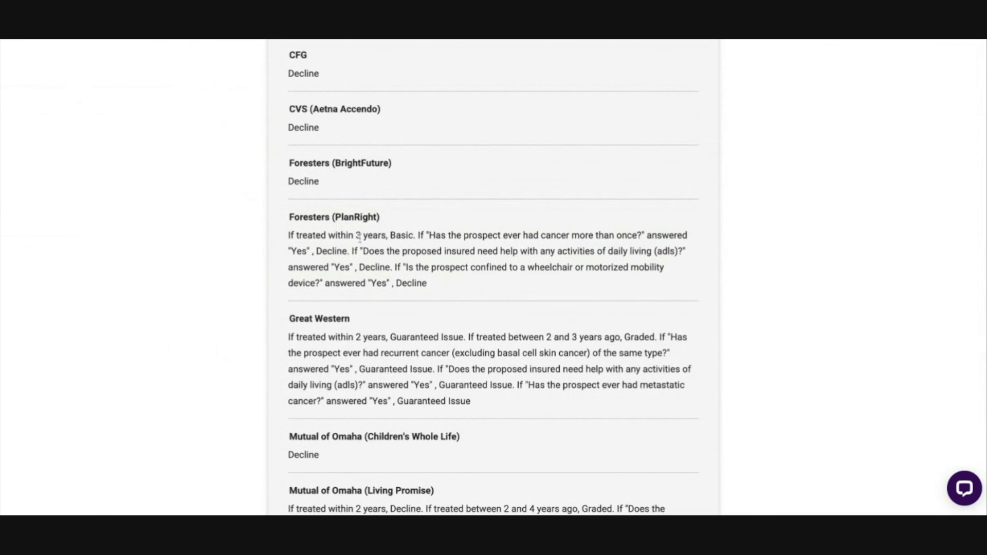
pyautogui.moveTo(287, 217); pyautogui.dragTo(440, 222)
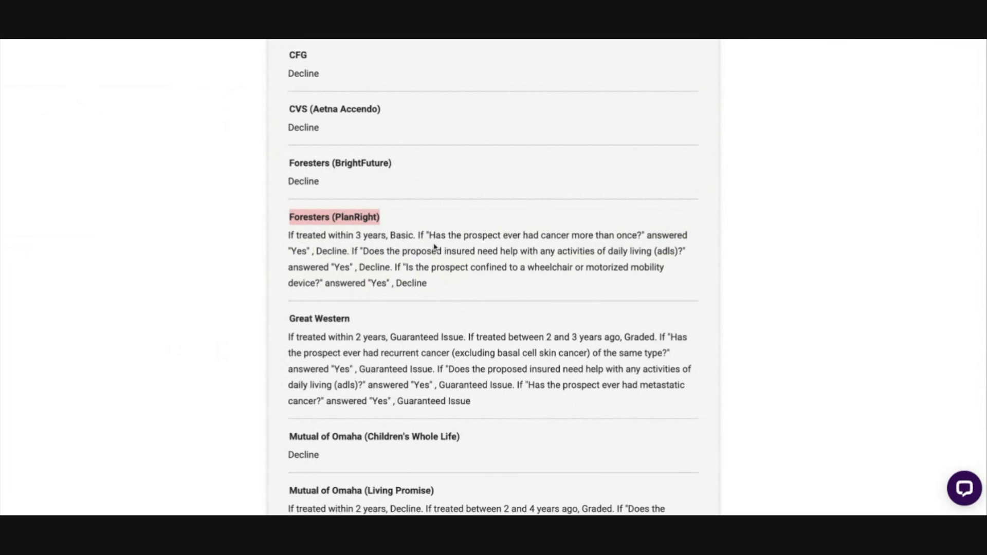
pyautogui.scroll(-5, 430, 249)
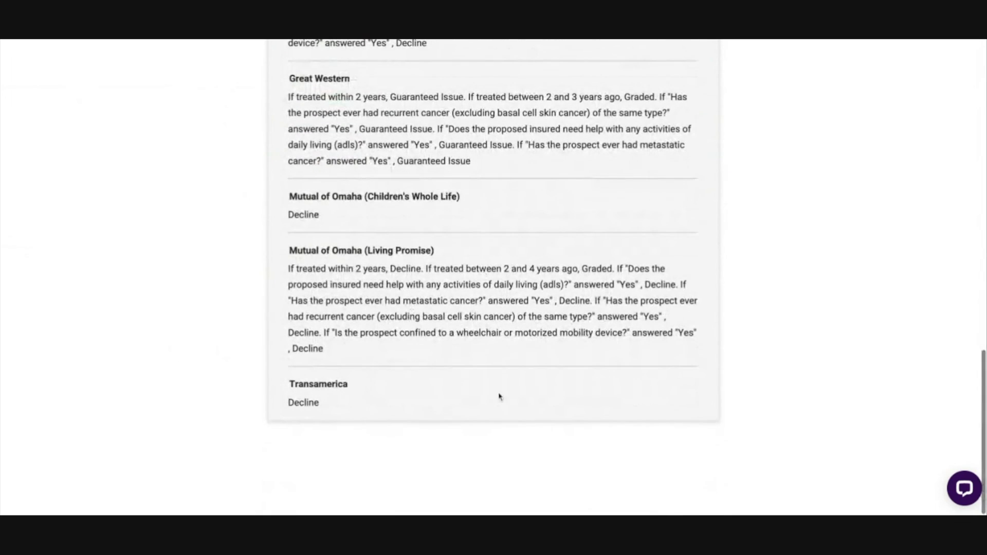
pyautogui.scroll(18, 479, 248)
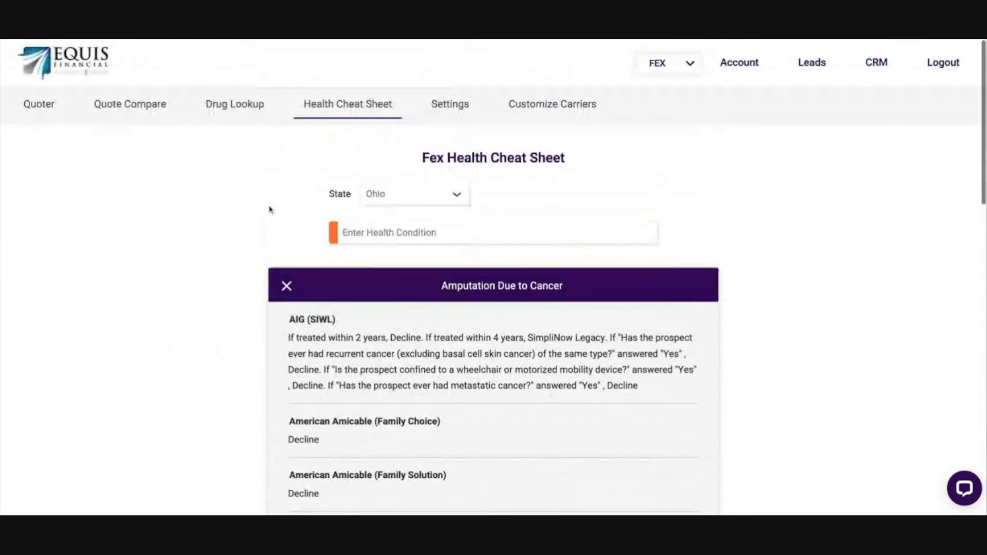
# Step: View the FexToolkit Lite settings and the carrier show/hide customization
pyautogui.click(455, 107)
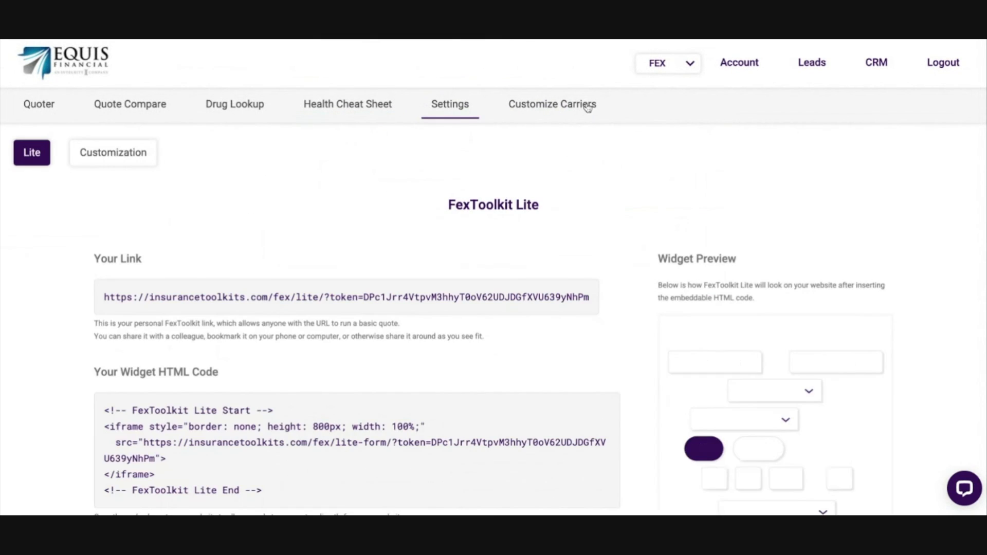
pyautogui.click(551, 110)
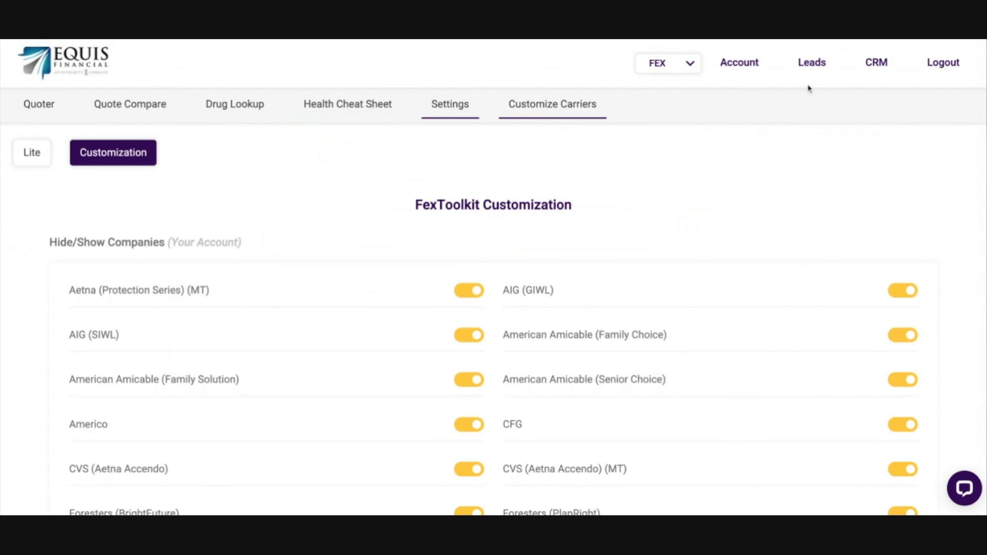
# Step: Set up a lead campaign form for Exclusive Final Expense leads with email notifications and pushing leads to ITK CRM enabled
pyautogui.click(814, 68)
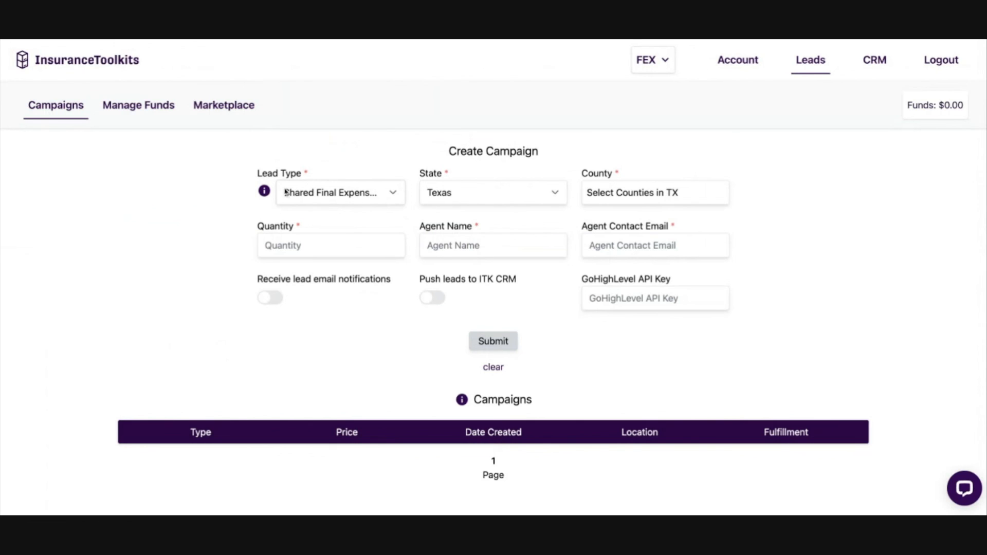
pyautogui.click(393, 196)
pyautogui.click(341, 208)
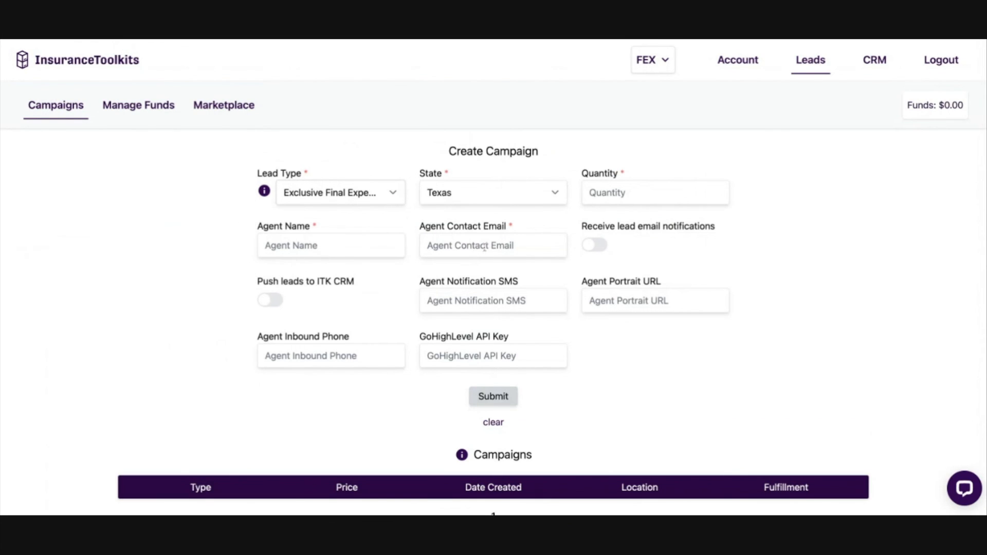
pyautogui.click(594, 250)
pyautogui.click(273, 300)
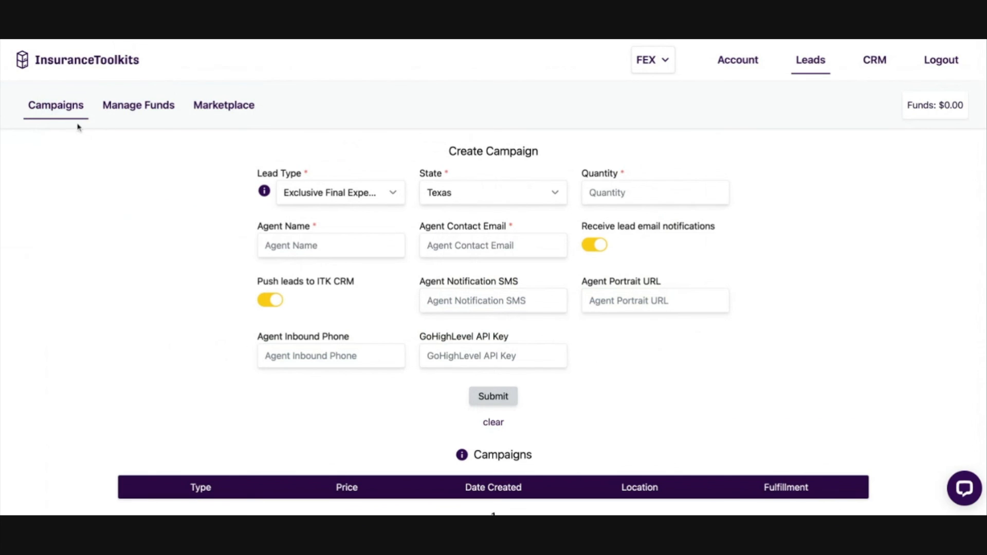
# Step: Try entering 50000 as the amount to add in the lead funds, closing the dialog without confirming
pyautogui.click(148, 110)
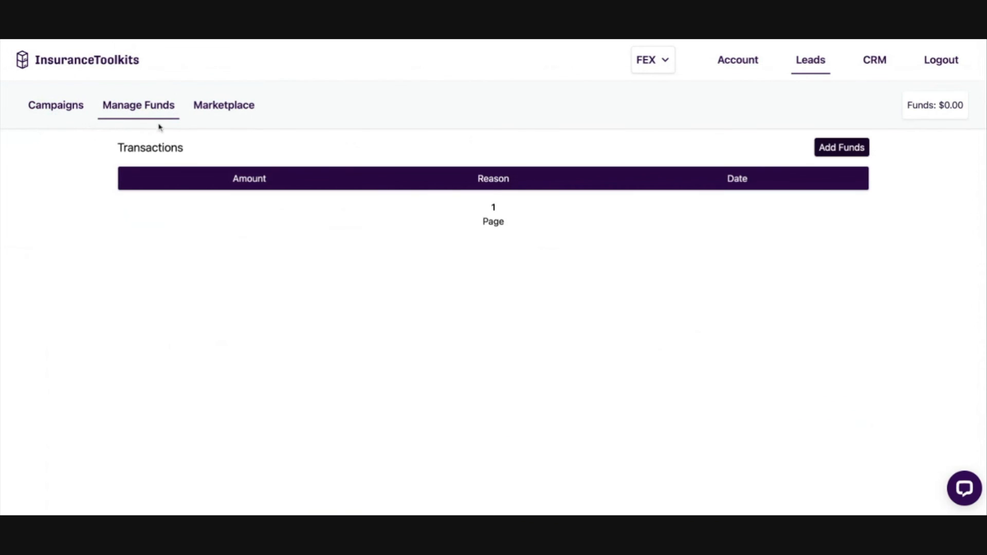
pyautogui.click(845, 150)
pyautogui.click(496, 263)
pyautogui.write('50000')
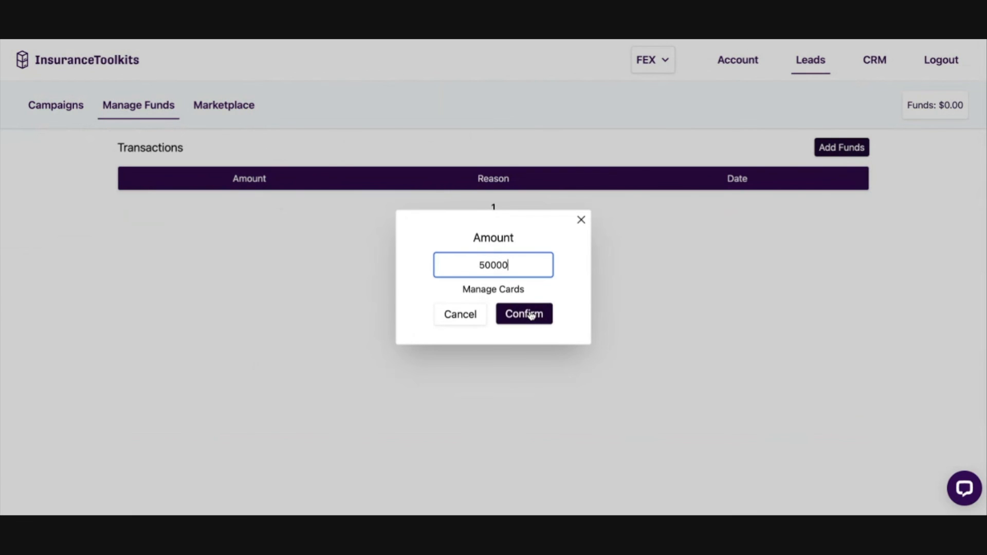
pyautogui.click(581, 220)
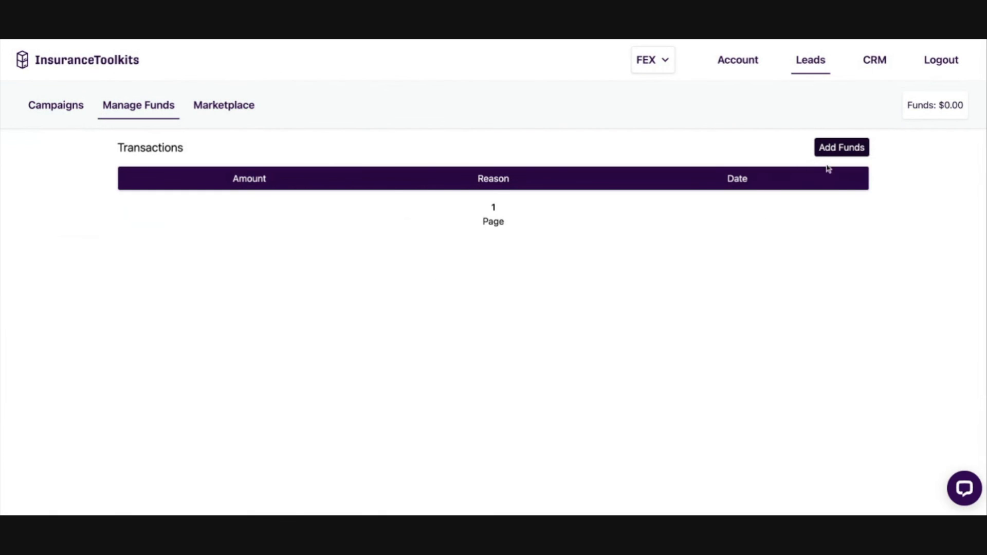
pyautogui.click(850, 153)
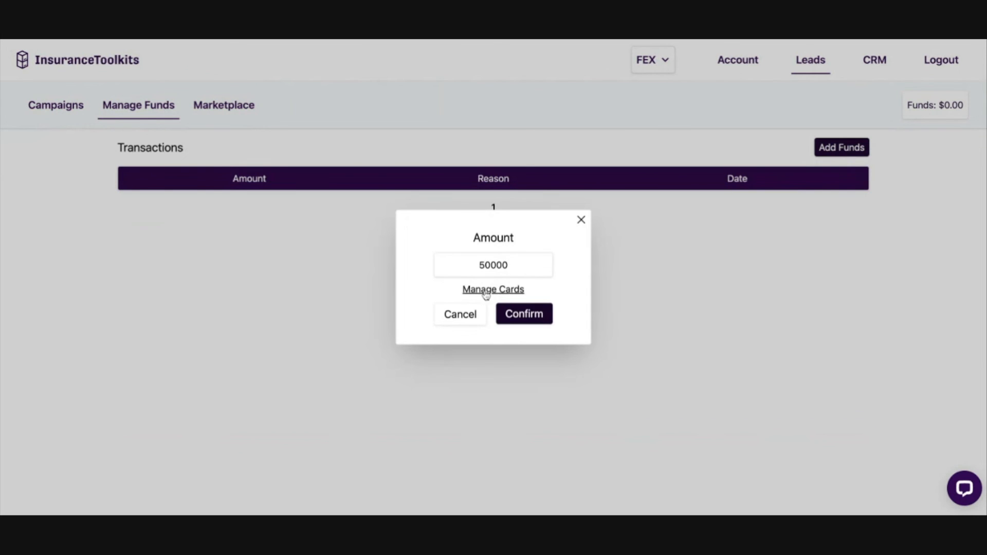
pyautogui.click(580, 221)
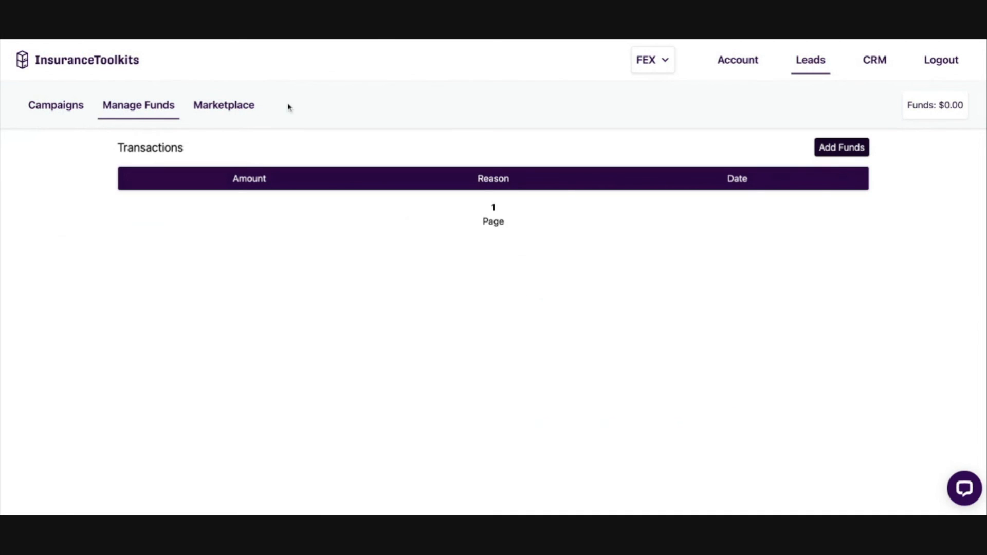
# Step: Select Georgia and Florida on the lead Marketplace map and inspect the lead density in Florida
pyautogui.click(236, 106)
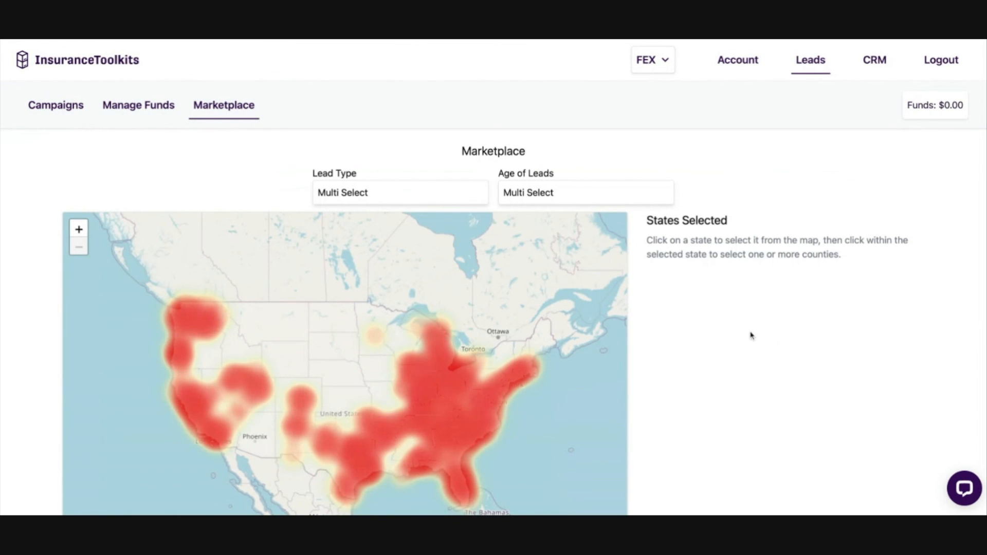
pyautogui.scroll(-5, 750, 336)
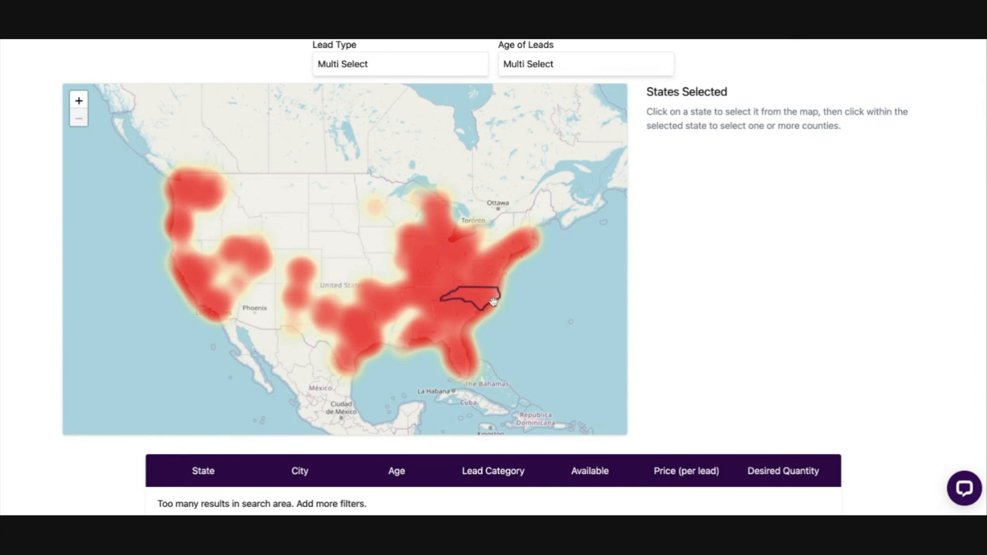
pyautogui.click(441, 334)
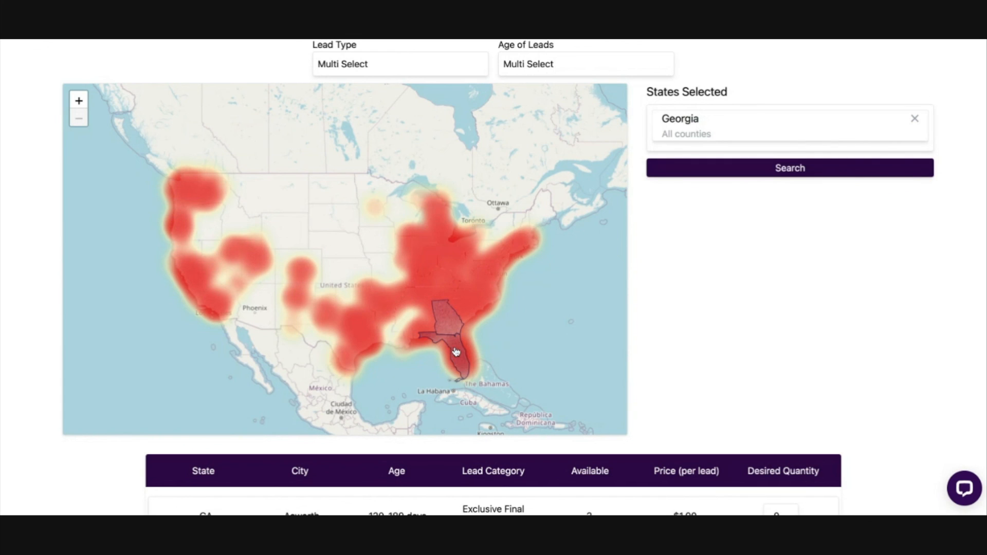
pyautogui.click(456, 352)
pyautogui.scroll(1, 451, 359)
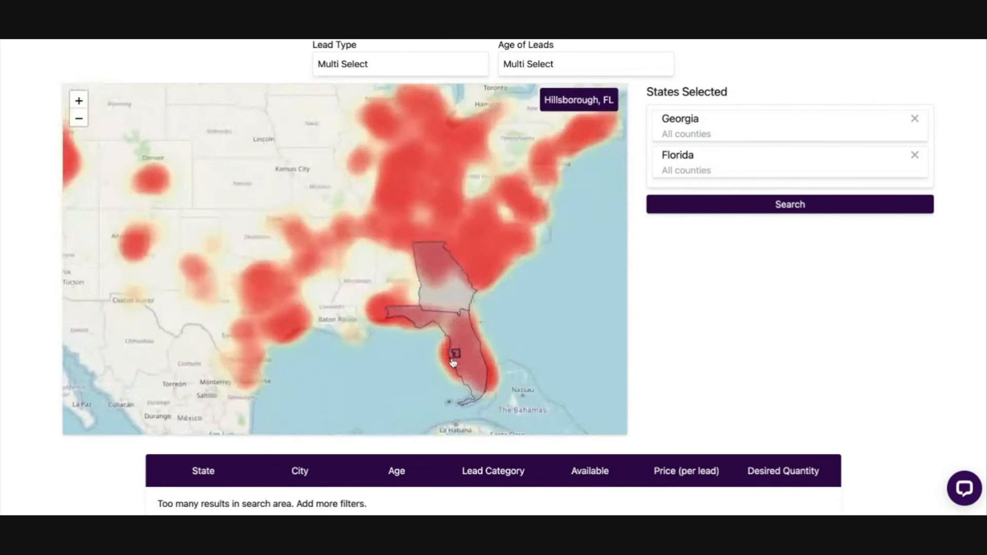
pyautogui.scroll(4, 560, 399)
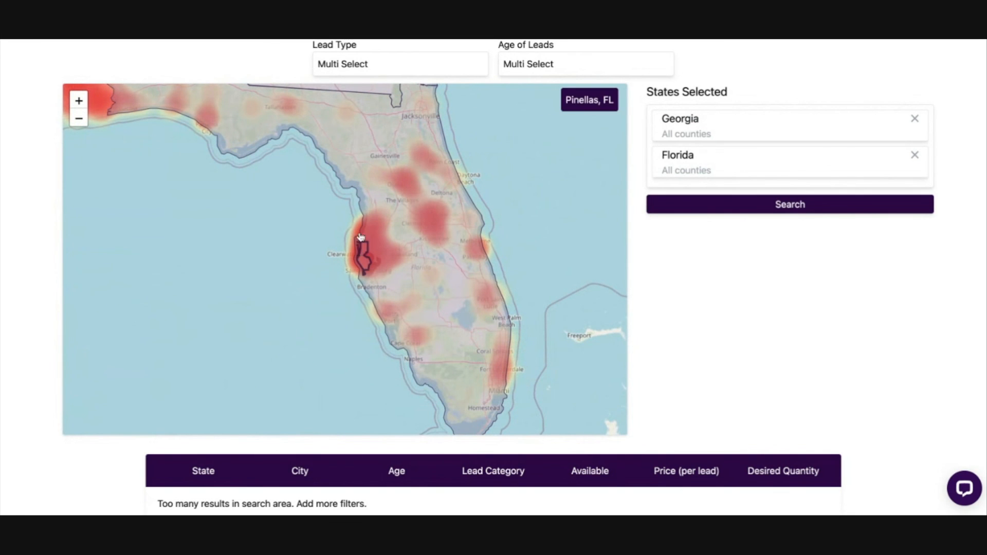
pyautogui.scroll(3, 381, 132)
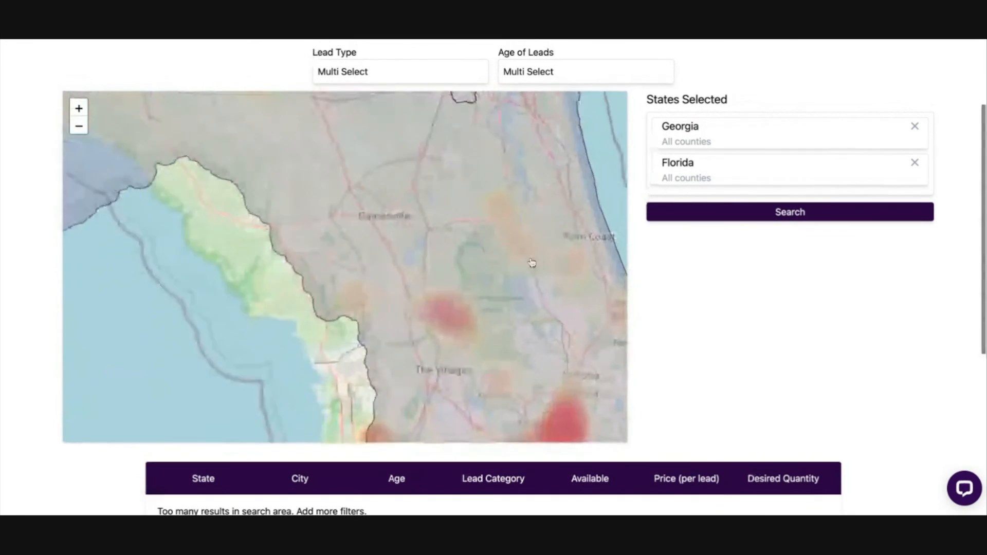
pyautogui.scroll(-4, 577, 270)
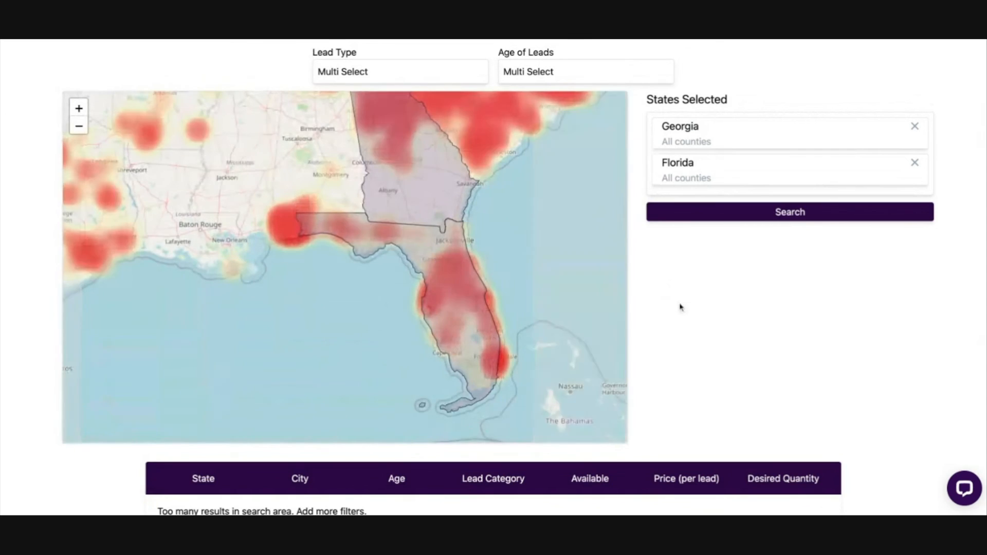
# Step: Filter the Marketplace leads by type Exclusive Final Expense and by ages 30-90 days and 90-120 days
pyautogui.scroll(2, 675, 307)
pyautogui.click(387, 167)
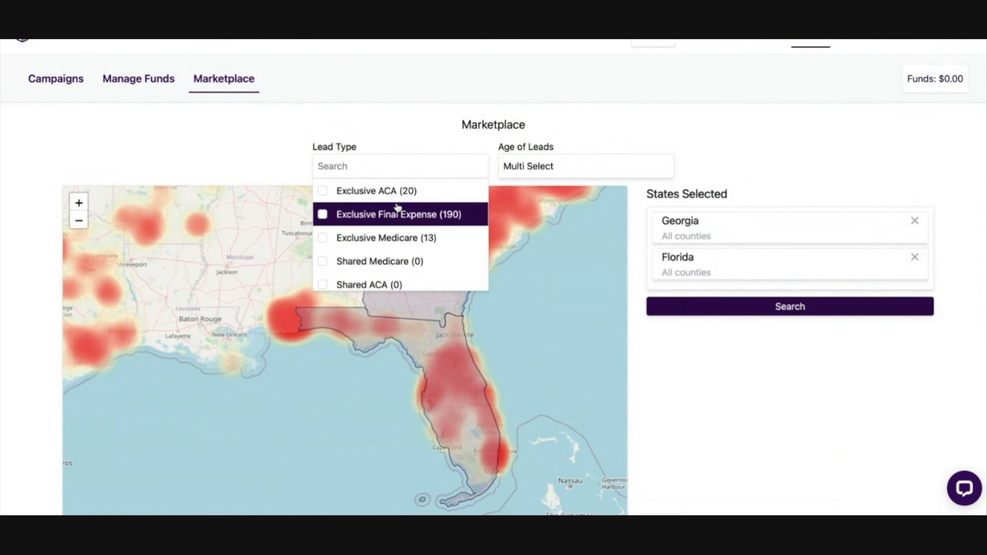
pyautogui.click(323, 215)
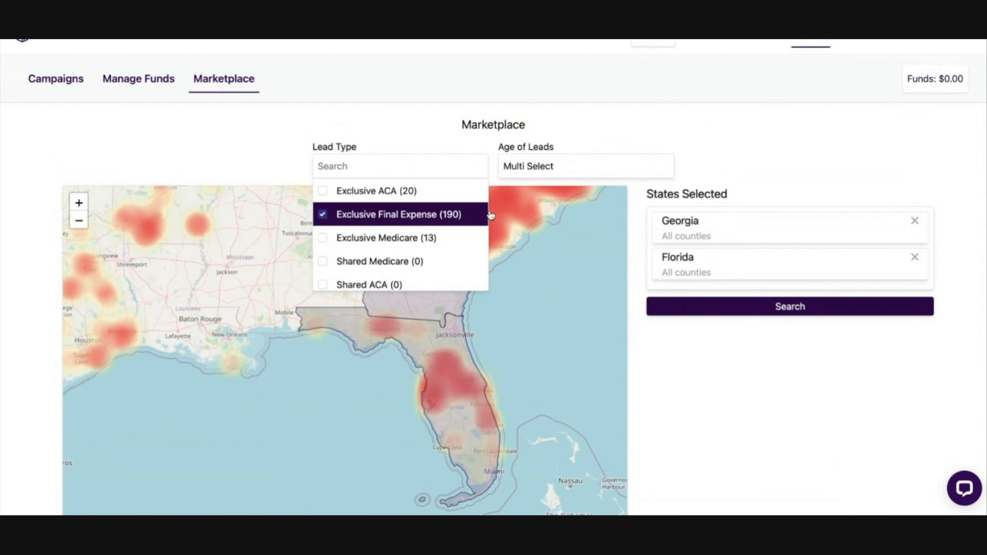
pyautogui.click(577, 170)
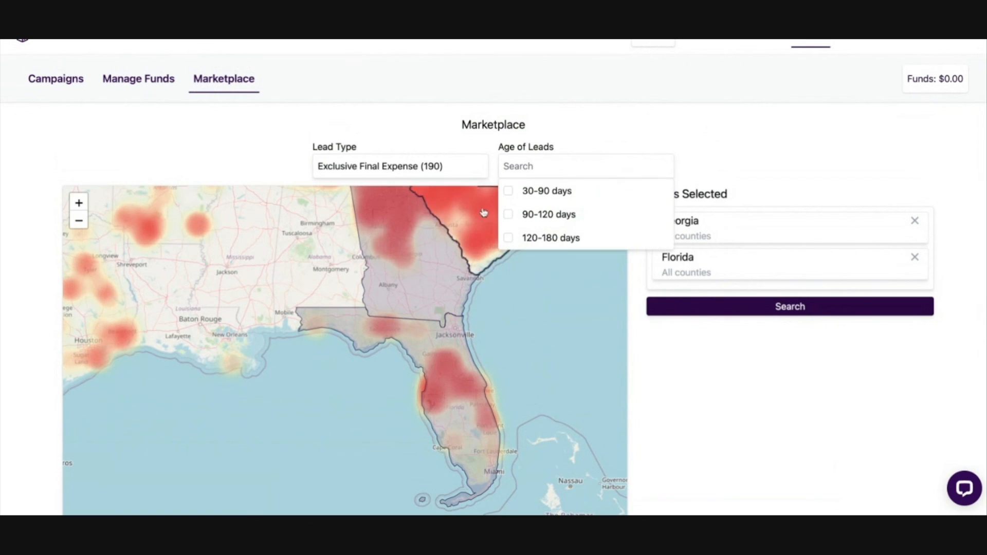
pyautogui.click(540, 198)
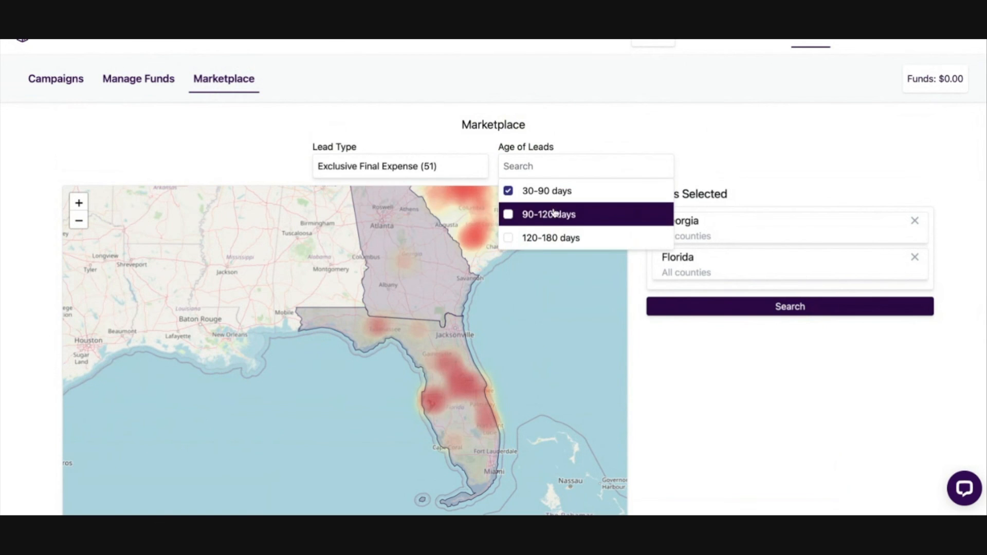
pyautogui.click(539, 214)
pyautogui.click(735, 436)
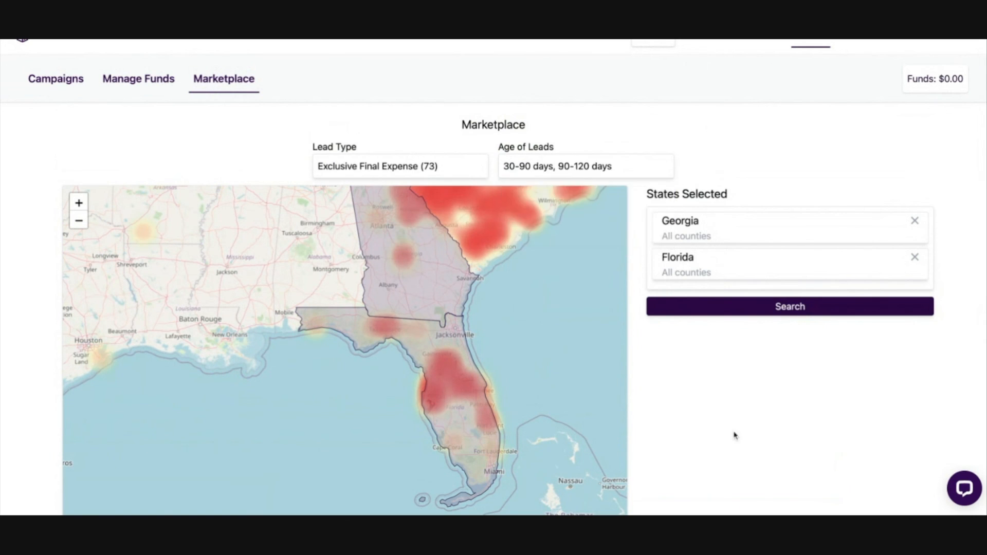
# Step: Narrow the Florida selection to Pasco, Hernando and Hillsborough counties and search for matching leads
pyautogui.scroll(-2, 741, 418)
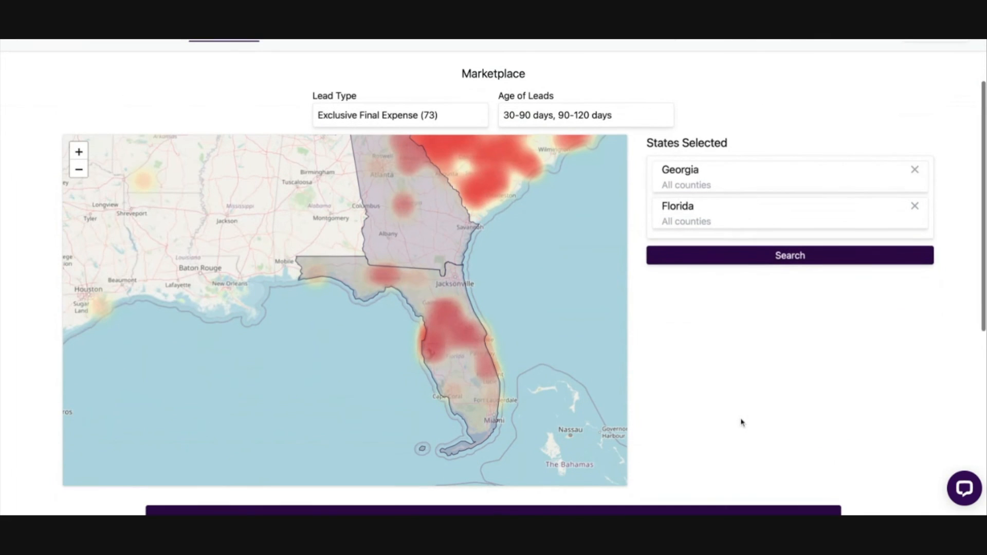
pyautogui.click(437, 341)
pyautogui.click(435, 333)
pyautogui.click(435, 352)
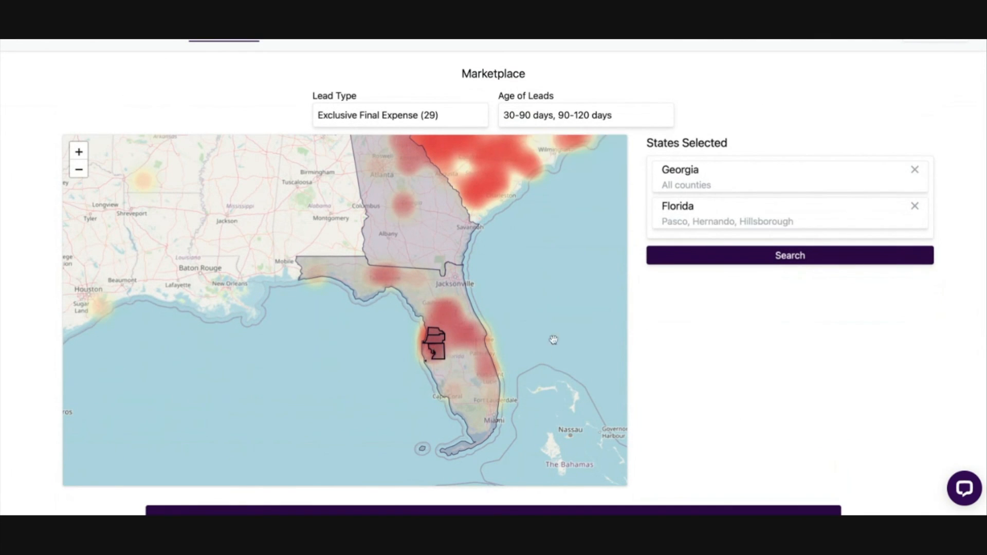
pyautogui.click(751, 258)
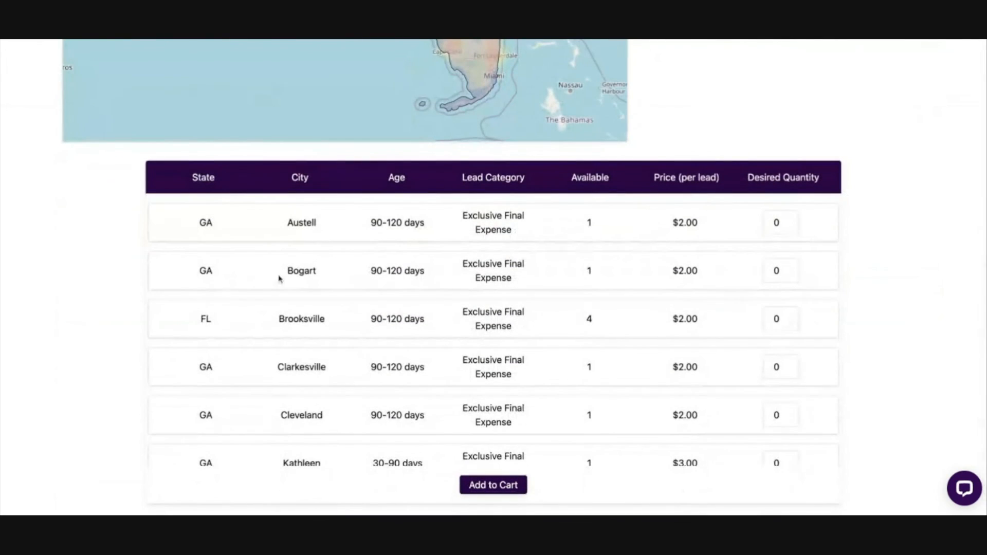
# Step: Review the lead listings' details and set the desired quantity for Brooksville, FL to 4
pyautogui.moveTo(199, 222); pyautogui.dragTo(214, 224)
pyautogui.moveTo(286, 222); pyautogui.dragTo(507, 230)
pyautogui.moveTo(456, 212); pyautogui.dragTo(719, 223)
pyautogui.click(719, 223)
pyautogui.scroll(-2, 786, 288)
pyautogui.click(786, 261)
pyautogui.write('4')
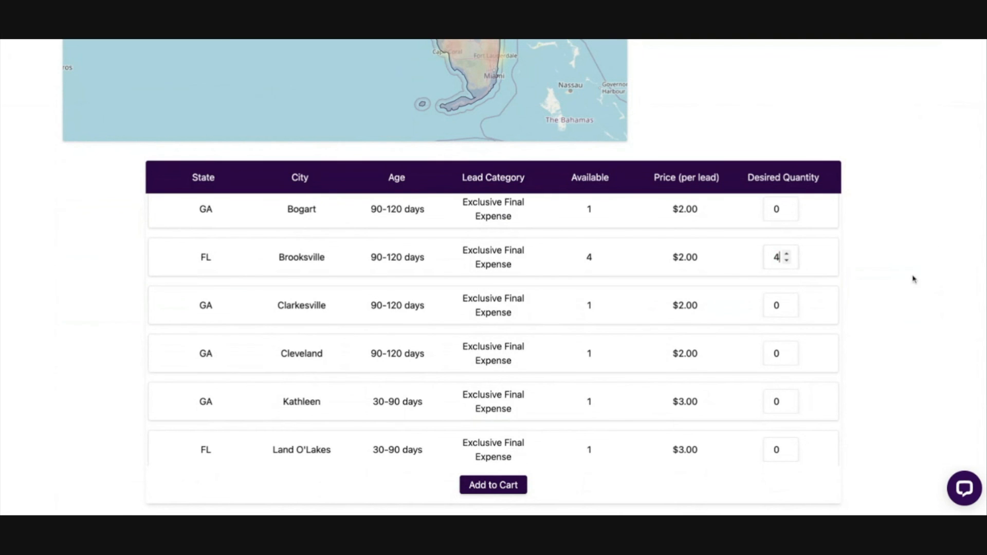
# Step: Add the four Brooksville, FL leads to the cart and return to the lead Campaigns page
pyautogui.click(496, 488)
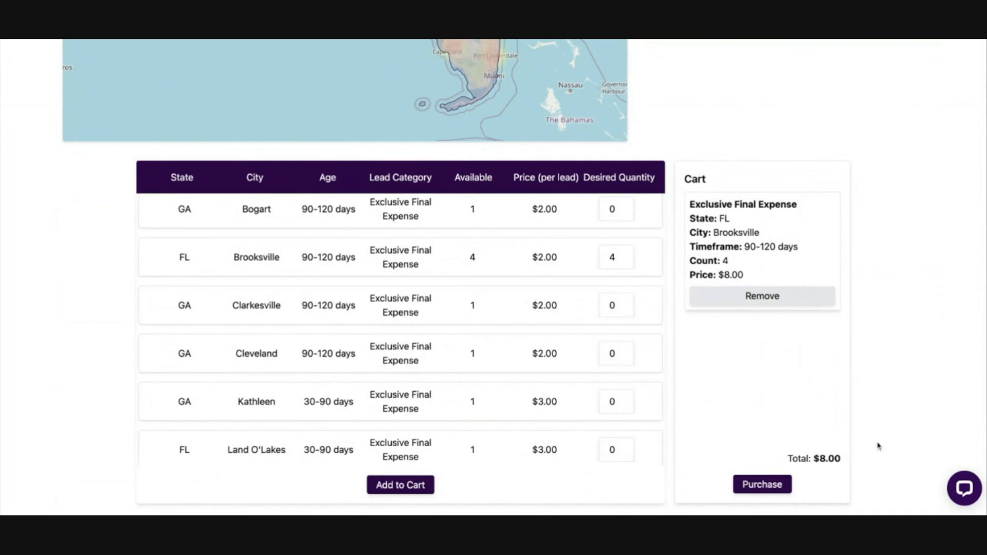
pyautogui.scroll(10, 883, 370)
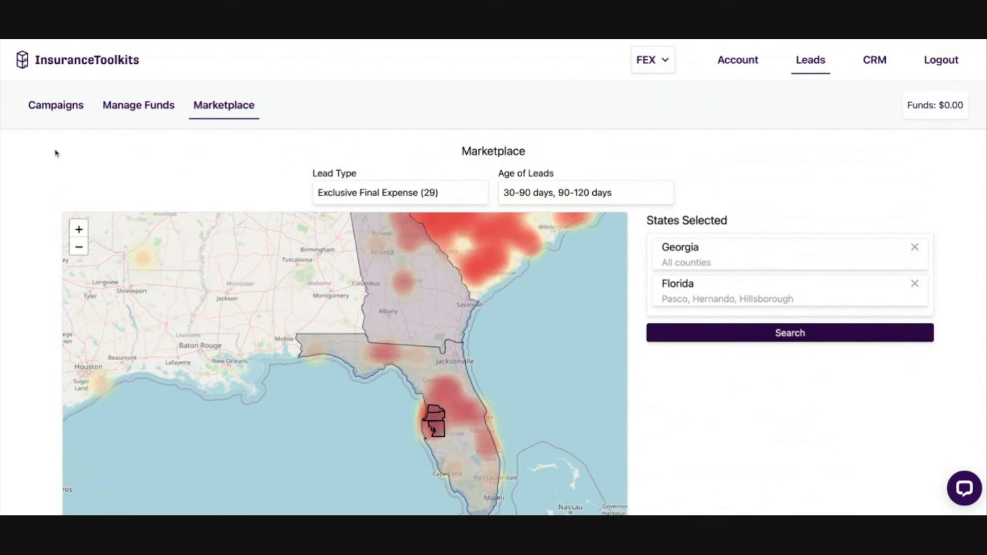
pyautogui.click(50, 106)
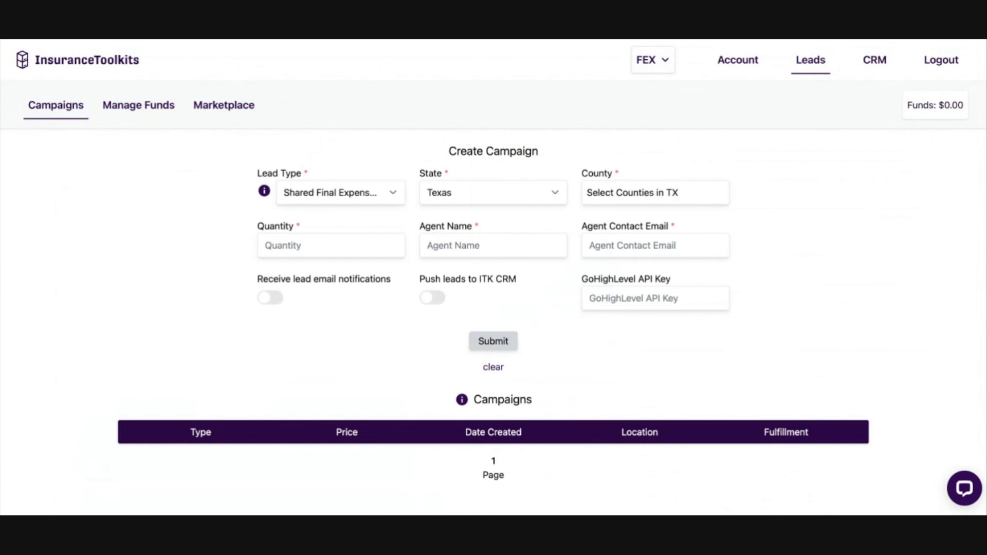
# Step: Return to the Final Expense quoter and view the Live Support chat window, closing it without starting a chat
pyautogui.click(54, 66)
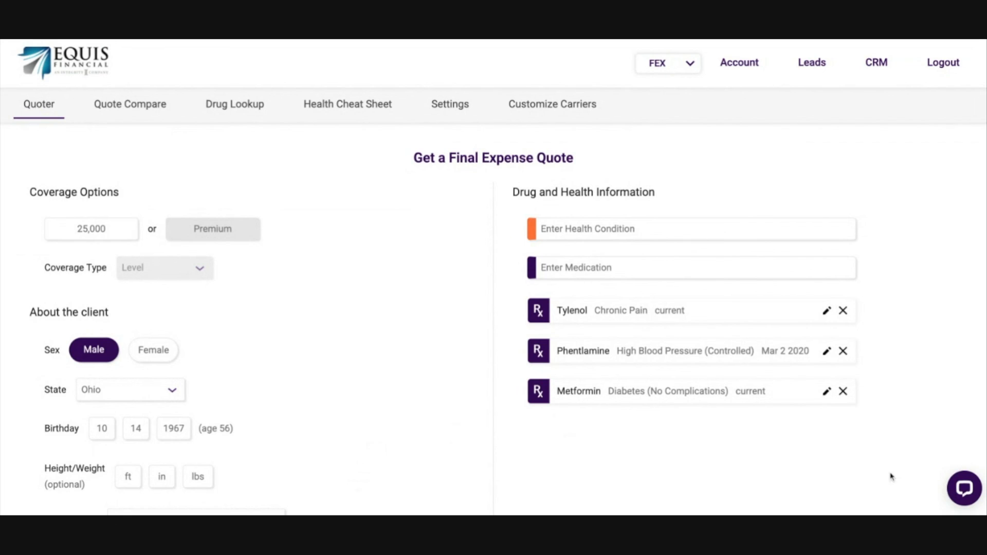
pyautogui.click(955, 478)
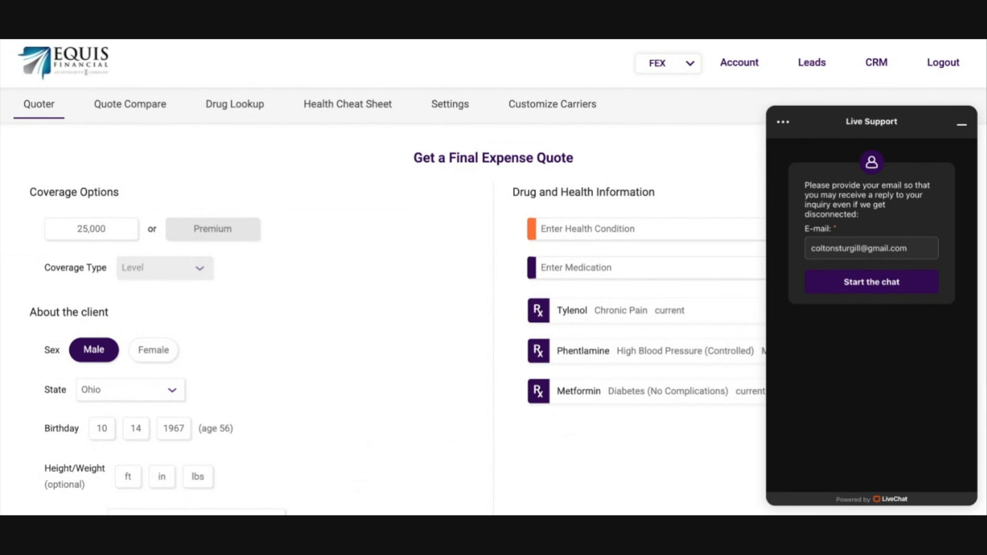
pyautogui.click(961, 125)
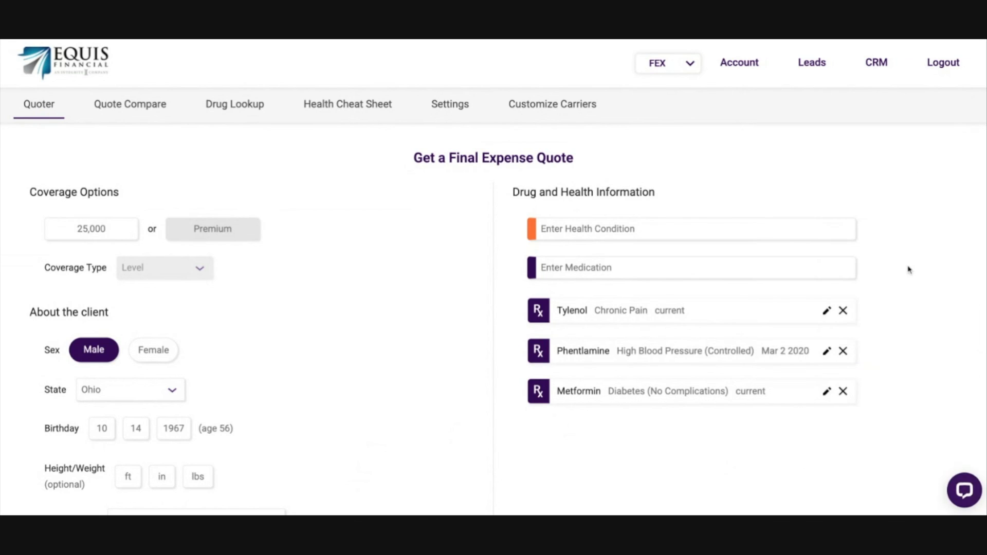